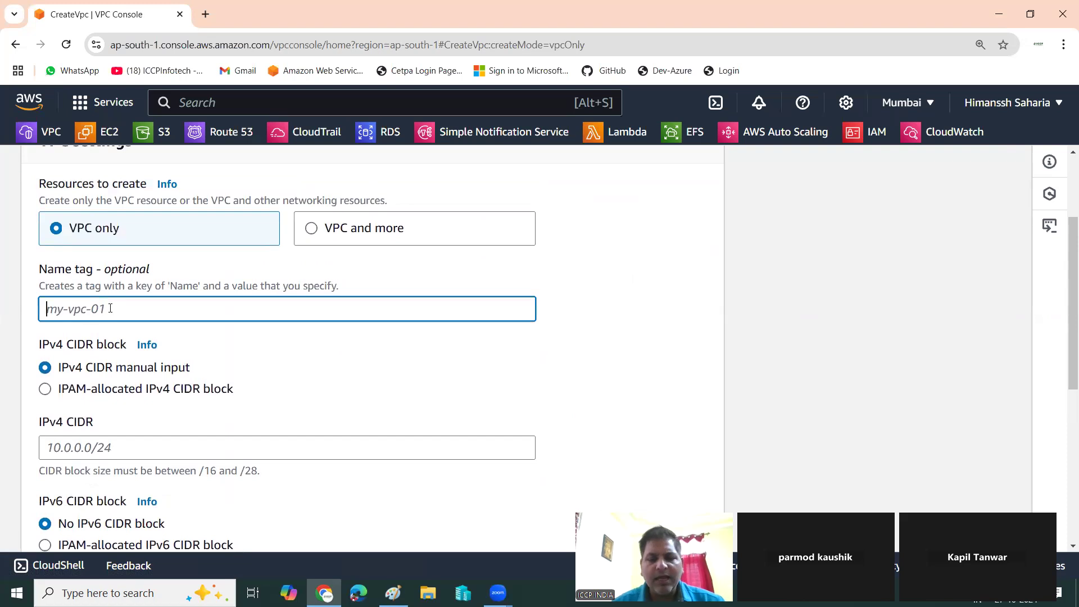
Create the VPC with name tag Project-vpc1 and IPv4 CIDR 10.0.0.0/22.
{"action": "type", "text": "Proj"}
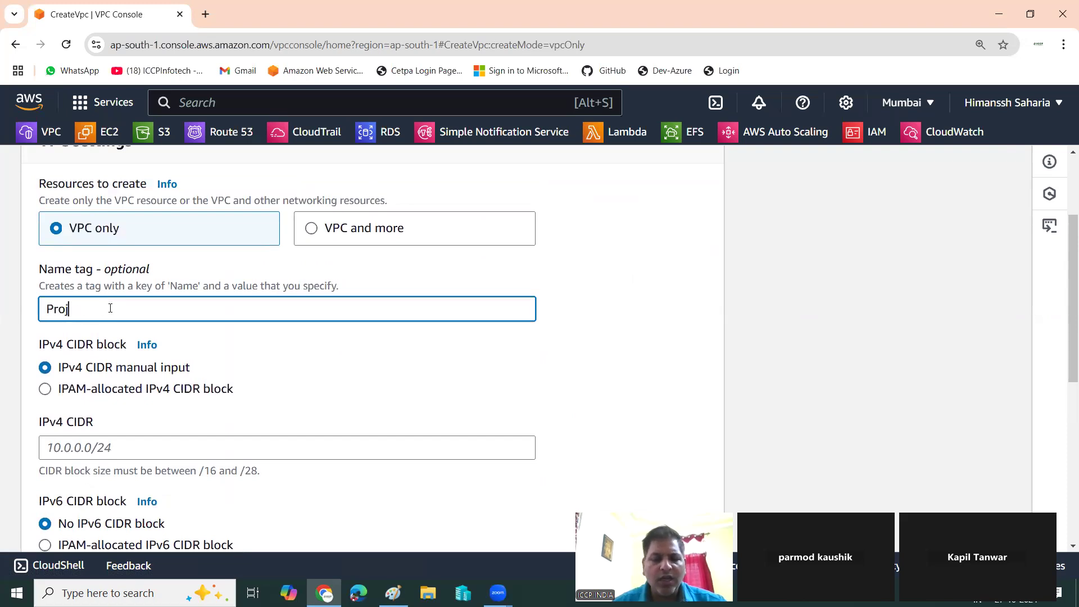
{"action": "type", "text": "ect-"}
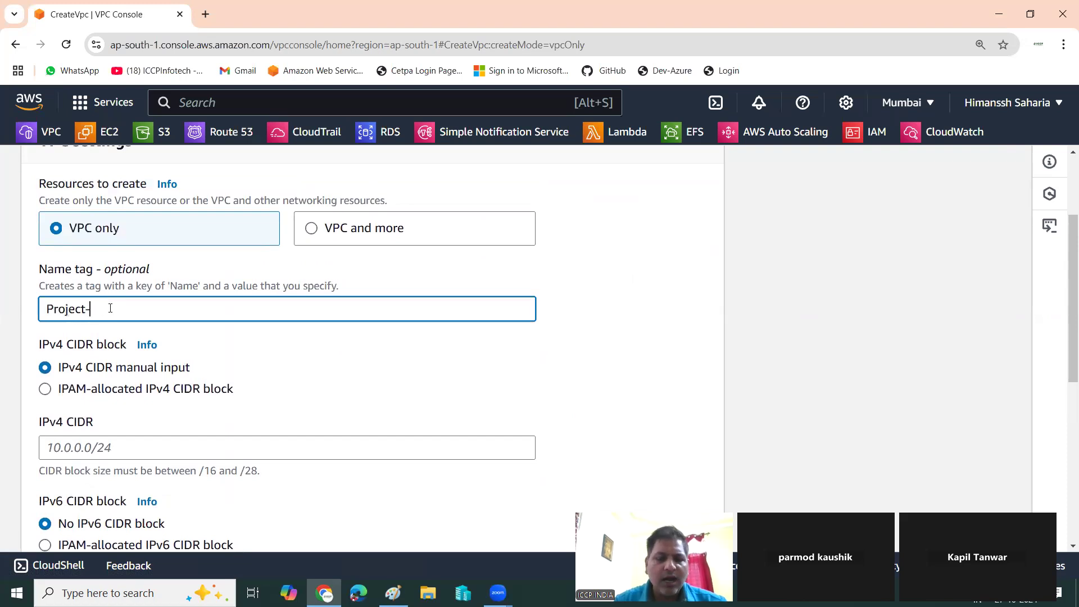
{"action": "type", "text": "vpc1"}
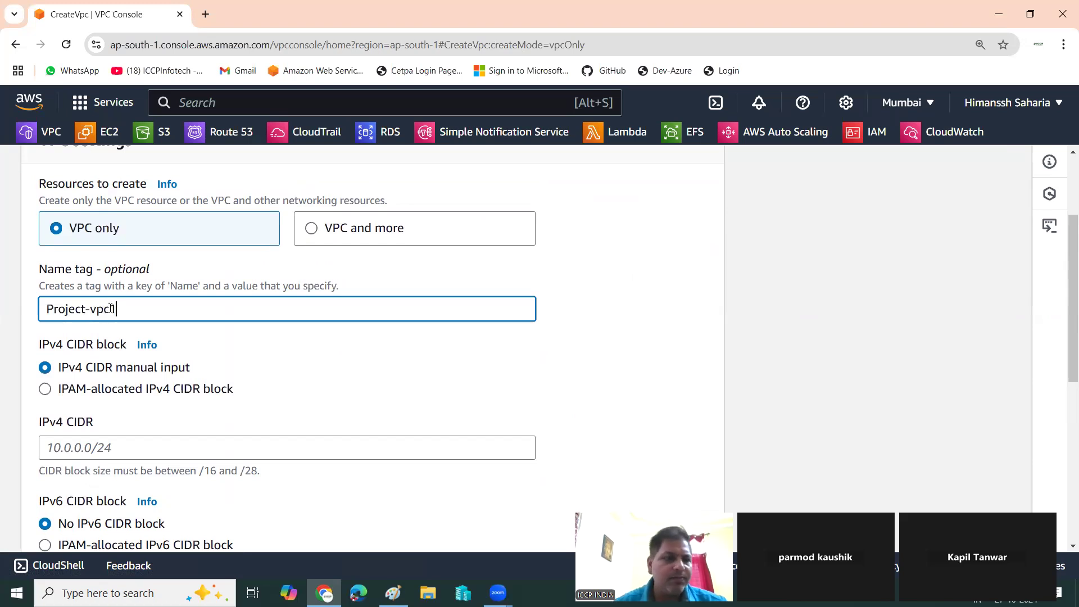
{"action": "scroll", "coordinate": [70, 387], "scroll_direction": "down", "scroll_amount": 1}
{"action": "left_click", "coordinate": [72, 381]}
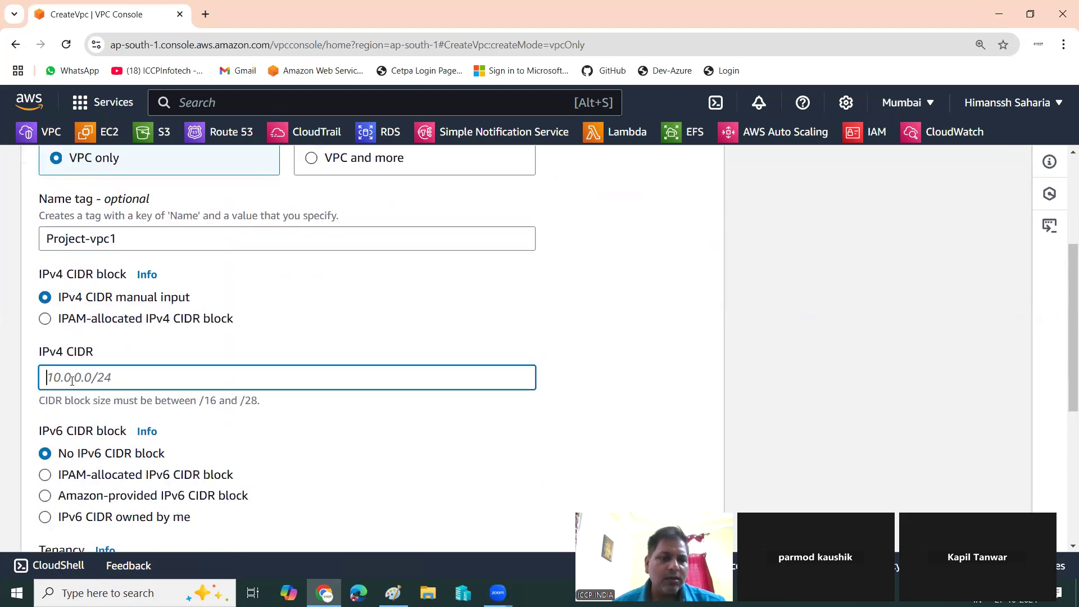
{"action": "type", "text": "10.0.0"}
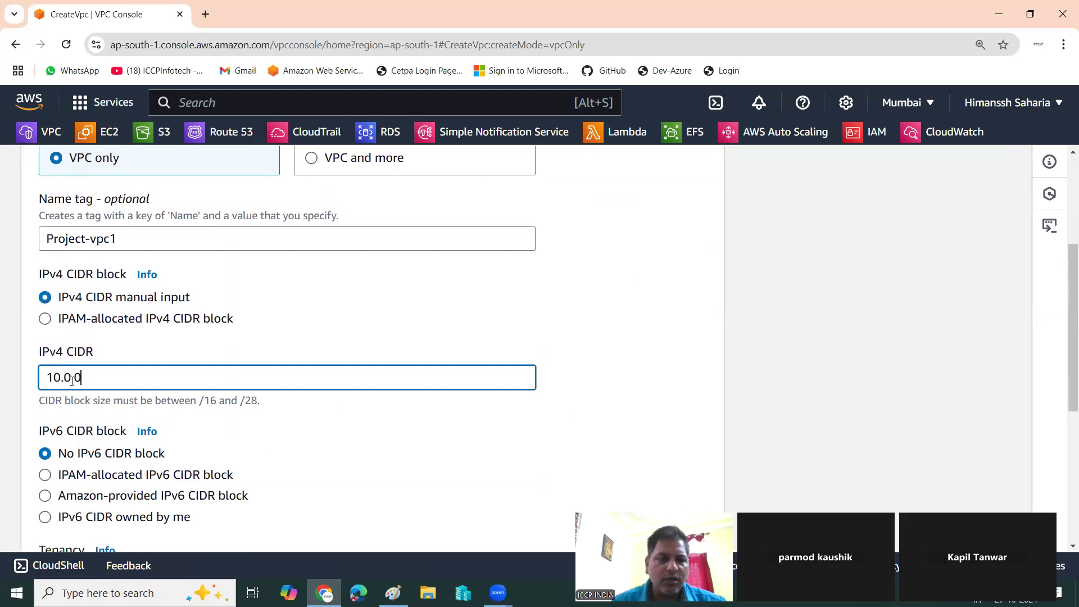
{"action": "type", "text": ".0/22"}
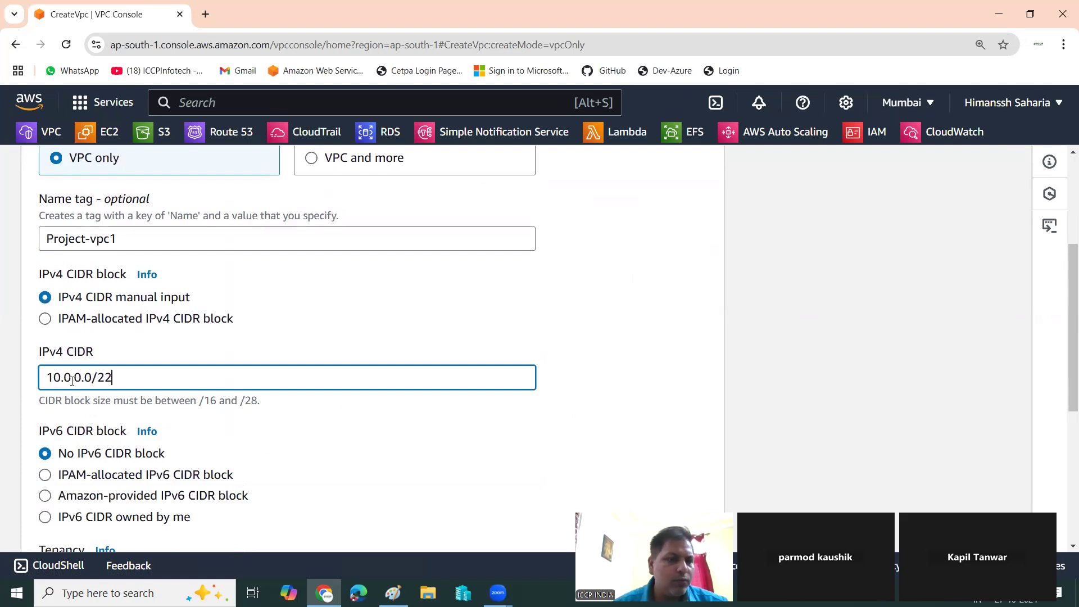
{"action": "scroll", "coordinate": [171, 345], "scroll_direction": "down", "scroll_amount": 5}
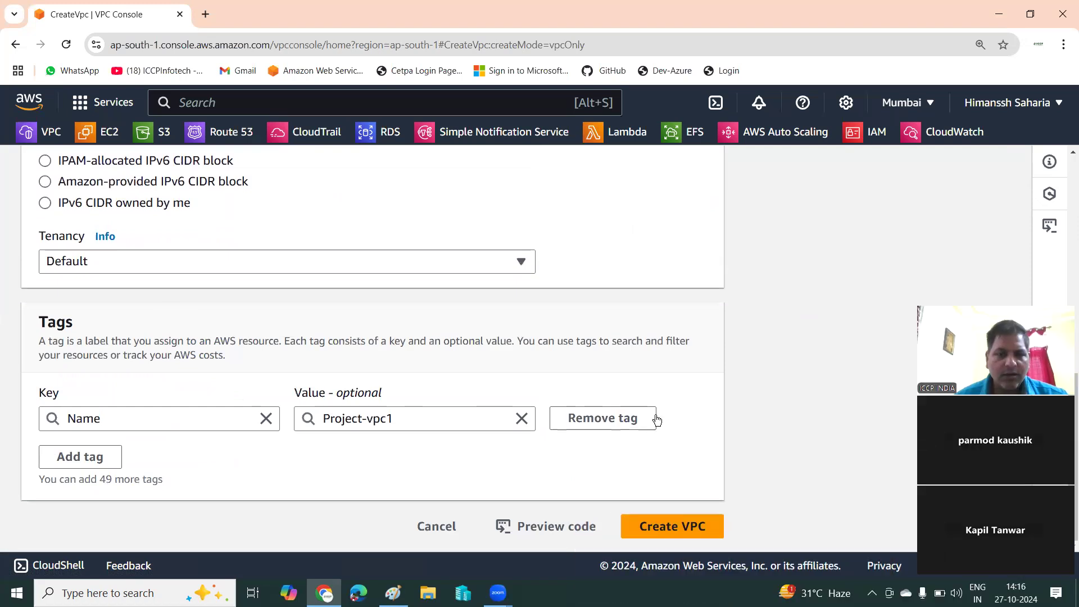
{"action": "left_click", "coordinate": [687, 517]}
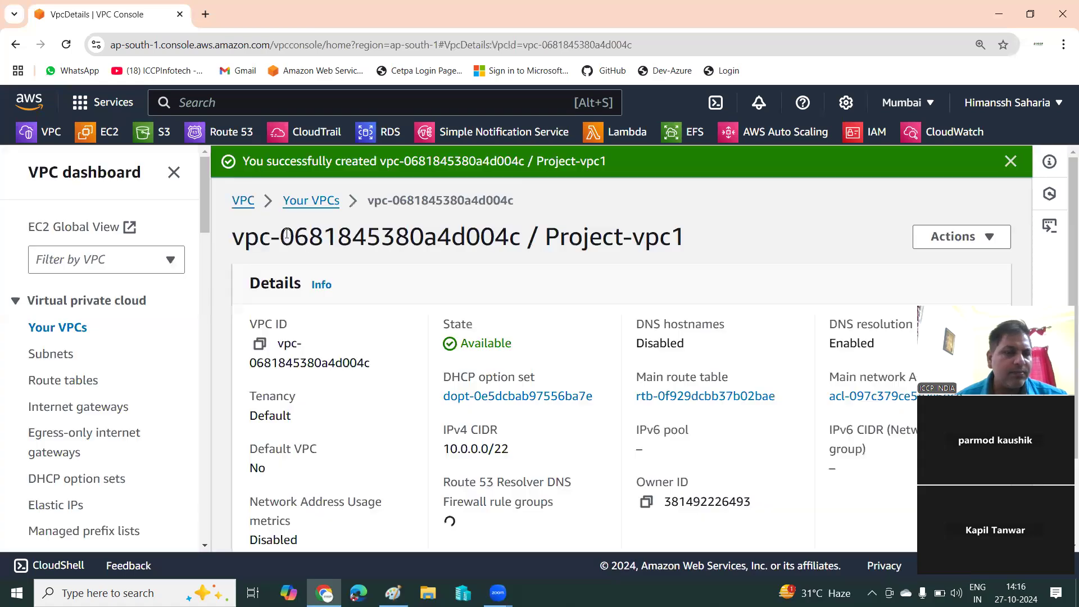
Start creating a subnet and select Project-vpc1 as its VPC.
{"action": "left_click", "coordinate": [64, 355]}
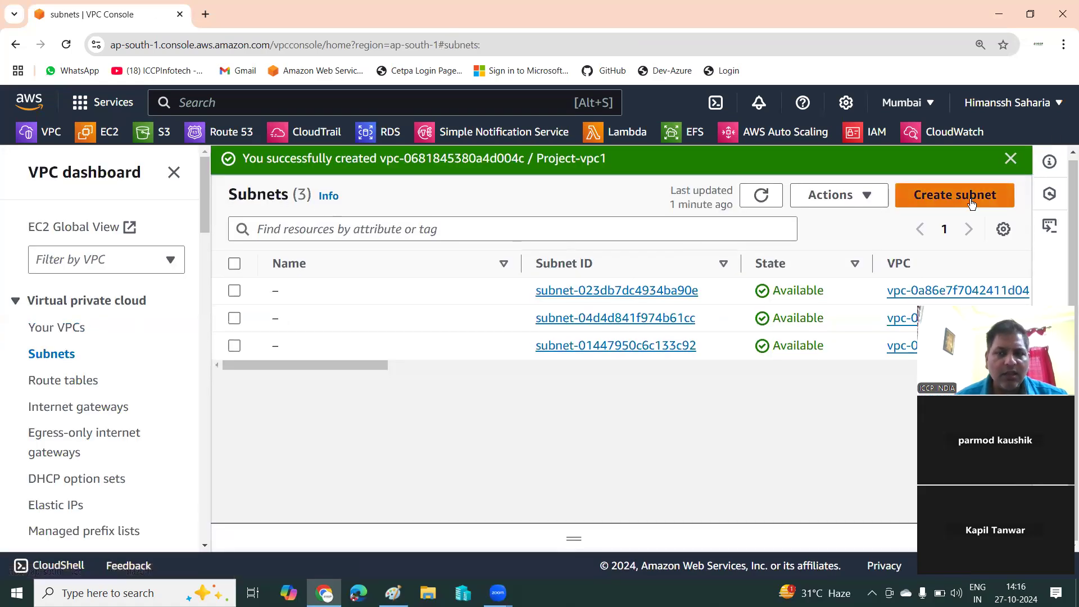
{"action": "left_click", "coordinate": [972, 203]}
{"action": "left_click", "coordinate": [136, 334]}
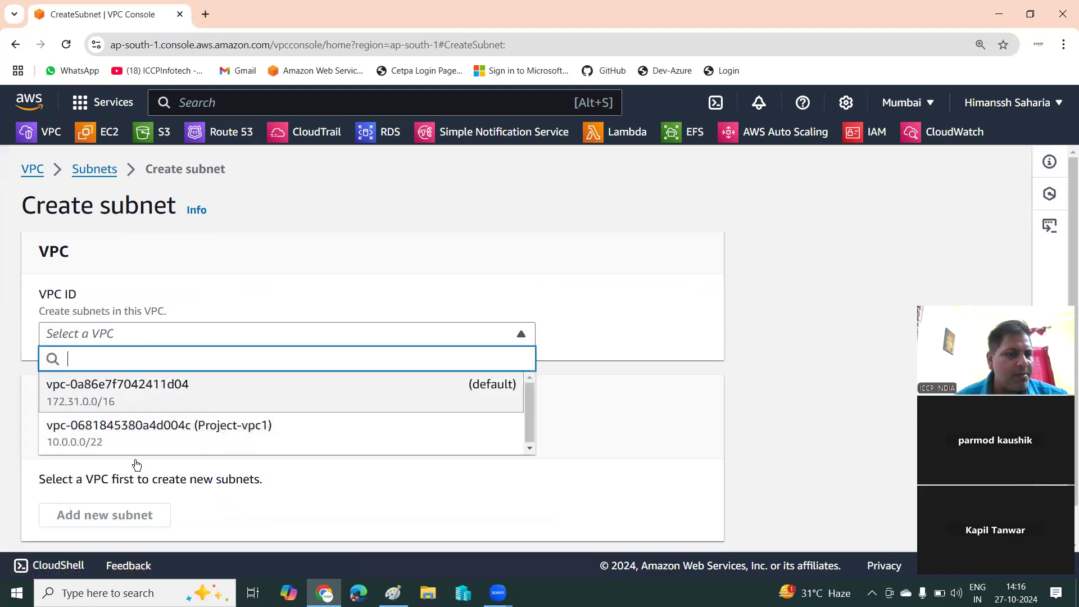
{"action": "left_click", "coordinate": [123, 447]}
Name the first subnet Sub1-Linux-VM and place it in availability zone Asia Pacific (Mumbai) / ap-south-1a.
{"action": "scroll", "coordinate": [287, 331], "scroll_direction": "down", "scroll_amount": 3}
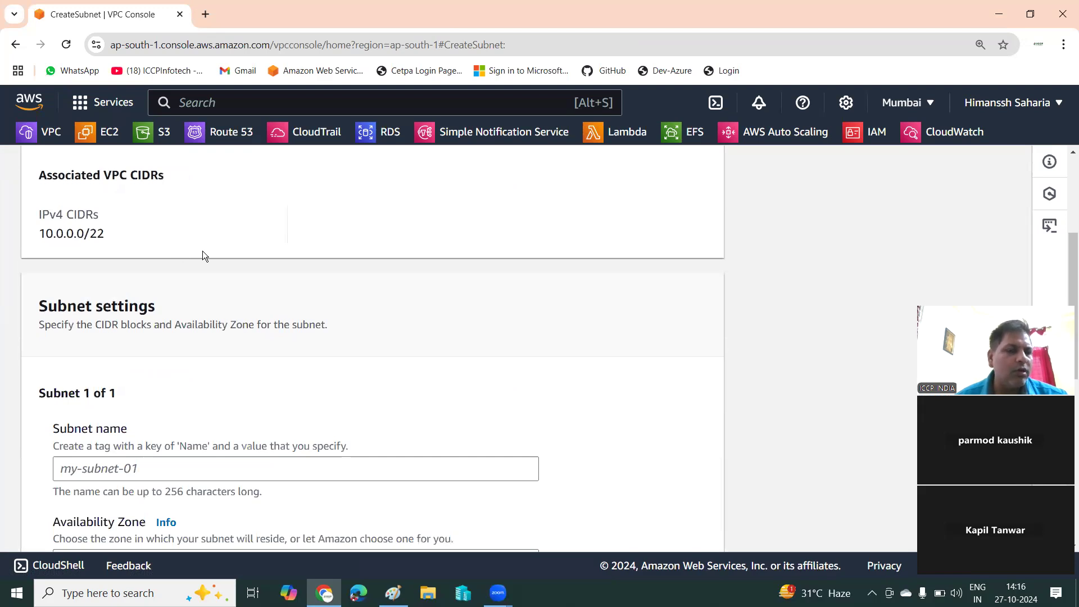
{"action": "scroll", "coordinate": [203, 251], "scroll_direction": "down", "scroll_amount": 2}
{"action": "left_click", "coordinate": [120, 332]}
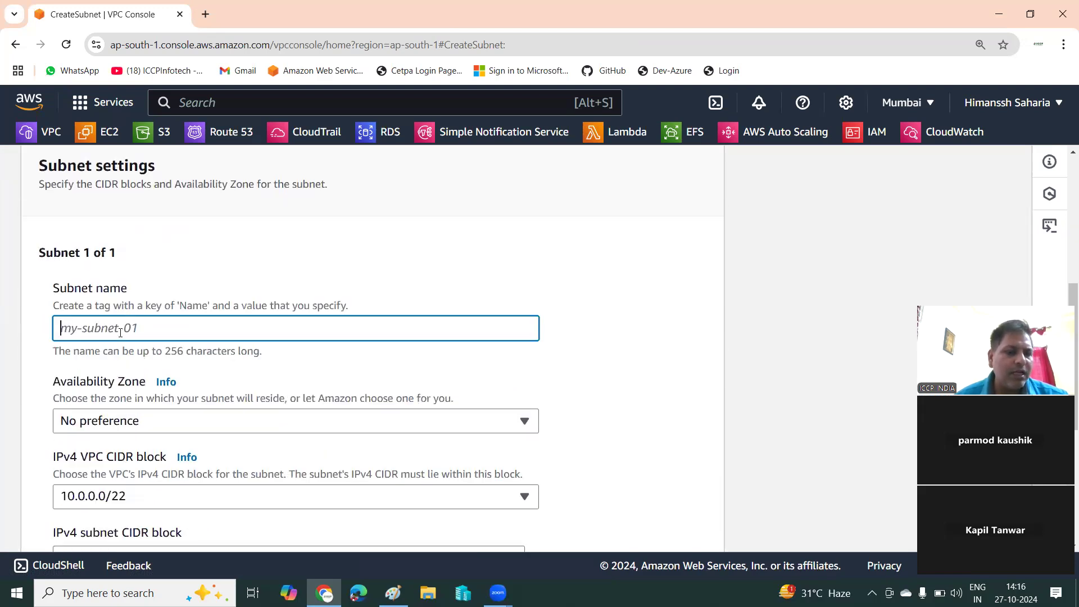
{"action": "type", "text": "Sub1"}
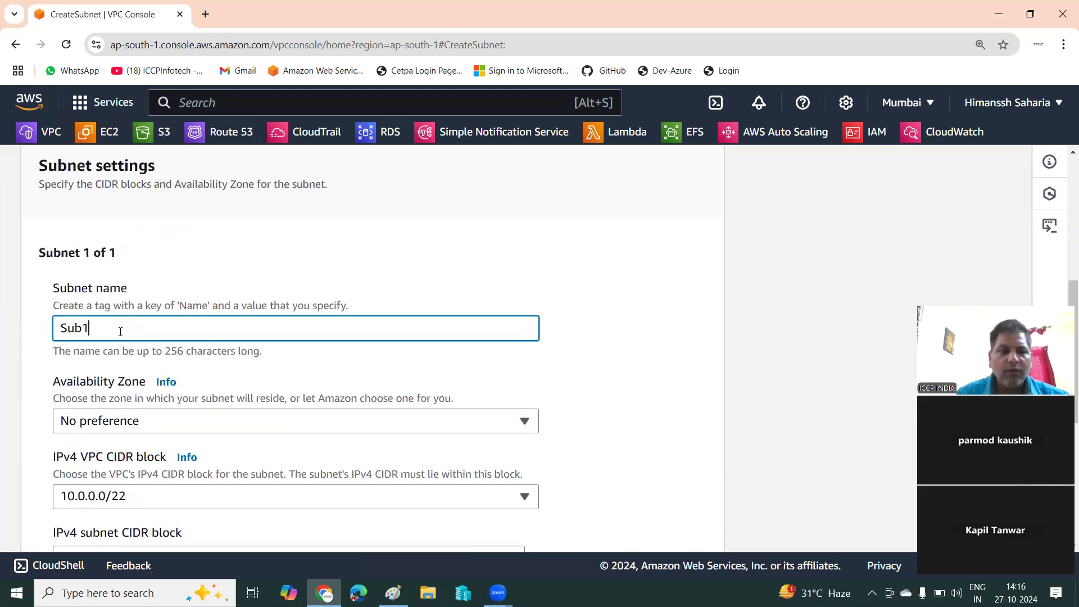
{"action": "type", "text": "-Lin"}
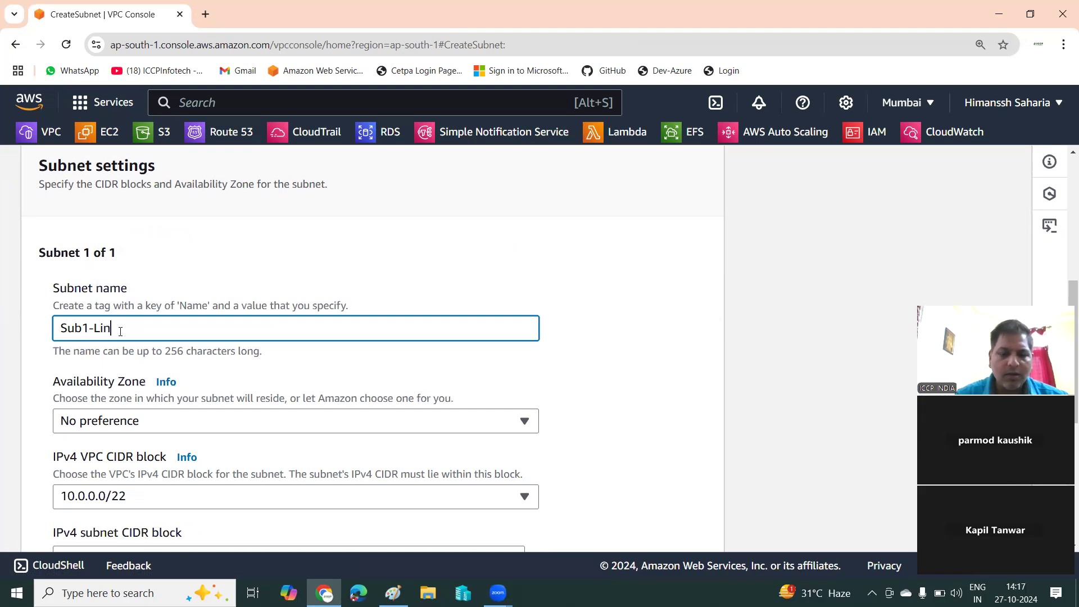
{"action": "type", "text": "ux-VMK"}
{"action": "key", "text": "BackSpace"}
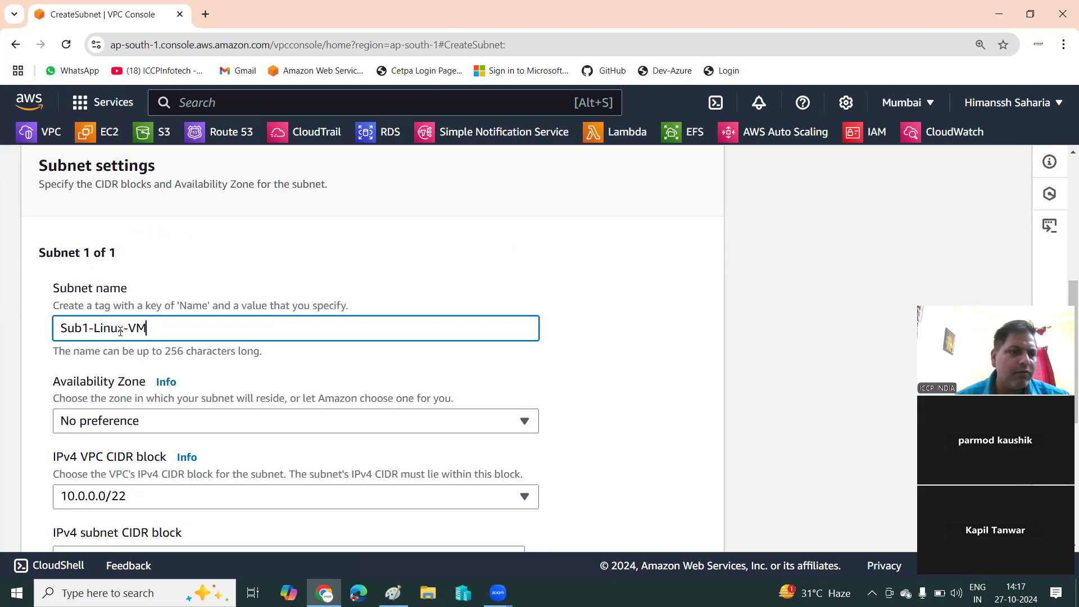
{"action": "scroll", "coordinate": [113, 304], "scroll_direction": "down", "scroll_amount": 3}
{"action": "left_click", "coordinate": [107, 281]}
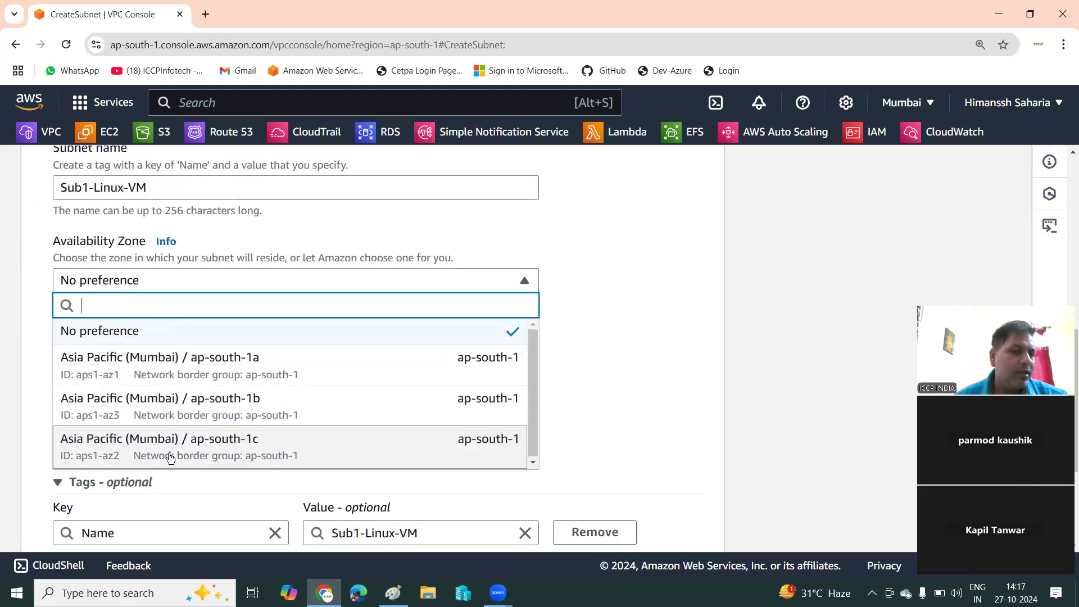
{"action": "left_click", "coordinate": [178, 361]}
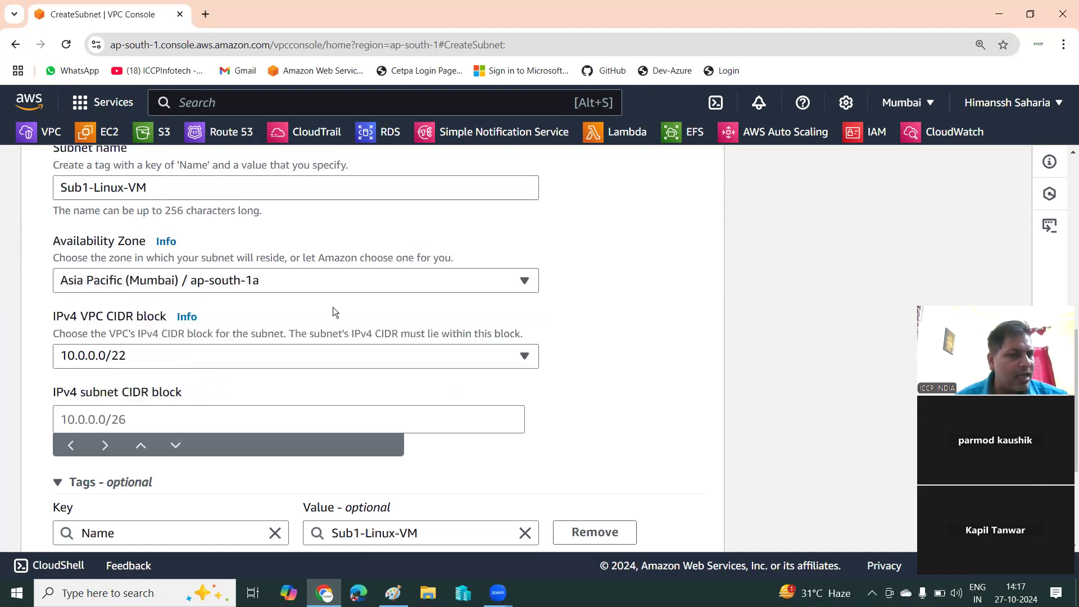
Set the IPv4 subnet CIDR block of Sub1-Linux-VM to 10.0.0.0/24.
{"action": "scroll", "coordinate": [213, 365], "scroll_direction": "down", "scroll_amount": 1}
{"action": "left_click", "coordinate": [132, 352]}
{"action": "type", "text": "10."}
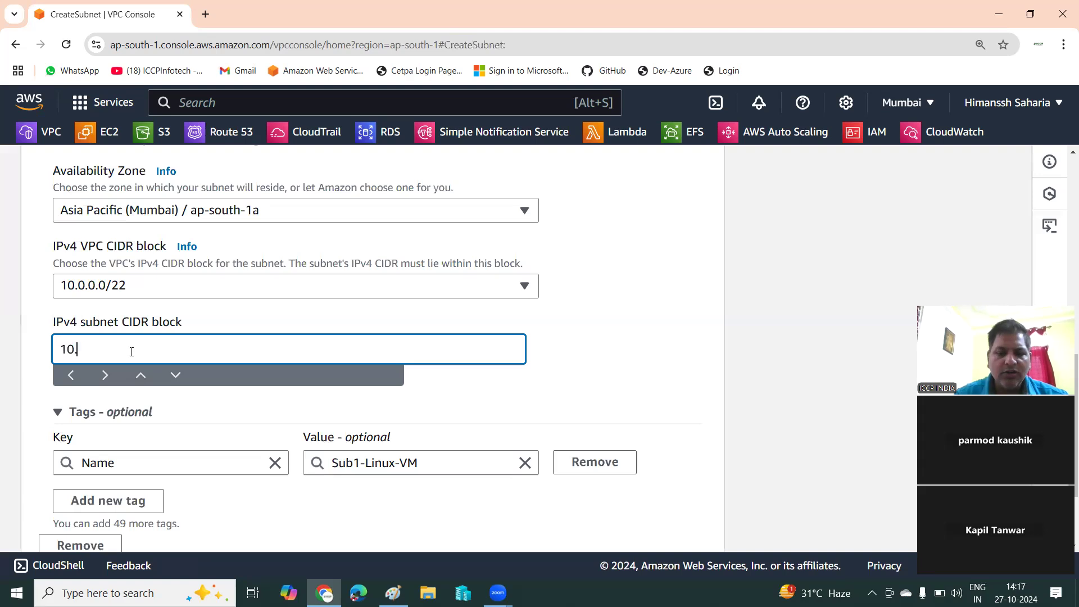
{"action": "type", "text": "0.0.0/1"}
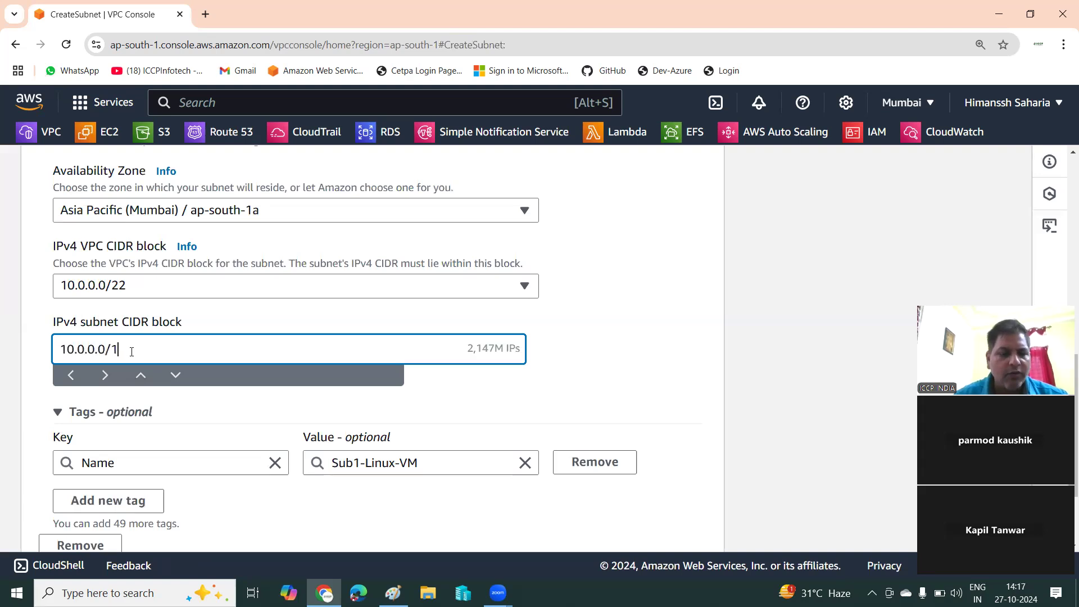
{"action": "key", "text": "BackSpace"}
{"action": "type", "text": "24"}
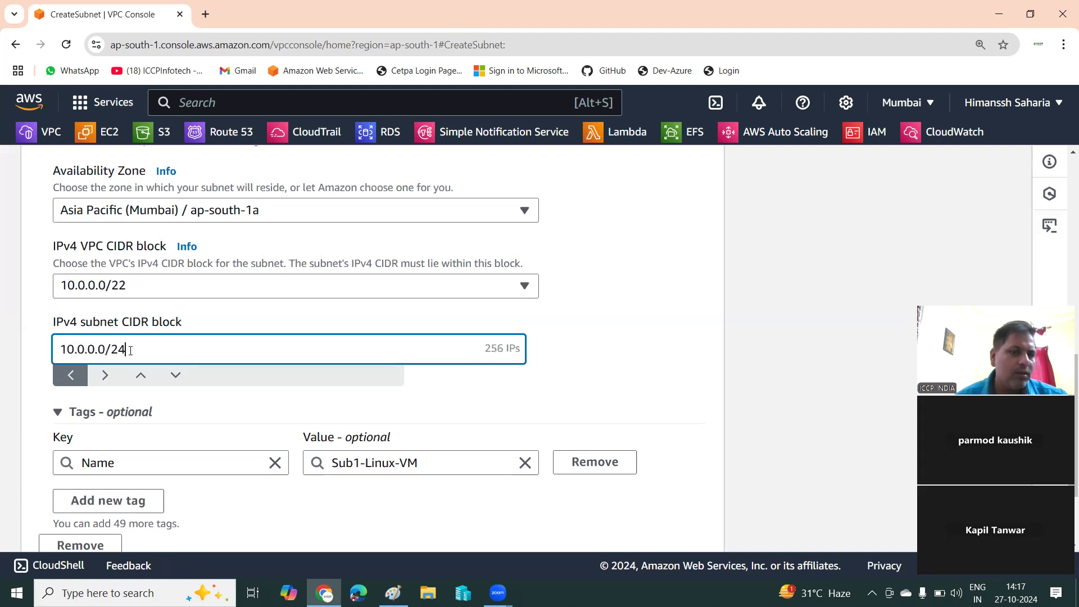
Add a second subnet to the form and name it Subnet2-windows-vm.
{"action": "scroll", "coordinate": [142, 336], "scroll_direction": "down", "scroll_amount": 1}
{"action": "scroll", "coordinate": [143, 336], "scroll_direction": "down", "scroll_amount": 2}
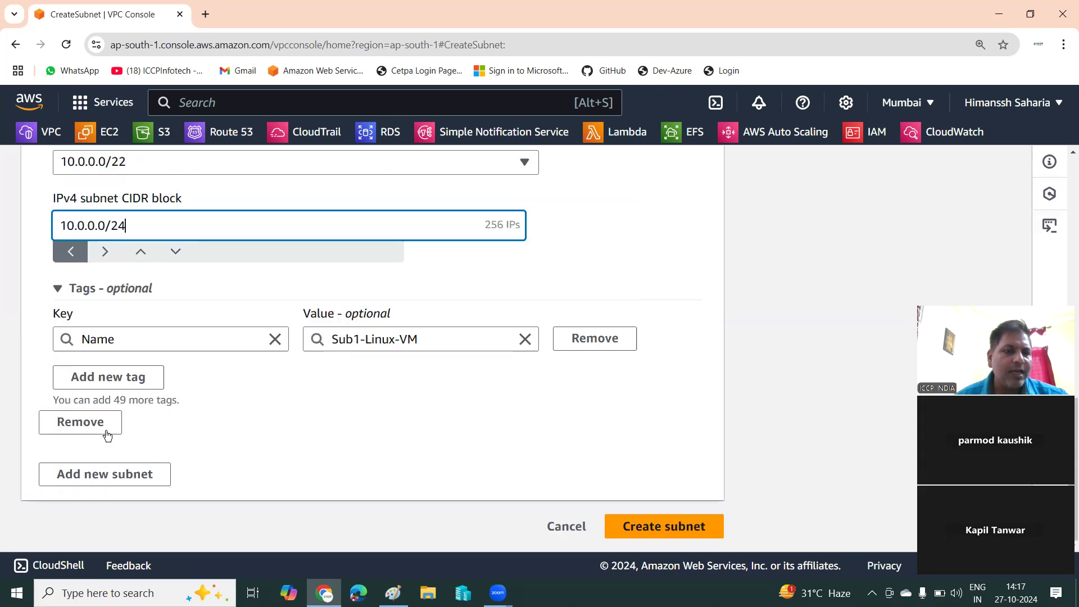
{"action": "left_click", "coordinate": [89, 473]}
{"action": "scroll", "coordinate": [222, 264], "scroll_direction": "down", "scroll_amount": 6}
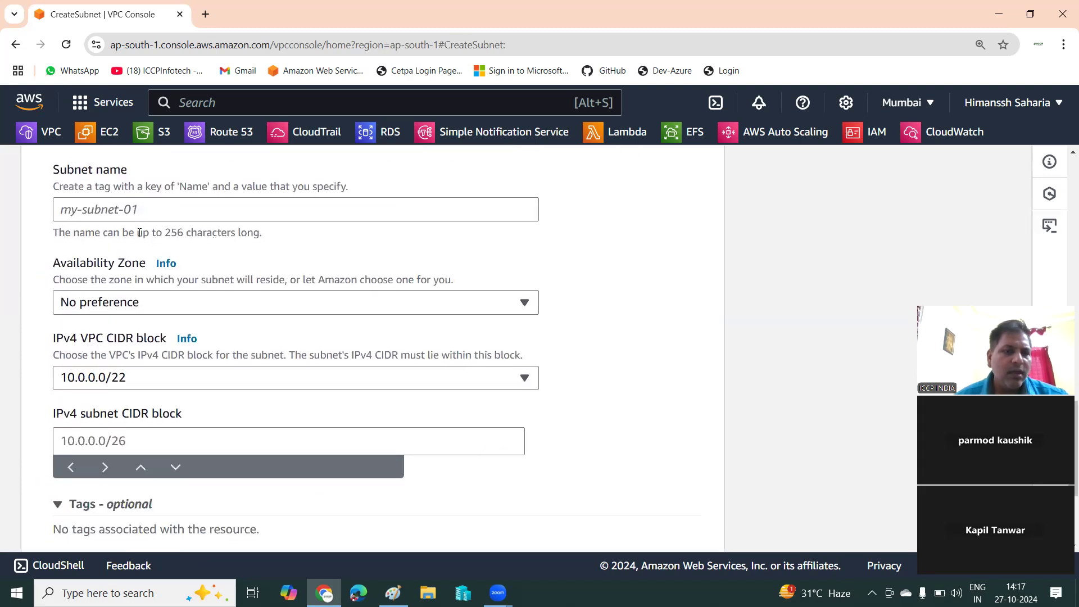
{"action": "left_click", "coordinate": [137, 209]}
{"action": "type", "text": "Su"}
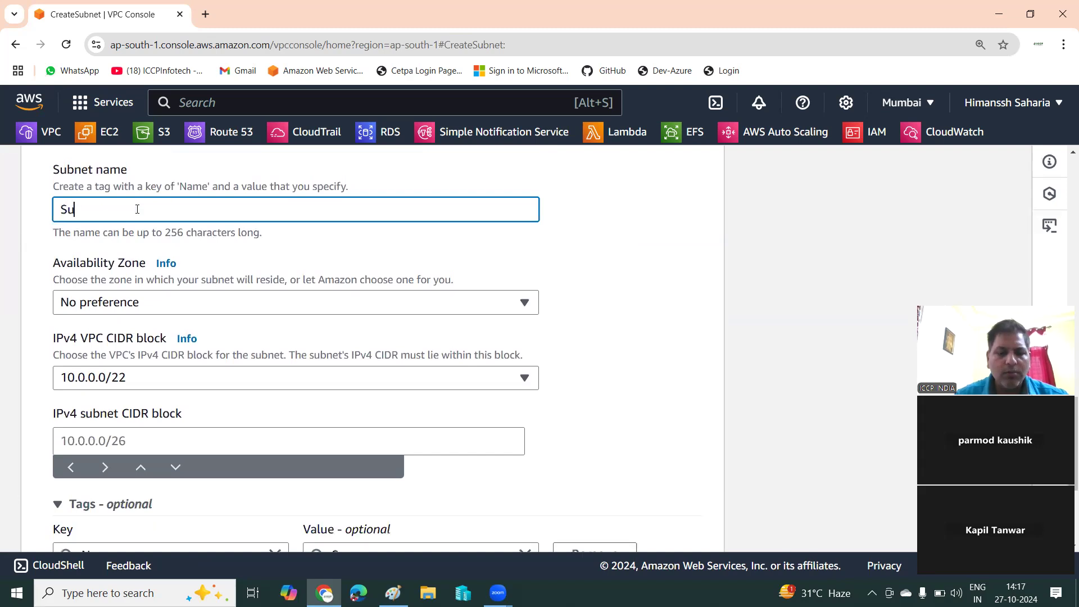
{"action": "type", "text": "bnet2-"}
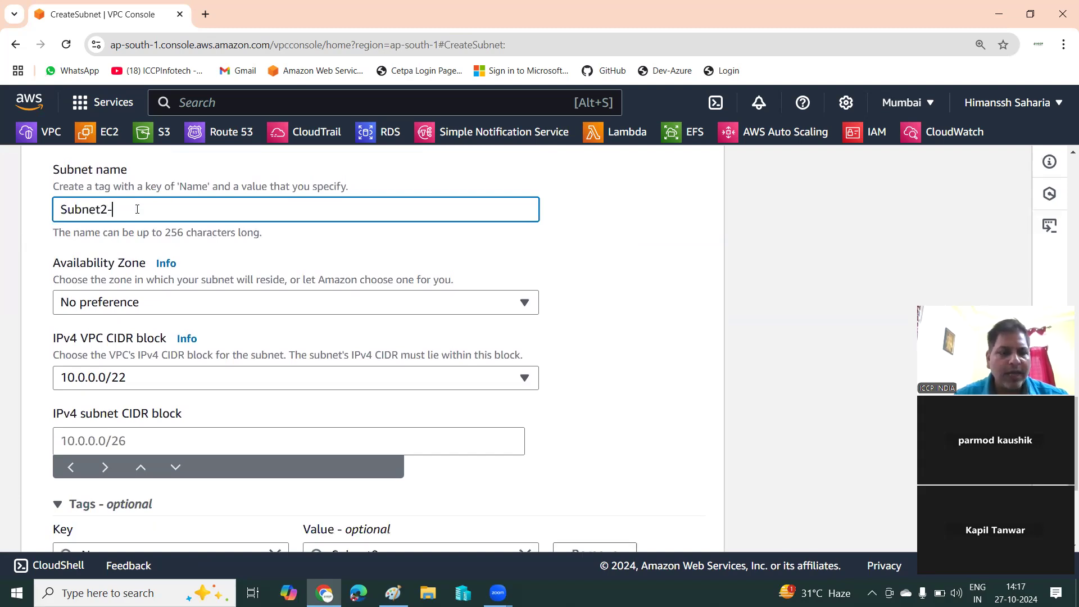
{"action": "type", "text": "windo"}
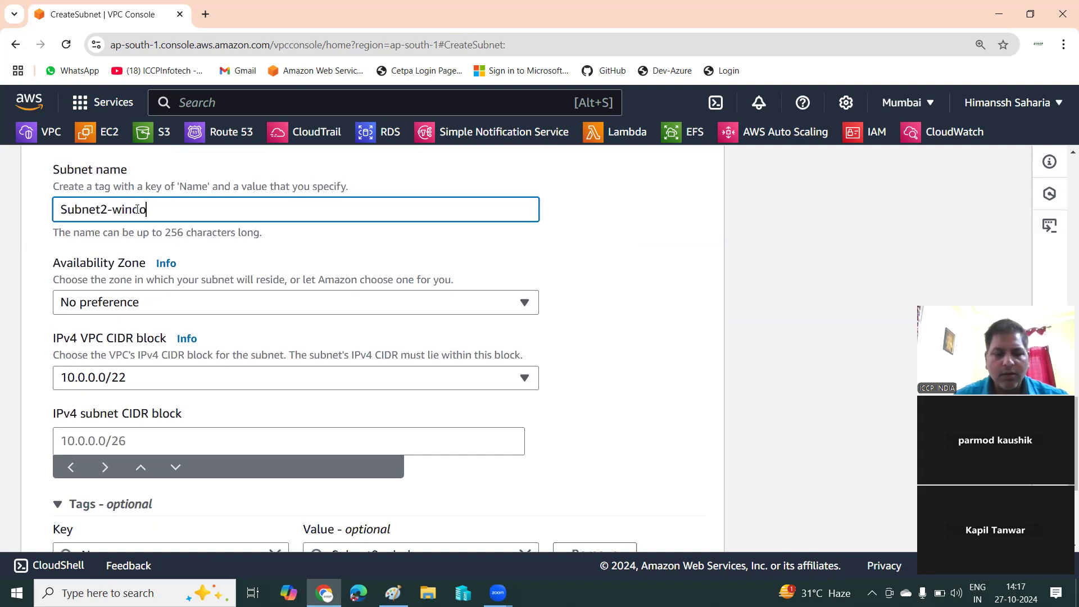
{"action": "type", "text": "ws-vm"}
Place Subnet2-windows-vm in availability zone ap-south-1a and set its IPv4 subnet CIDR block to 10.0.1.0/24.
{"action": "left_click", "coordinate": [146, 309]}
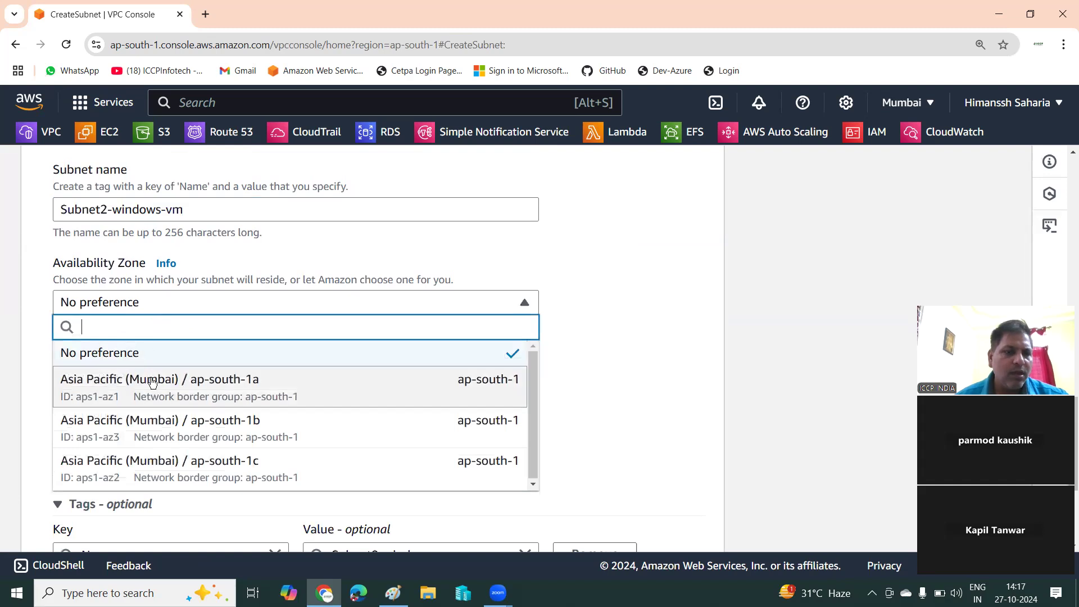
{"action": "left_click", "coordinate": [152, 383]}
{"action": "left_click", "coordinate": [144, 436]}
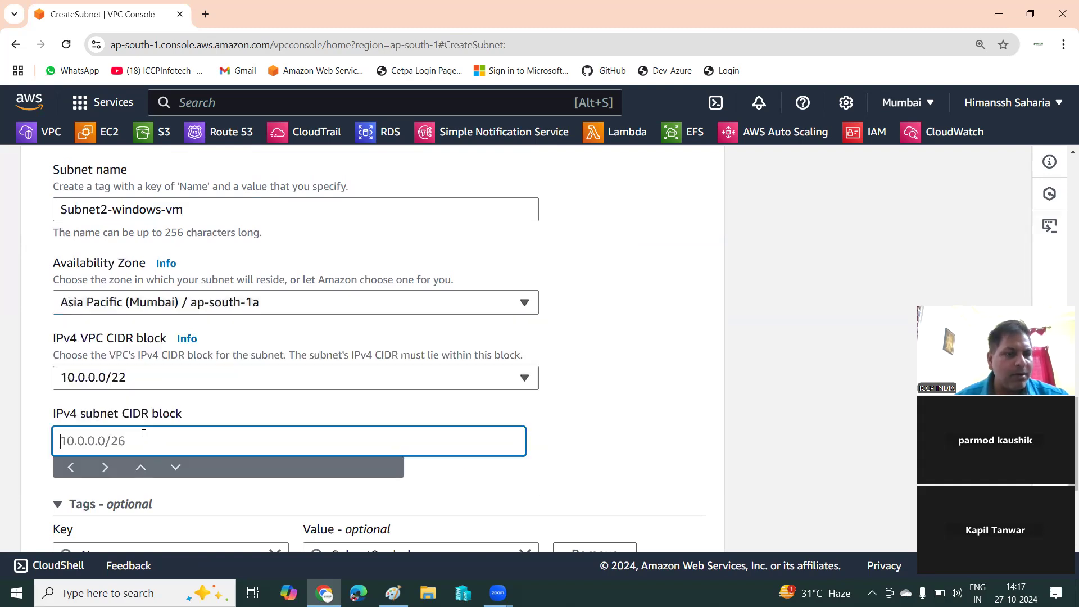
{"action": "type", "text": "10.0.0.0"}
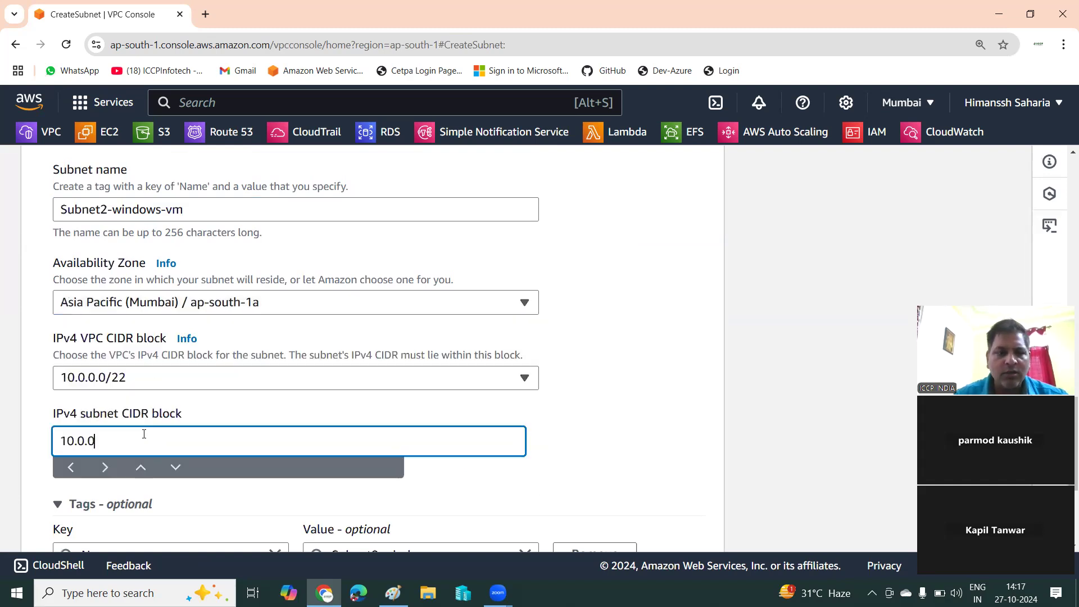
{"action": "key", "text": "BackSpace"}
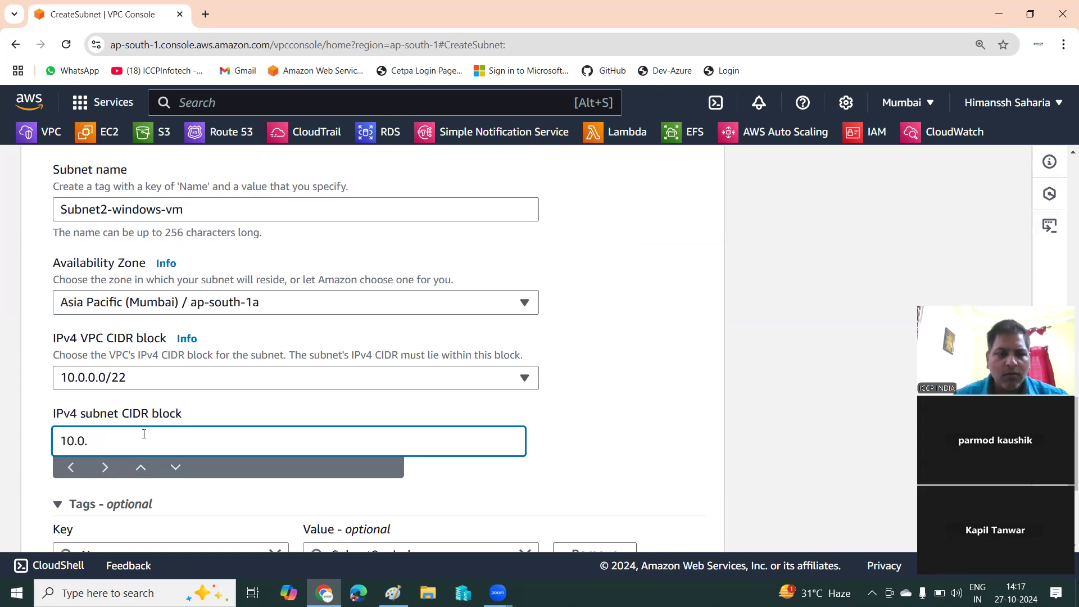
{"action": "type", "text": "1.0/24"}
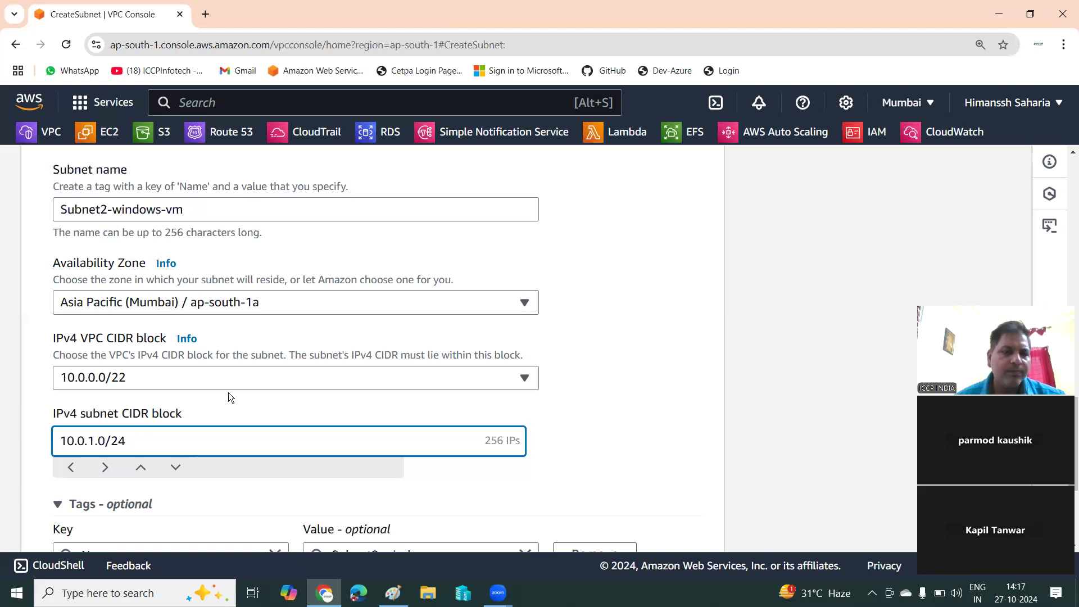
Add a third subnet to the form and name it Sub3-Mac-VM.
{"action": "scroll", "coordinate": [229, 398], "scroll_direction": "down", "scroll_amount": 4}
{"action": "left_click", "coordinate": [144, 474]}
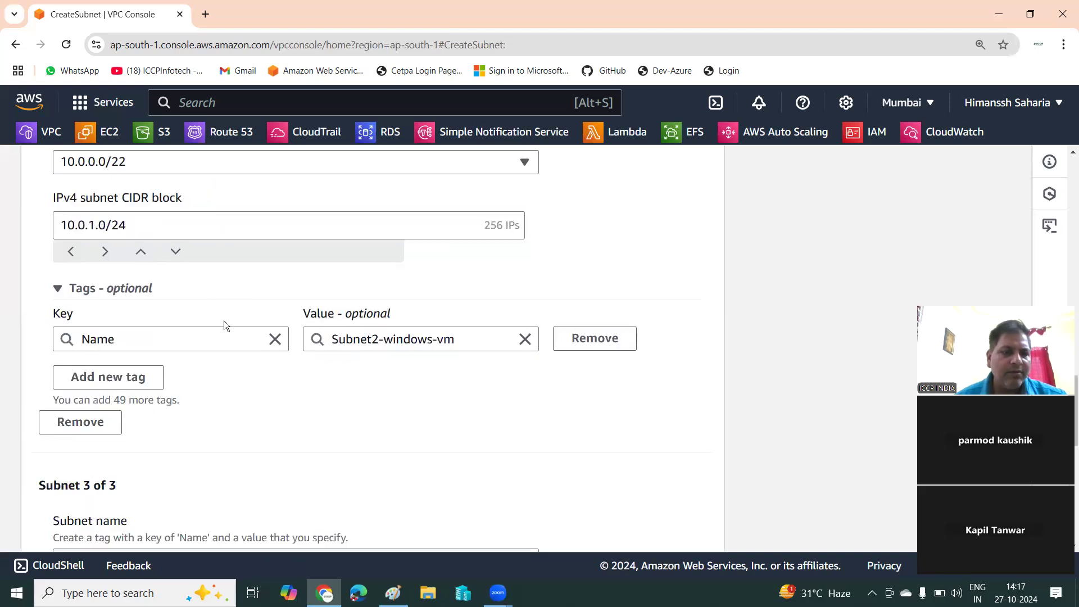
{"action": "scroll", "coordinate": [224, 325], "scroll_direction": "down", "scroll_amount": 4}
{"action": "left_click", "coordinate": [136, 352]}
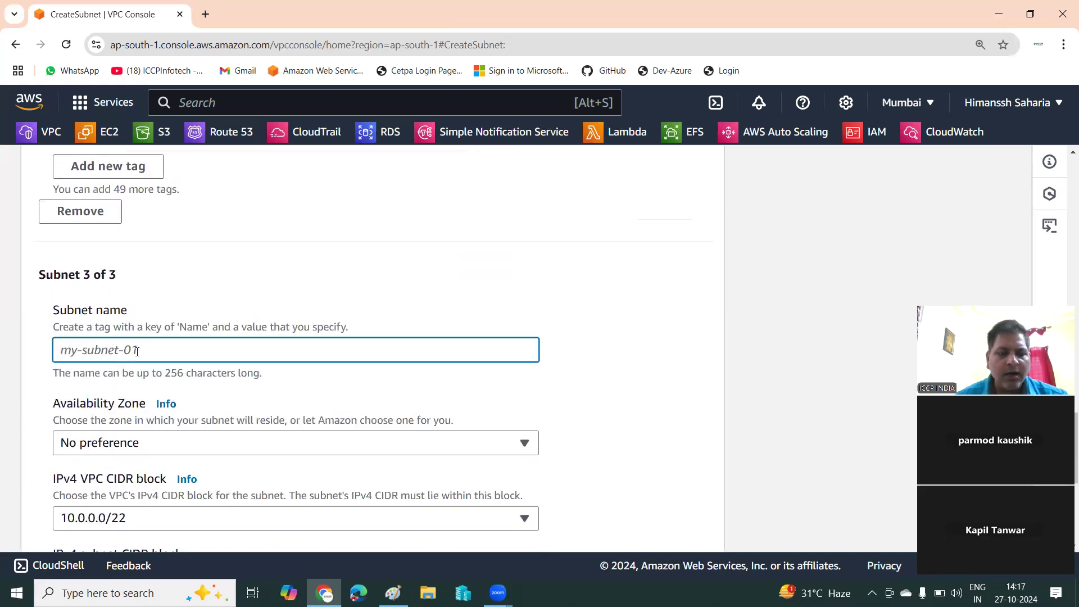
{"action": "type", "text": "Sub3-Mac-VM"}
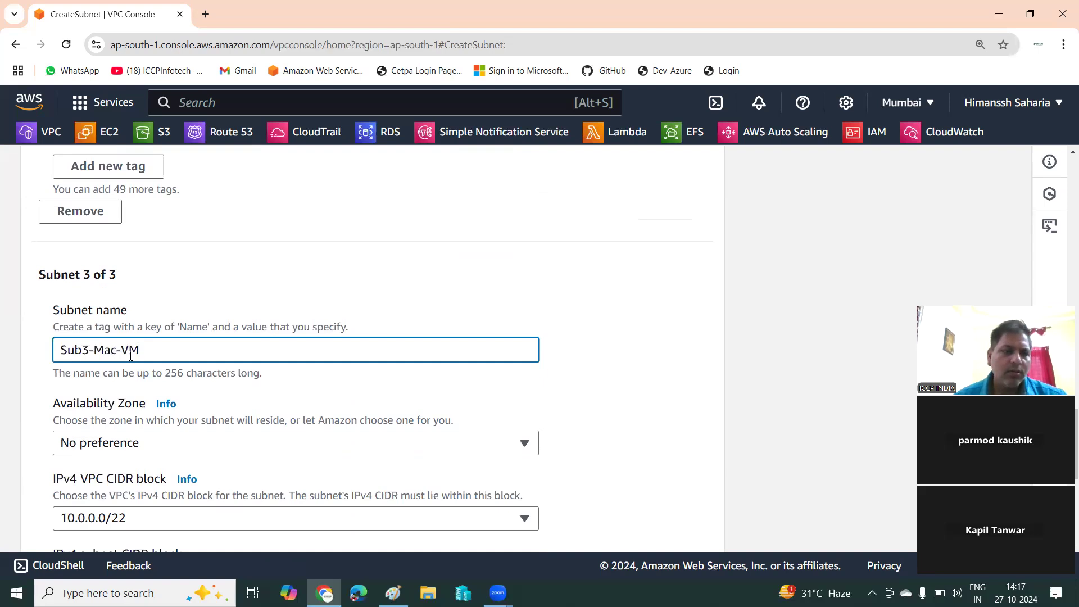
Place Sub3-Mac-VM in availability zone ap-south-1a.
{"action": "scroll", "coordinate": [130, 356], "scroll_direction": "down", "scroll_amount": 3}
{"action": "left_click", "coordinate": [171, 306]}
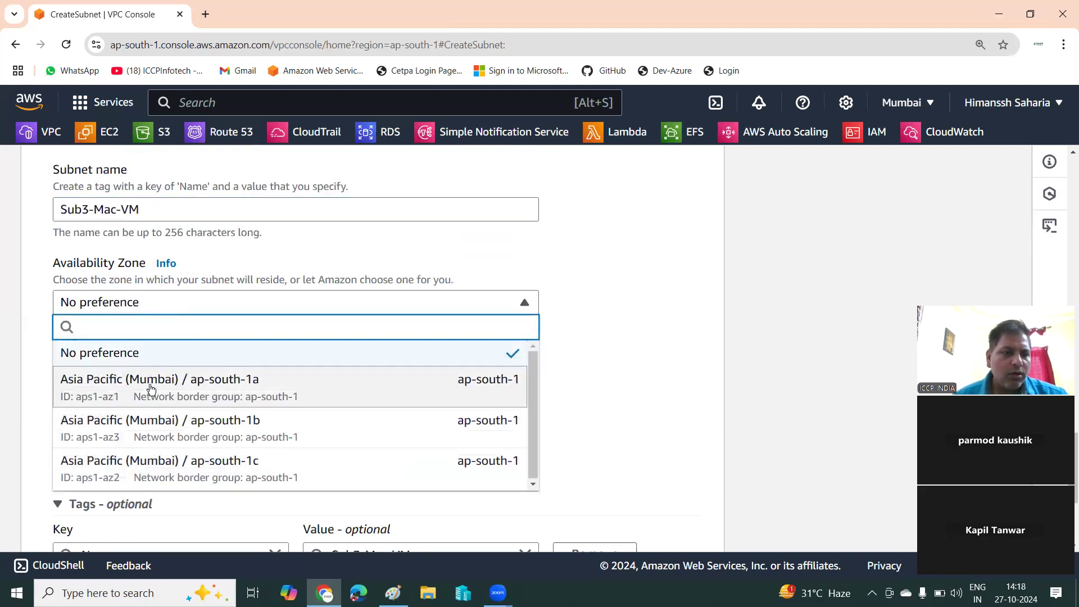
{"action": "left_click", "coordinate": [151, 388]}
Set the IPv4 subnet CIDR block of Sub3-Mac-VM to 10.0.2.0/25 and create the three subnets.
{"action": "scroll", "coordinate": [169, 371], "scroll_direction": "down", "scroll_amount": 2}
{"action": "left_click", "coordinate": [171, 298]}
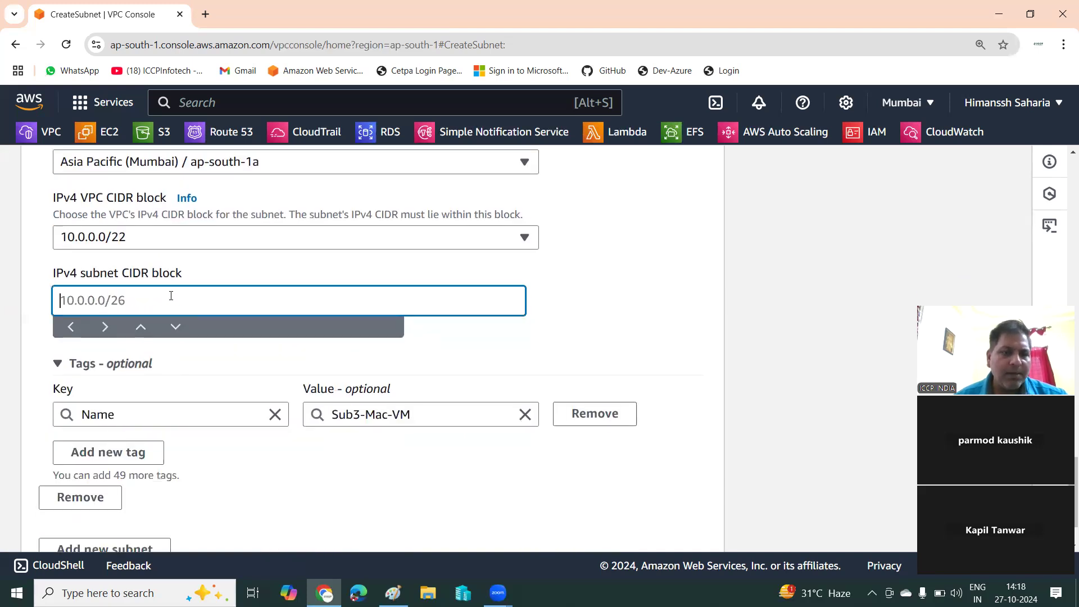
{"action": "type", "text": "10.0."}
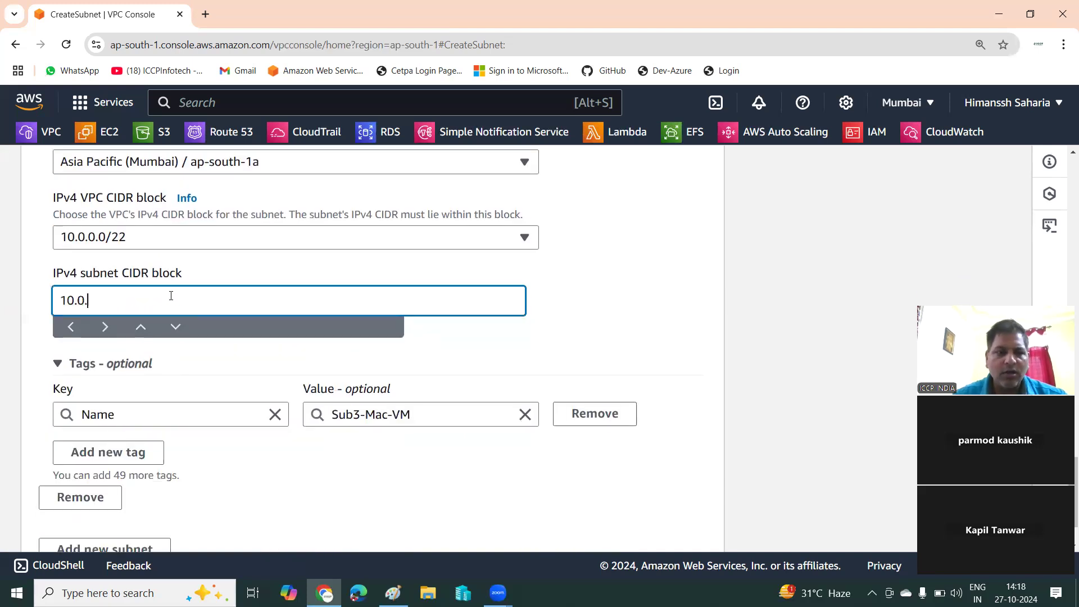
{"action": "type", "text": "2.0"}
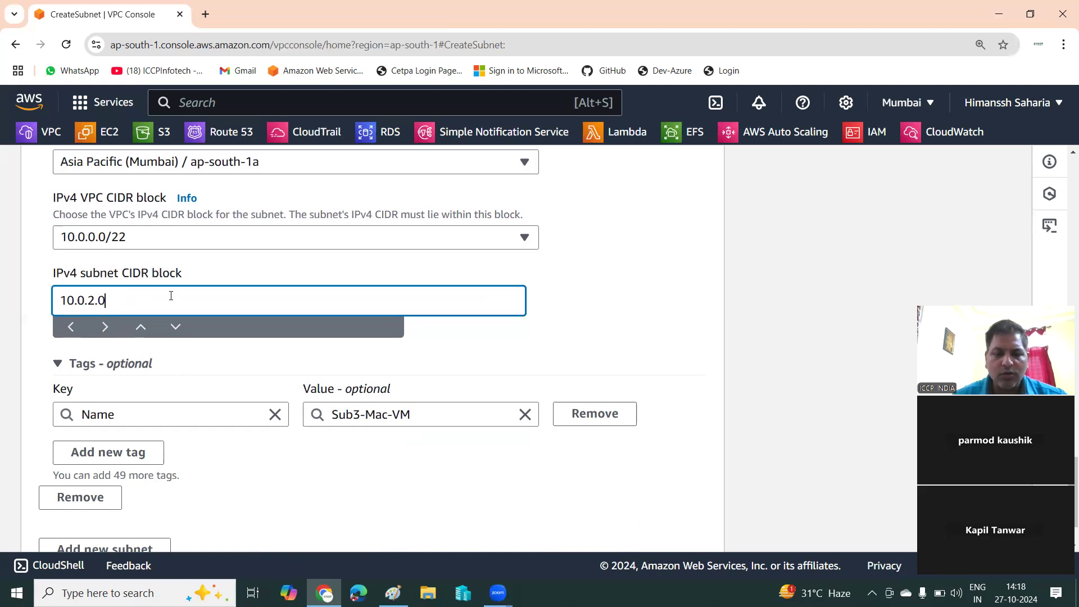
{"action": "type", "text": "/25"}
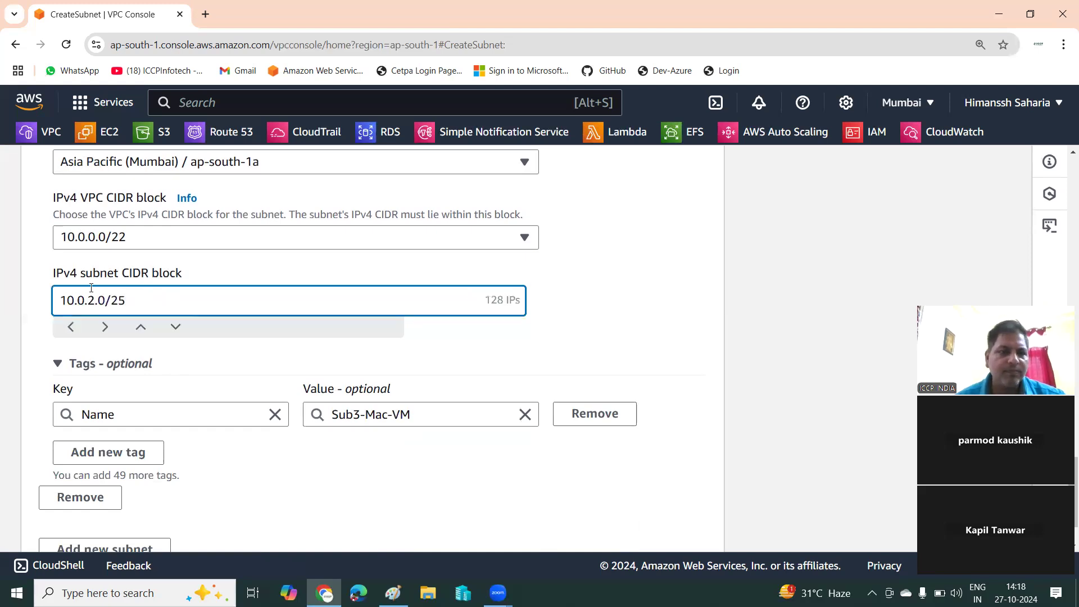
{"action": "scroll", "coordinate": [566, 300], "scroll_direction": "down", "scroll_amount": 2}
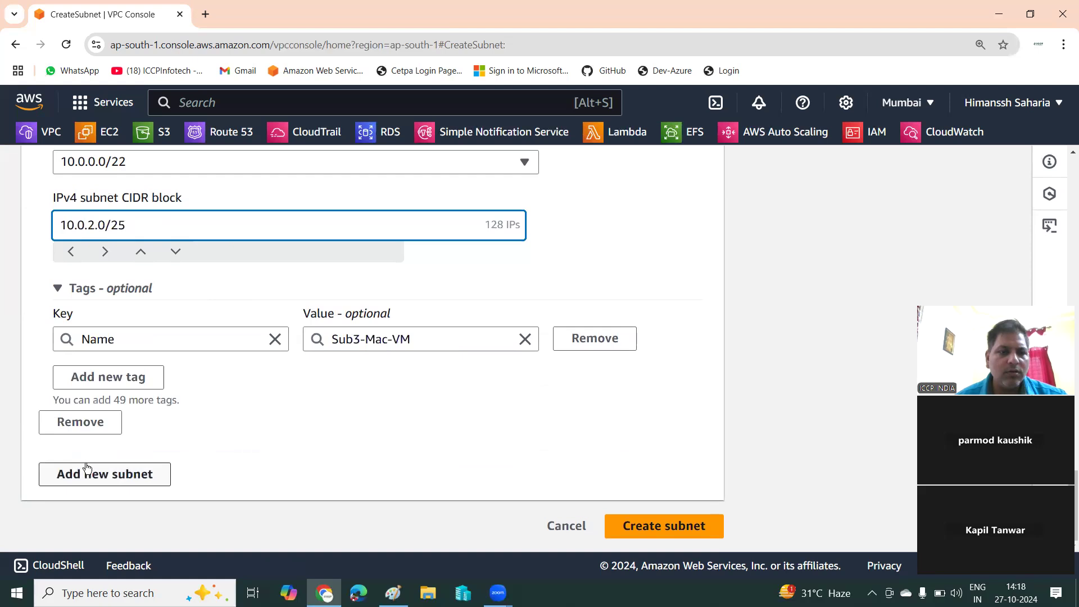
{"action": "left_click", "coordinate": [663, 514]}
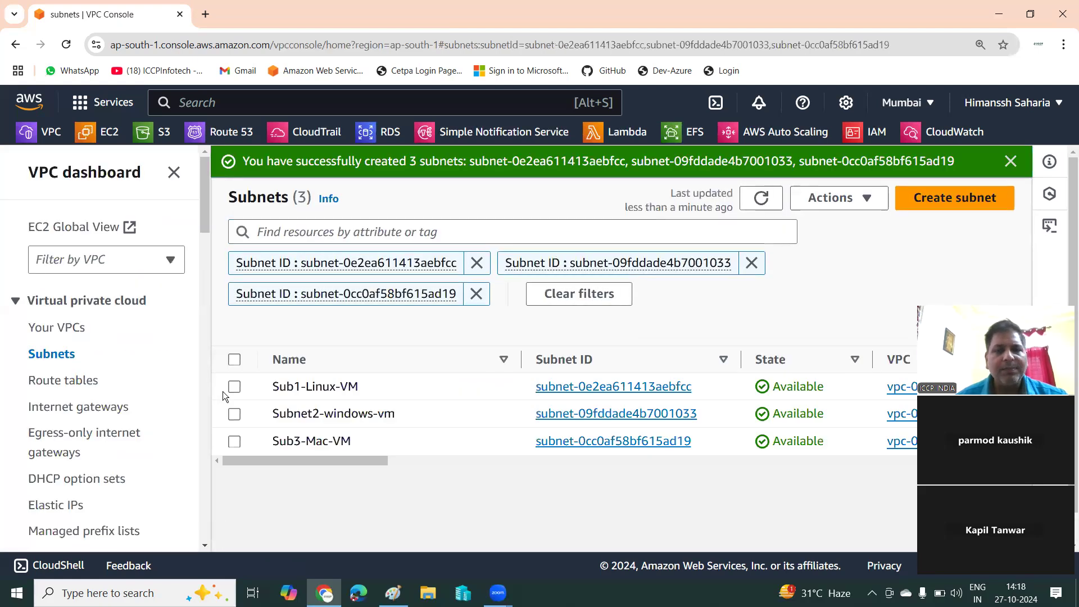
Start a new route table and name it Public-access-rt.
{"action": "left_click", "coordinate": [66, 385]}
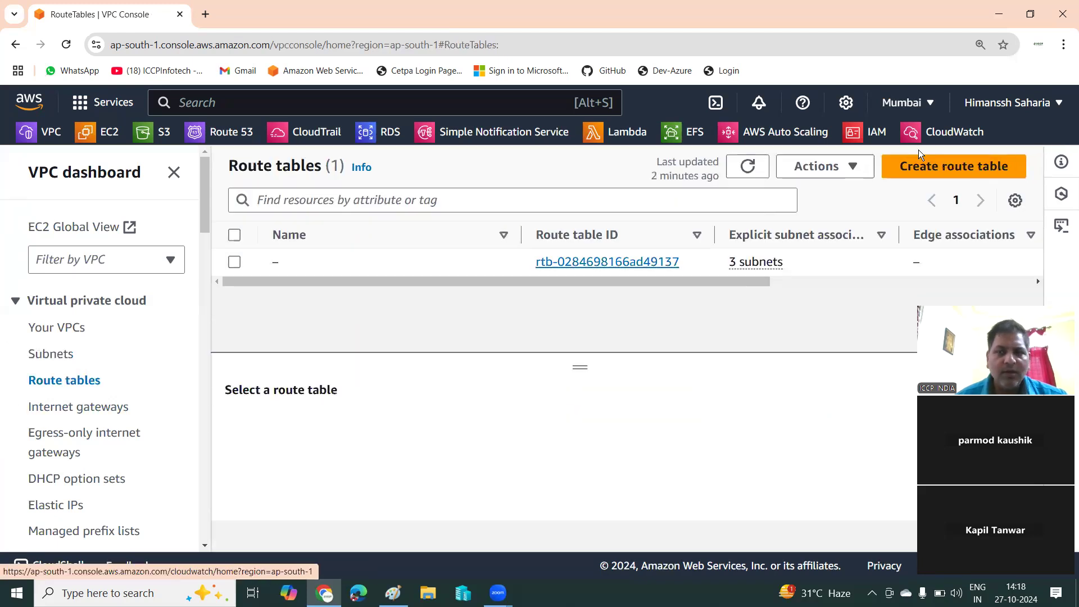
{"action": "left_click", "coordinate": [922, 164]}
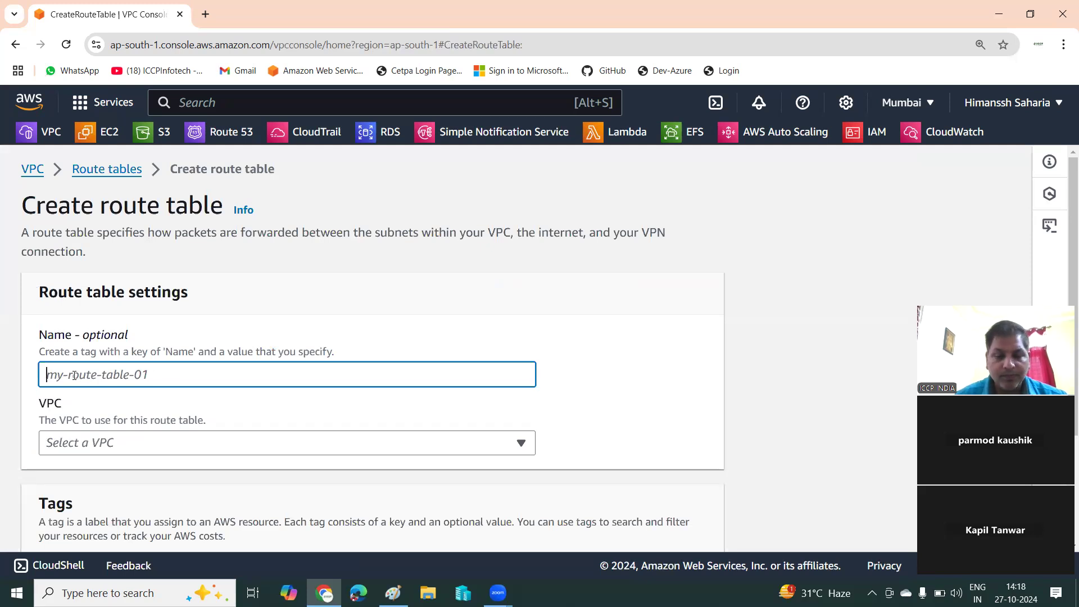
{"action": "type", "text": "Public-ac"}
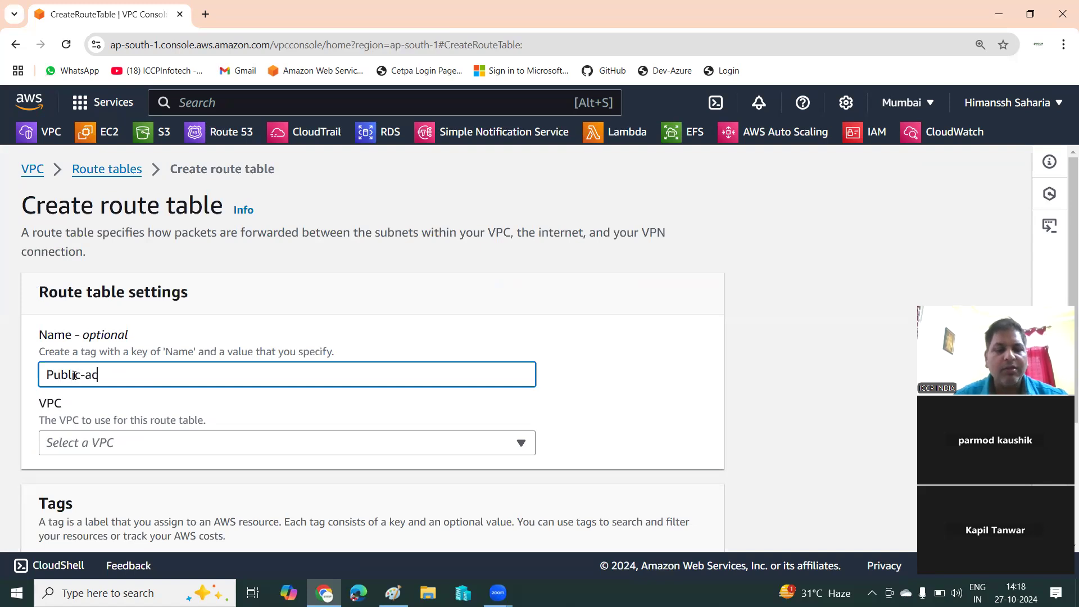
{"action": "type", "text": "cess-rt"}
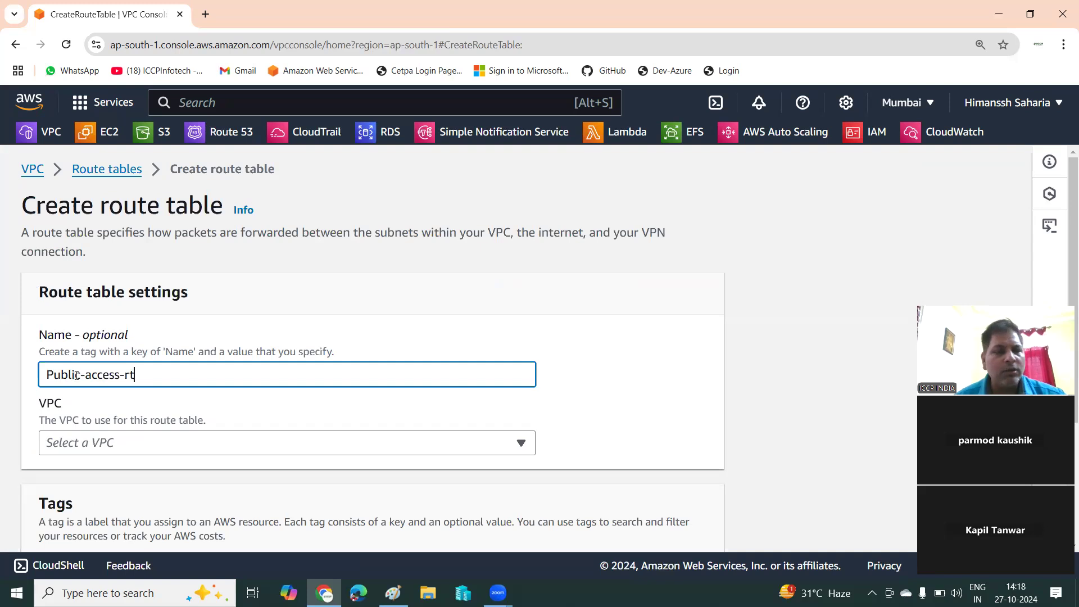
Assign Public-access-rt to Project-vpc1 and create the route table.
{"action": "scroll", "coordinate": [143, 318], "scroll_direction": "down", "scroll_amount": 1}
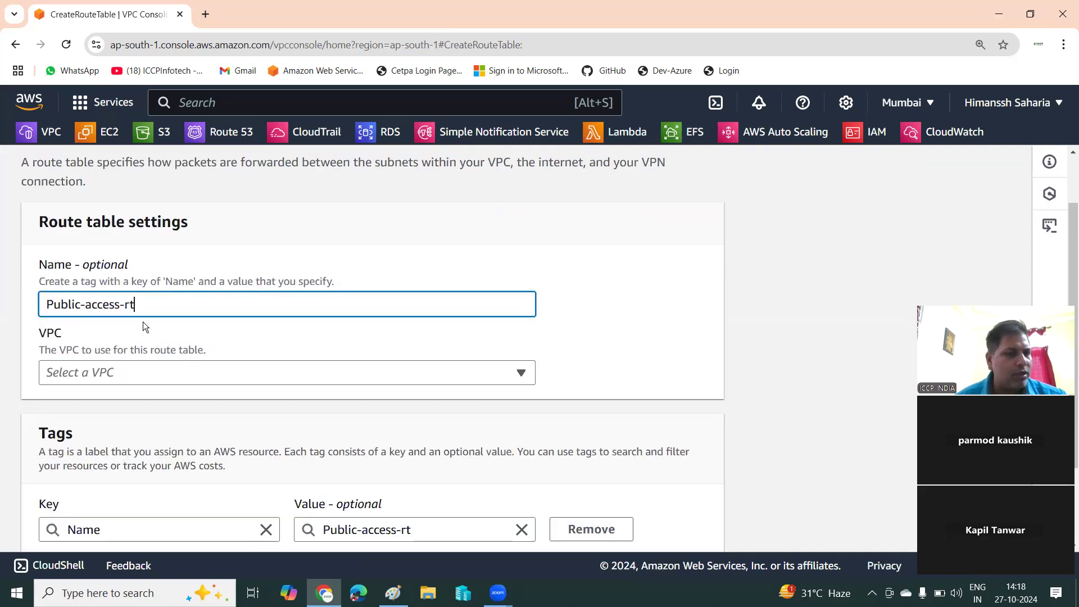
{"action": "scroll", "coordinate": [142, 322], "scroll_direction": "down", "scroll_amount": 1}
{"action": "left_click", "coordinate": [147, 306]}
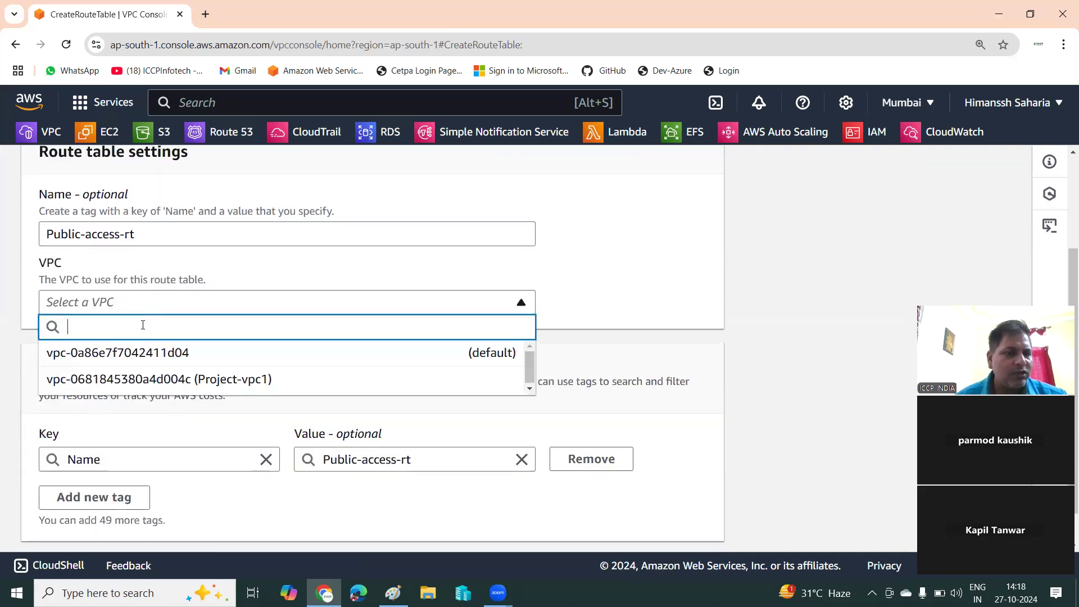
{"action": "left_click", "coordinate": [156, 380]}
{"action": "scroll", "coordinate": [242, 303], "scroll_direction": "down", "scroll_amount": 1}
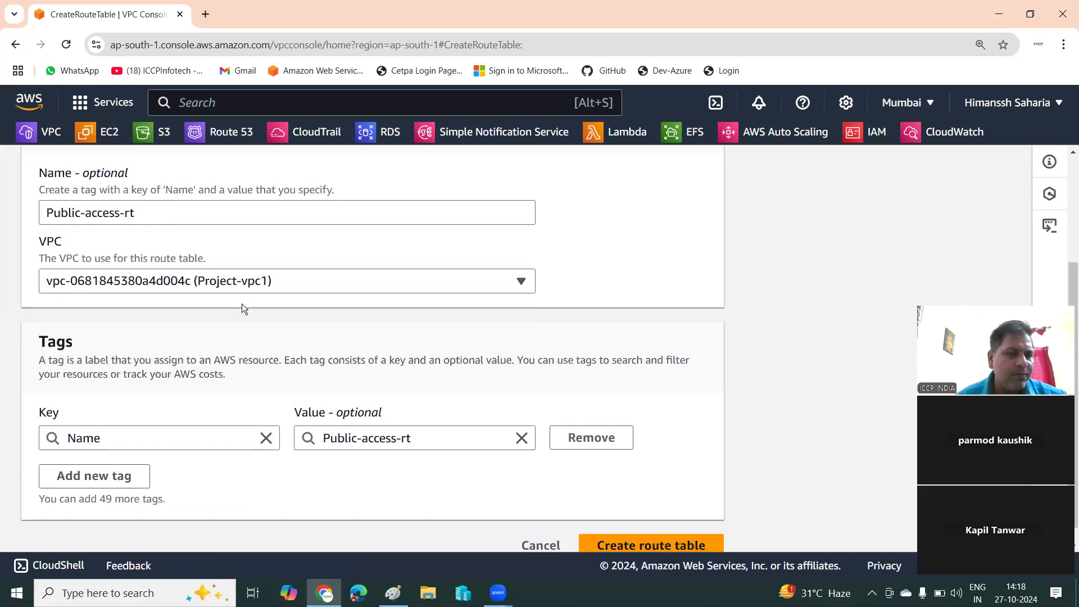
{"action": "left_click", "coordinate": [663, 514]}
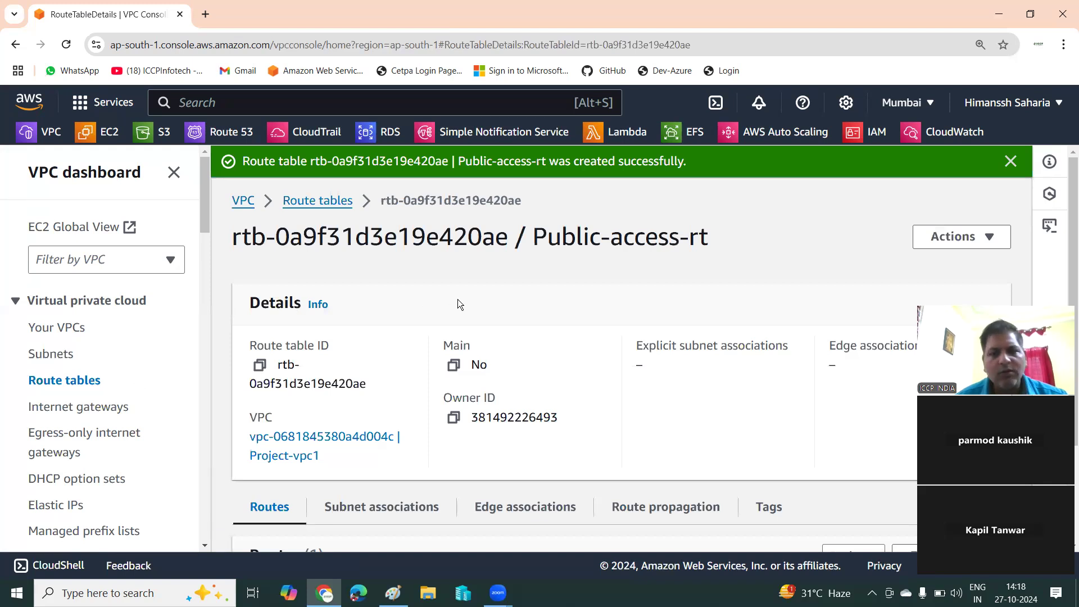
Associate Sub1-Linux-VM, Subnet2-windows-vm and Sub3-Mac-VM with route table Public-access-rt, and review its explicit subnet associations.
{"action": "scroll", "coordinate": [797, 331], "scroll_direction": "down", "scroll_amount": 2}
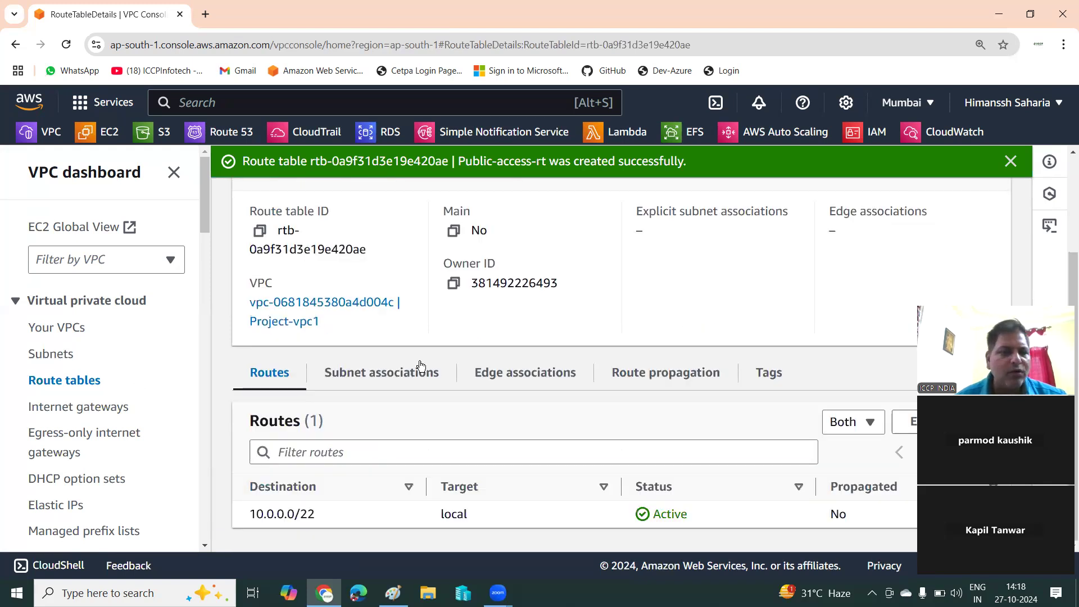
{"action": "left_click", "coordinate": [354, 374]}
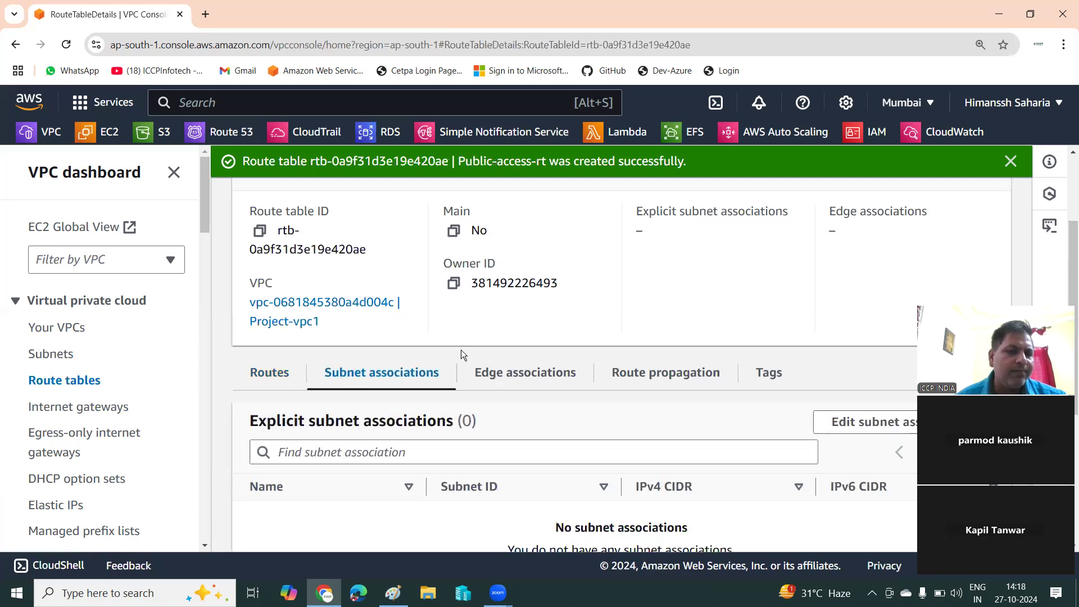
{"action": "scroll", "coordinate": [462, 354], "scroll_direction": "down", "scroll_amount": 3}
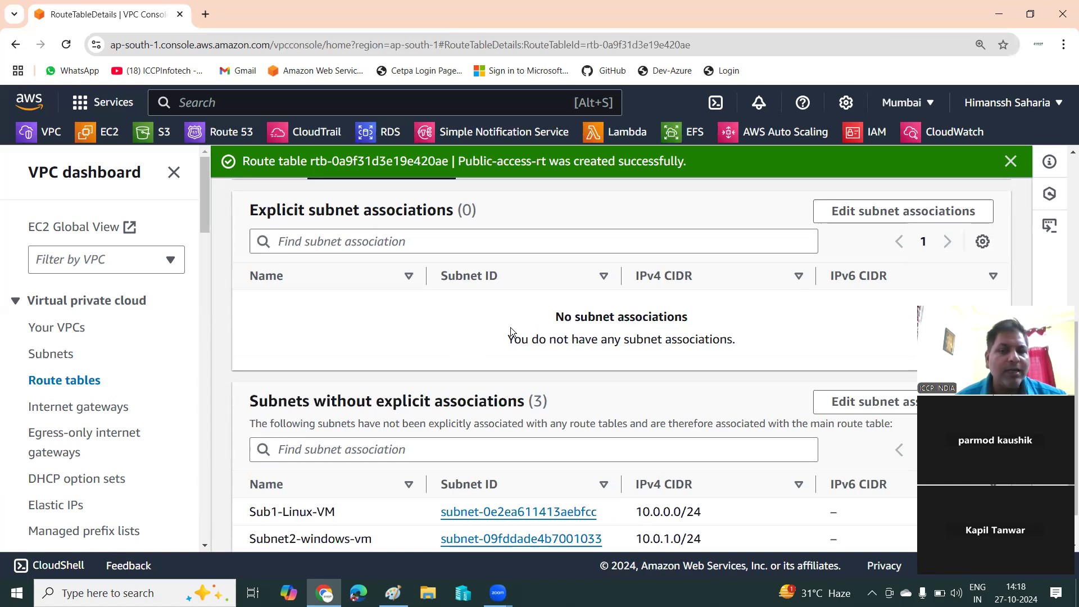
{"action": "scroll", "coordinate": [385, 292], "scroll_direction": "up", "scroll_amount": 1}
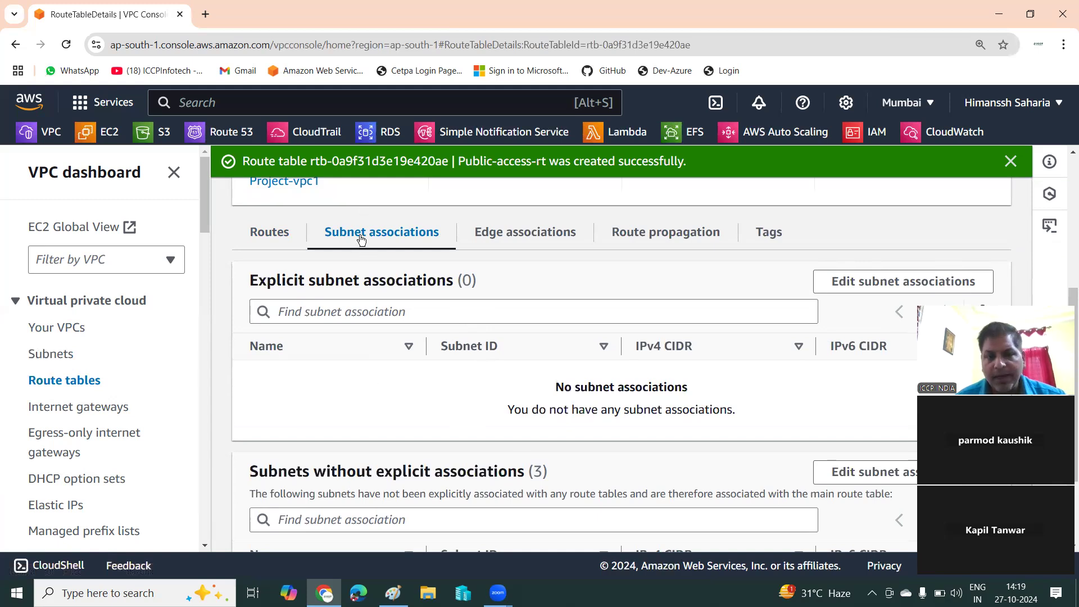
{"action": "left_click", "coordinate": [845, 282]}
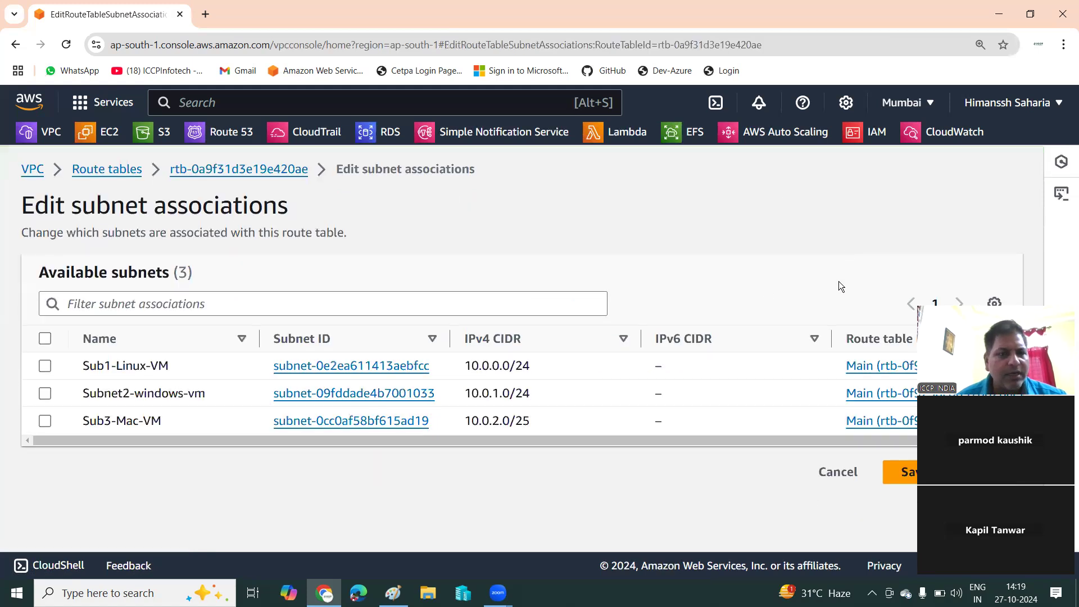
{"action": "left_click", "coordinate": [45, 338]}
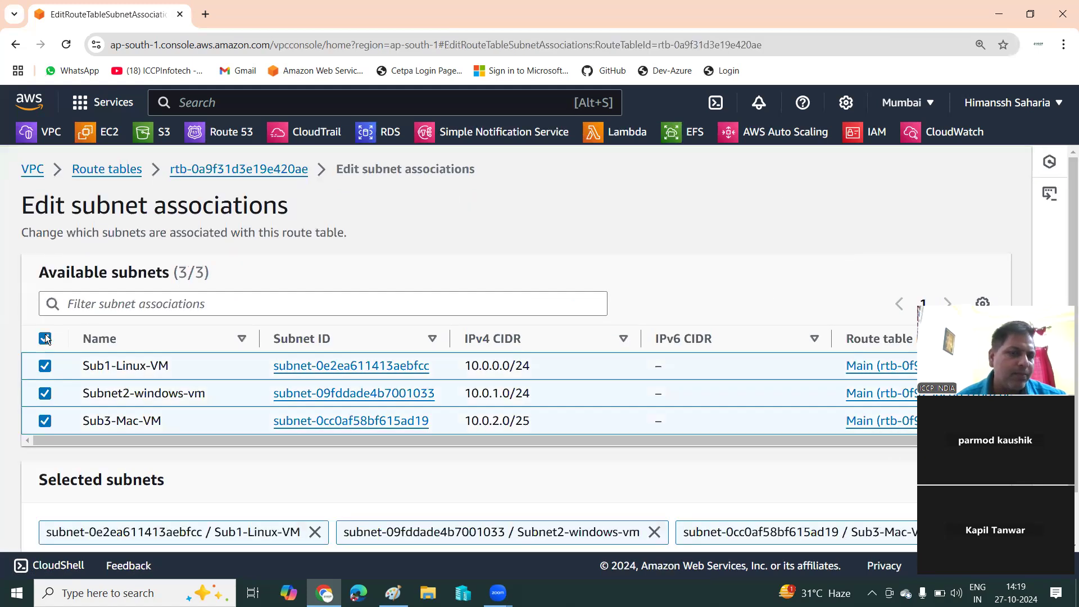
{"action": "scroll", "coordinate": [806, 508], "scroll_direction": "down", "scroll_amount": 1}
{"action": "left_click", "coordinate": [888, 523]}
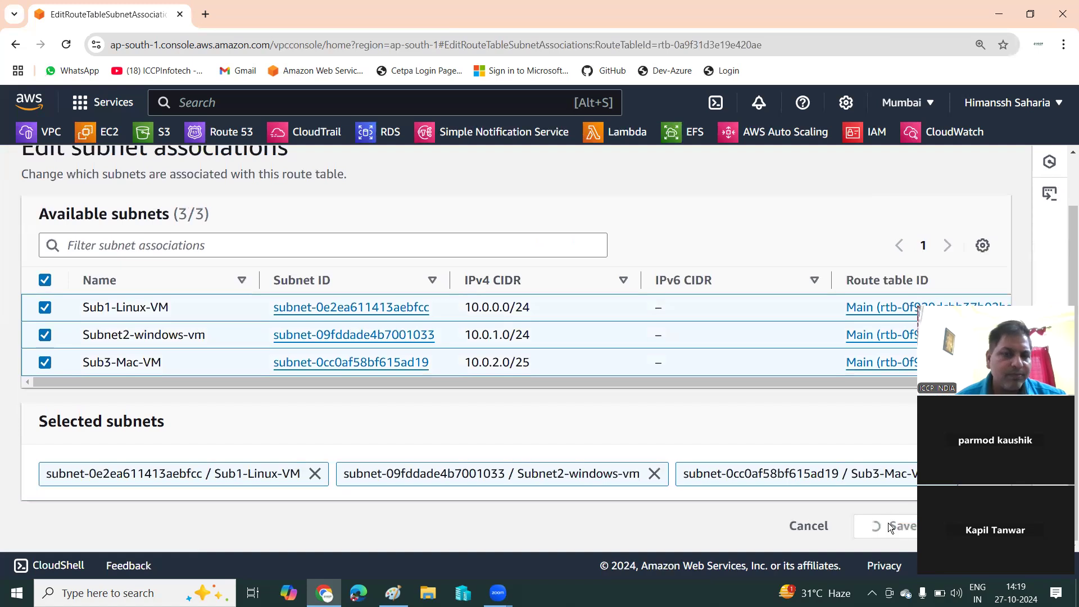
{"action": "scroll", "coordinate": [701, 382], "scroll_direction": "down", "scroll_amount": 3}
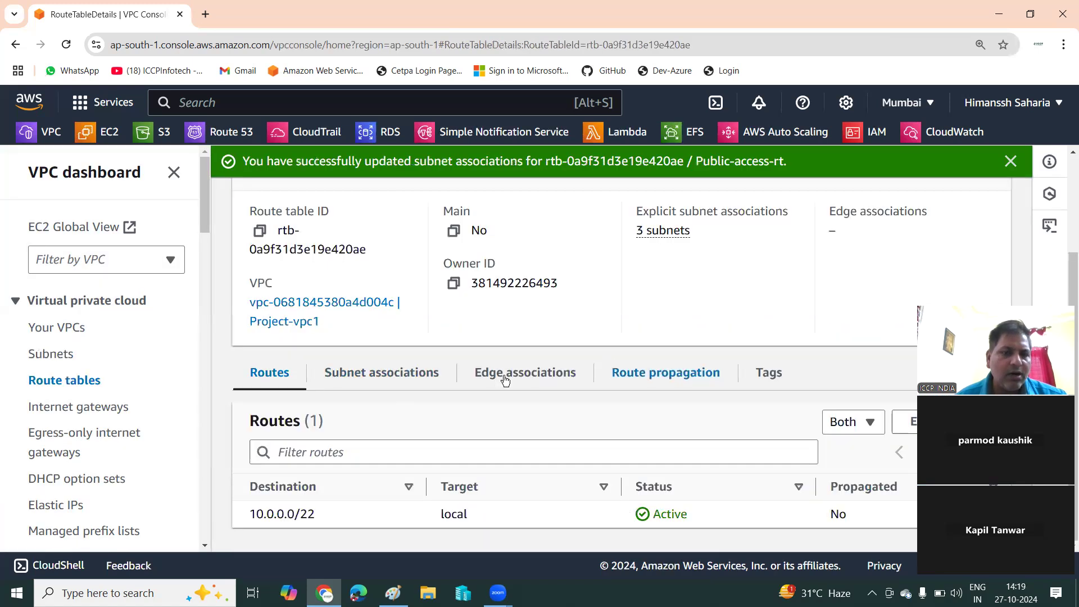
{"action": "left_click", "coordinate": [368, 375]}
{"action": "scroll", "coordinate": [446, 344], "scroll_direction": "down", "scroll_amount": 5}
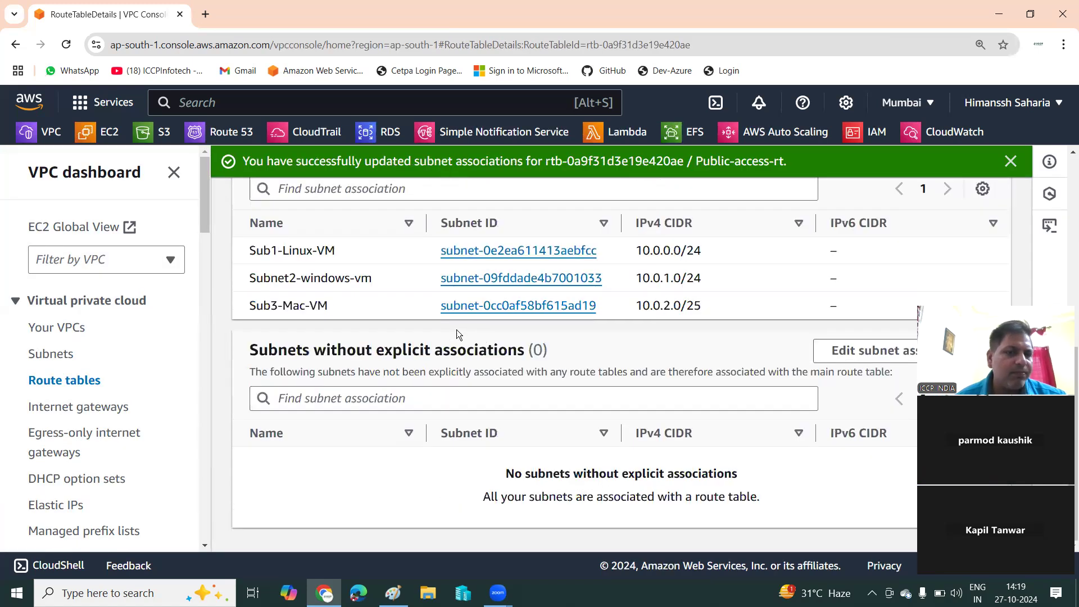
Create an internet gateway with the name tag Project-IG.
{"action": "left_click", "coordinate": [66, 405]}
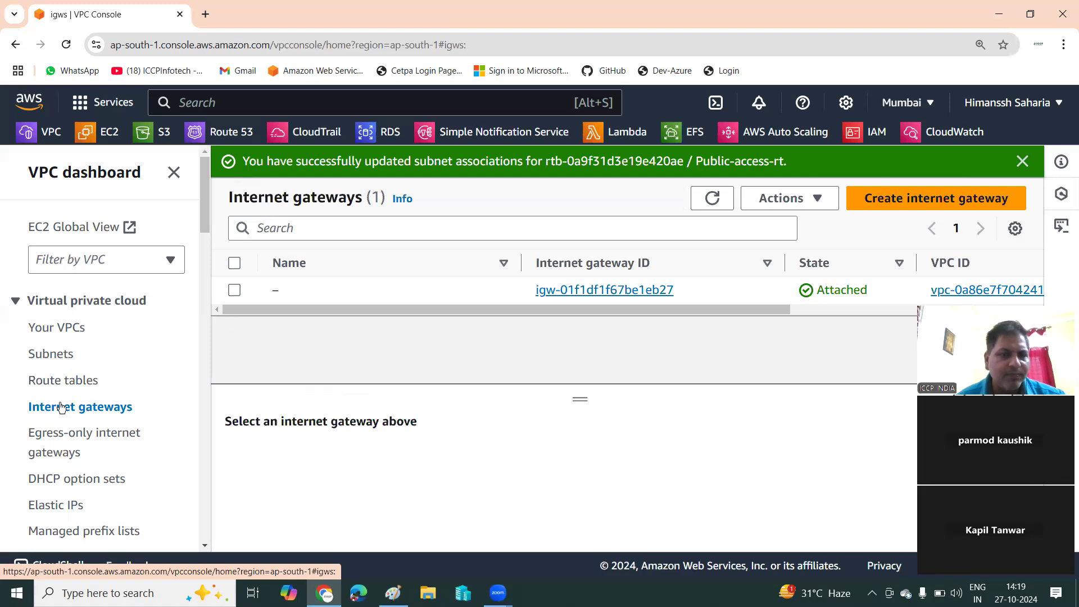
{"action": "left_click", "coordinate": [878, 200]}
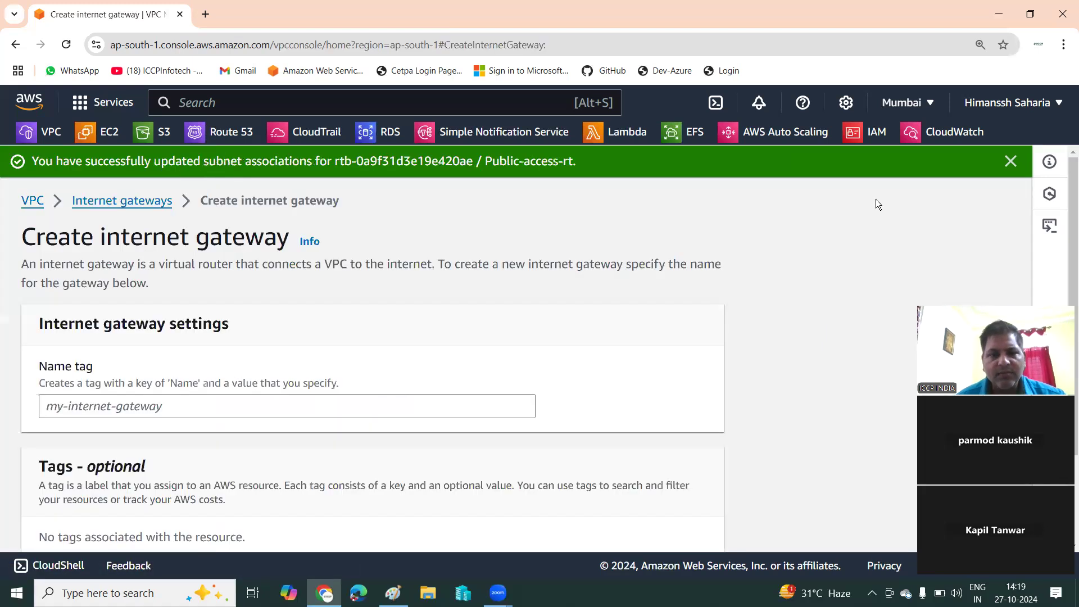
{"action": "left_click", "coordinate": [147, 403]}
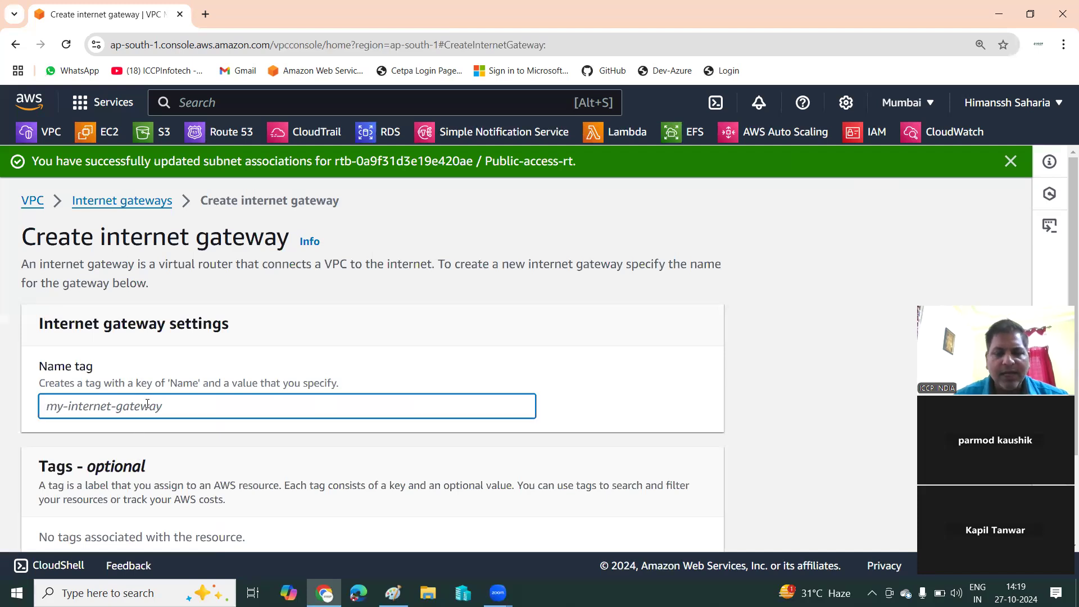
{"action": "type", "text": "Project"}
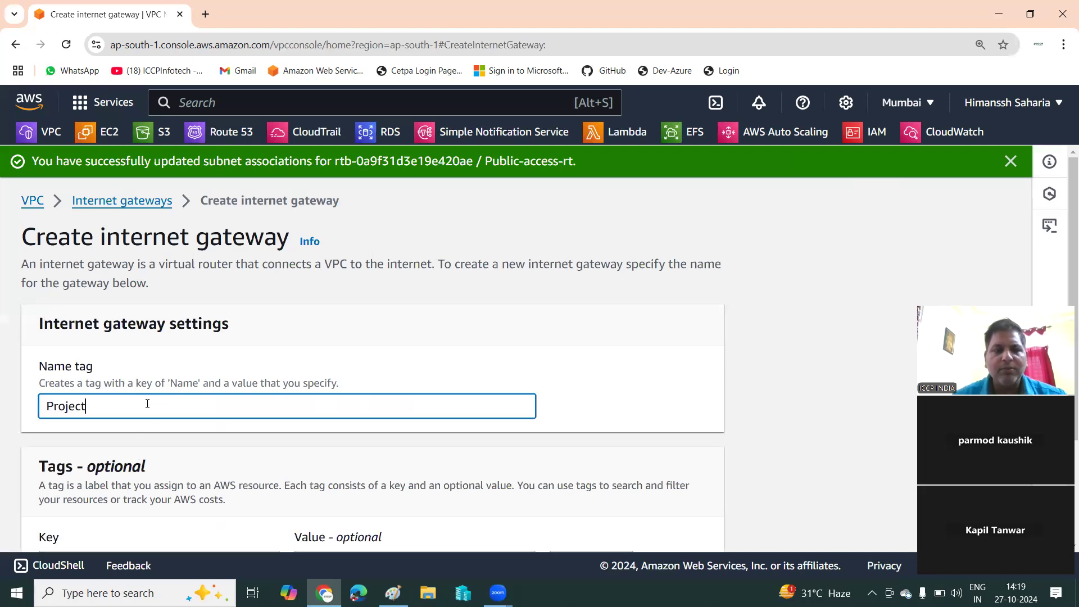
{"action": "type", "text": "-IG"}
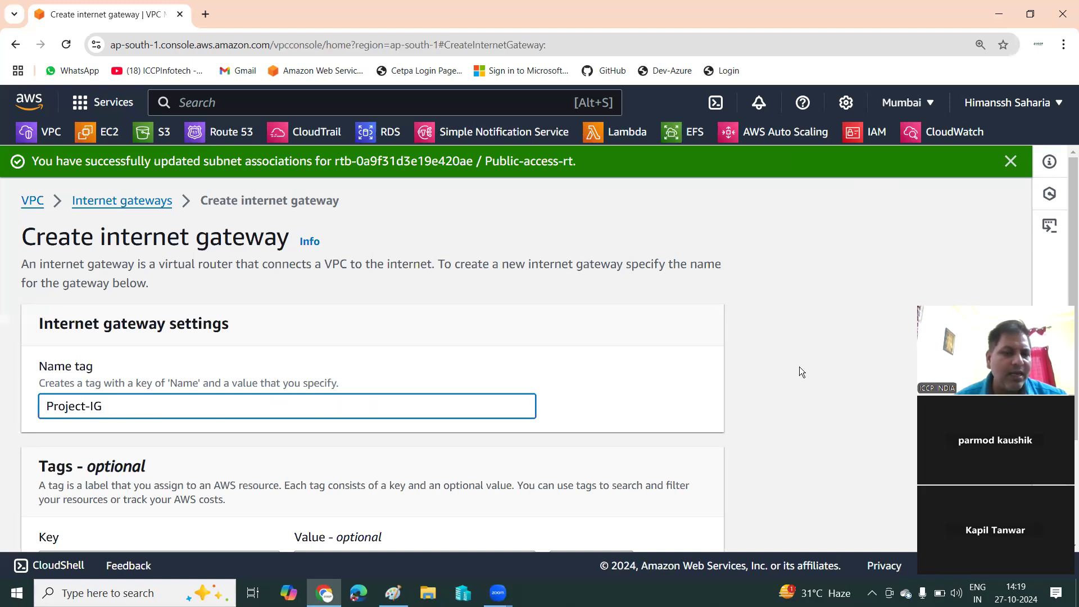
{"action": "scroll", "coordinate": [758, 367], "scroll_direction": "down", "scroll_amount": 2}
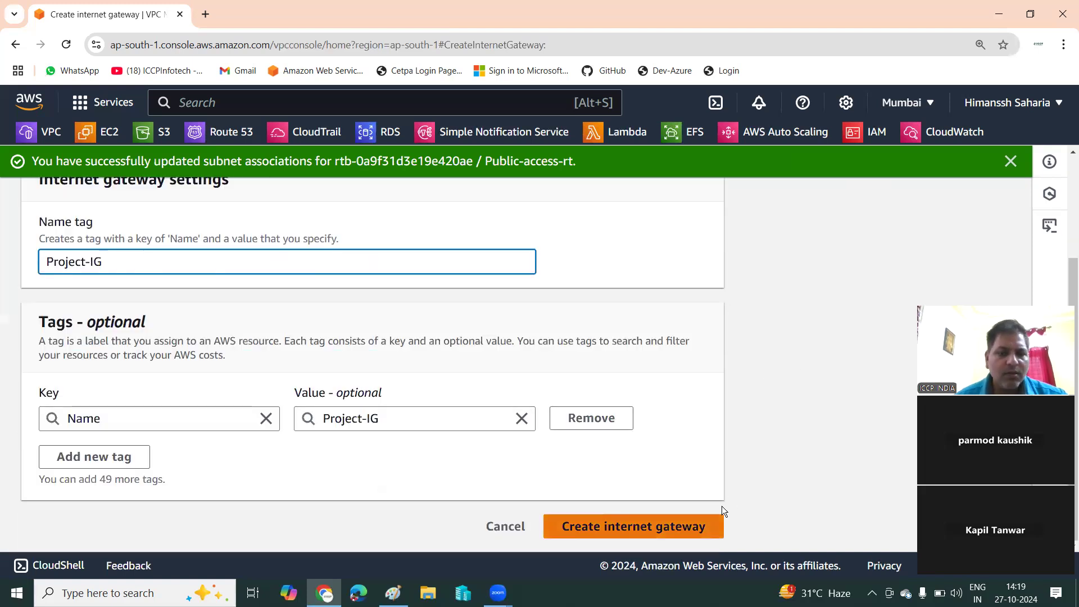
{"action": "left_click", "coordinate": [718, 522]}
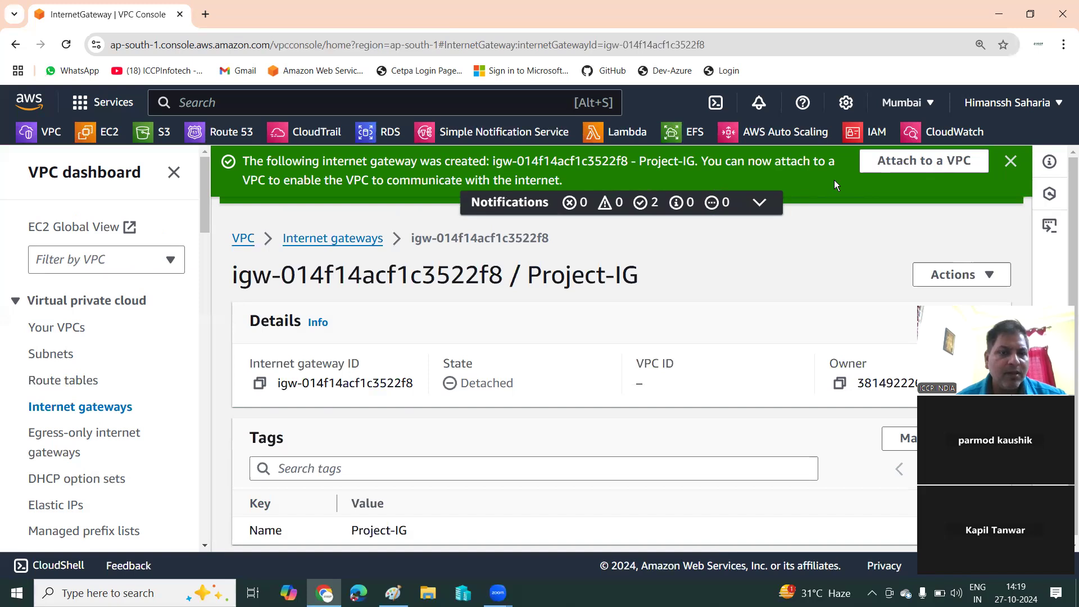
Attach the internet gateway Project-IG to the VPC Project-vpc1.
{"action": "scroll", "coordinate": [497, 445], "scroll_direction": "down", "scroll_amount": 1}
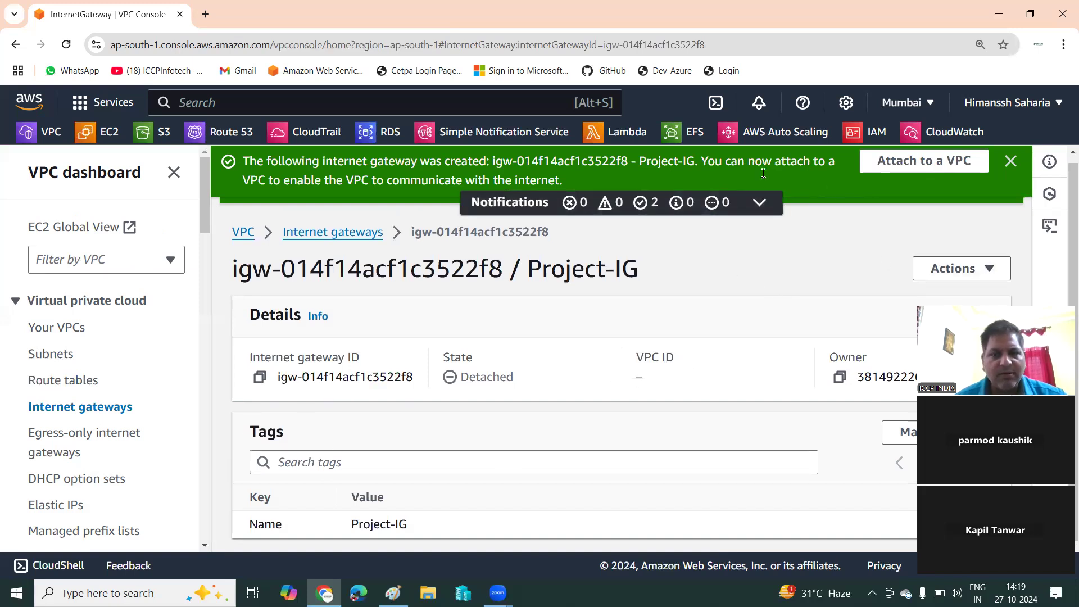
{"action": "left_click", "coordinate": [928, 163]}
{"action": "left_click", "coordinate": [914, 161]}
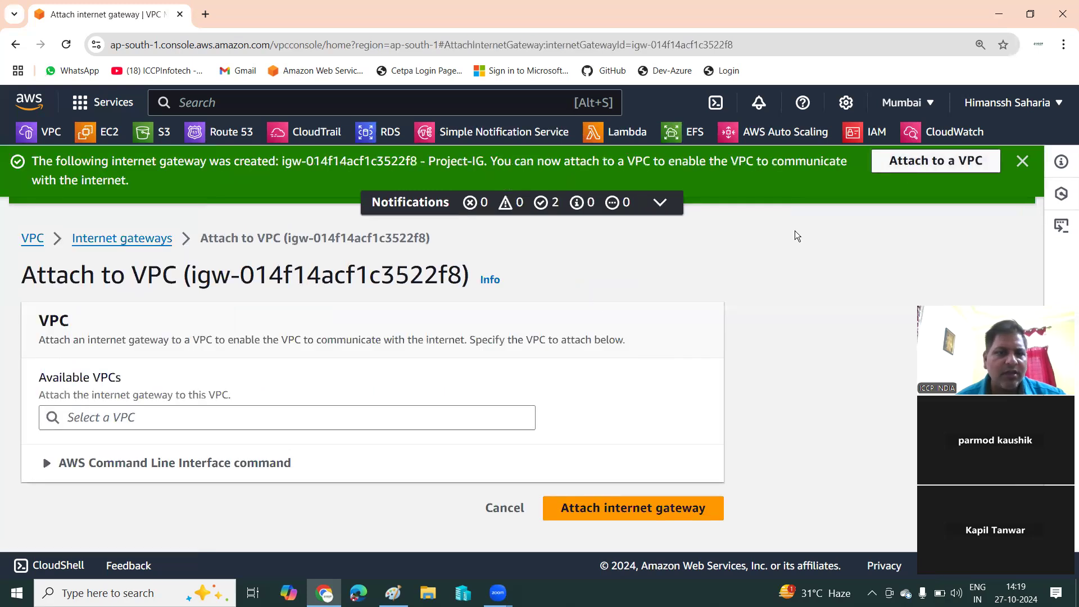
{"action": "left_click", "coordinate": [172, 417]}
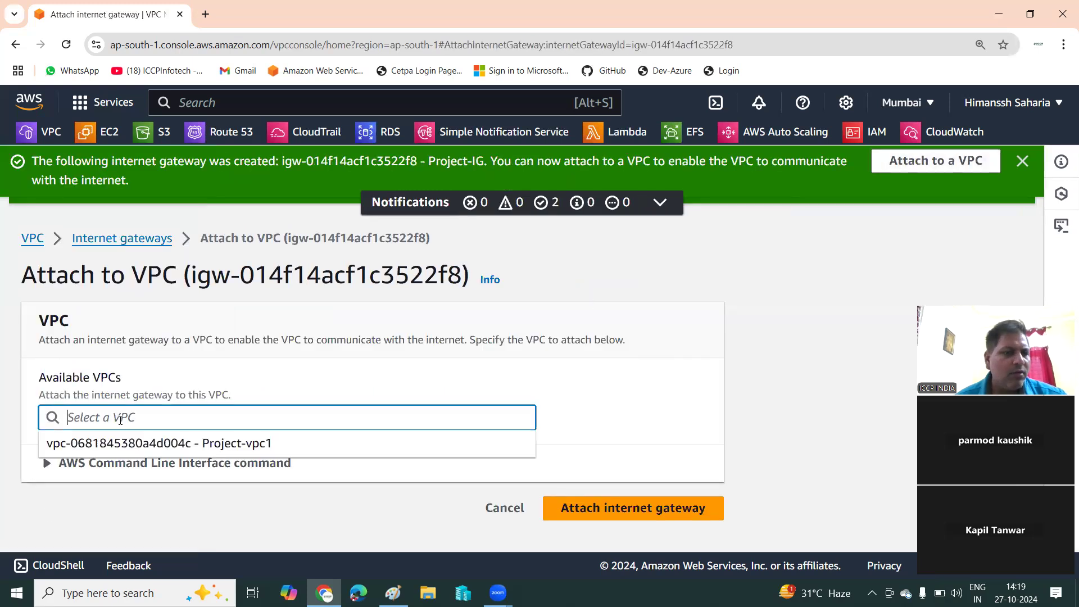
{"action": "left_click", "coordinate": [186, 442]}
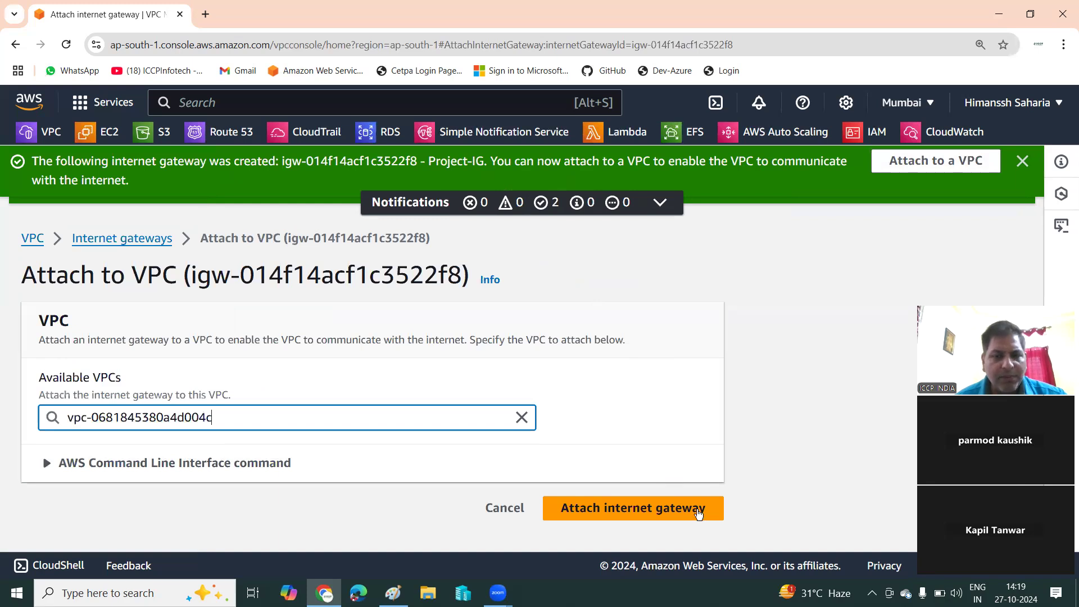
{"action": "left_click", "coordinate": [697, 509]}
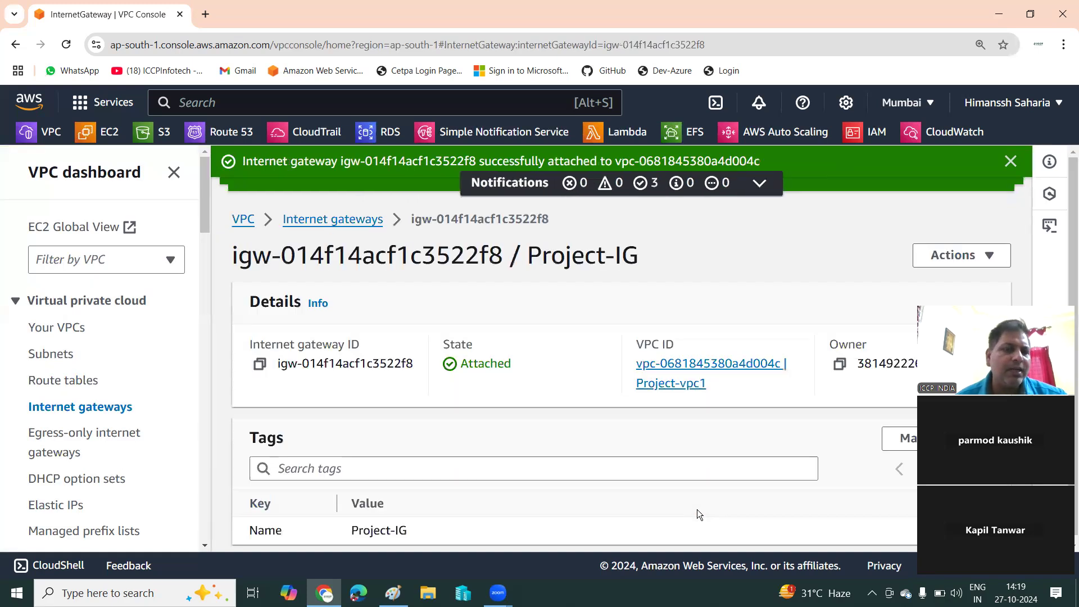
Open the routes of route table Public-access-rt for editing and add a second route entry.
{"action": "left_click", "coordinate": [76, 387]}
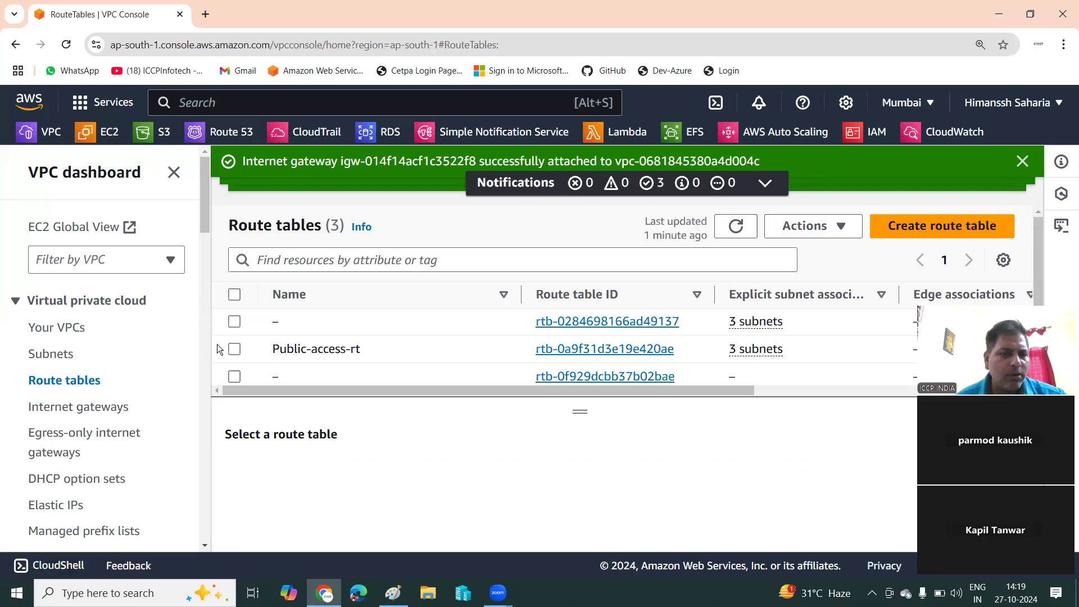
{"action": "left_click", "coordinate": [236, 348]}
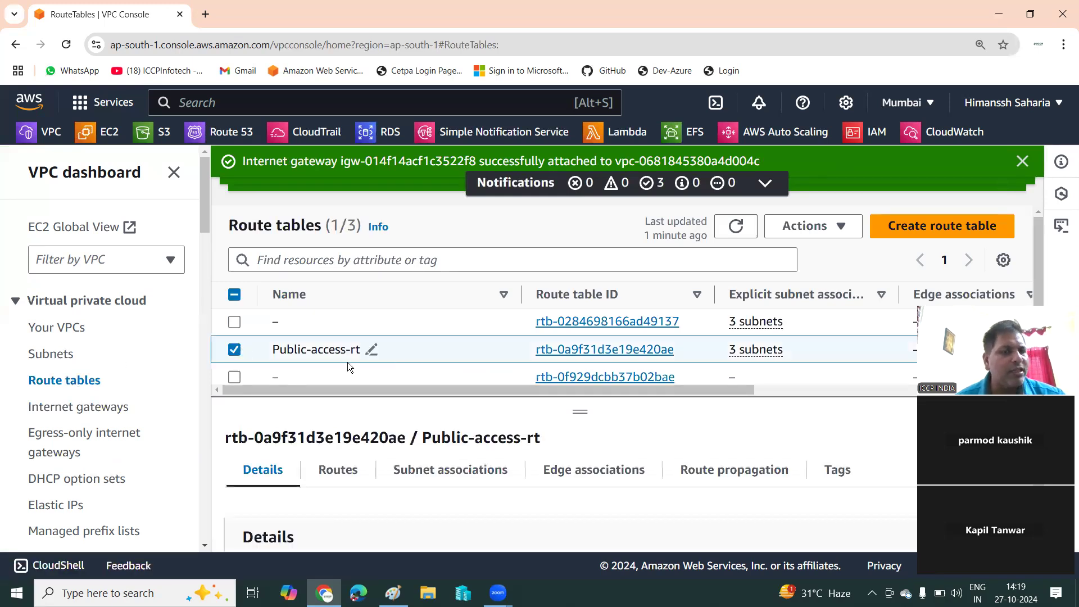
{"action": "left_click", "coordinate": [345, 471]}
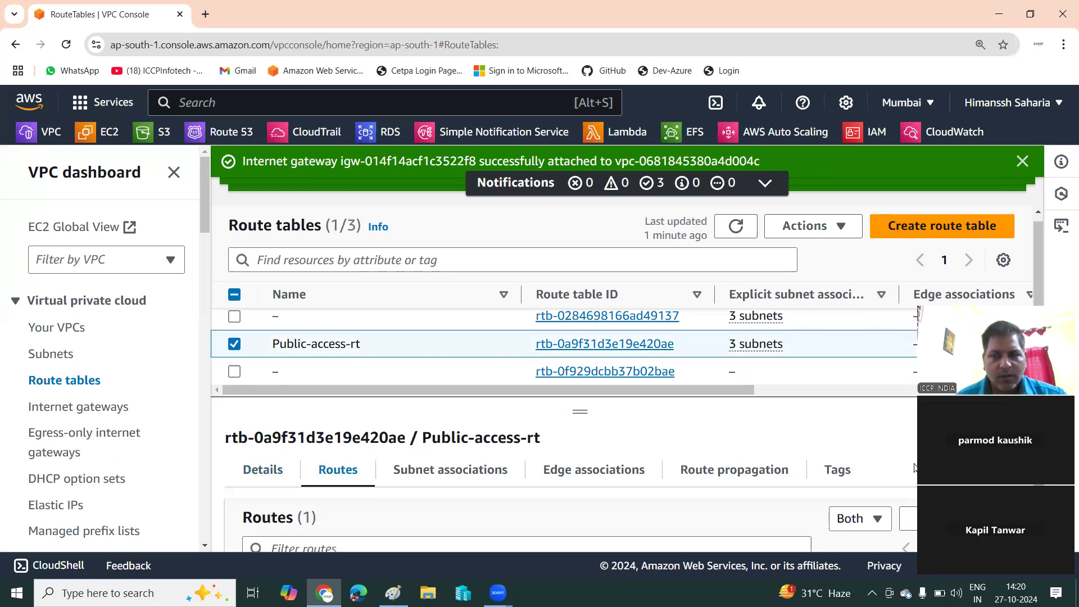
{"action": "left_click", "coordinate": [946, 520]}
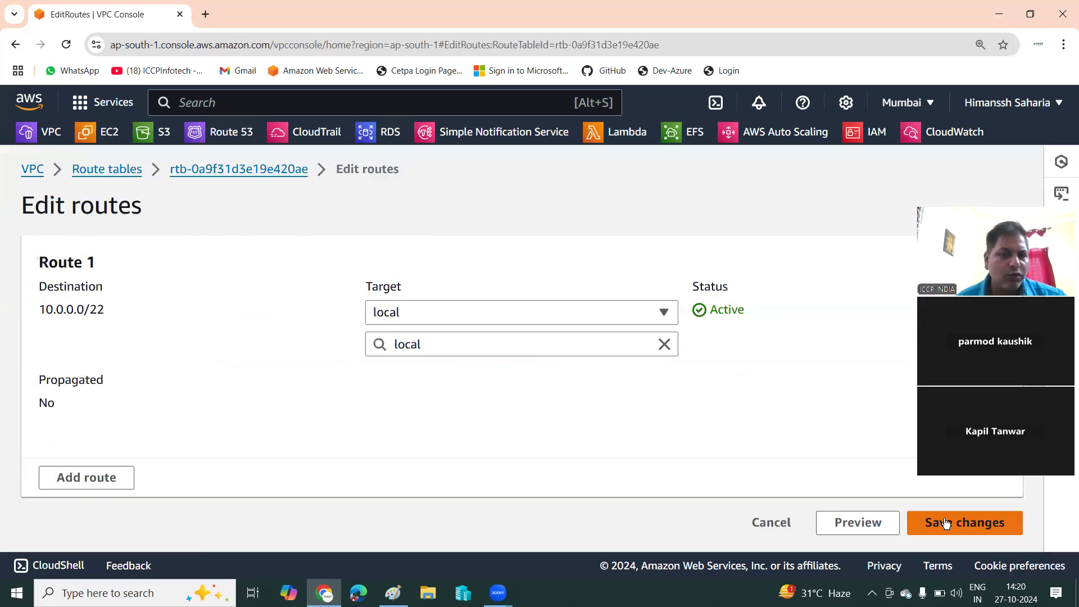
{"action": "left_click", "coordinate": [99, 488]}
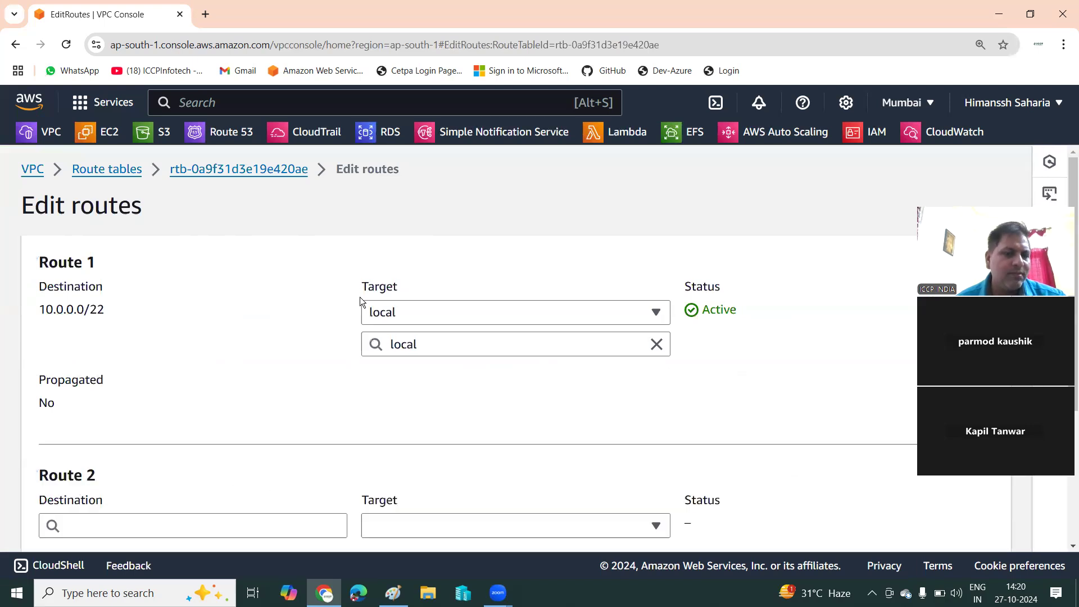
Set the new route's destination to 0.0.0.0/0 and its target to the internet gateway Project-IG, and save the route changes.
{"action": "scroll", "coordinate": [371, 292], "scroll_direction": "down", "scroll_amount": 4}
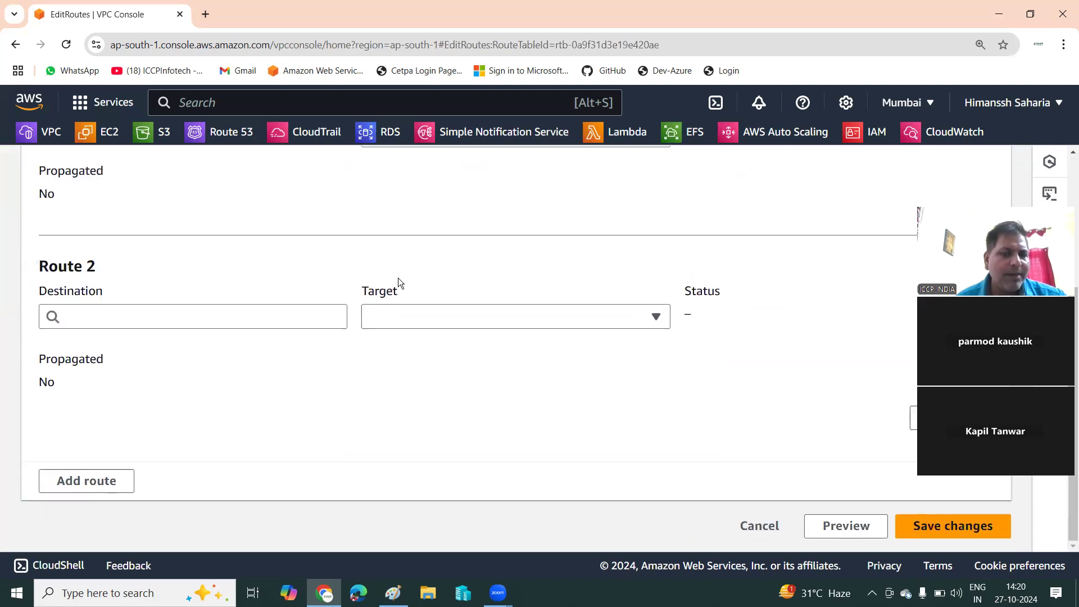
{"action": "left_click", "coordinate": [257, 323]}
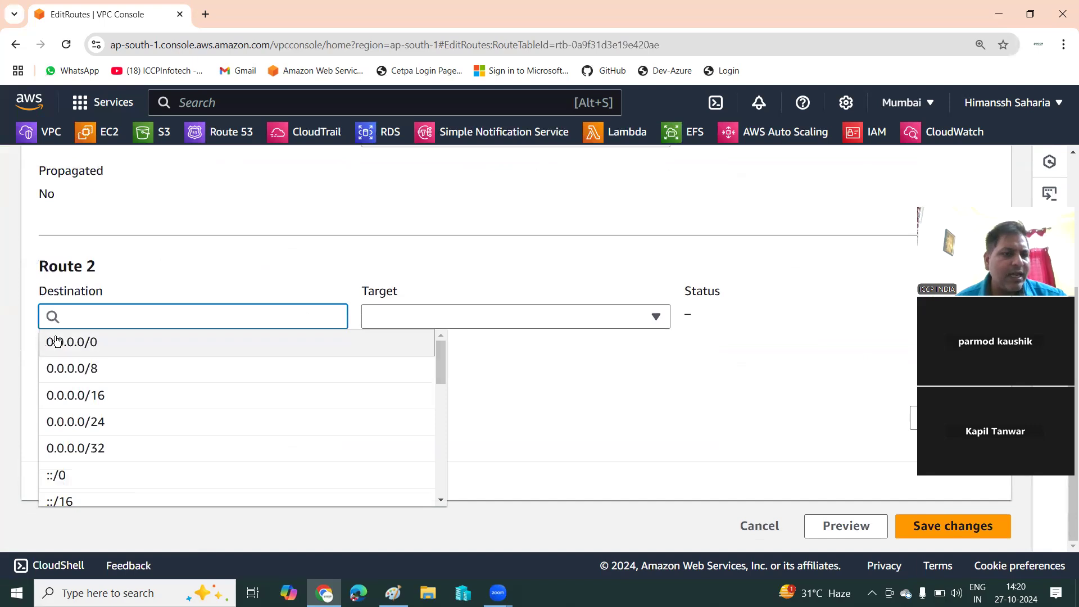
{"action": "left_click", "coordinate": [56, 338]}
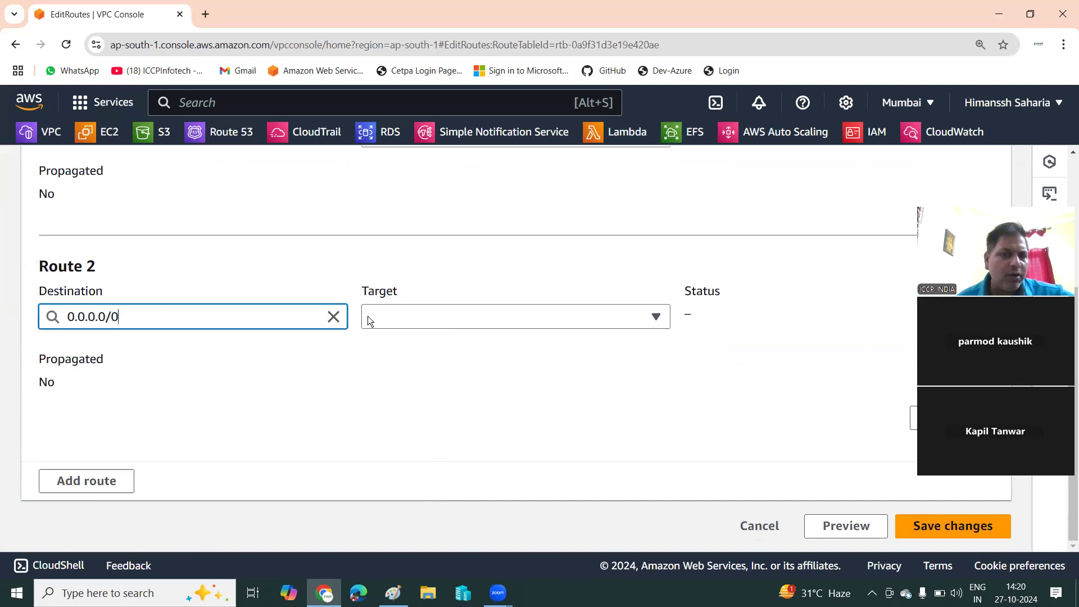
{"action": "left_click", "coordinate": [490, 327]}
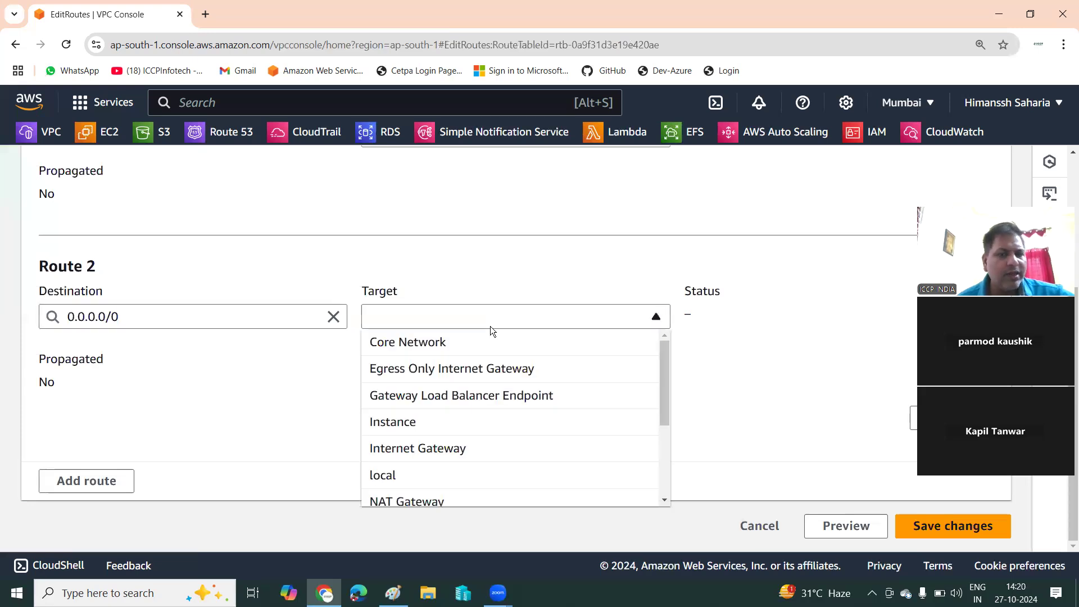
{"action": "left_click", "coordinate": [473, 448]}
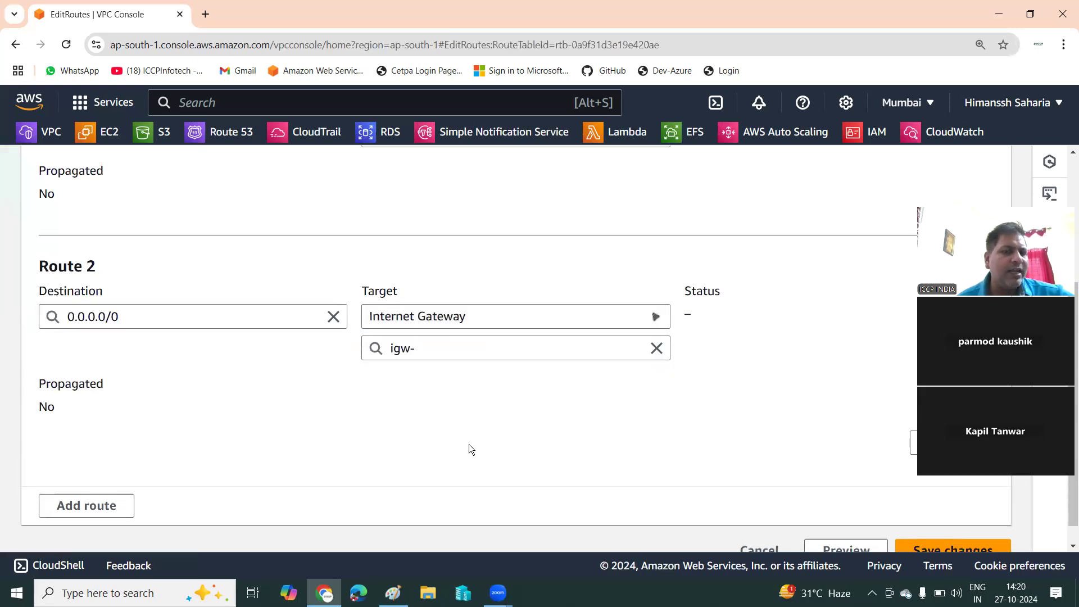
{"action": "left_click", "coordinate": [457, 354]}
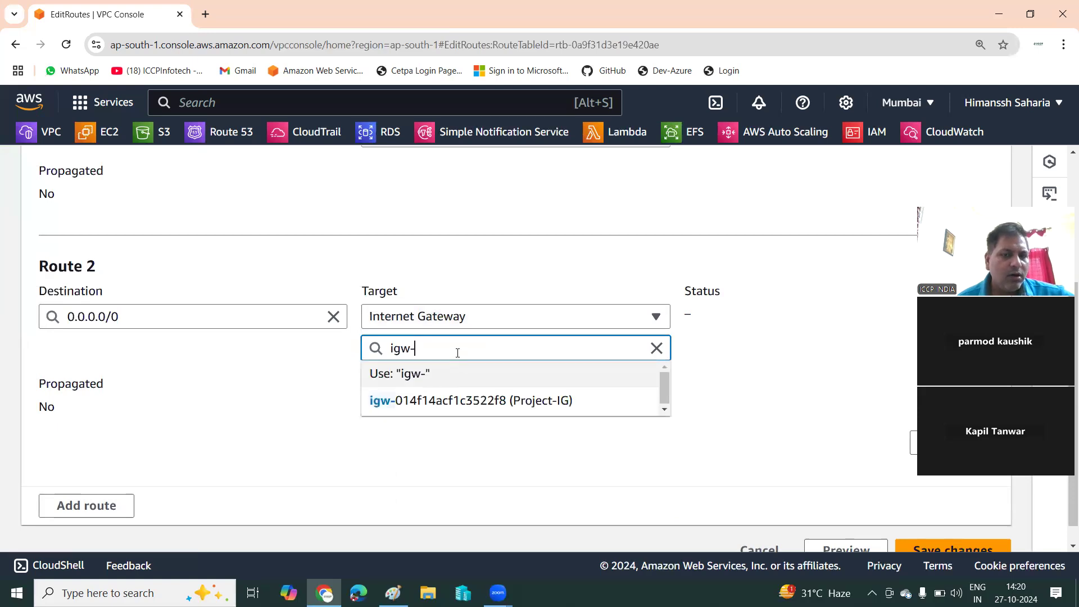
{"action": "left_click", "coordinate": [543, 410]}
{"action": "scroll", "coordinate": [1036, 539], "scroll_direction": "down", "scroll_amount": 1}
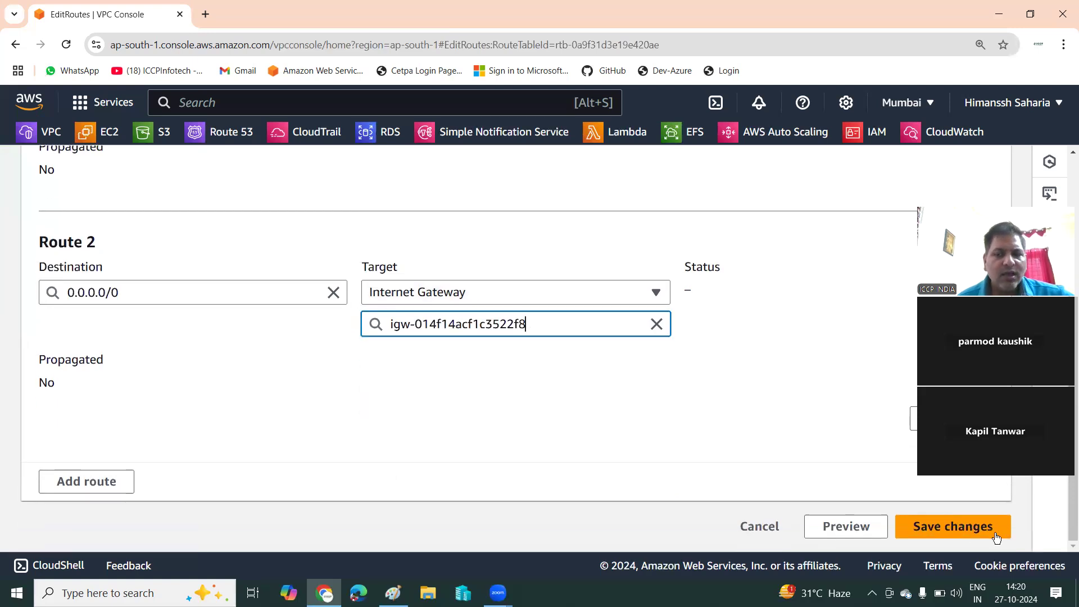
{"action": "left_click", "coordinate": [968, 525]}
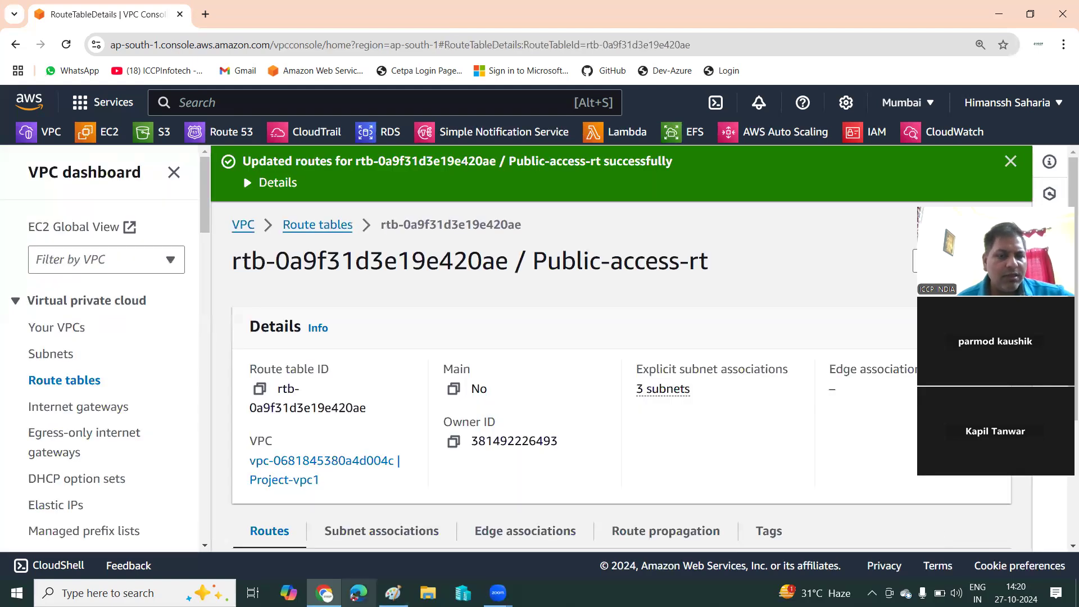
Switch to Paint and add the dark red text "4 :- Create Security Group and allow protocol" on one line below the internet gateway note.
{"action": "left_click", "coordinate": [393, 593]}
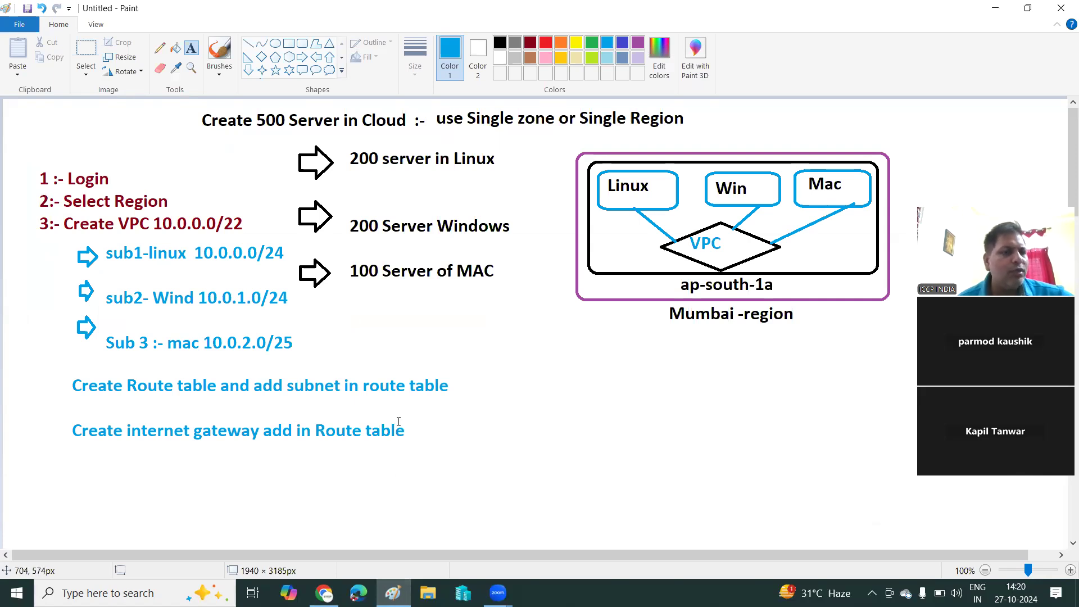
{"action": "left_click", "coordinate": [501, 42]}
{"action": "left_click", "coordinate": [530, 44]}
{"action": "scroll", "coordinate": [494, 171], "scroll_direction": "down", "scroll_amount": 2}
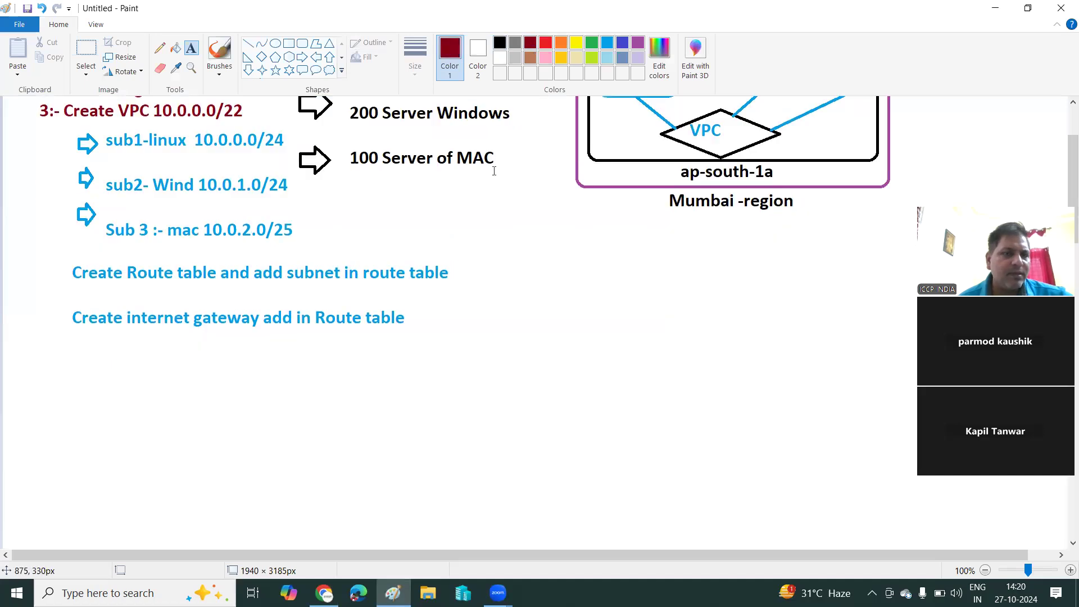
{"action": "left_click", "coordinate": [49, 357]}
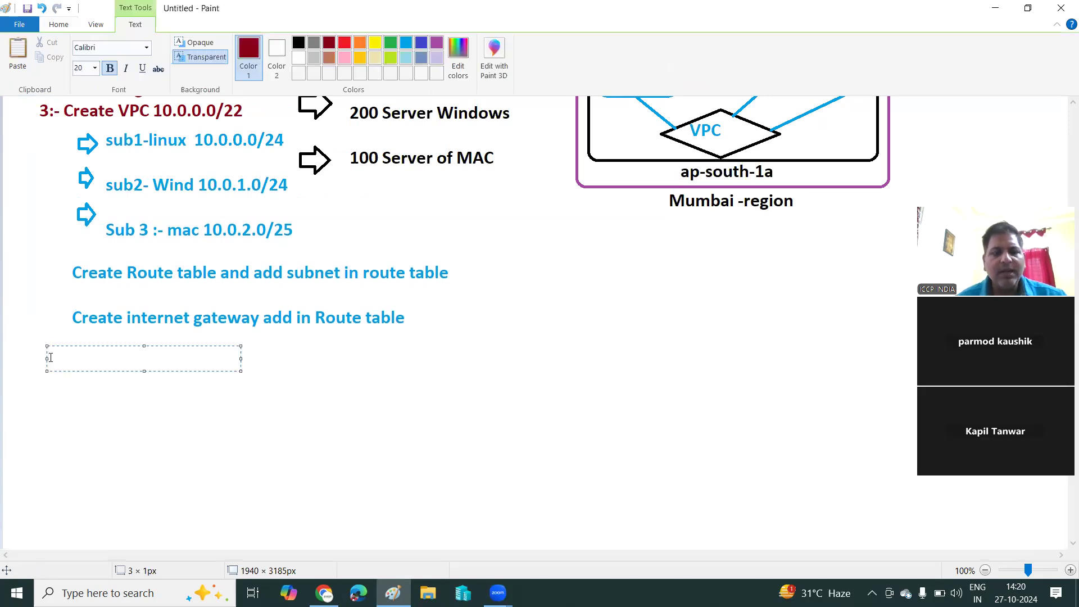
{"action": "type", "text": "4 "}
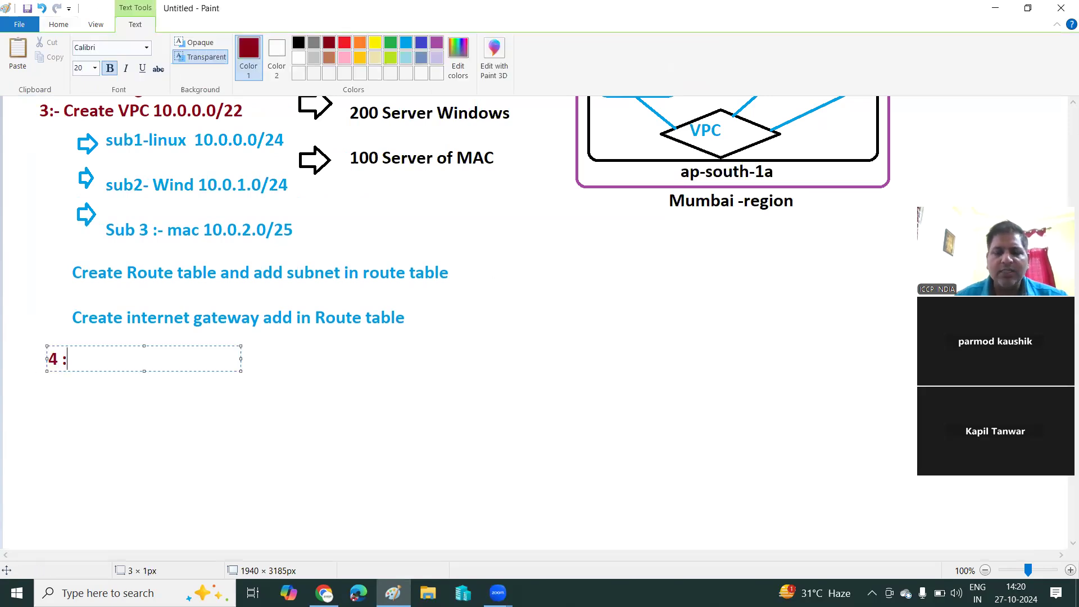
{"action": "type", "text": ":-  C"}
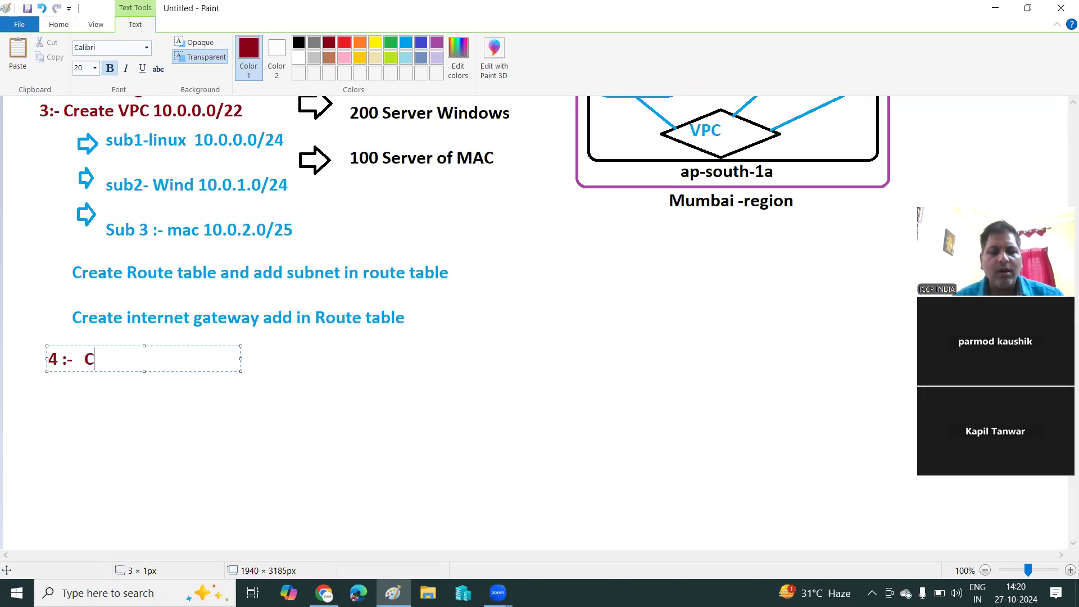
{"action": "type", "text": "reate S"}
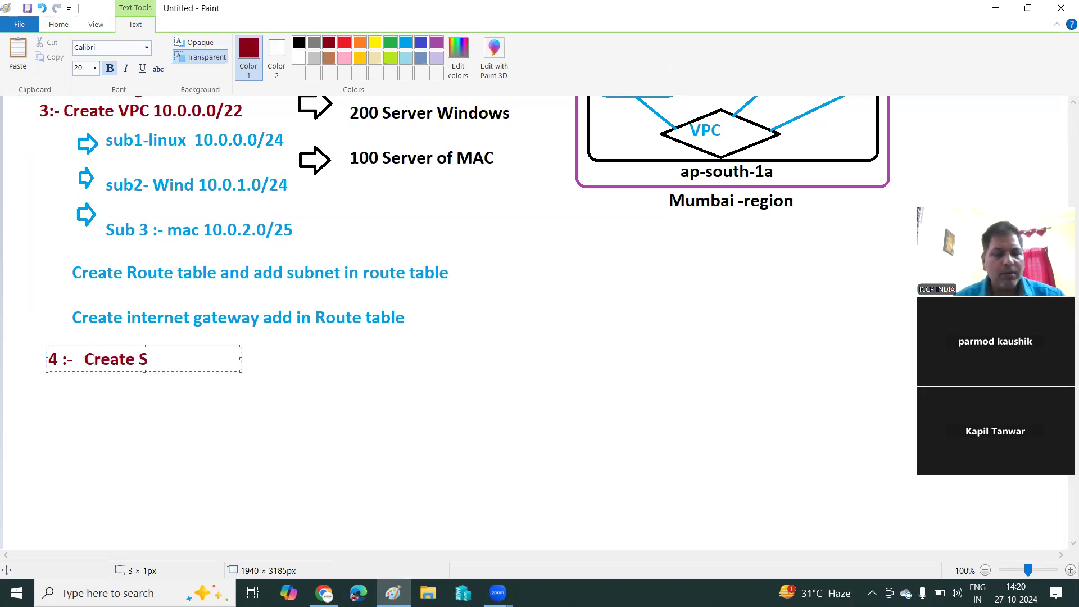
{"action": "type", "text": "ecurity"}
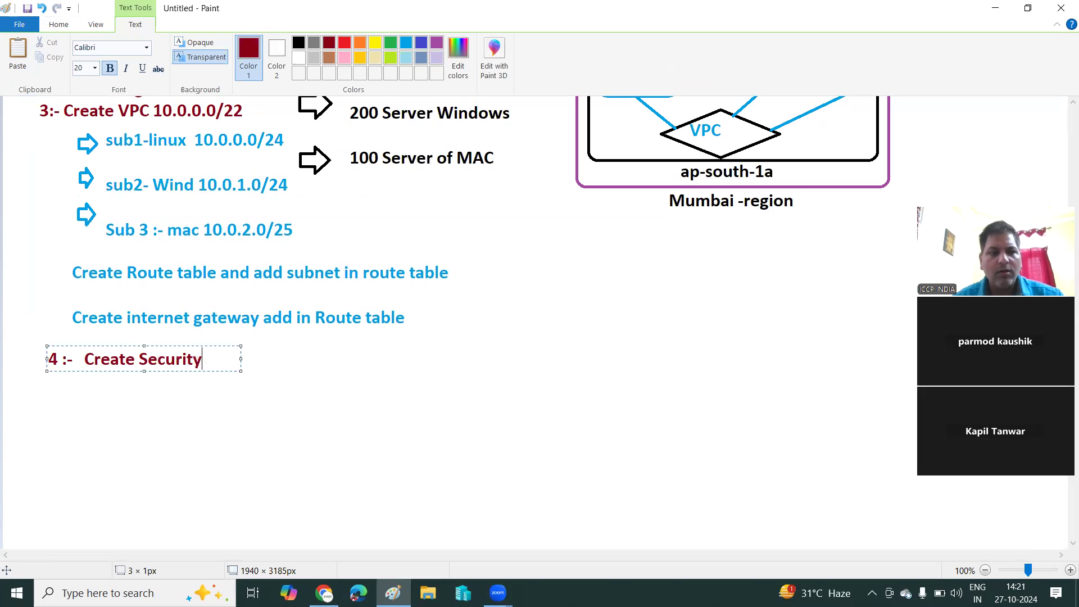
{"action": "type", "text": " Gro"}
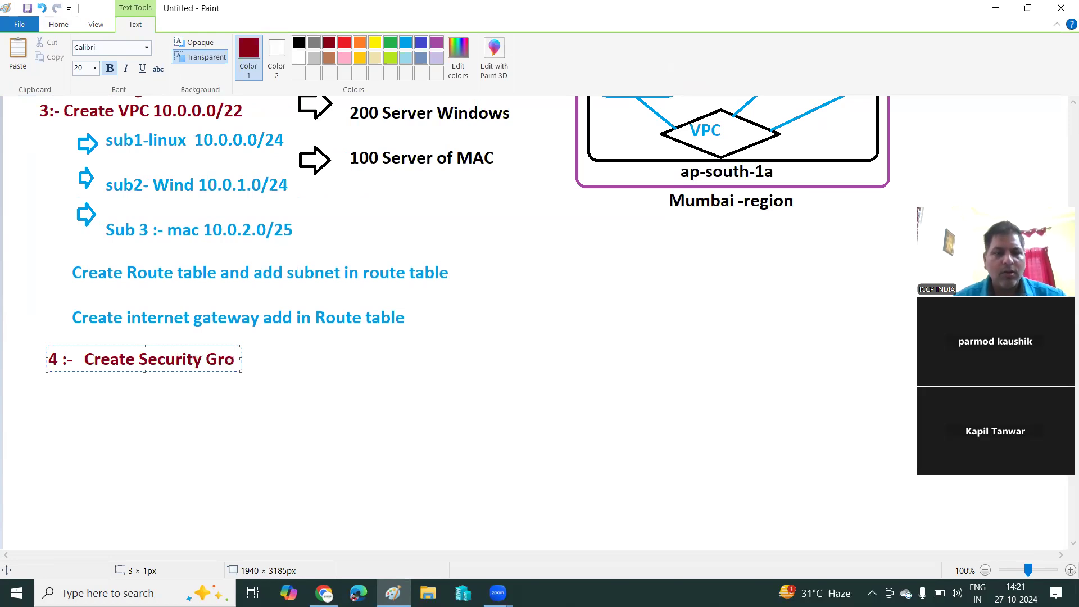
{"action": "type", "text": "up and "}
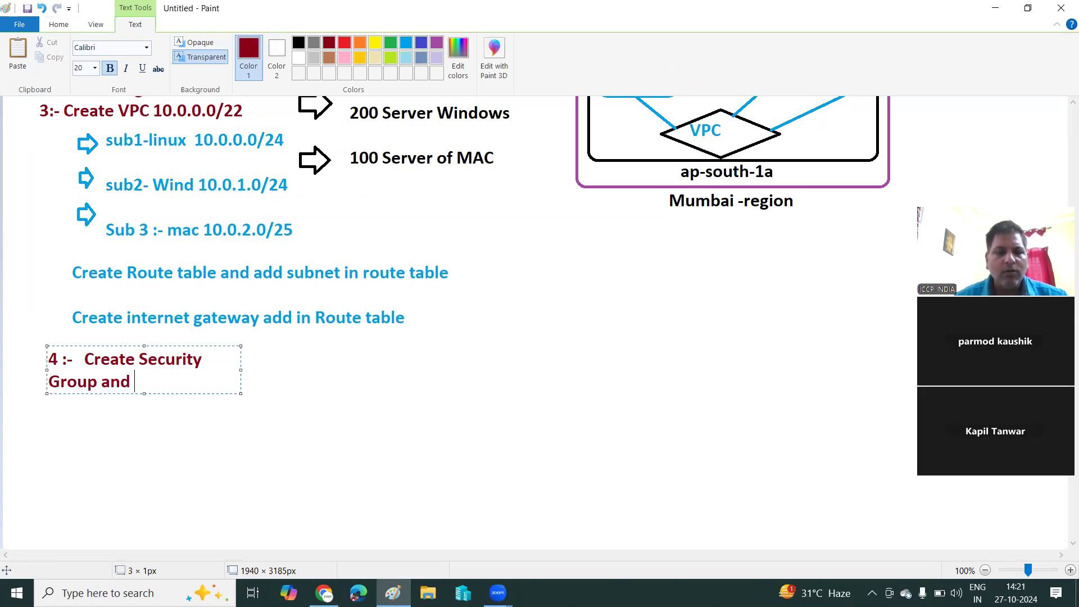
{"action": "type", "text": "allow "}
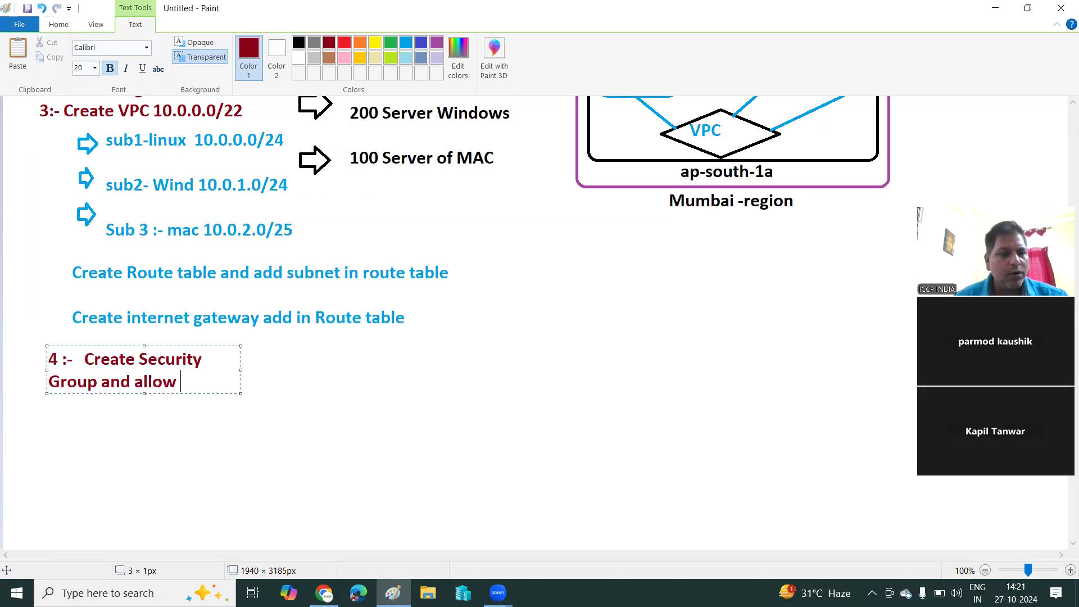
{"action": "type", "text": "protocol"}
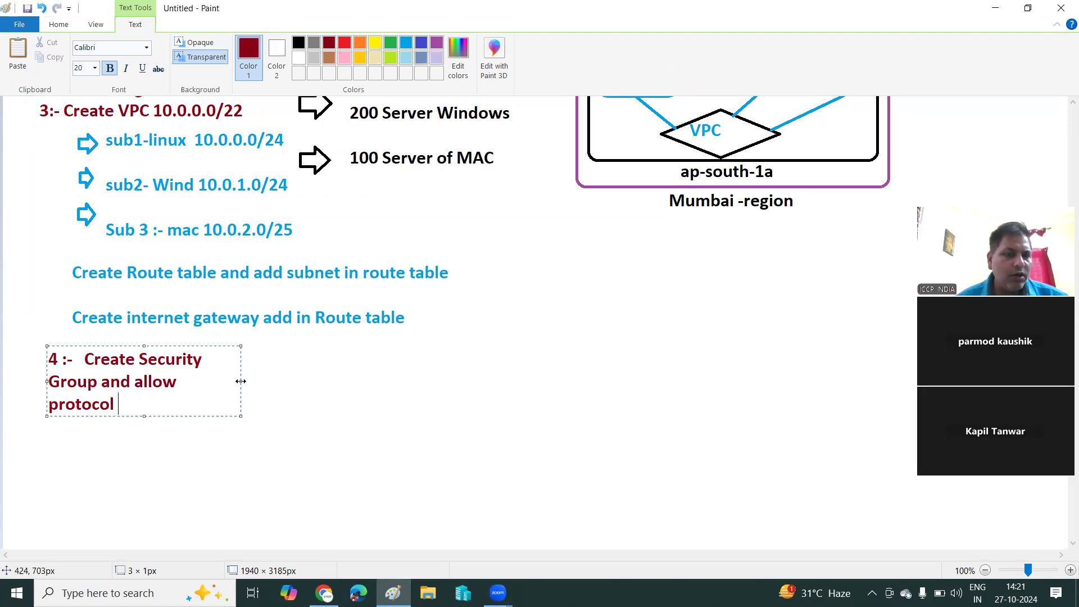
{"action": "left_click_drag", "start_coordinate": [241, 382], "coordinate": [551, 360]}
{"action": "left_click", "coordinate": [519, 446]}
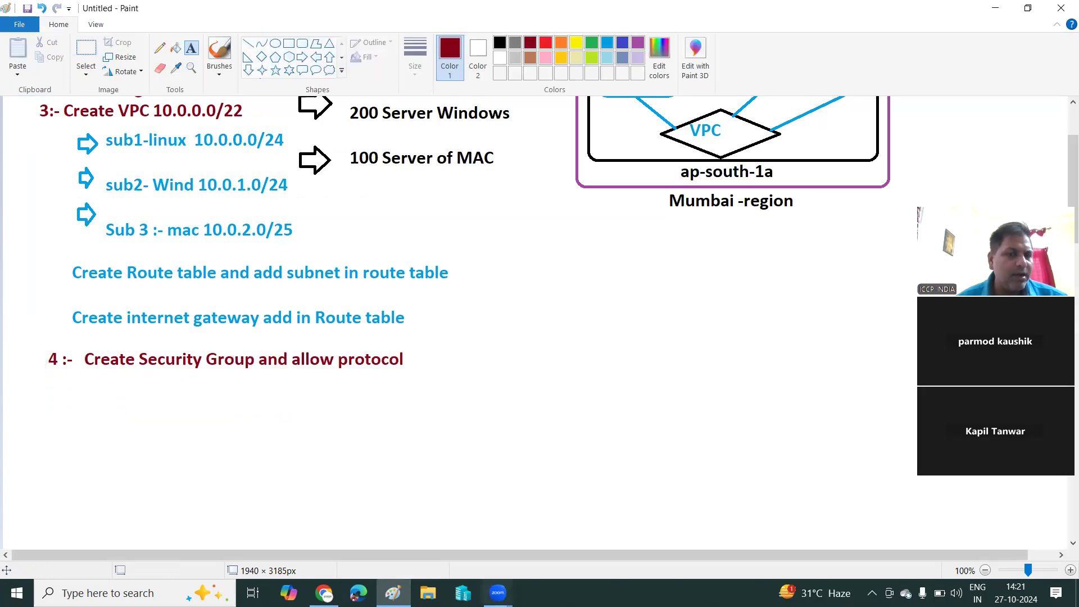
Draw two dark red rounded callouts side by side below the step 4 note, about 170 × 198 px and 130 × 220 px.
{"action": "scroll", "coordinate": [376, 392], "scroll_direction": "down", "scroll_amount": 4}
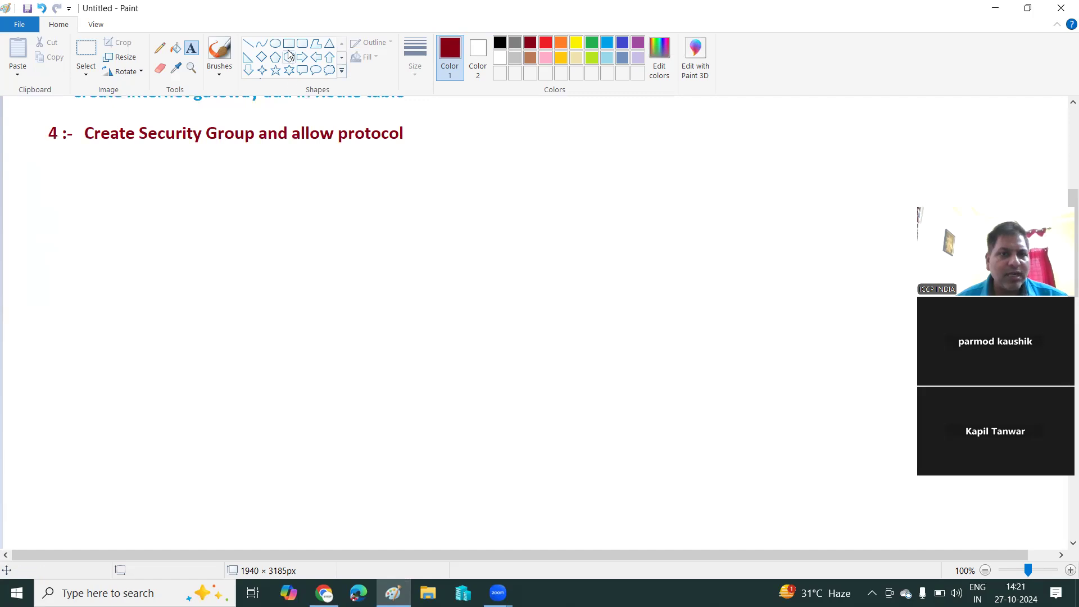
{"action": "left_click", "coordinate": [302, 70]}
{"action": "left_click_drag", "start_coordinate": [130, 186], "coordinate": [226, 296]}
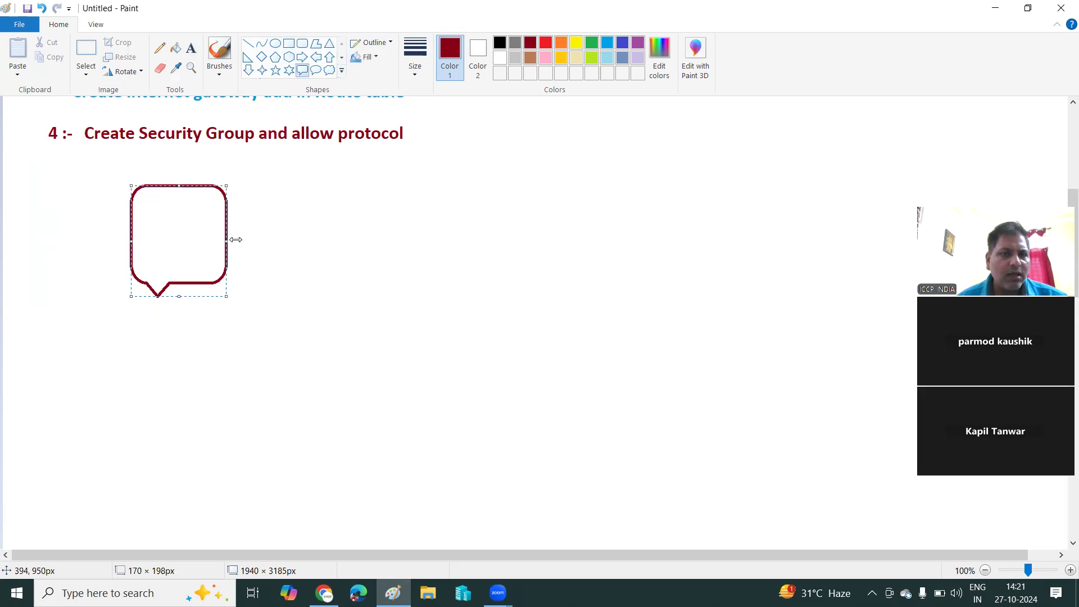
{"action": "mouse_move", "coordinate": [554, 182]}
{"action": "left_mouse_down"}
{"action": "mouse_move", "coordinate": [581, 316]}
{"action": "mouse_move", "coordinate": [628, 305]}
{"action": "left_mouse_up"}
Label the wider dark red callout with the black text "Cloud Server" on two lines.
{"action": "left_click", "coordinate": [191, 47]}
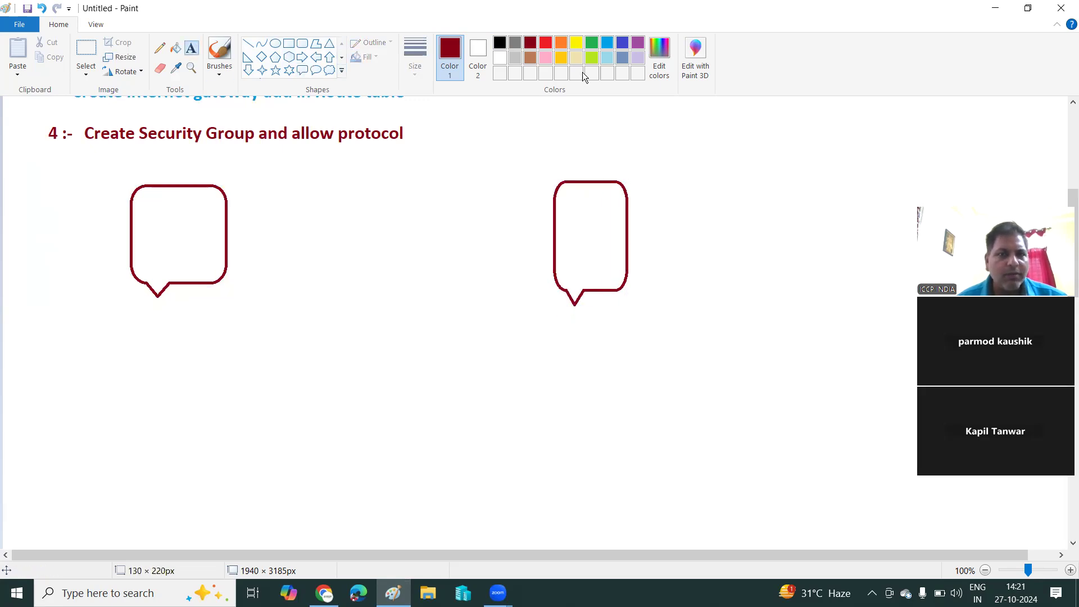
{"action": "left_click", "coordinate": [500, 43]}
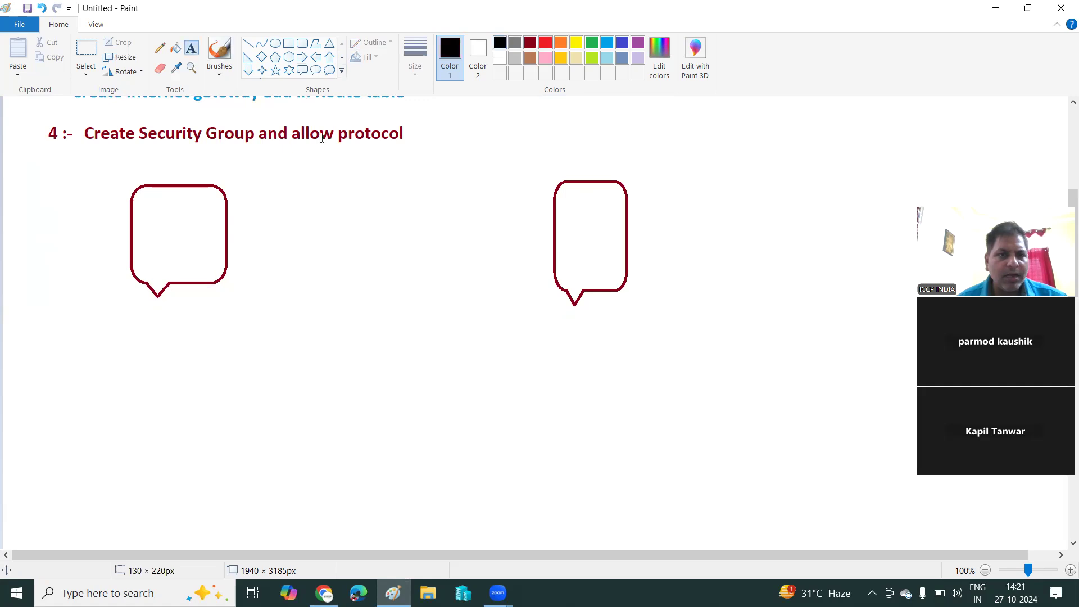
{"action": "left_click", "coordinate": [145, 212]}
{"action": "type", "text": "Cloud"}
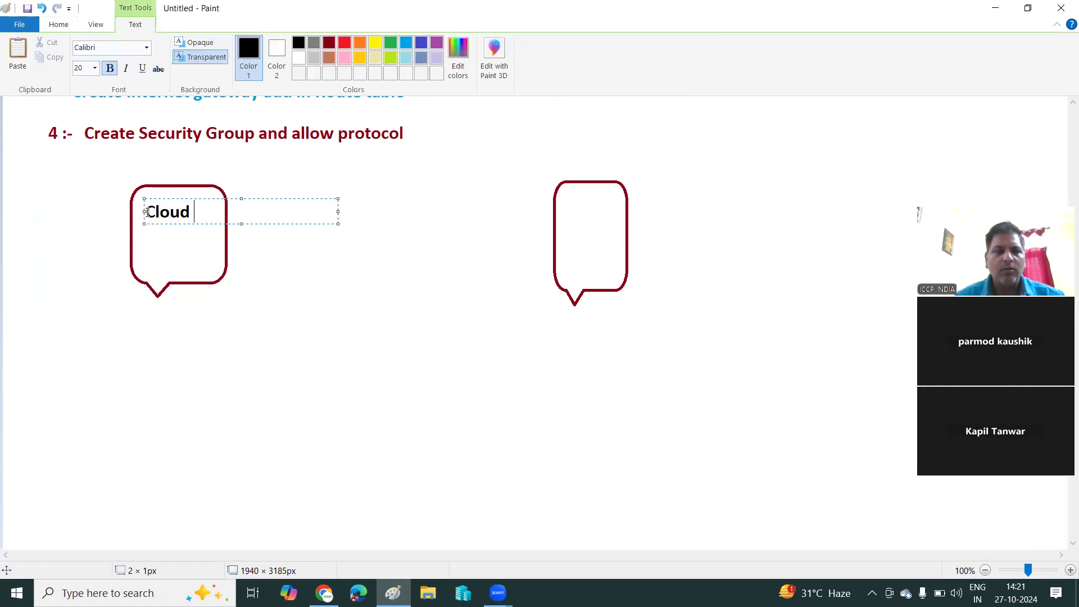
{"action": "key", "text": "Return"}
{"action": "type", "text": "Server"}
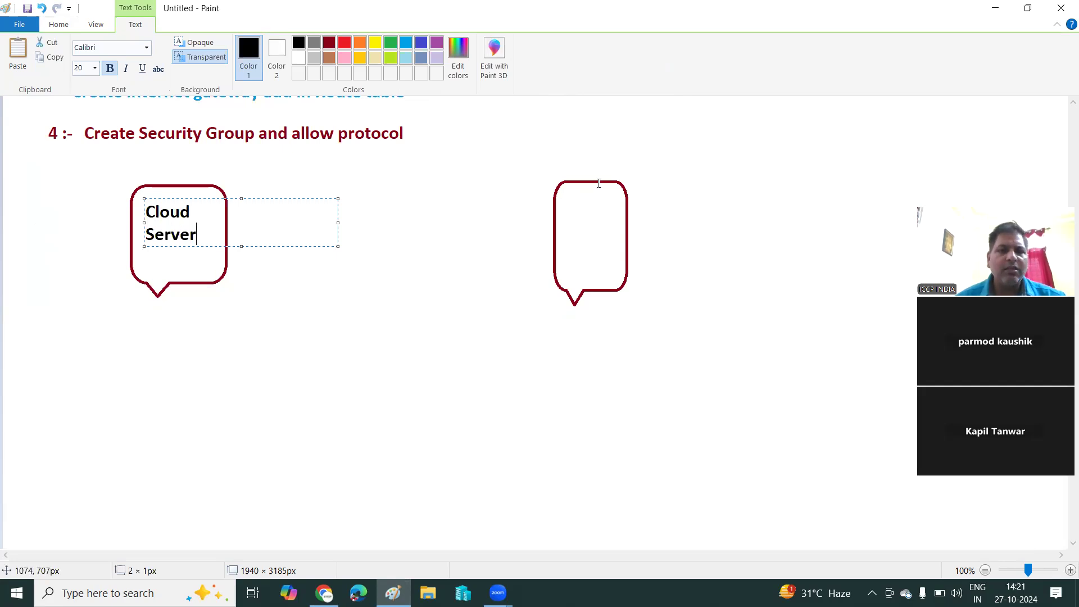
Label the narrower dark red callout with the black text "End User" on two lines.
{"action": "left_click", "coordinate": [561, 212]}
{"action": "left_click", "coordinate": [563, 213]}
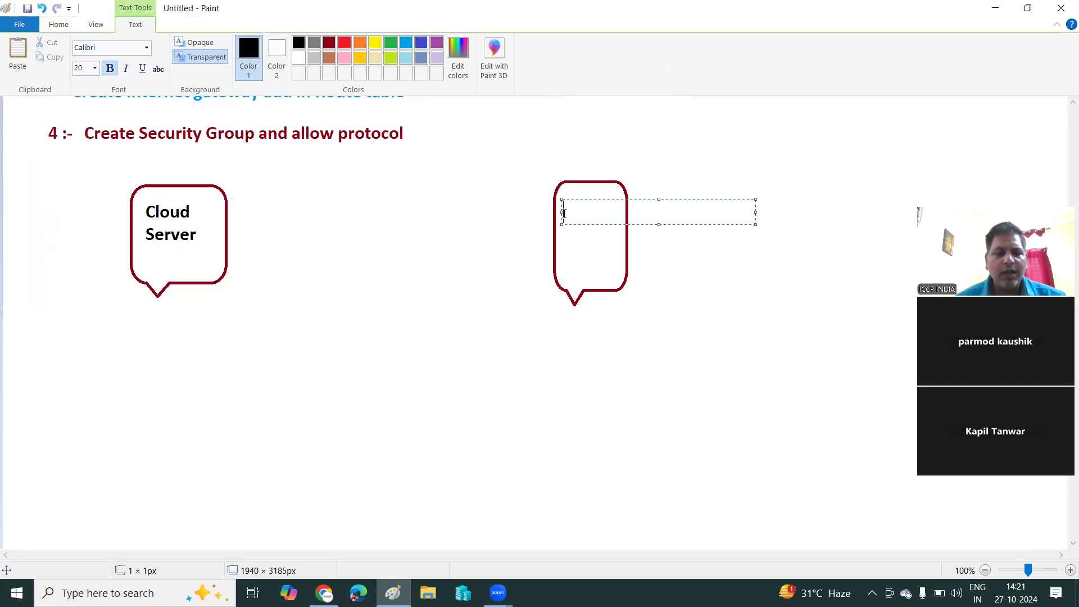
{"action": "type", "text": "End"}
{"action": "key", "text": "Return"}
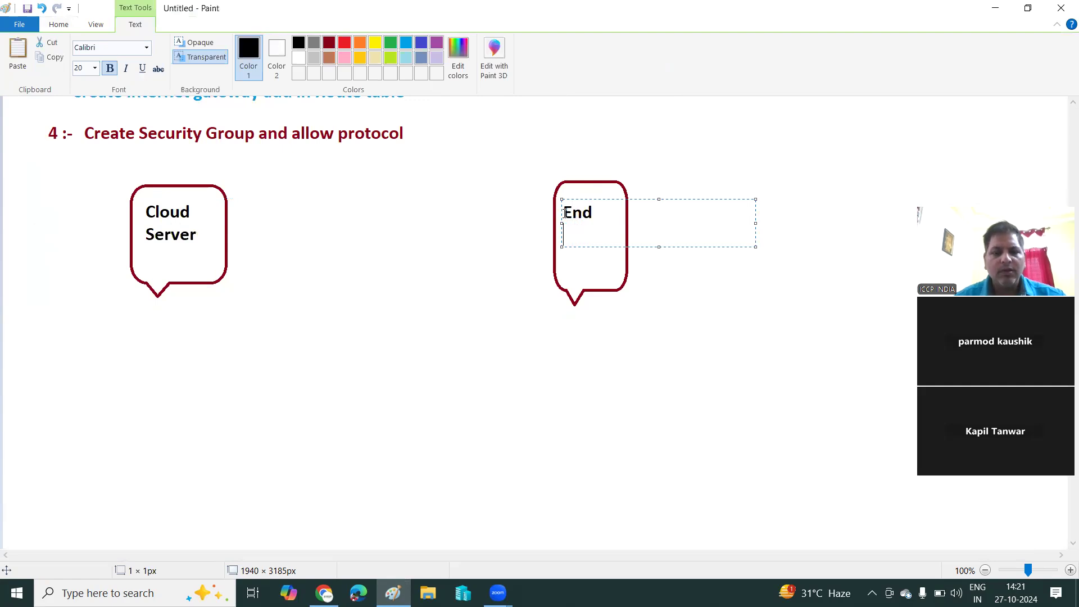
{"action": "type", "text": "User"}
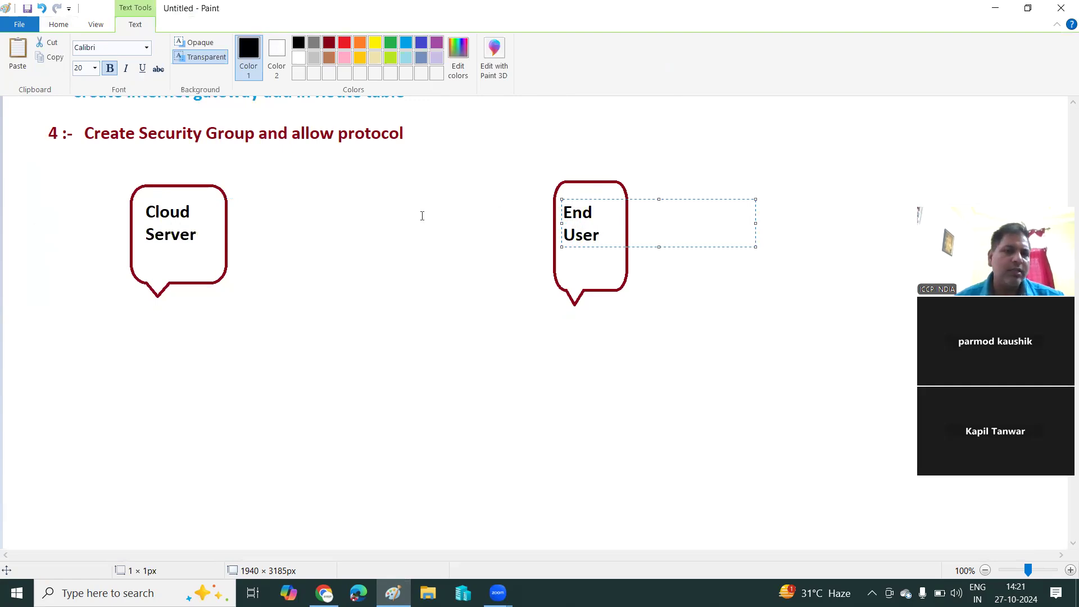
{"action": "left_click", "coordinate": [417, 213]}
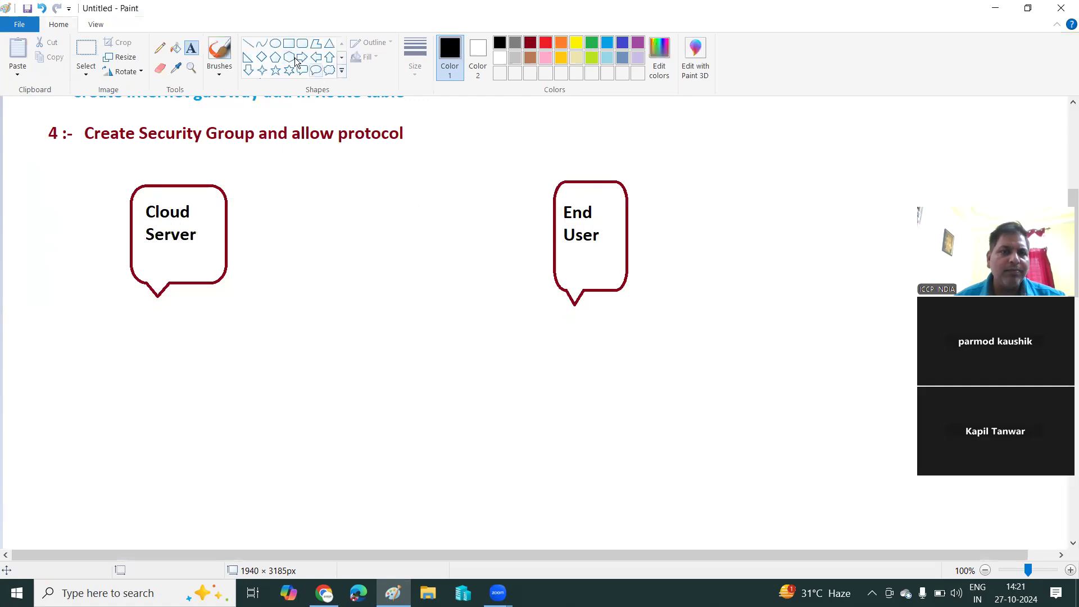
Draw a large black ellipse beside the Cloud Server callout and a light blue cloud callout between the ellipse and the End User callout.
{"action": "left_click", "coordinate": [276, 43]}
{"action": "left_click_drag", "start_coordinate": [253, 183], "coordinate": [426, 297]}
{"action": "left_click", "coordinate": [430, 372]}
{"action": "left_click", "coordinate": [329, 70]}
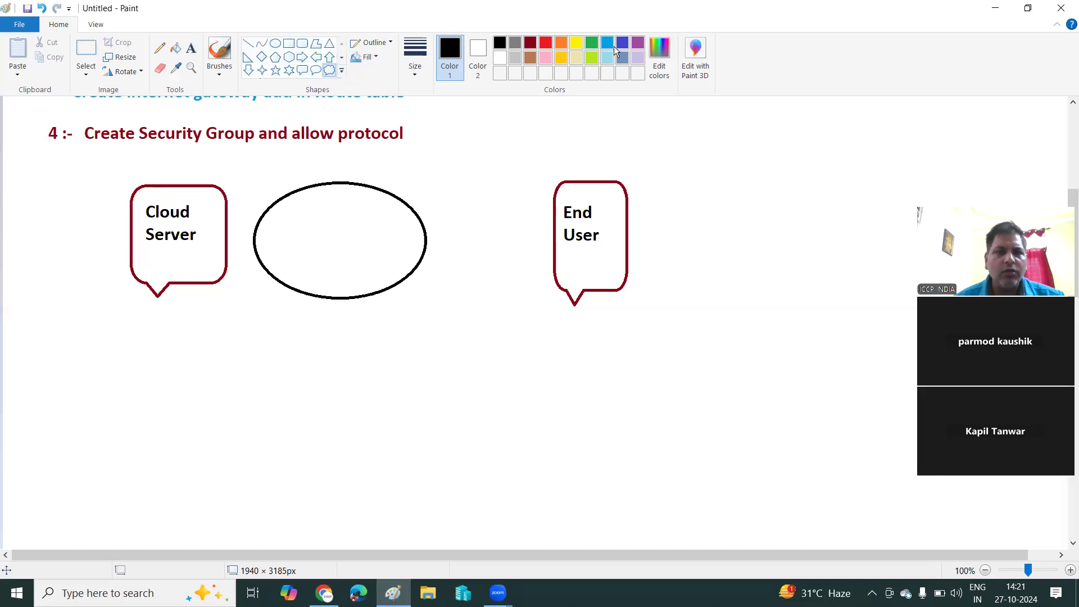
{"action": "left_click", "coordinate": [608, 45]}
{"action": "left_click_drag", "start_coordinate": [433, 194], "coordinate": [534, 270]}
{"action": "left_click", "coordinate": [535, 326]}
Draw a small red block arrow pointing from the End User callout to the blue cloud.
{"action": "left_click", "coordinate": [315, 59]}
{"action": "left_click", "coordinate": [545, 43]}
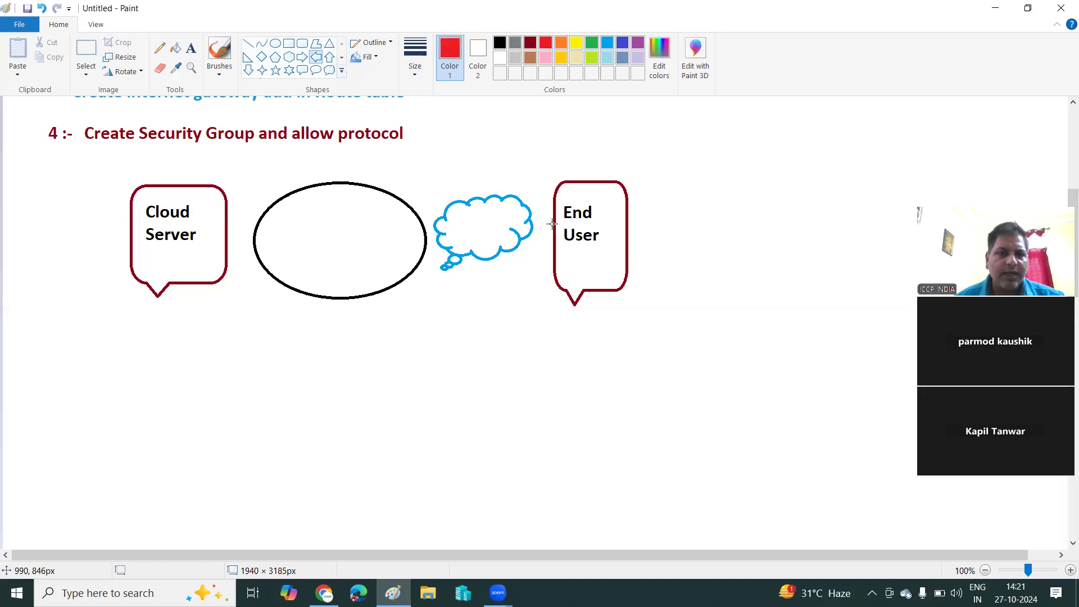
{"action": "left_click_drag", "start_coordinate": [555, 223], "coordinate": [531, 241]}
{"action": "left_click", "coordinate": [485, 248]}
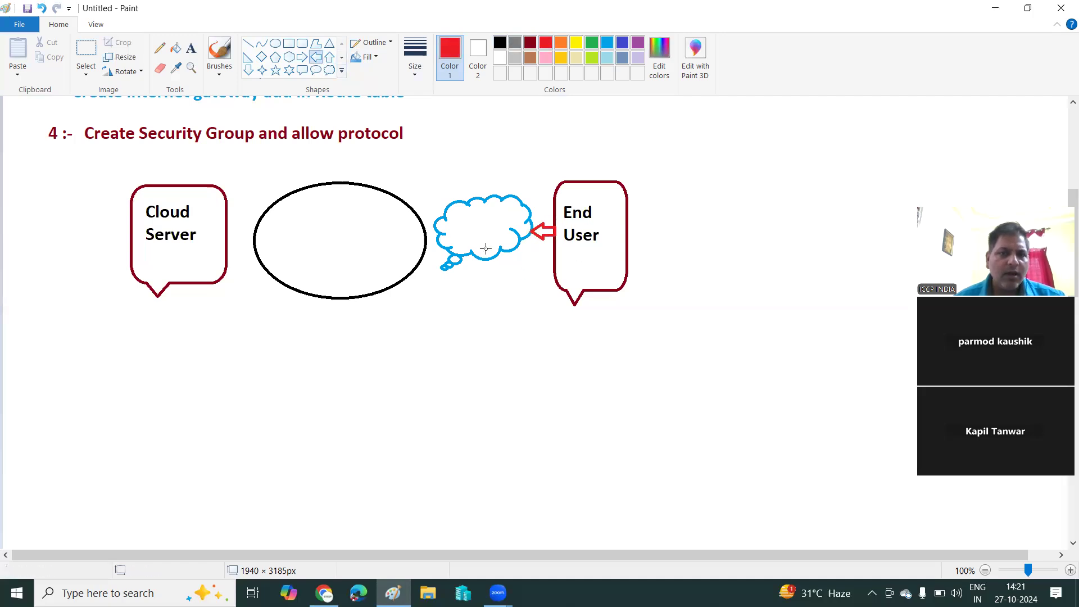
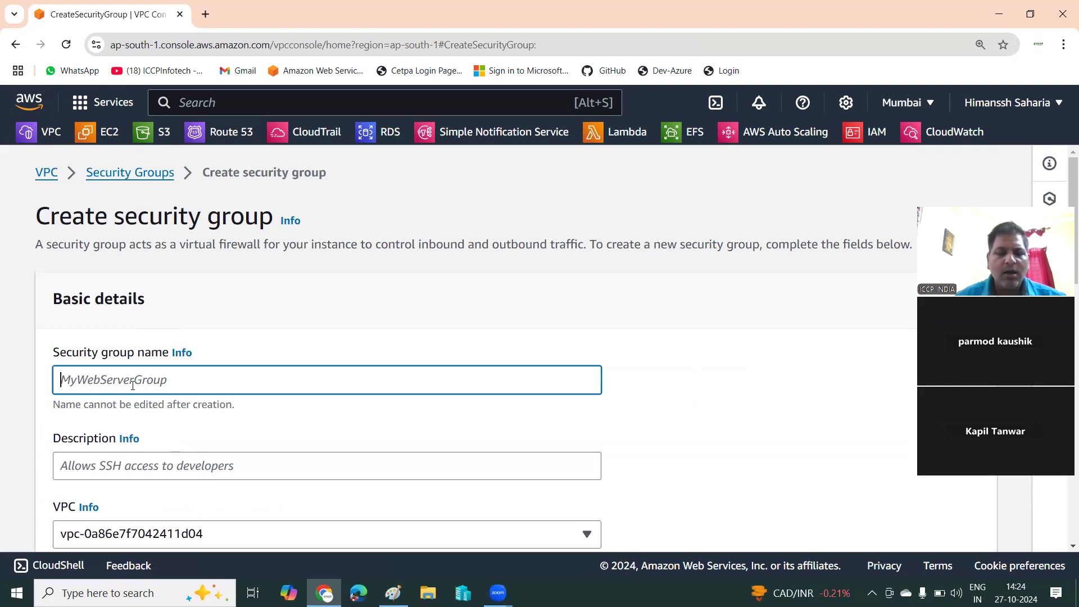
Name the new AWS security group Project-sg and describe it as "allow ssh ,rdp and http protocol".
{"action": "type", "text": "Proje"}
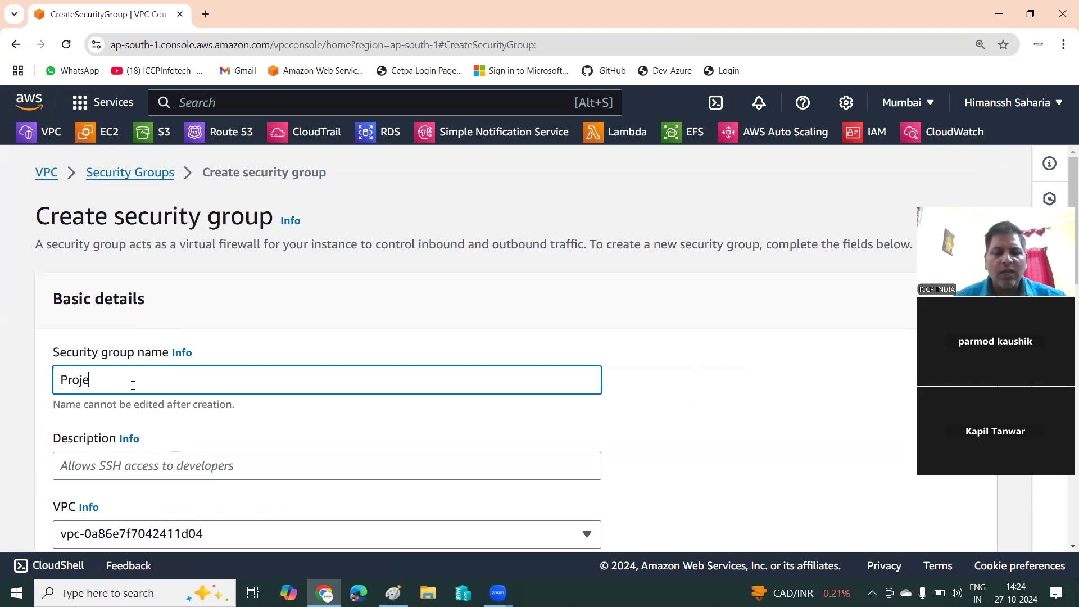
{"action": "type", "text": "ct-sg"}
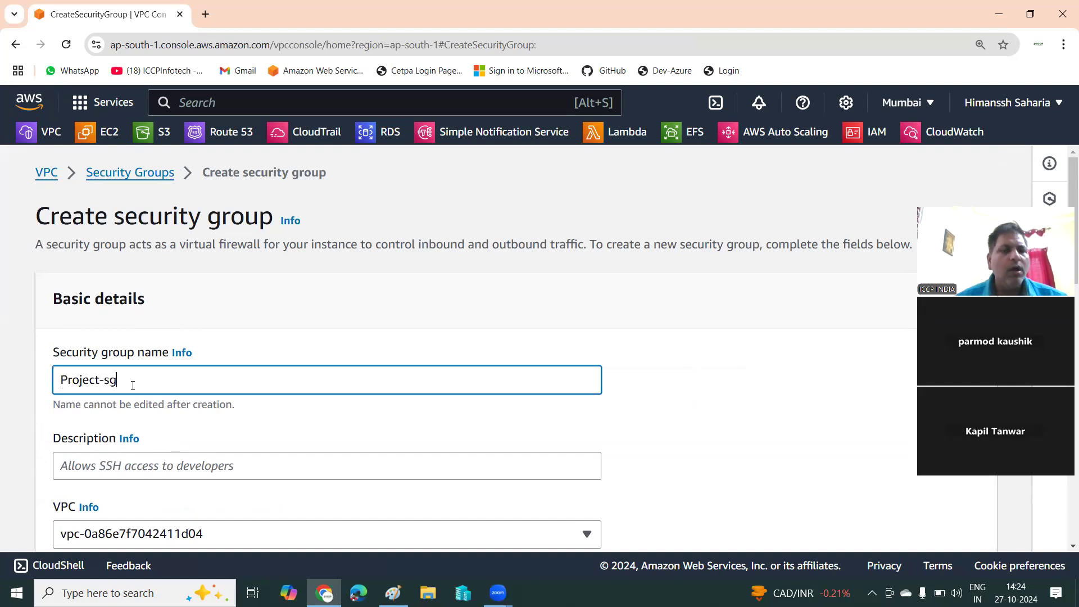
{"action": "left_click", "coordinate": [138, 465]}
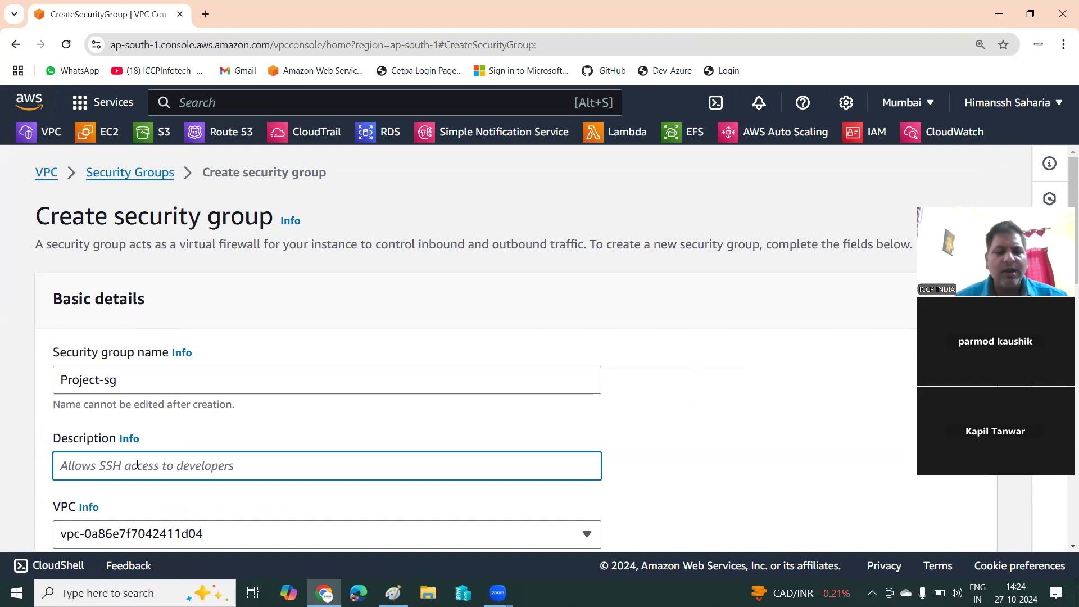
{"action": "type", "text": "allow ssh ,rdp and http"}
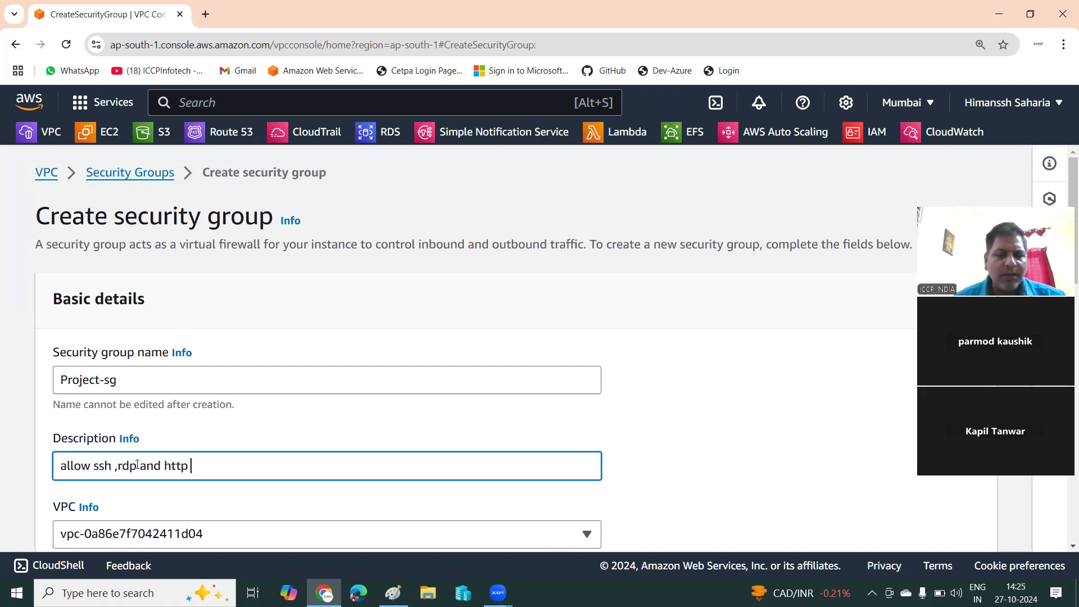
{"action": "type", "text": "protocol"}
Assign the new security group to the VPC Project-vpc1.
{"action": "scroll", "coordinate": [26, 505], "scroll_direction": "down", "scroll_amount": 2}
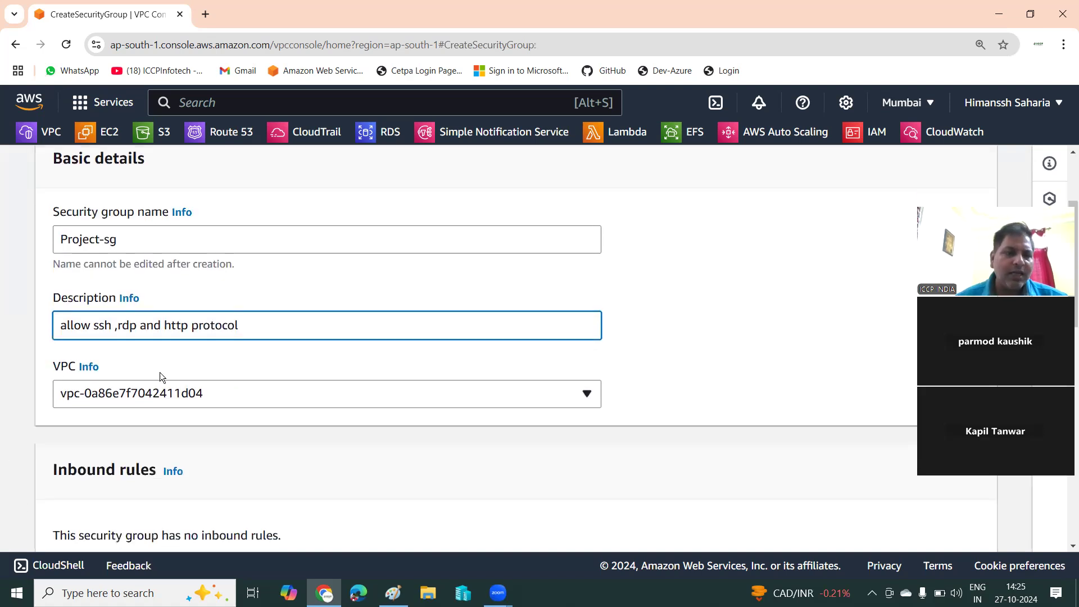
{"action": "left_click", "coordinate": [290, 396]}
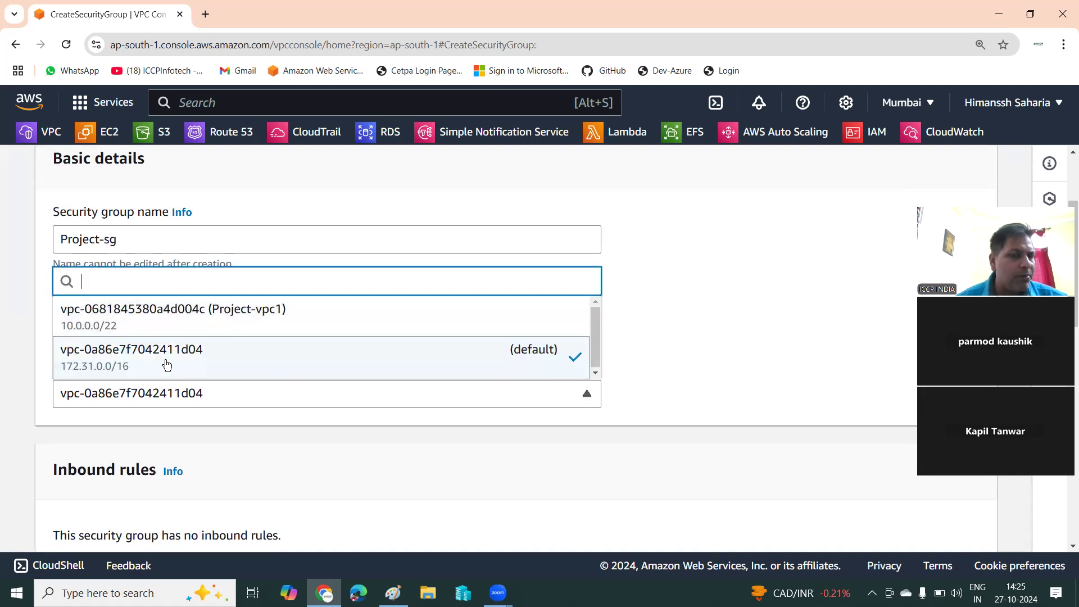
{"action": "left_click", "coordinate": [111, 317]}
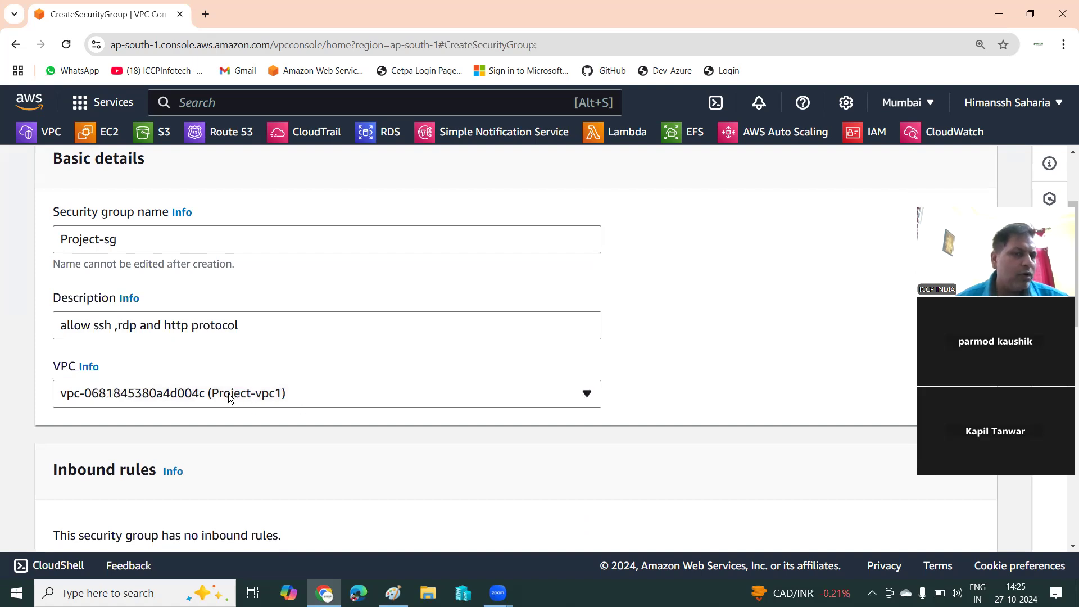
Add six blank inbound rules to the security group.
{"action": "scroll", "coordinate": [302, 391], "scroll_direction": "down", "scroll_amount": 5}
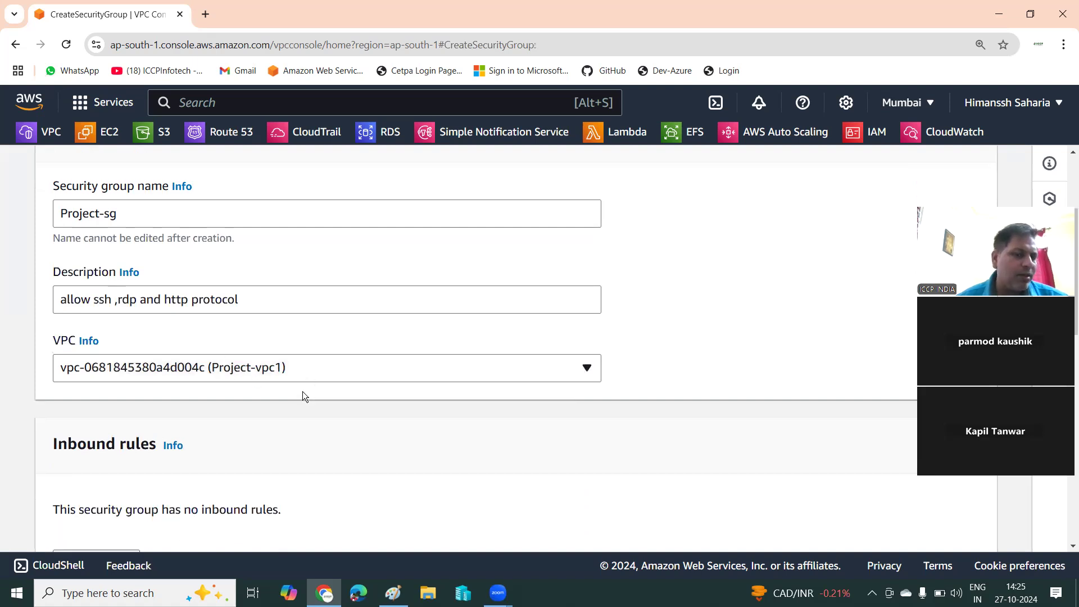
{"action": "scroll", "coordinate": [155, 389], "scroll_direction": "down", "scroll_amount": 2}
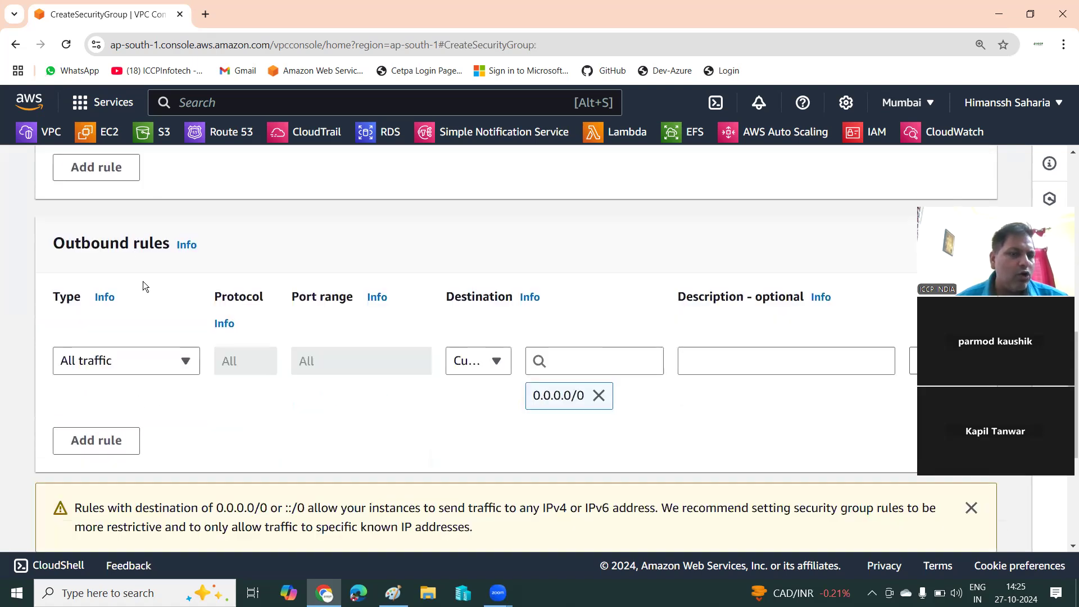
{"action": "scroll", "coordinate": [439, 392], "scroll_direction": "up", "scroll_amount": 2}
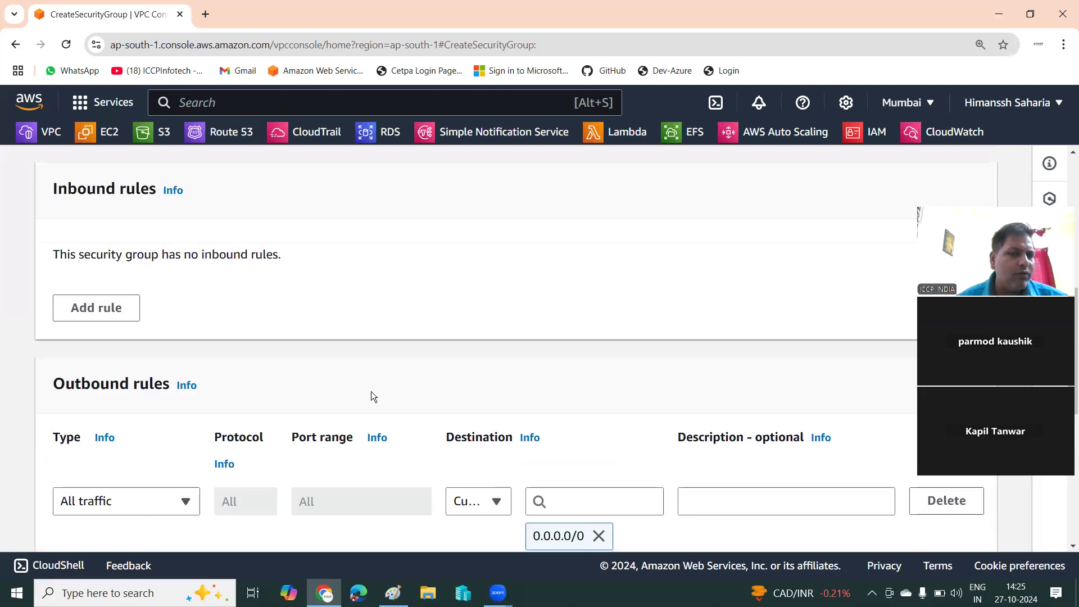
{"action": "left_click", "coordinate": [84, 315]}
{"action": "left_click", "coordinate": [90, 360]}
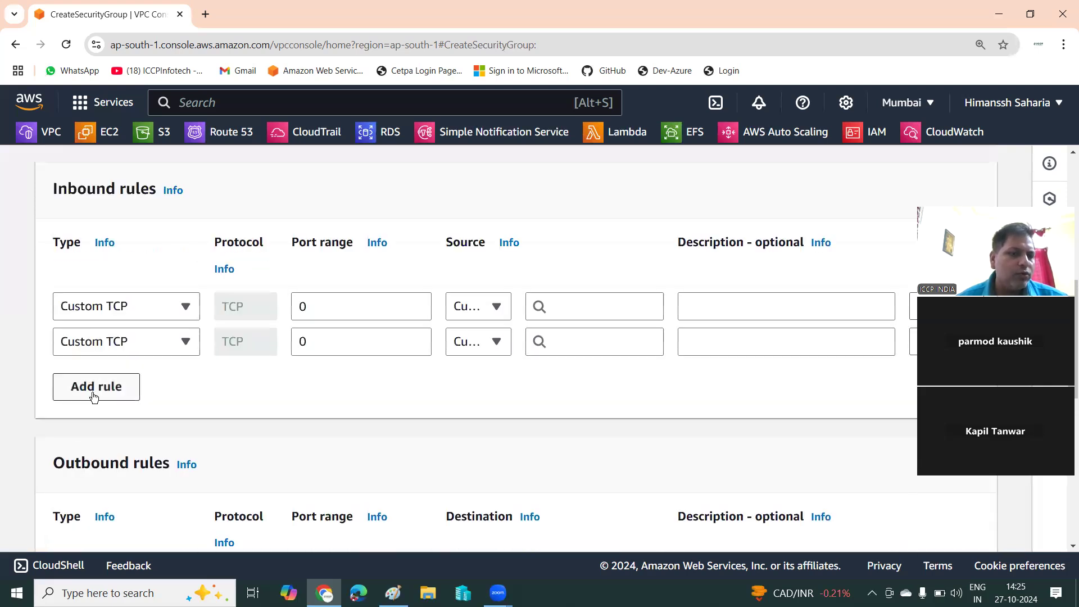
{"action": "left_click", "coordinate": [92, 394]}
{"action": "left_click", "coordinate": [97, 426]}
{"action": "left_click", "coordinate": [99, 460]}
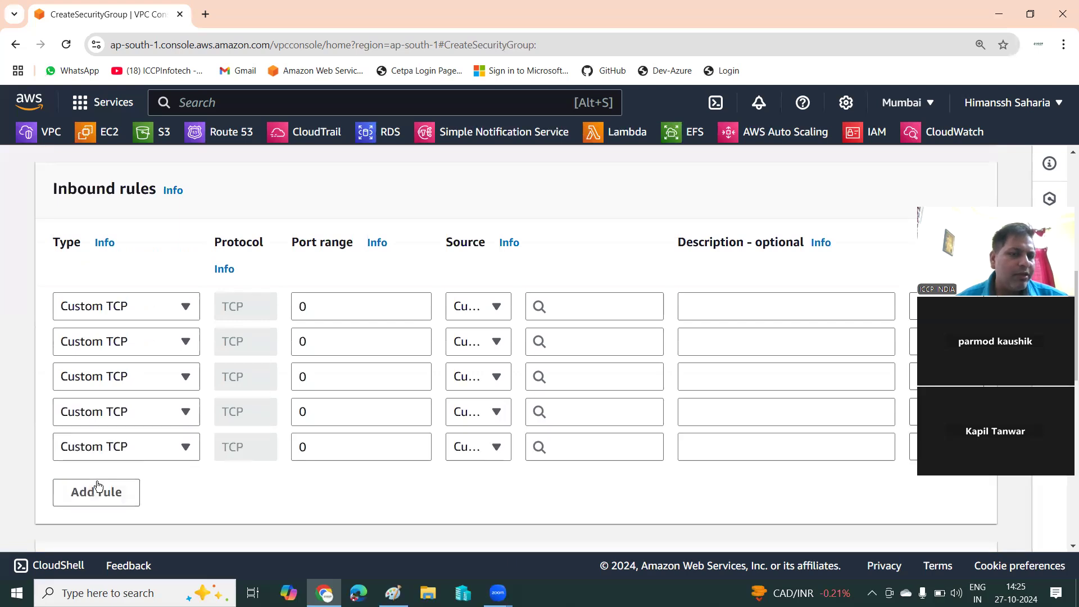
{"action": "left_click", "coordinate": [98, 493]}
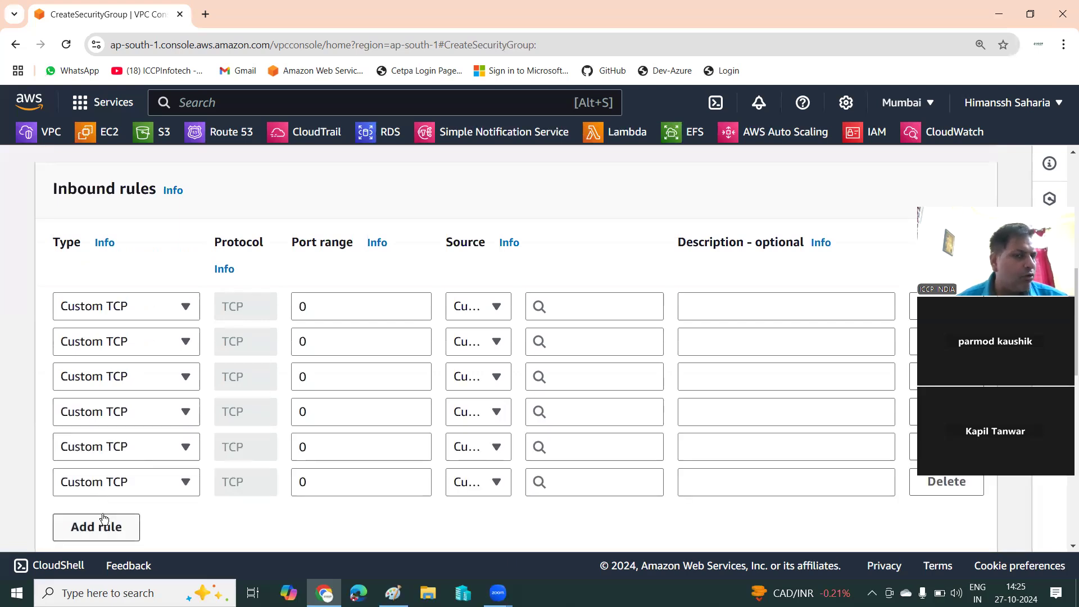
Set the type of the first and second inbound rules to SSH.
{"action": "left_click", "coordinate": [185, 306]}
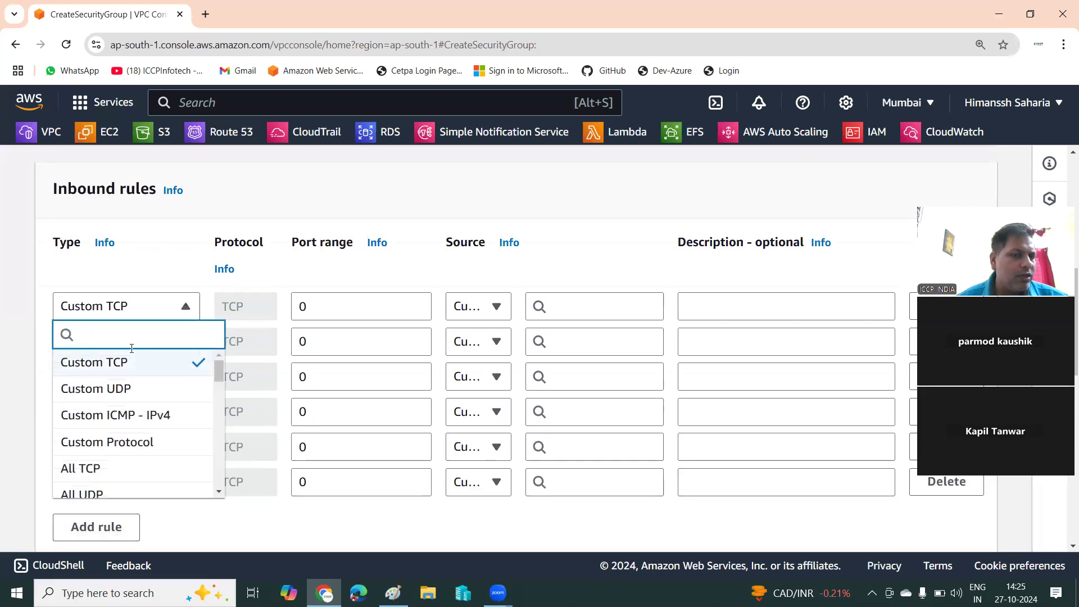
{"action": "type", "text": "ssh"}
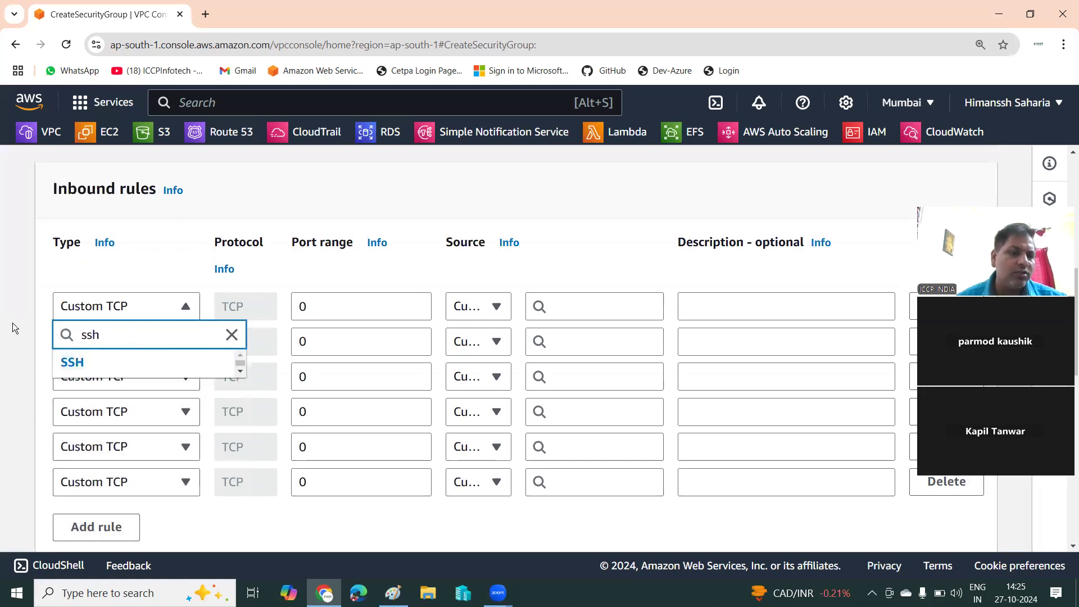
{"action": "left_click", "coordinate": [77, 360]}
{"action": "left_click", "coordinate": [96, 340]}
{"action": "type", "text": "ssh"}
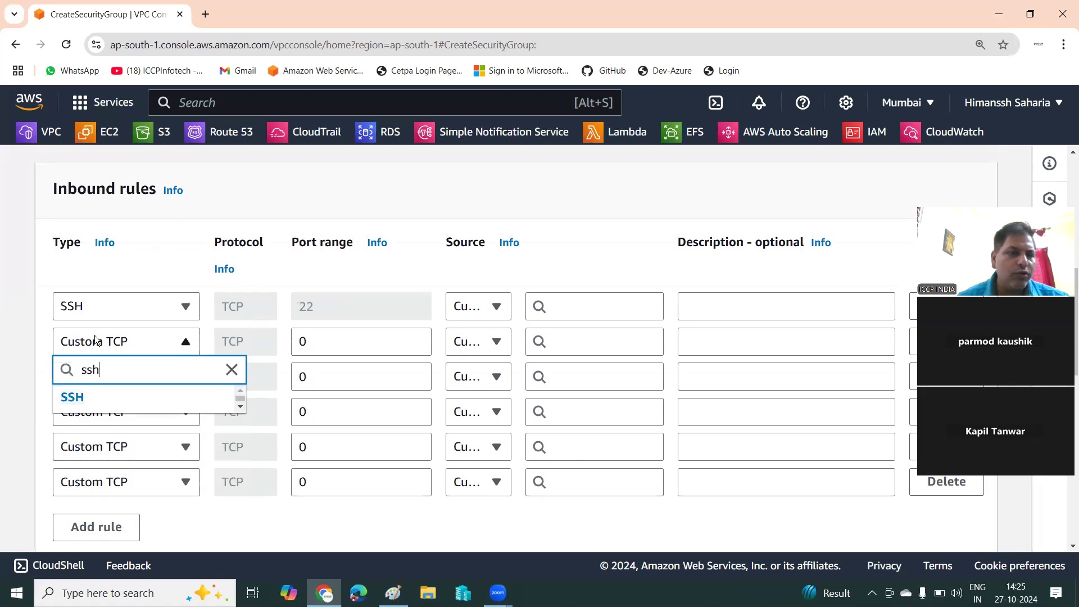
{"action": "left_click", "coordinate": [116, 397]}
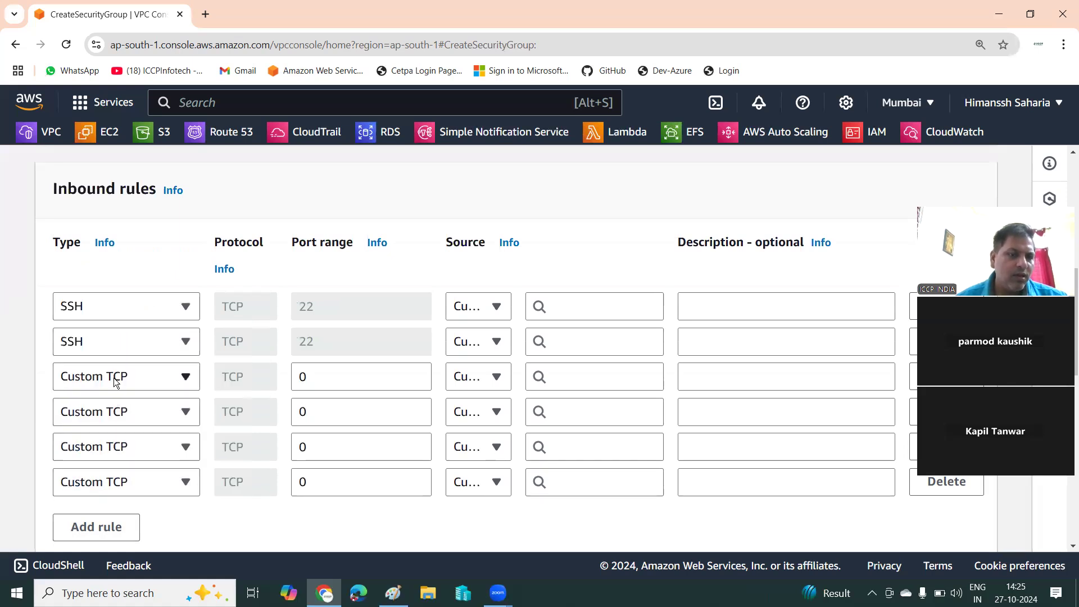
Set the type of the third and fourth inbound rules to RDP.
{"action": "left_click", "coordinate": [112, 376]}
{"action": "type", "text": "rdp"}
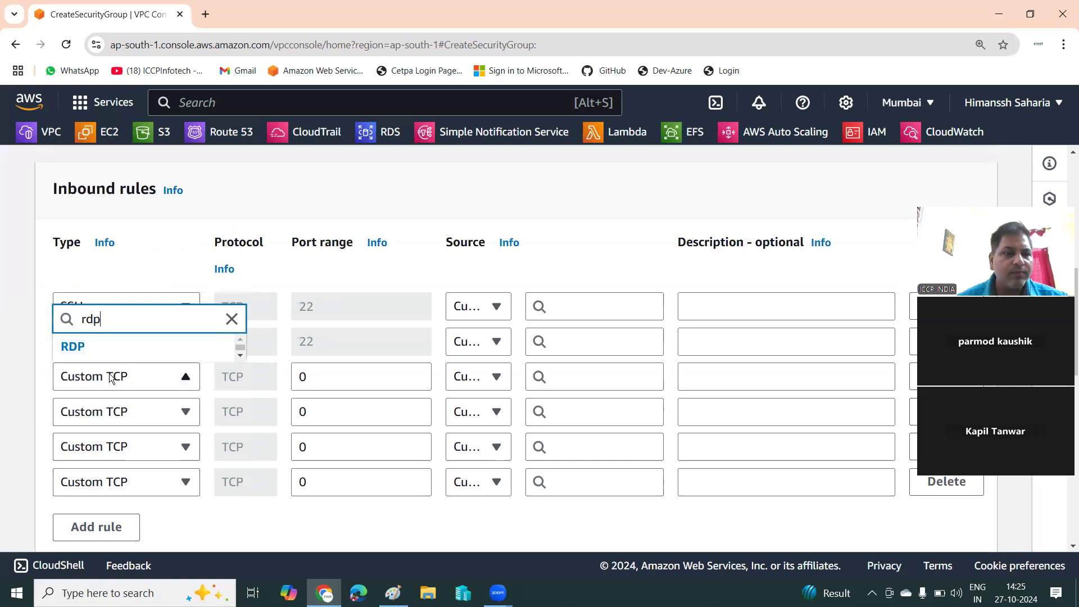
{"action": "left_click", "coordinate": [96, 356]}
{"action": "left_click", "coordinate": [99, 412]}
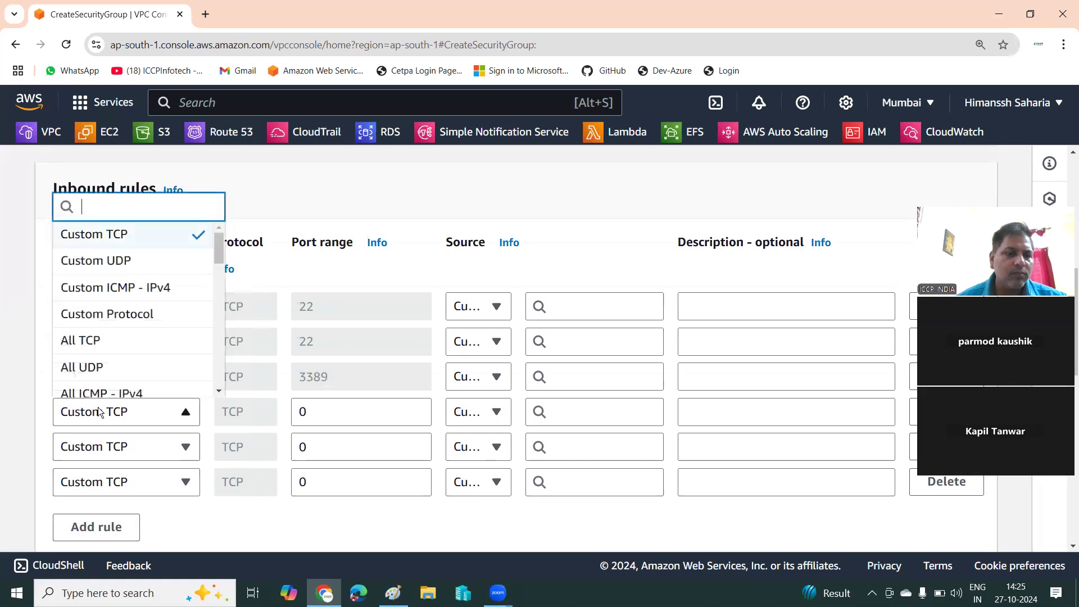
{"action": "type", "text": "r"}
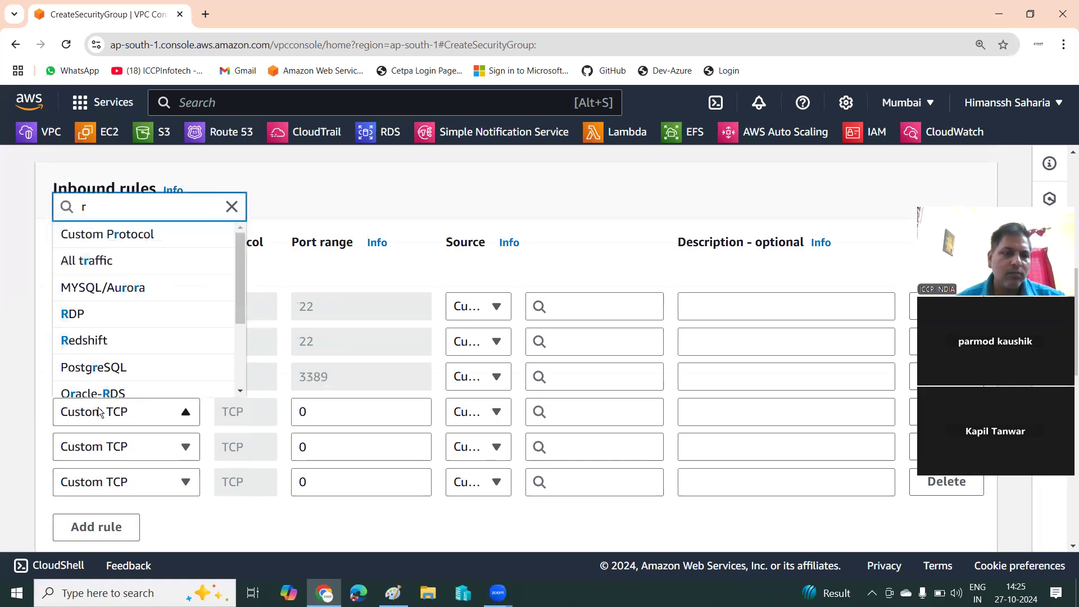
{"action": "left_click", "coordinate": [88, 314]}
Set the type of the fifth and sixth inbound rules to HTTP.
{"action": "left_click", "coordinate": [94, 445]}
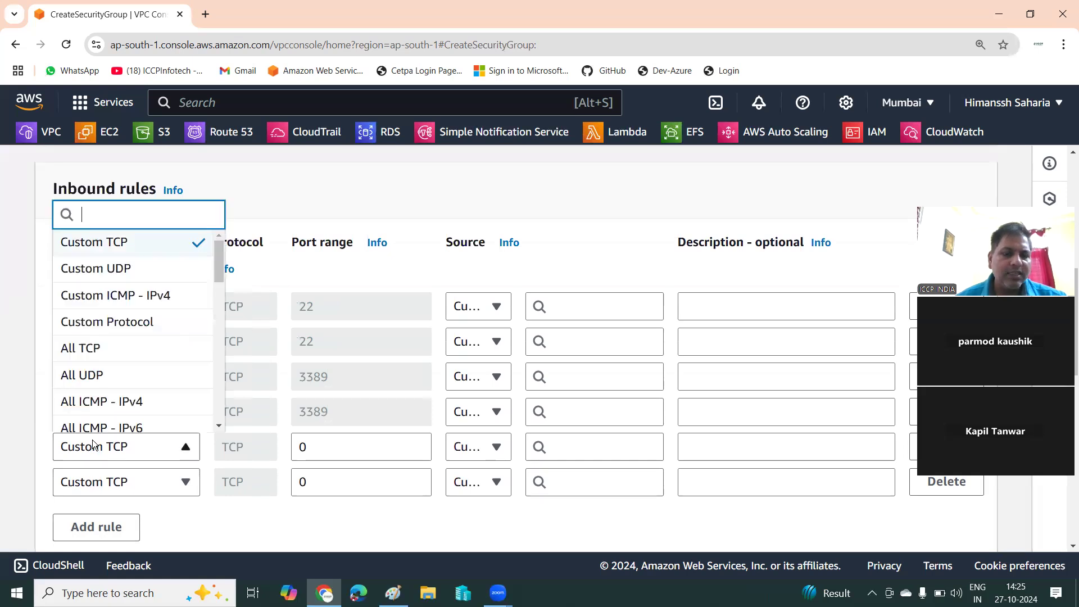
{"action": "type", "text": "htt"}
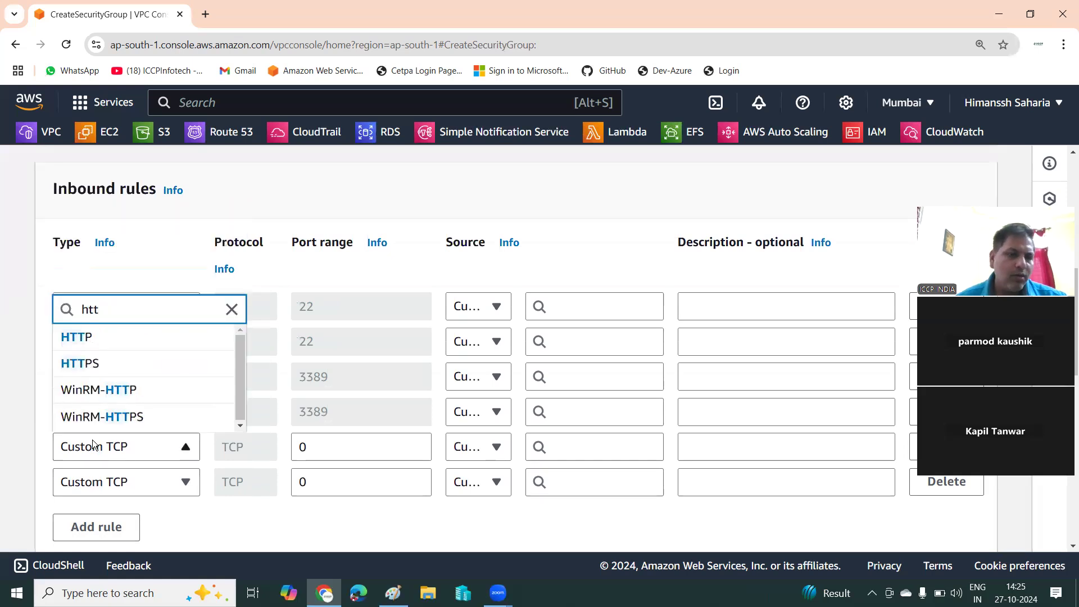
{"action": "left_click", "coordinate": [96, 336]}
{"action": "left_click", "coordinate": [96, 481]}
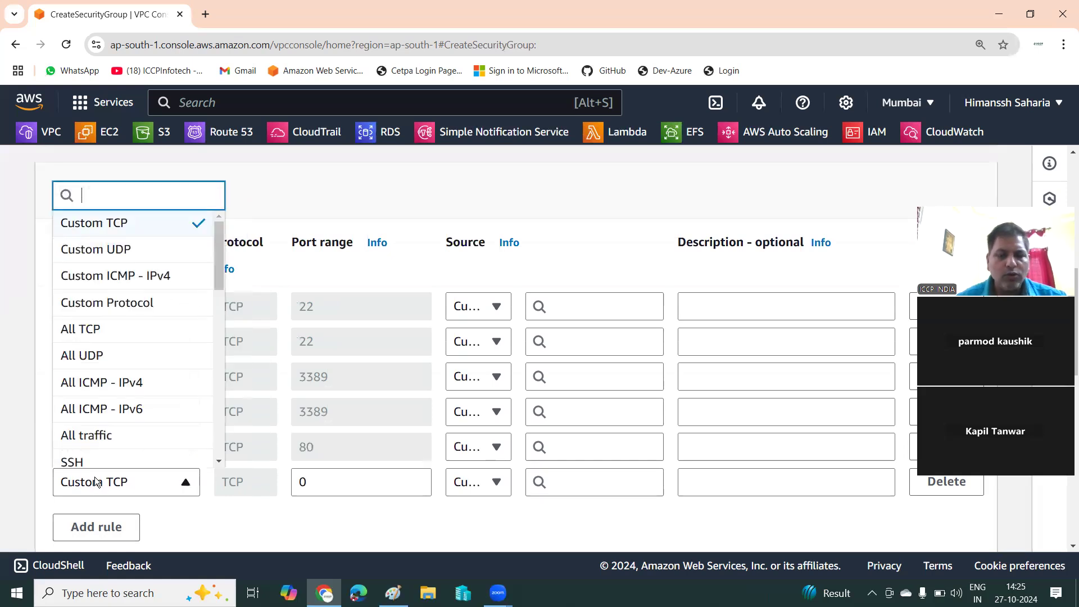
{"action": "type", "text": "htt"}
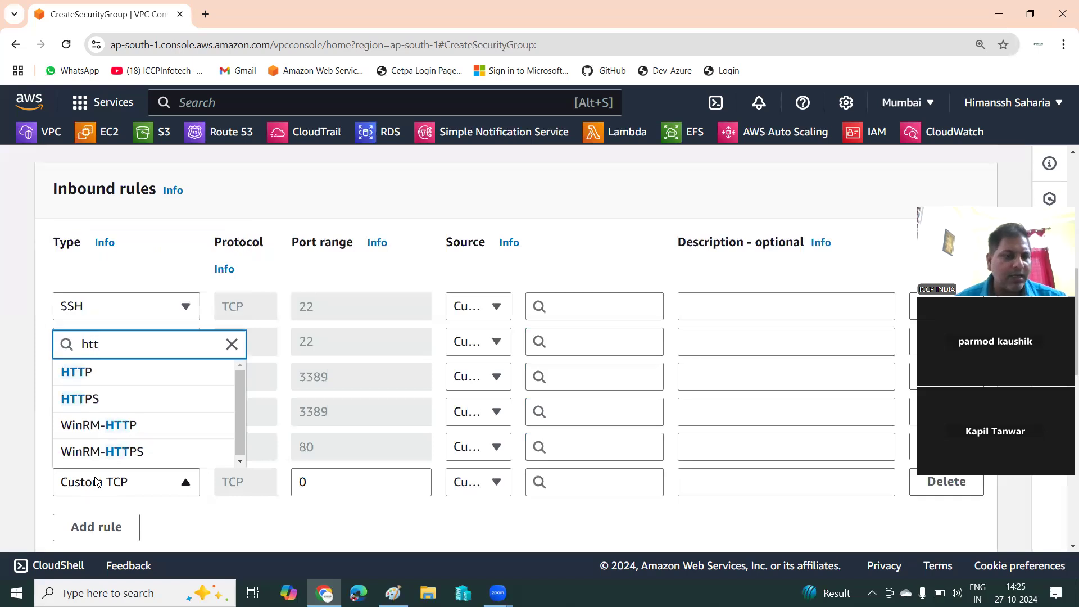
{"action": "left_click", "coordinate": [106, 373]}
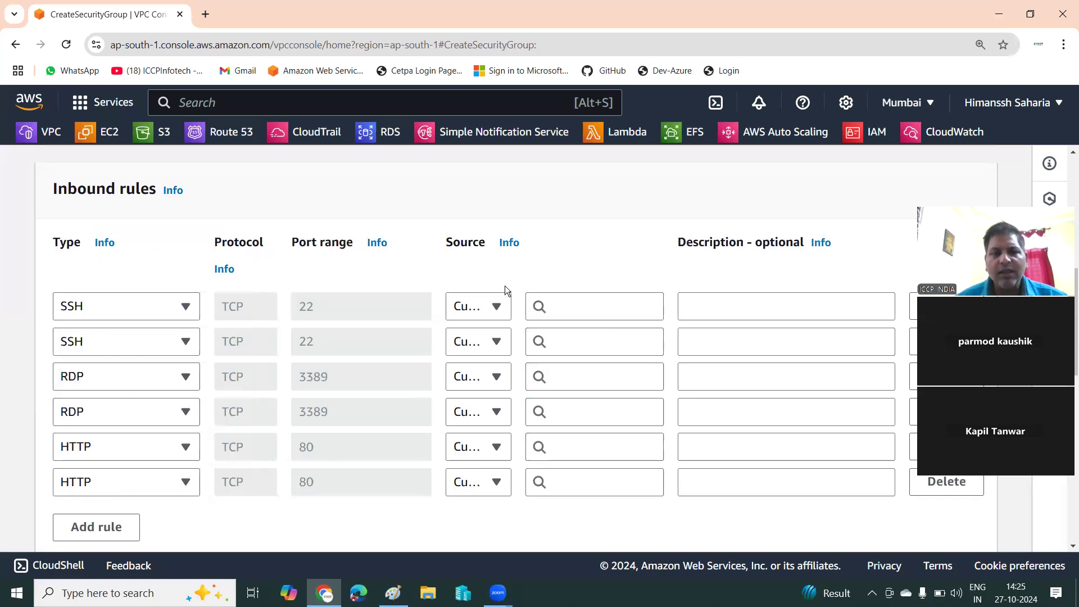
Set the source of the first SSH rule to Anywhere-IPv4 and of the second SSH rule to Anywhere-IPv6.
{"action": "left_click", "coordinate": [498, 302]}
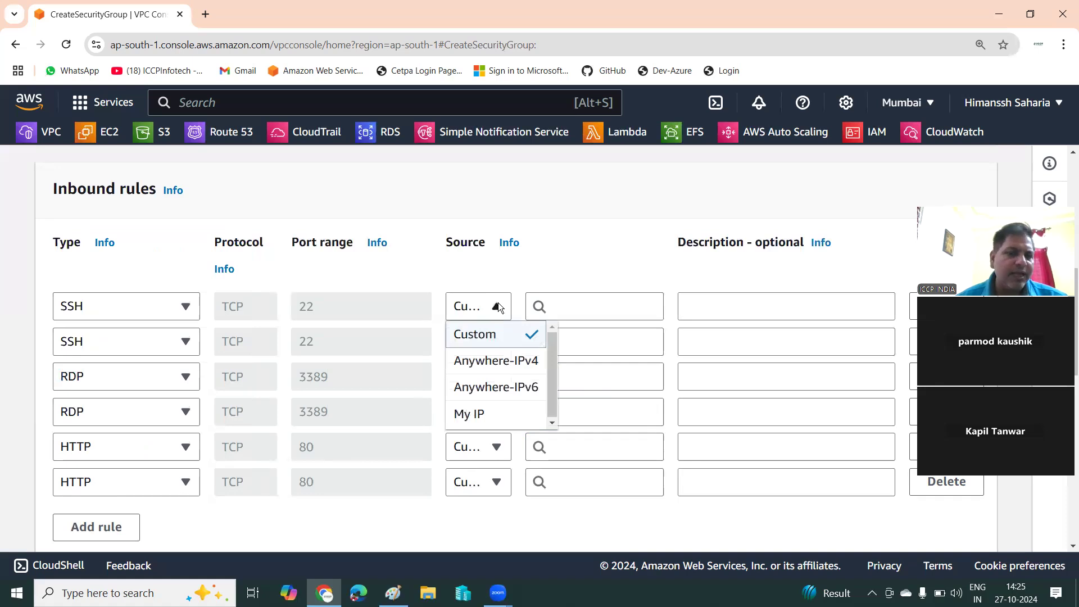
{"action": "left_click", "coordinate": [503, 363]}
{"action": "left_click", "coordinate": [500, 374]}
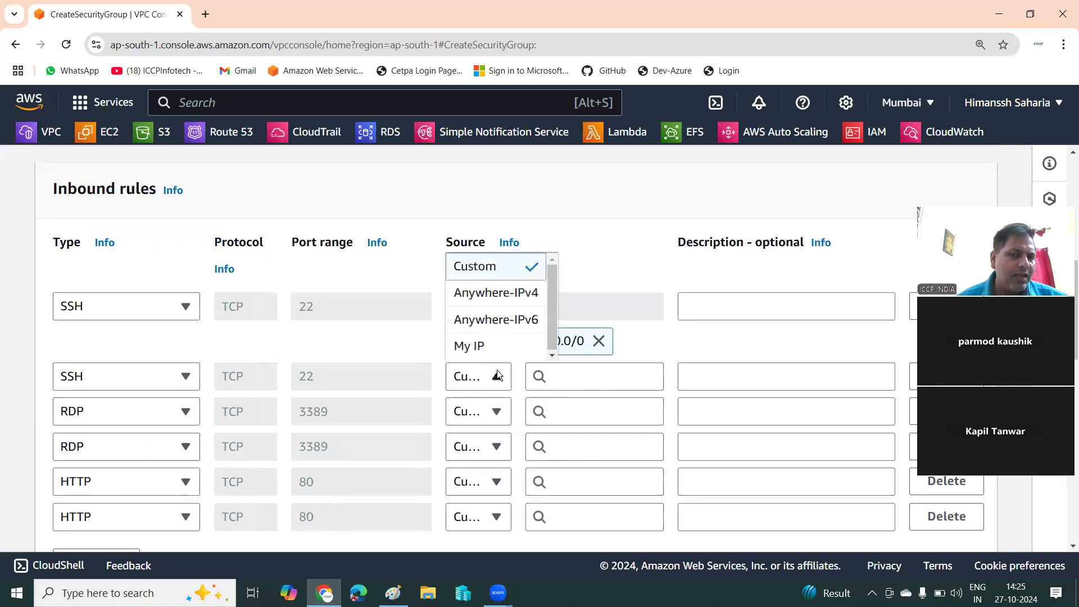
{"action": "left_click", "coordinate": [506, 317]}
Set the source of the first RDP rule to Anywhere-IPv4 and of the second RDP rule to Anywhere-IPv6.
{"action": "scroll", "coordinate": [506, 405], "scroll_direction": "down", "scroll_amount": 1}
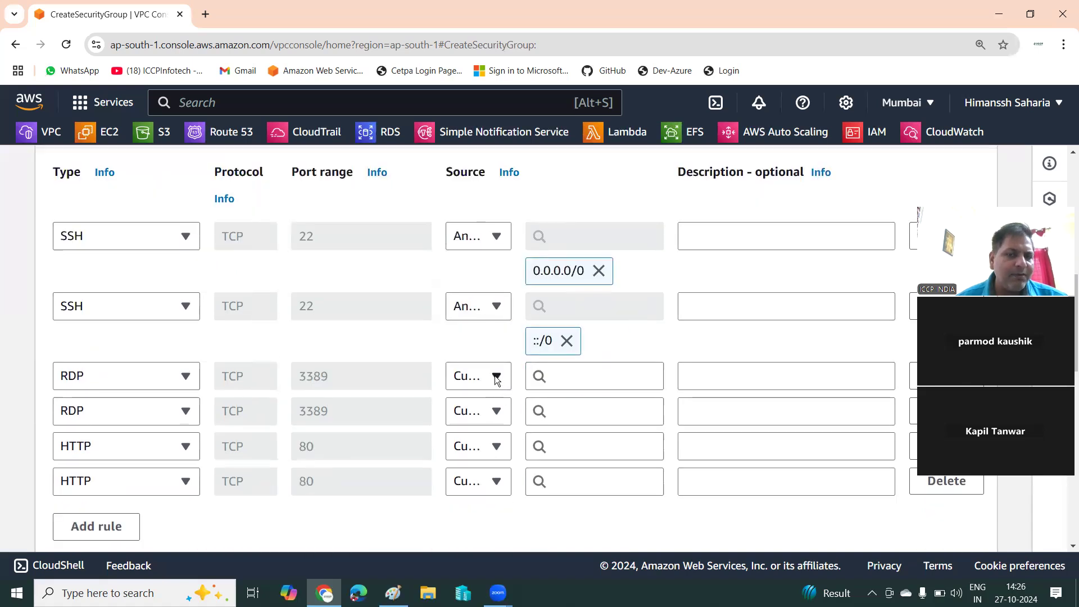
{"action": "left_click", "coordinate": [497, 377]}
{"action": "left_click", "coordinate": [495, 294]}
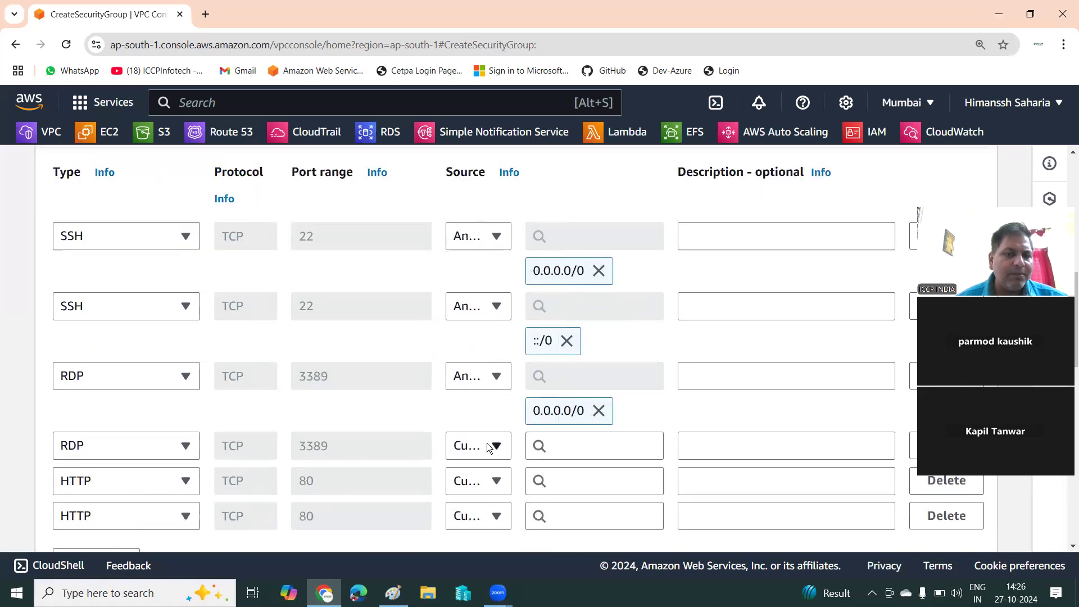
{"action": "left_click", "coordinate": [489, 447]}
{"action": "left_click", "coordinate": [497, 391]}
Set the source of the first HTTP rule to Anywhere-IPv4 and of the second HTTP rule to Anywhere-IPv6.
{"action": "scroll", "coordinate": [498, 410], "scroll_direction": "down", "scroll_amount": 2}
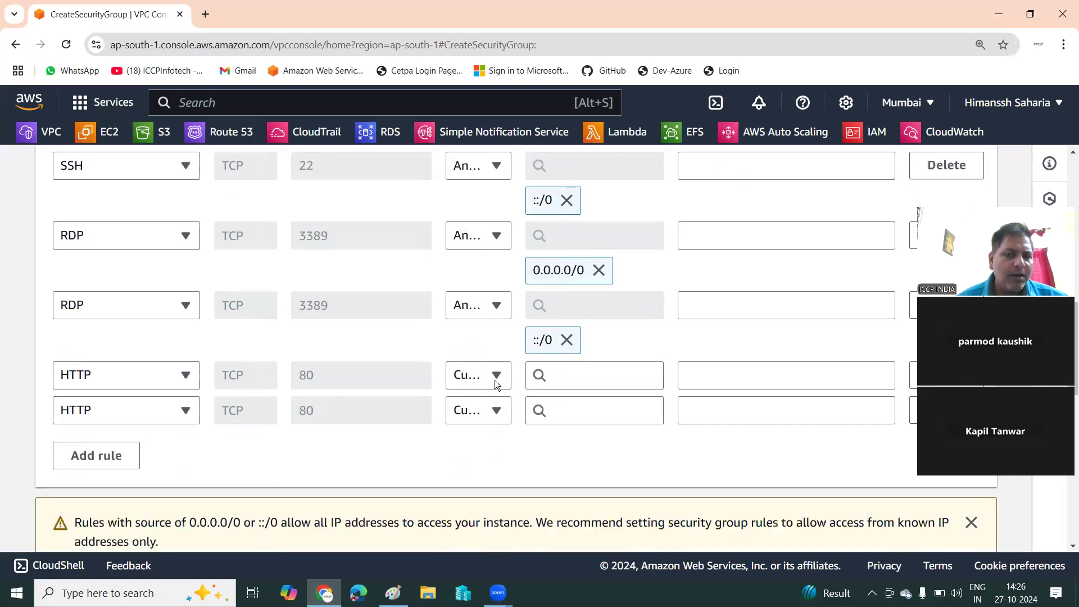
{"action": "left_click", "coordinate": [495, 383]}
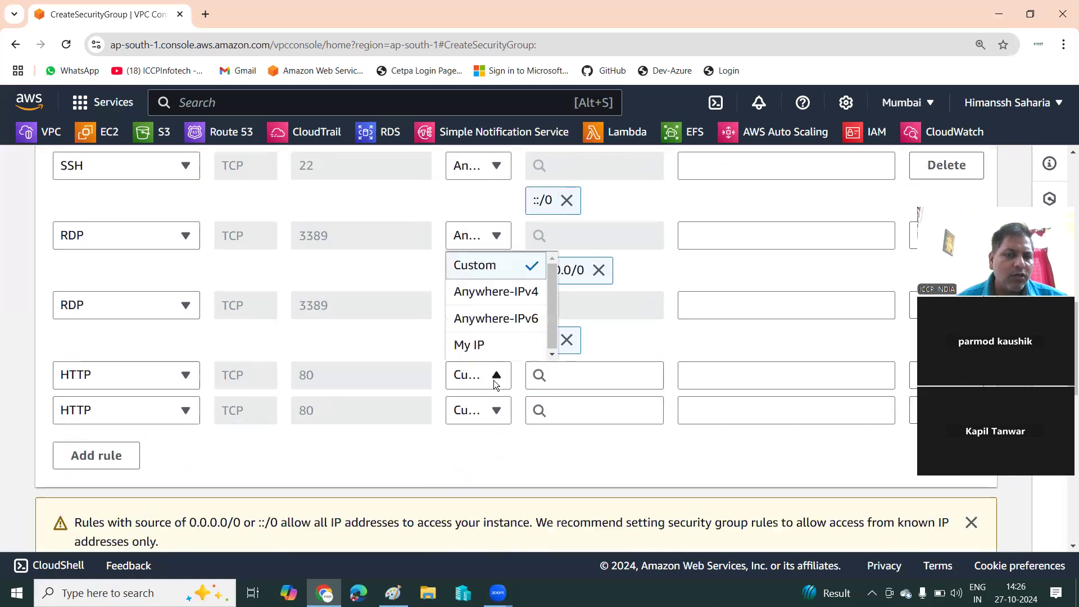
{"action": "left_click", "coordinate": [497, 292]}
{"action": "left_click", "coordinate": [494, 444]}
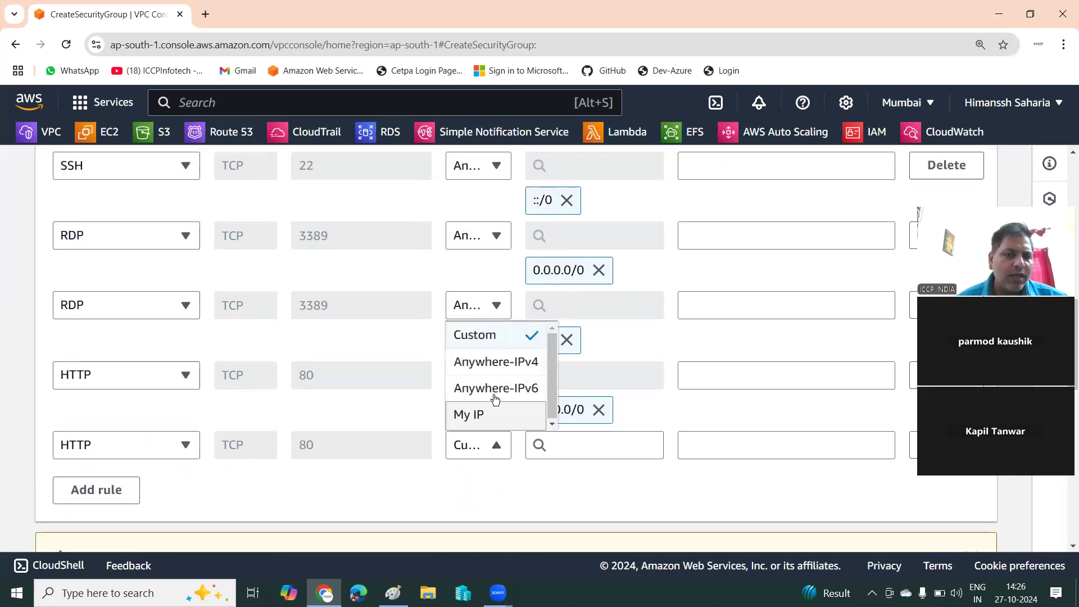
{"action": "left_click", "coordinate": [493, 388]}
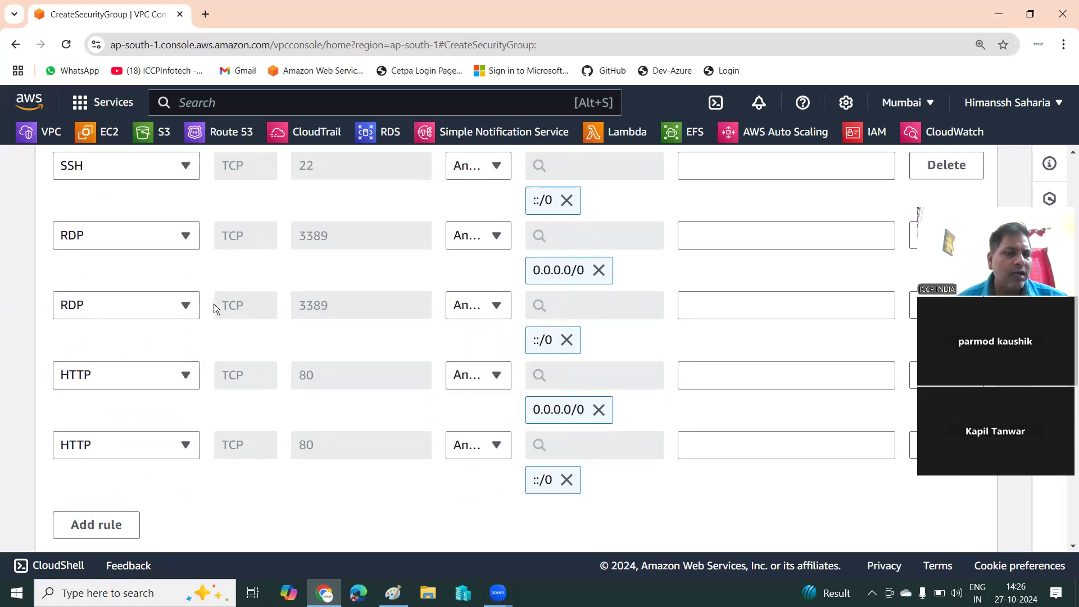
Add a seventh inbound rule and look through its available types without changing it from Custom TCP.
{"action": "scroll", "coordinate": [214, 303], "scroll_direction": "down", "scroll_amount": 3}
{"action": "left_click", "coordinate": [136, 313]}
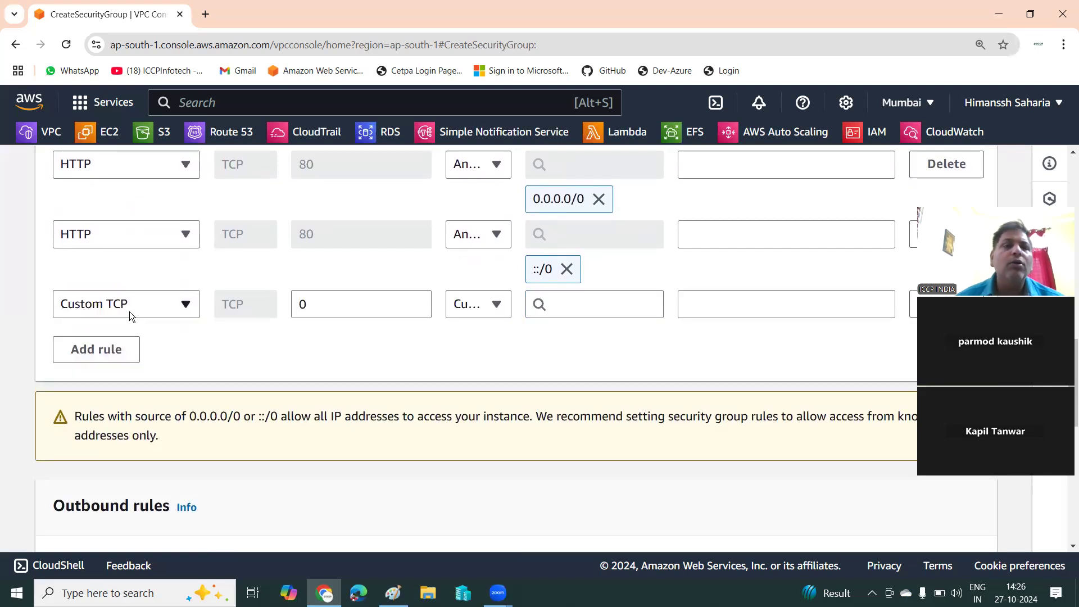
{"action": "left_click", "coordinate": [129, 311]}
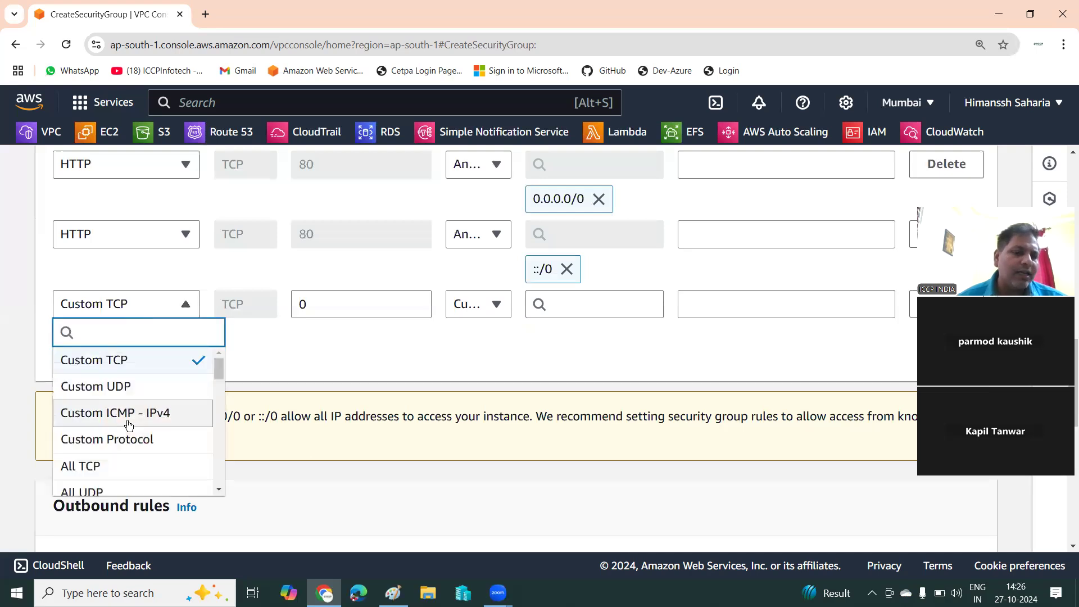
{"action": "scroll", "coordinate": [122, 430], "scroll_direction": "down", "scroll_amount": 1}
{"action": "scroll", "coordinate": [115, 450], "scroll_direction": "down", "scroll_amount": 1}
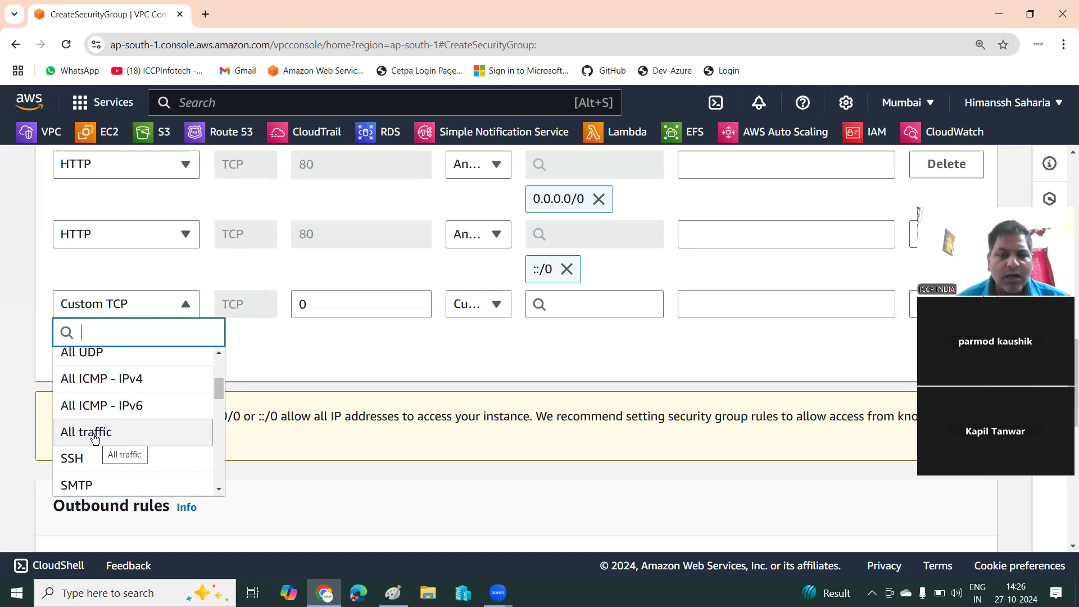
{"action": "left_click", "coordinate": [357, 371]}
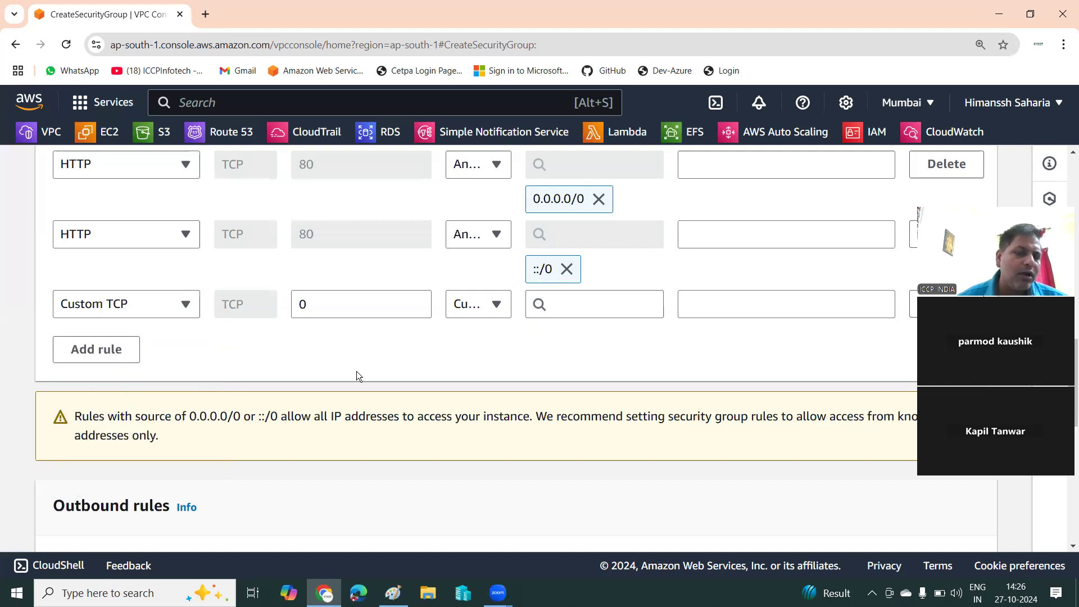
Try to create the security group with the extra Custom TCP rule's source left blank.
{"action": "scroll", "coordinate": [599, 375], "scroll_direction": "down", "scroll_amount": 6}
{"action": "scroll", "coordinate": [600, 380], "scroll_direction": "down", "scroll_amount": 2}
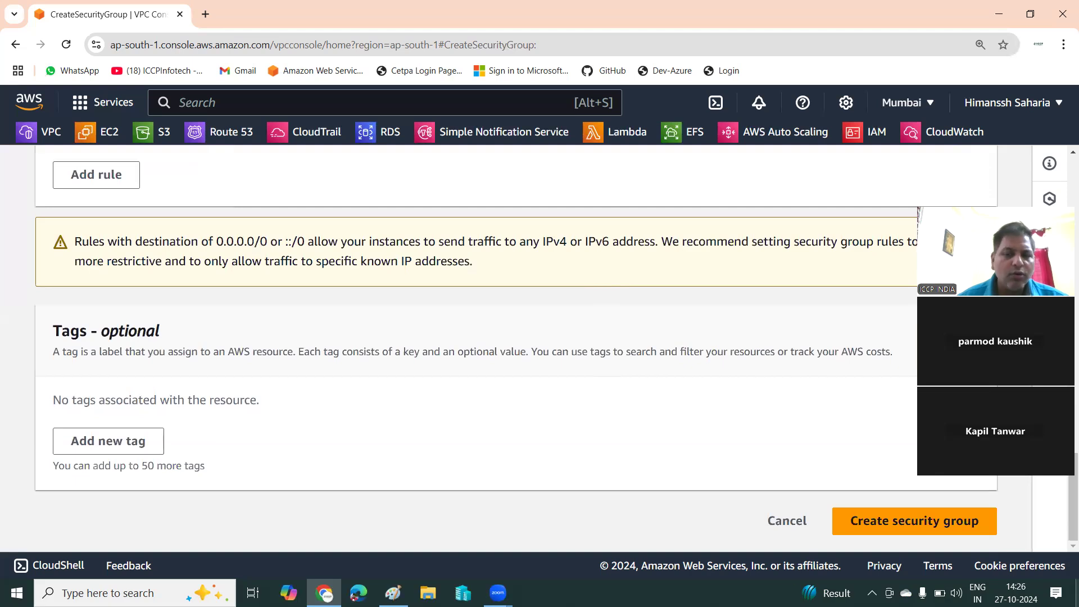
{"action": "left_click", "coordinate": [862, 528]}
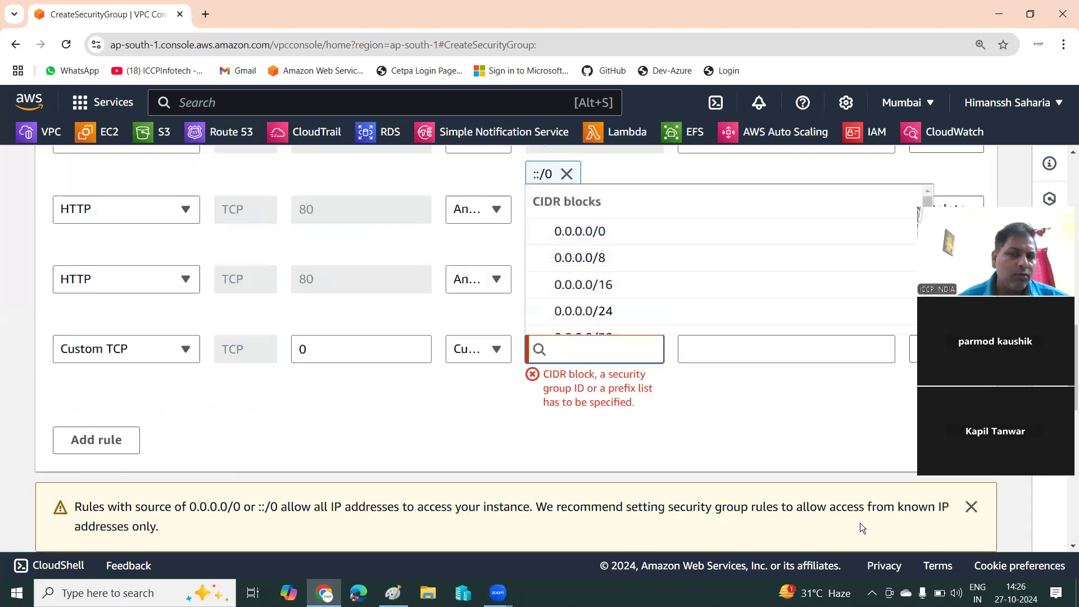
Set the extra Custom TCP rule's source to My IP, and delete that rule from the inbound rules.
{"action": "left_click", "coordinate": [488, 350]}
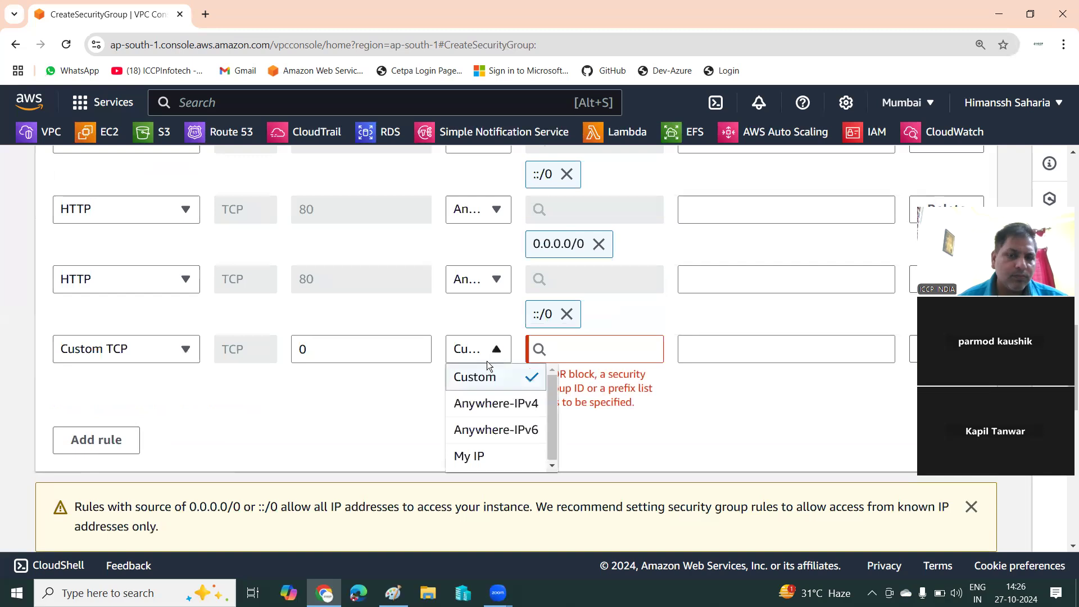
{"action": "left_click", "coordinate": [483, 453]}
{"action": "scroll", "coordinate": [493, 389], "scroll_direction": "up", "scroll_amount": 1}
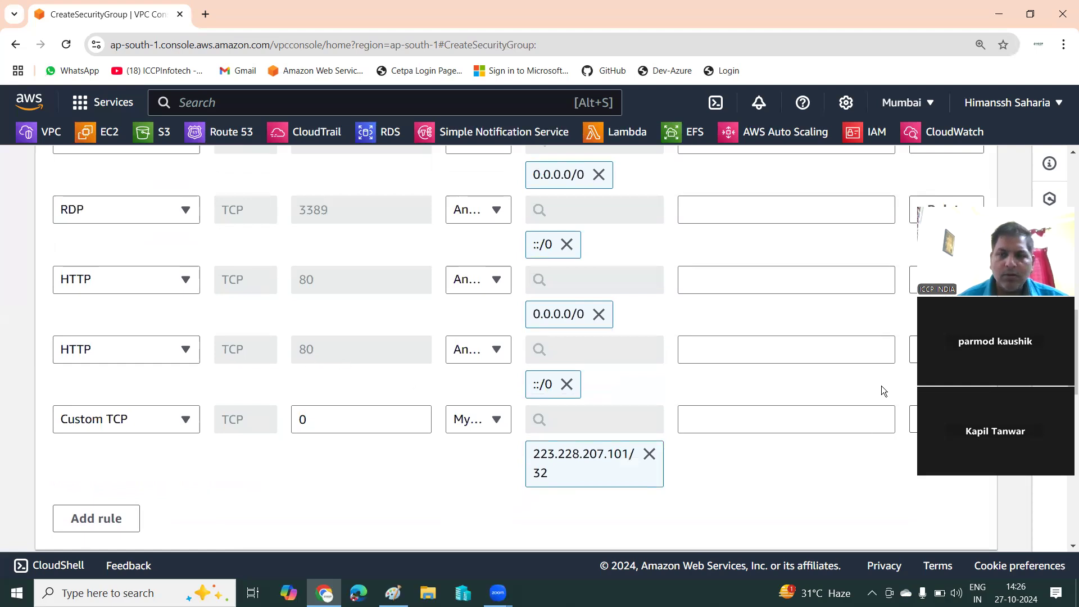
{"action": "left_click", "coordinate": [498, 421]}
{"action": "left_click", "coordinate": [496, 420]}
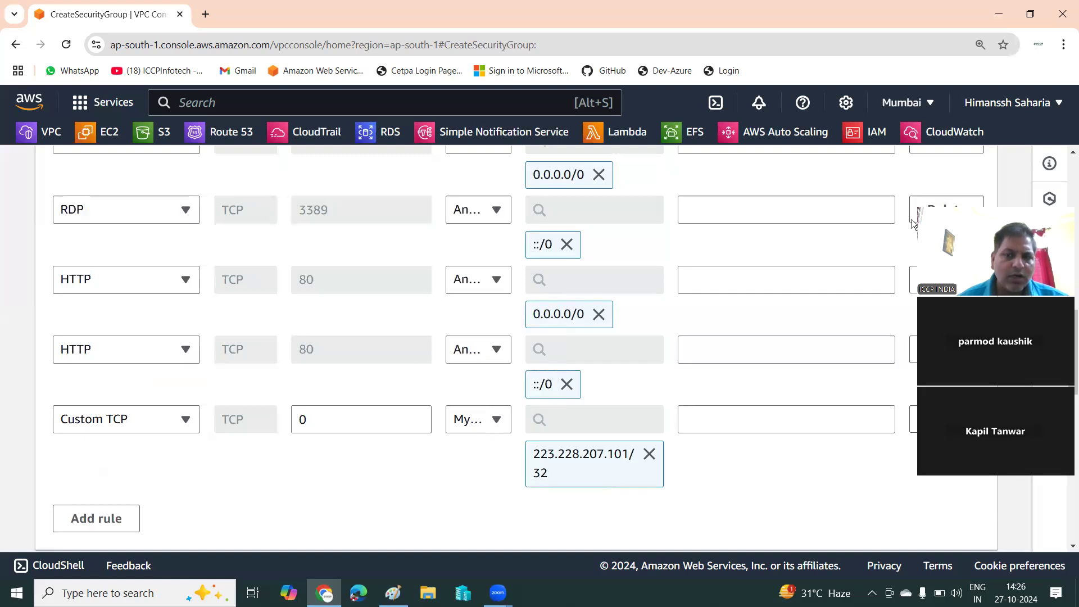
{"action": "left_click", "coordinate": [956, 422]}
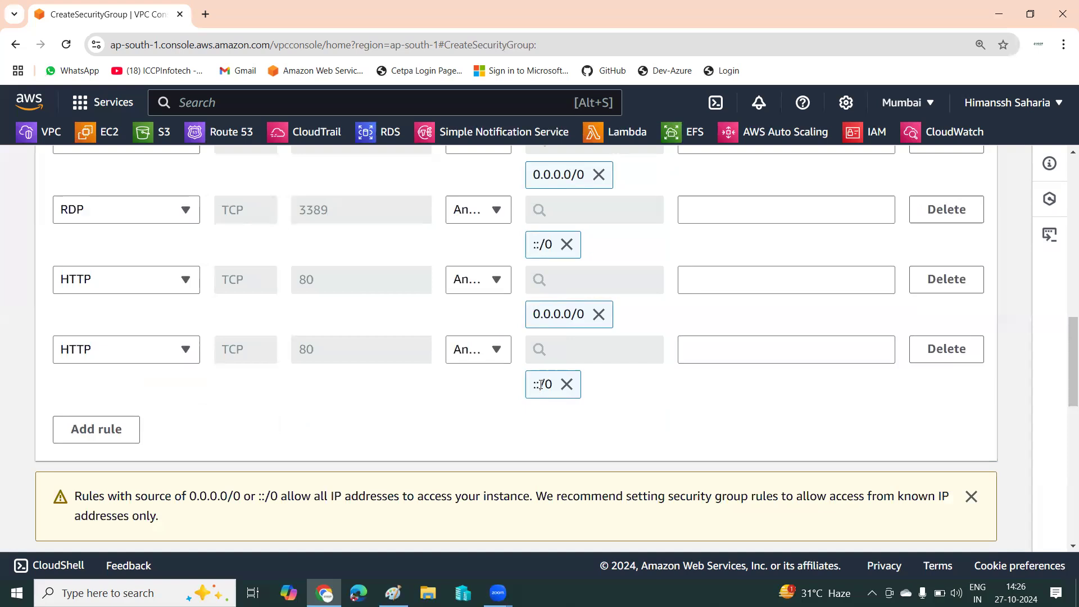
Create the security group with its six inbound rules and review the rules on its details page.
{"action": "scroll", "coordinate": [774, 433], "scroll_direction": "down", "scroll_amount": 10}
{"action": "left_click", "coordinate": [891, 519]}
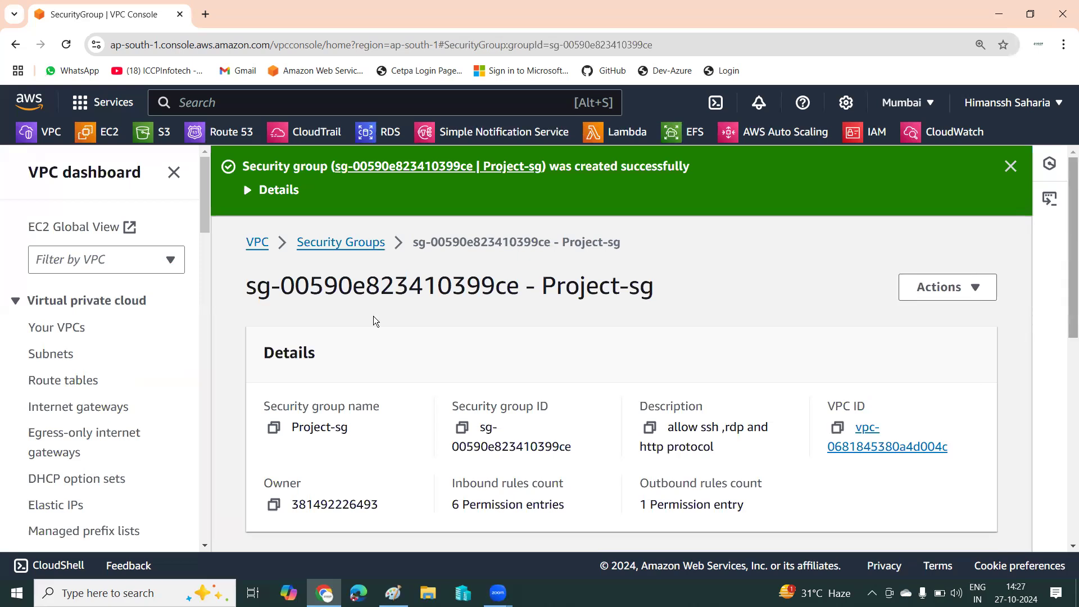
{"action": "scroll", "coordinate": [225, 313], "scroll_direction": "down", "scroll_amount": 3}
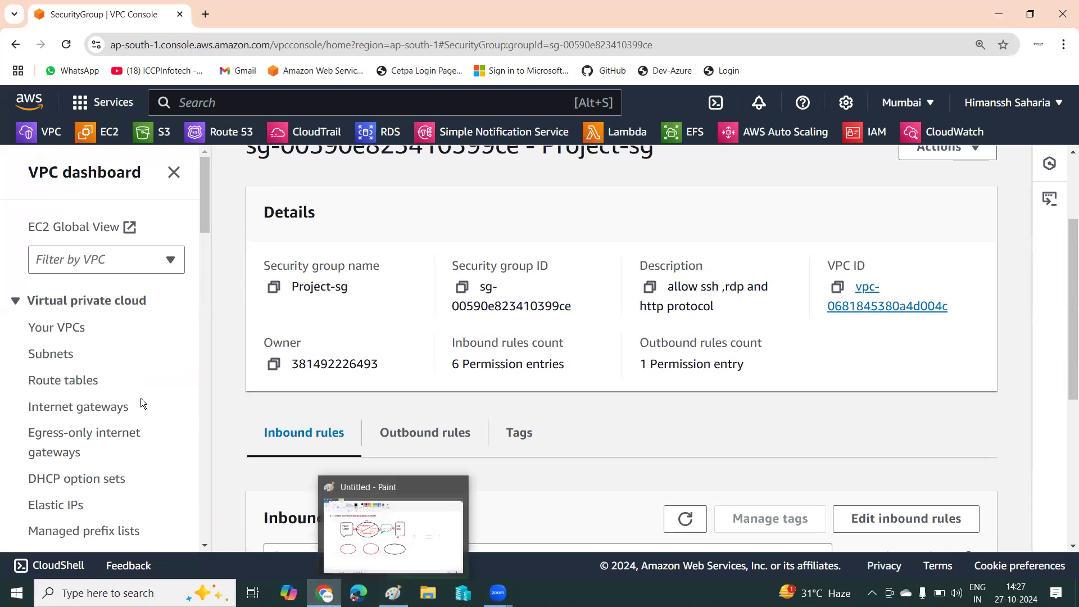
{"action": "scroll", "coordinate": [30, 370], "scroll_direction": "down", "scroll_amount": 1}
{"action": "scroll", "coordinate": [265, 401], "scroll_direction": "down", "scroll_amount": 1}
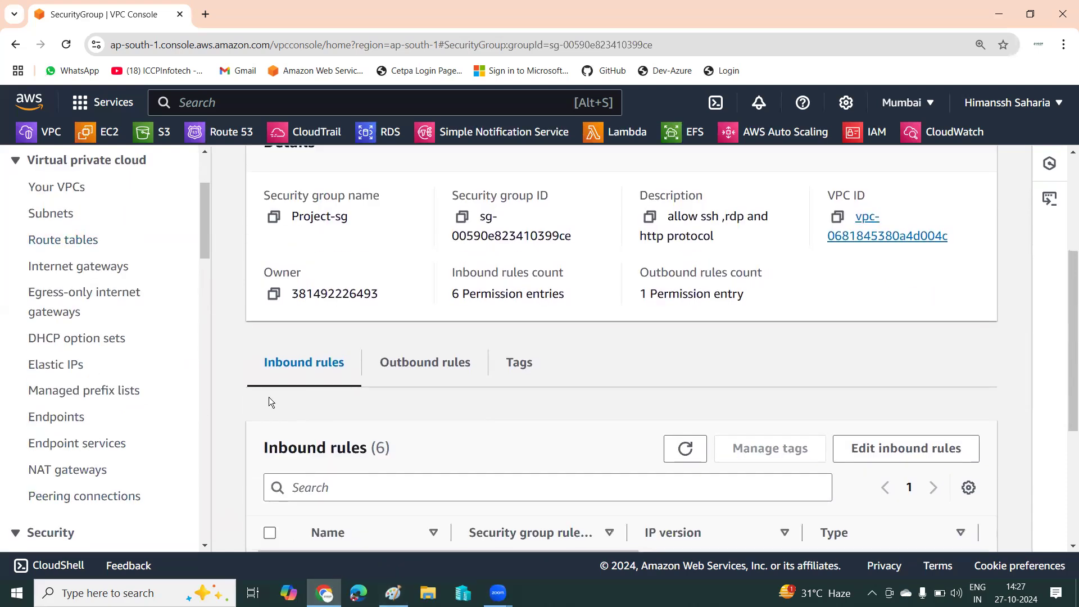
{"action": "scroll", "coordinate": [269, 396], "scroll_direction": "down", "scroll_amount": 4}
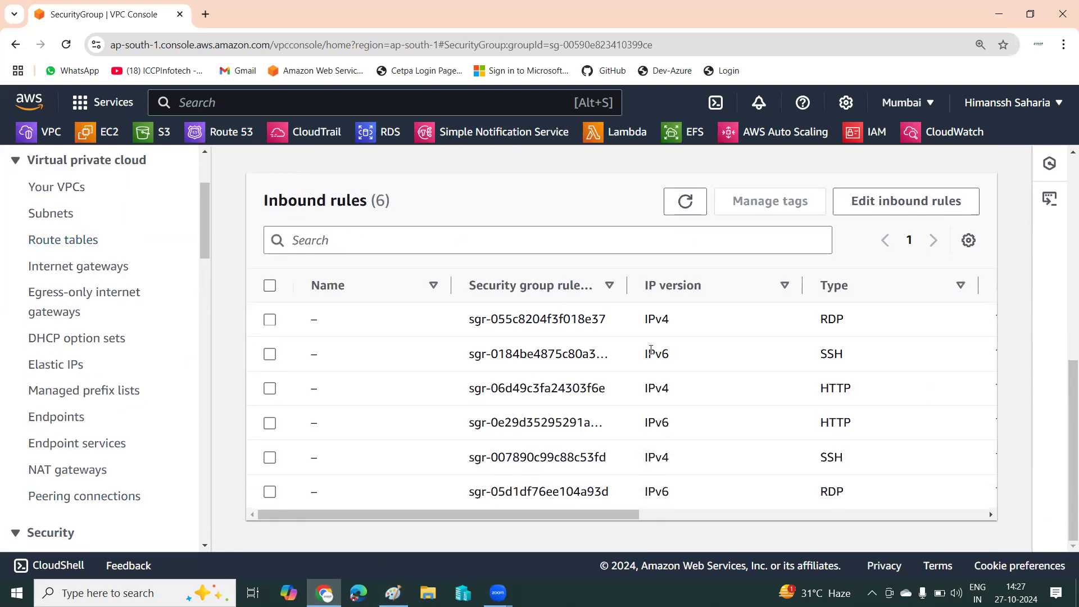
{"action": "scroll", "coordinate": [832, 360], "scroll_direction": "up", "scroll_amount": 1}
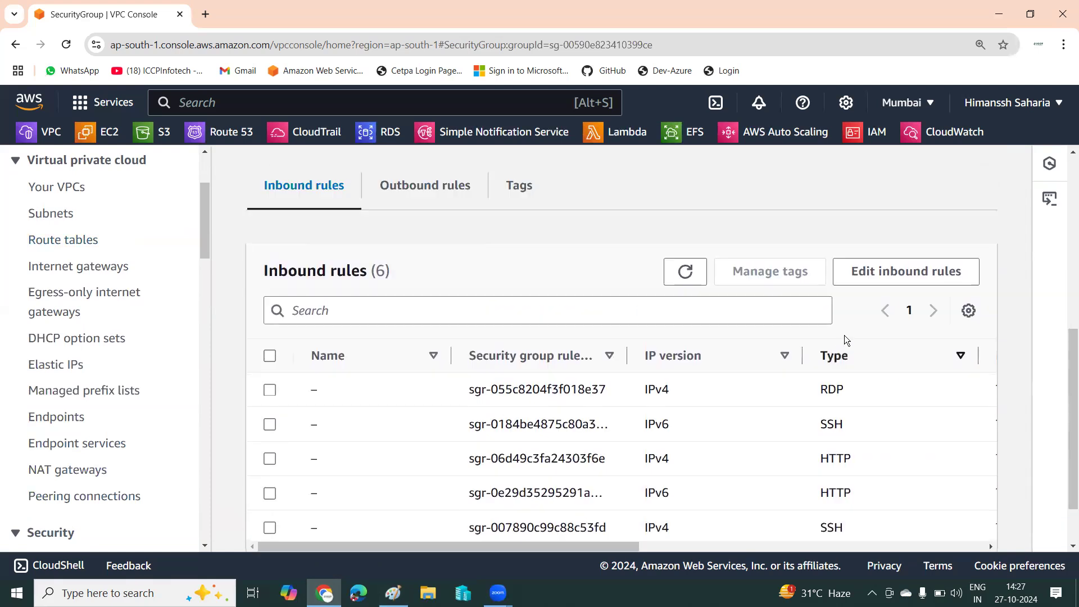
Open the inbound rules of Project-sg for editing and check the type and source of each existing rule.
{"action": "left_click", "coordinate": [862, 282]}
{"action": "scroll", "coordinate": [547, 417], "scroll_direction": "down", "scroll_amount": 4}
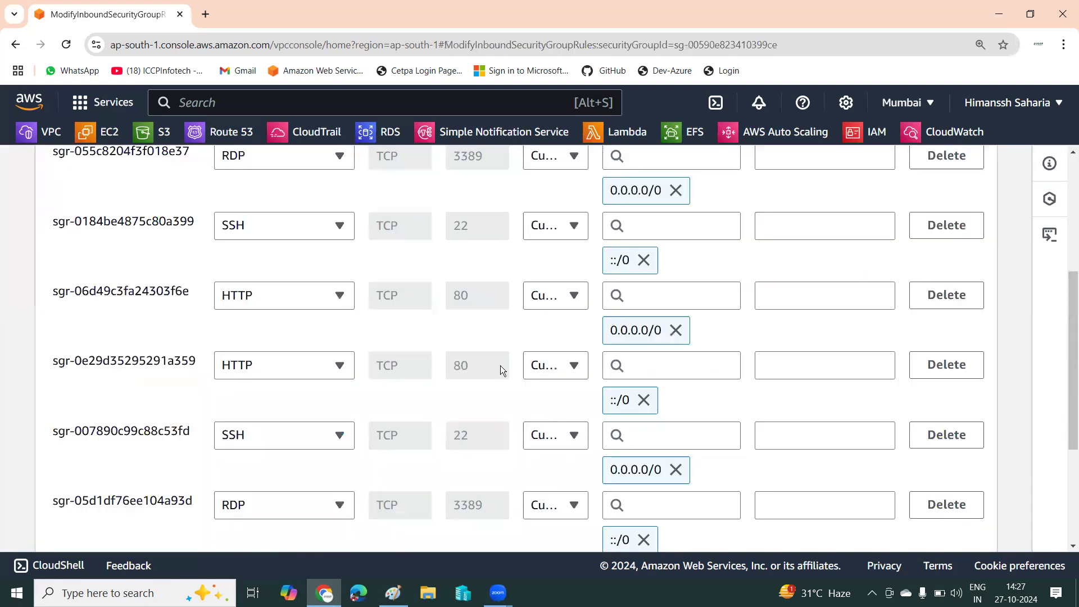
{"action": "scroll", "coordinate": [500, 365], "scroll_direction": "down", "scroll_amount": 4}
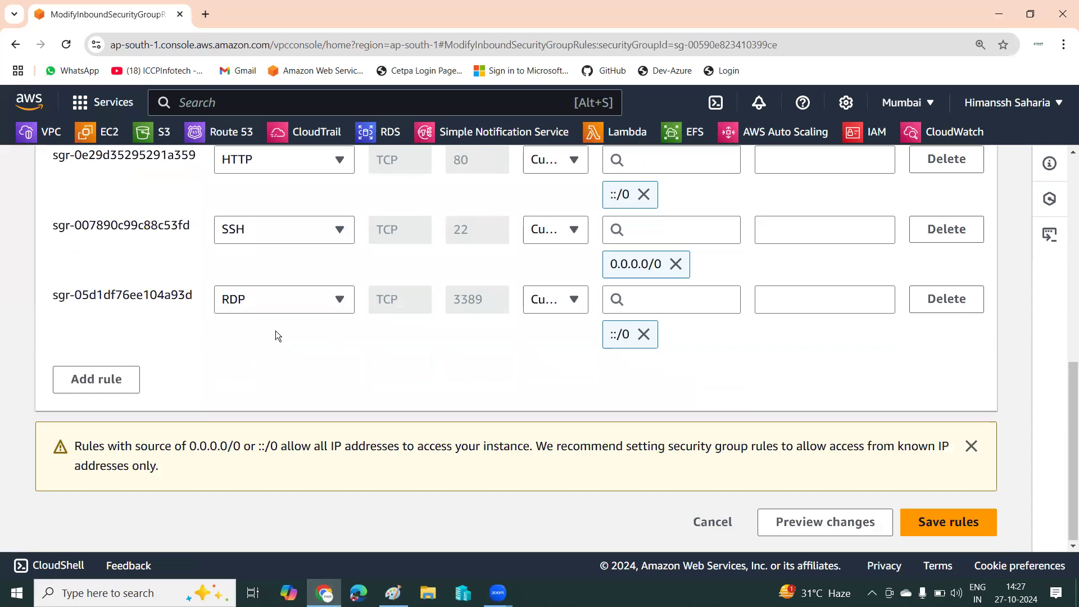
{"action": "scroll", "coordinate": [281, 394], "scroll_direction": "up", "scroll_amount": 1}
{"action": "scroll", "coordinate": [444, 470], "scroll_direction": "up", "scroll_amount": 2}
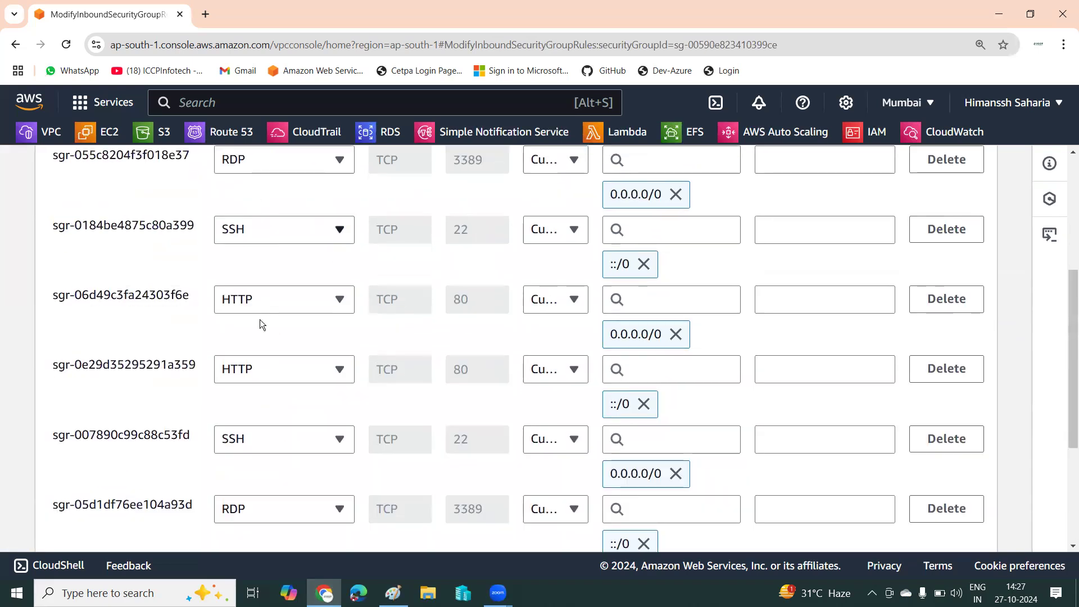
{"action": "scroll", "coordinate": [272, 467], "scroll_direction": "up", "scroll_amount": 3}
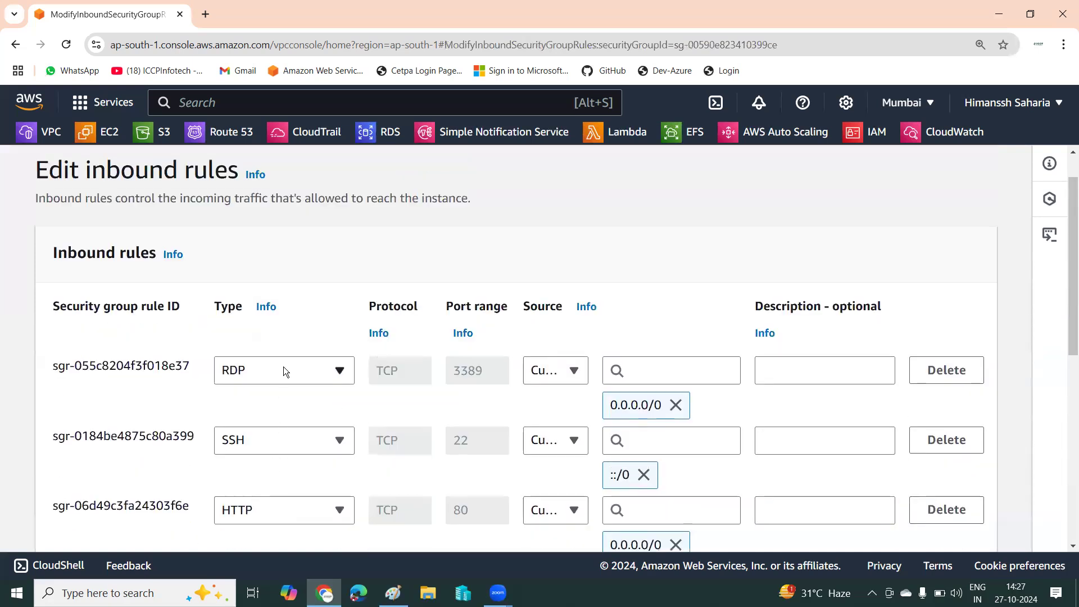
{"action": "scroll", "coordinate": [278, 377], "scroll_direction": "down", "scroll_amount": 4}
{"action": "scroll", "coordinate": [272, 383], "scroll_direction": "down", "scroll_amount": 3}
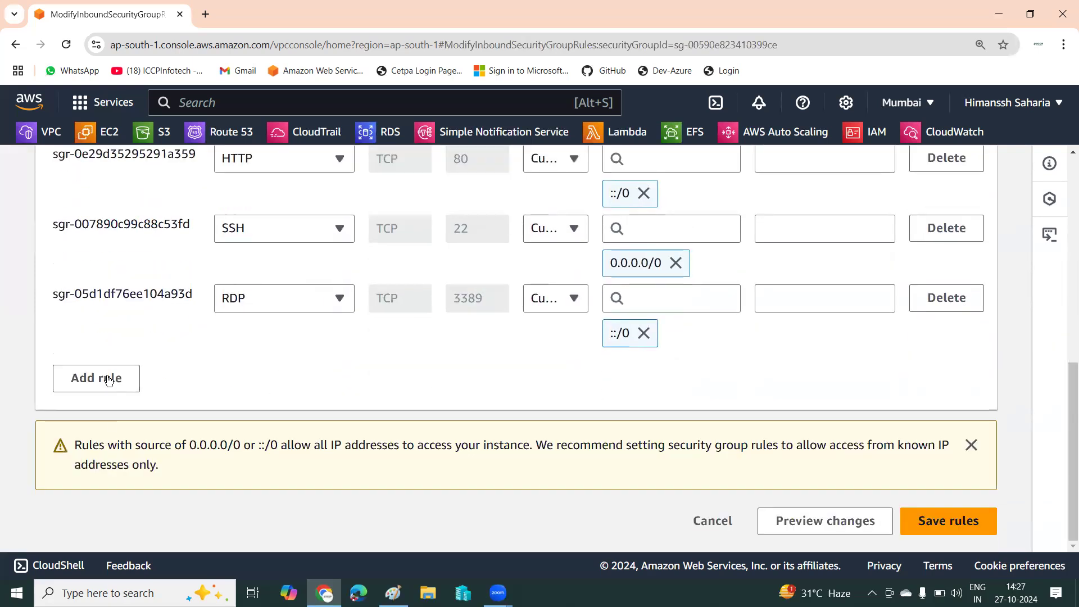
Add another inbound rule to Project-sg and set its type to Custom Protocol.
{"action": "left_click", "coordinate": [107, 378]}
{"action": "left_click", "coordinate": [313, 370]}
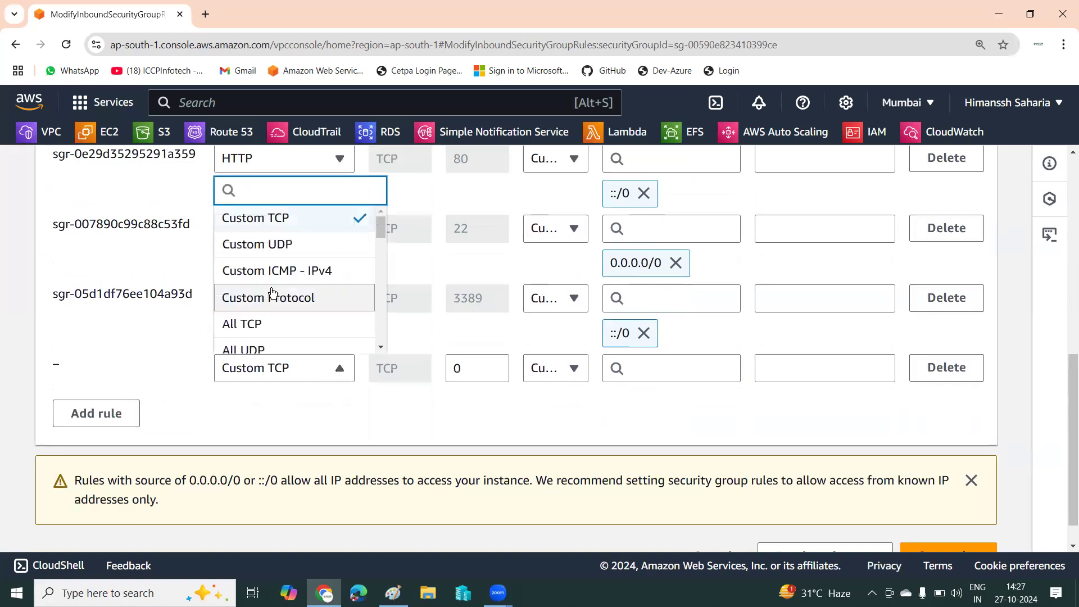
{"action": "left_click", "coordinate": [256, 301]}
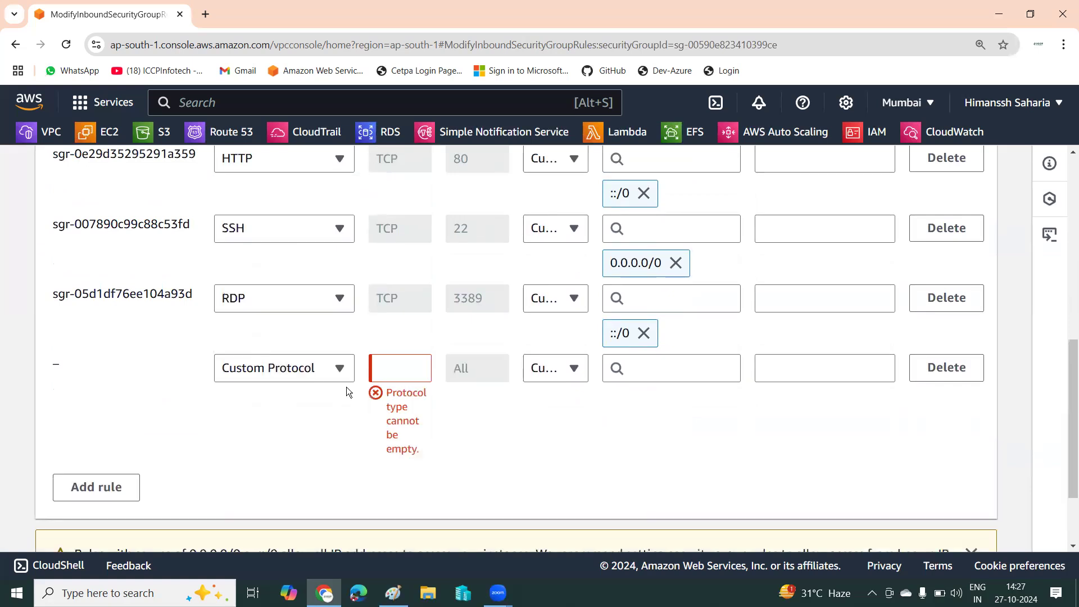
Delete the Custom Protocol rule from Project-sg's inbound rules and review the type, port and source of the remaining rules.
{"action": "left_click", "coordinate": [964, 368]}
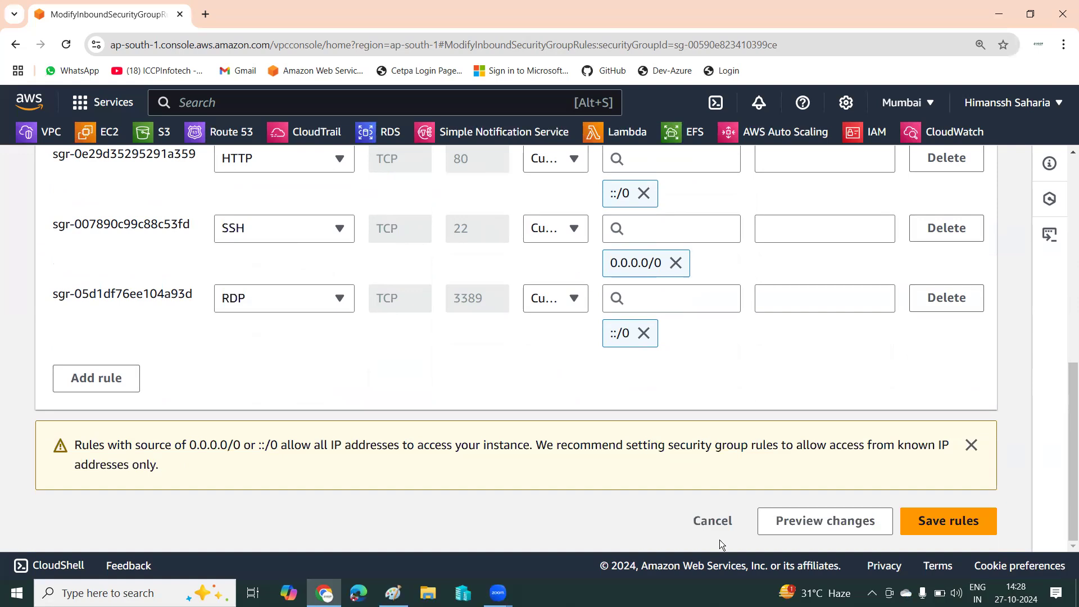
{"action": "scroll", "coordinate": [495, 550], "scroll_direction": "up", "scroll_amount": 10}
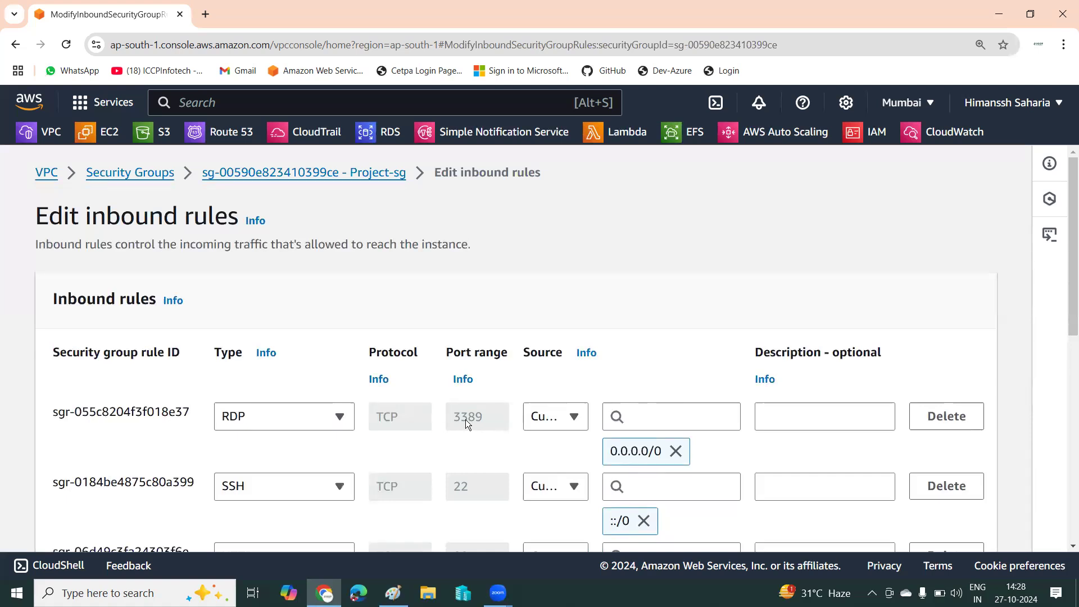
{"action": "scroll", "coordinate": [444, 383], "scroll_direction": "down", "scroll_amount": 3}
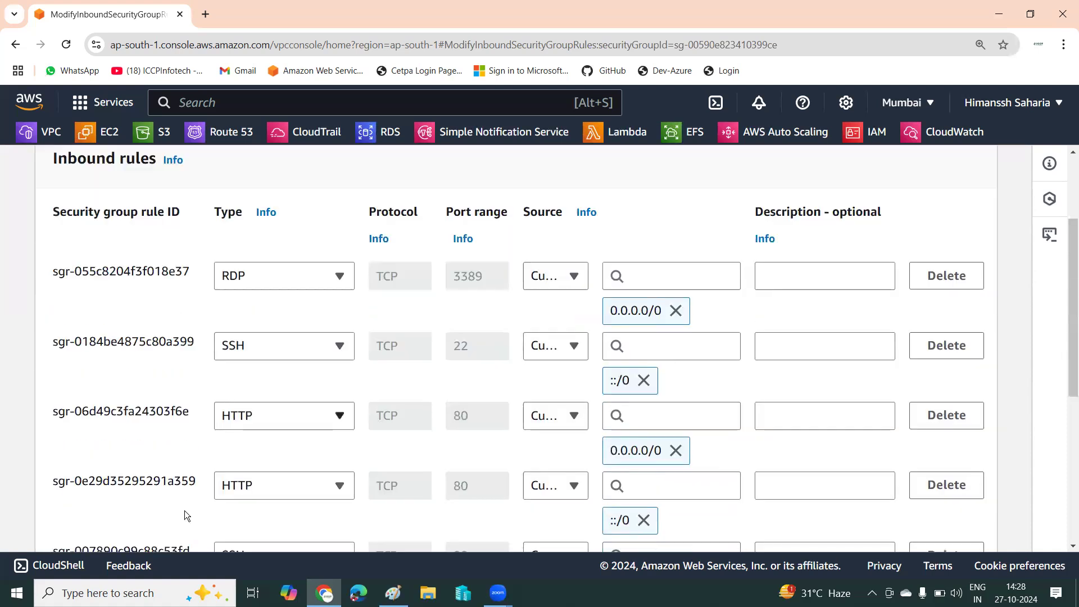
{"action": "scroll", "coordinate": [178, 514], "scroll_direction": "down", "scroll_amount": 3}
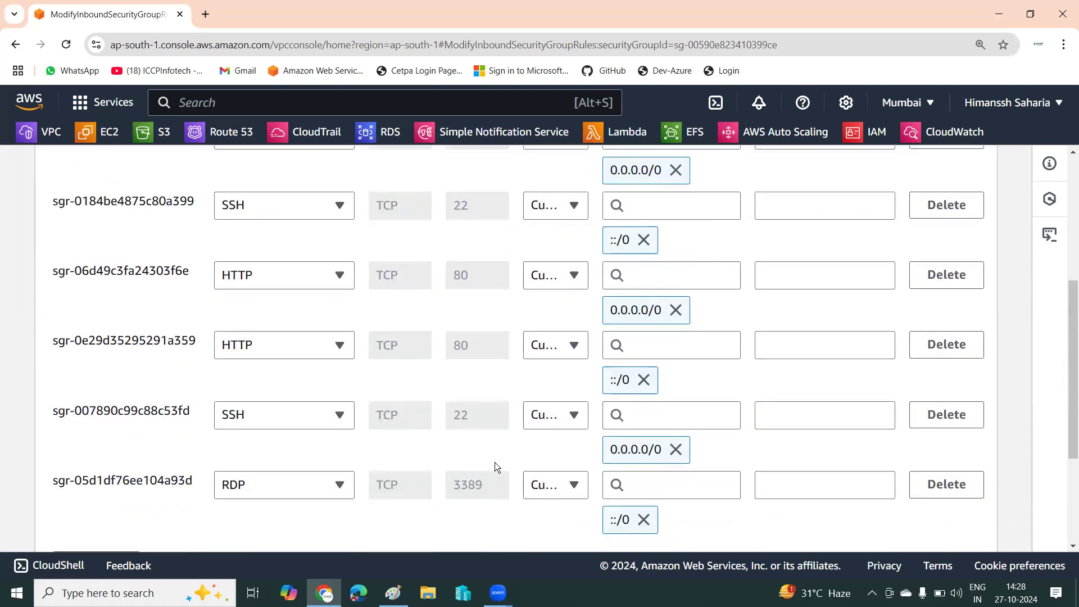
{"action": "scroll", "coordinate": [495, 459], "scroll_direction": "up", "scroll_amount": 6}
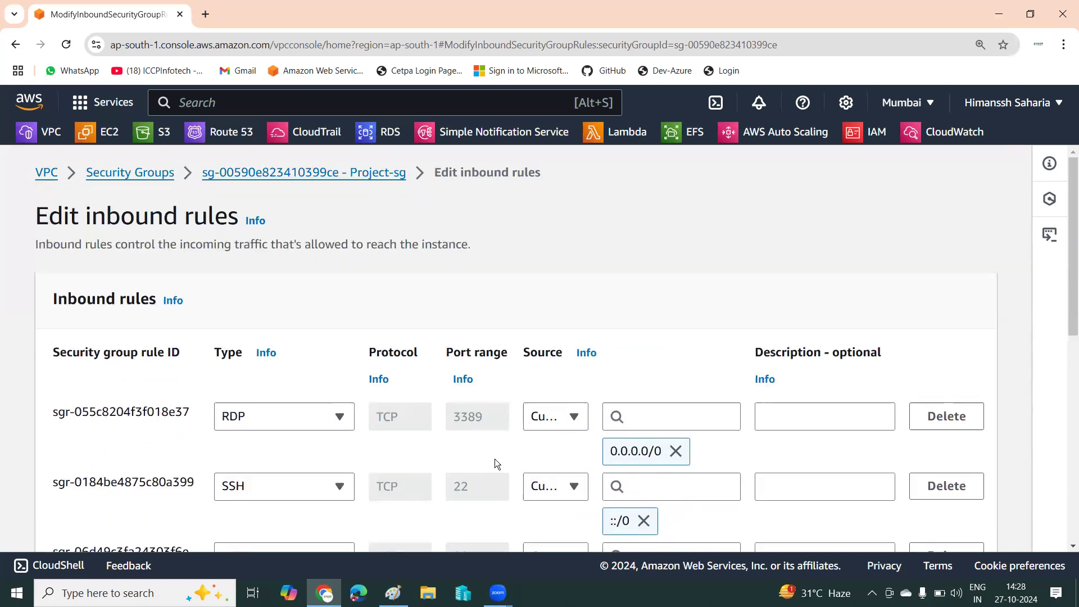
{"action": "scroll", "coordinate": [562, 487], "scroll_direction": "down", "scroll_amount": 1}
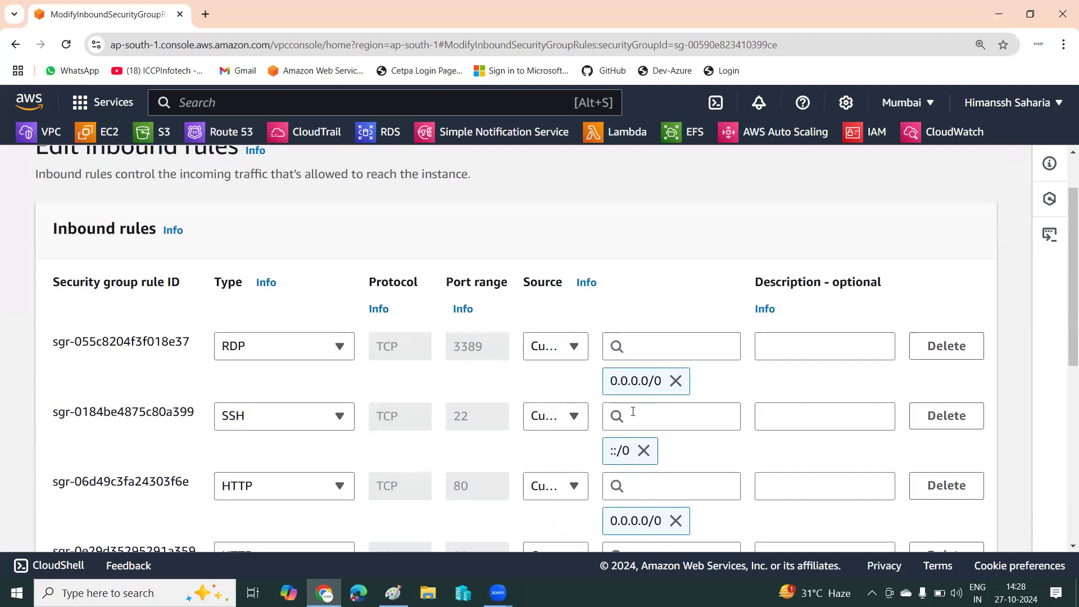
{"action": "scroll", "coordinate": [144, 277], "scroll_direction": "up", "scroll_amount": 1}
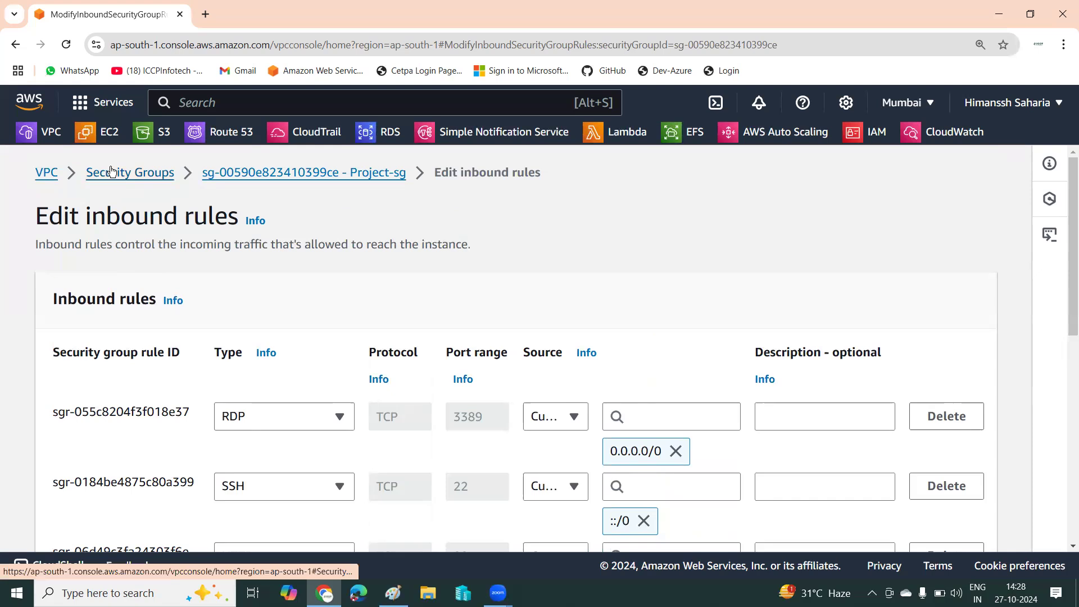
{"action": "scroll", "coordinate": [111, 170], "scroll_direction": "down", "scroll_amount": 3}
{"action": "scroll", "coordinate": [112, 174], "scroll_direction": "down", "scroll_amount": 4}
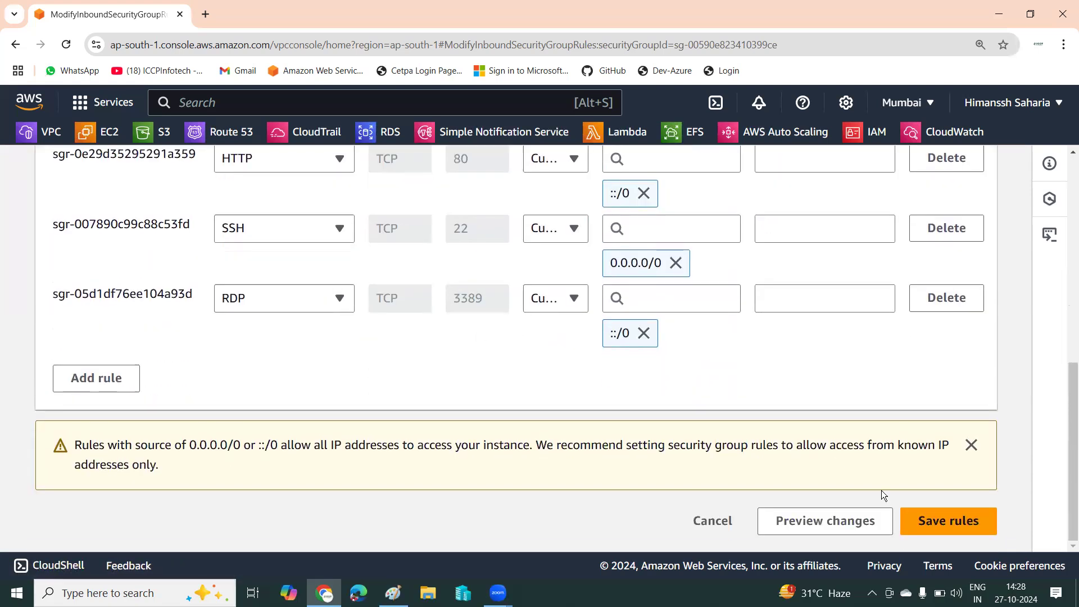
Try to save the inbound rules of Project-sg, and leave rule editing for the security group's details page.
{"action": "left_click", "coordinate": [964, 532]}
{"action": "scroll", "coordinate": [776, 337], "scroll_direction": "down", "scroll_amount": 1}
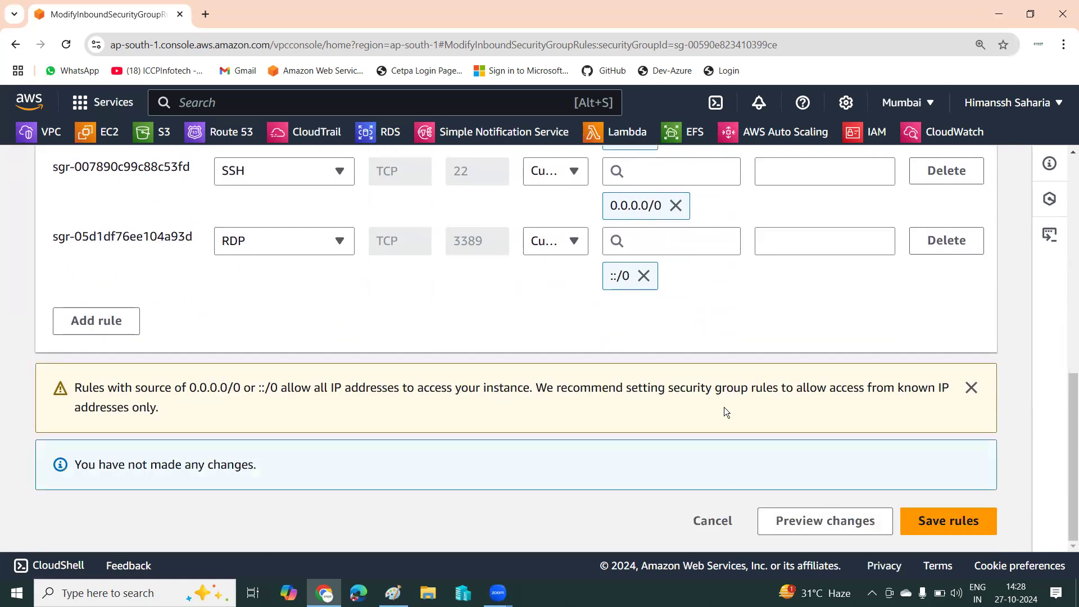
{"action": "left_click", "coordinate": [711, 520]}
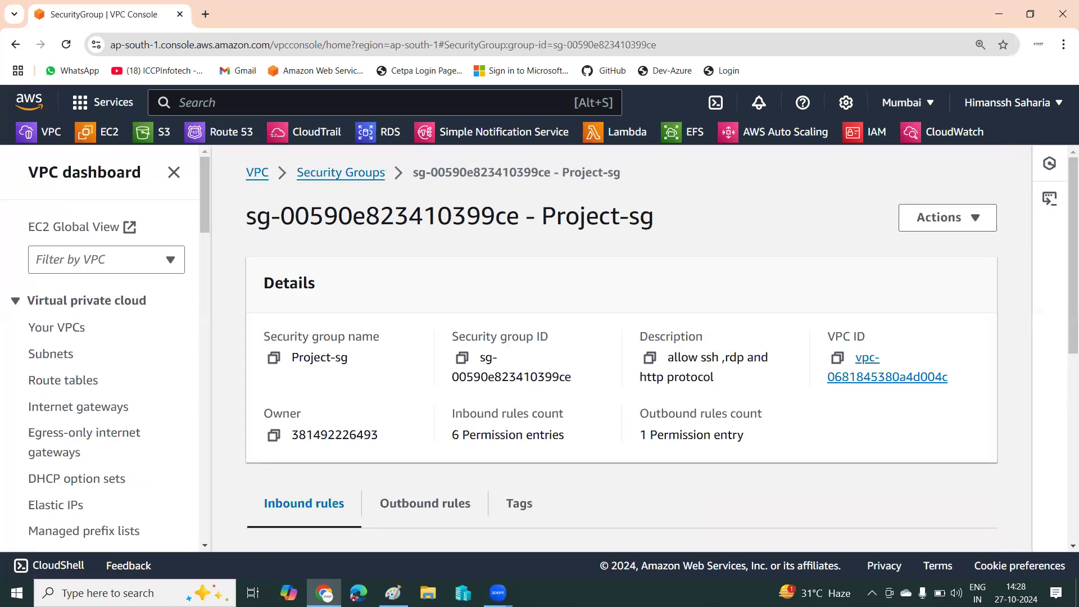
Switch to the Paint notes and look over the setup plan and the security group diagram.
{"action": "key", "text": "alt+Tab"}
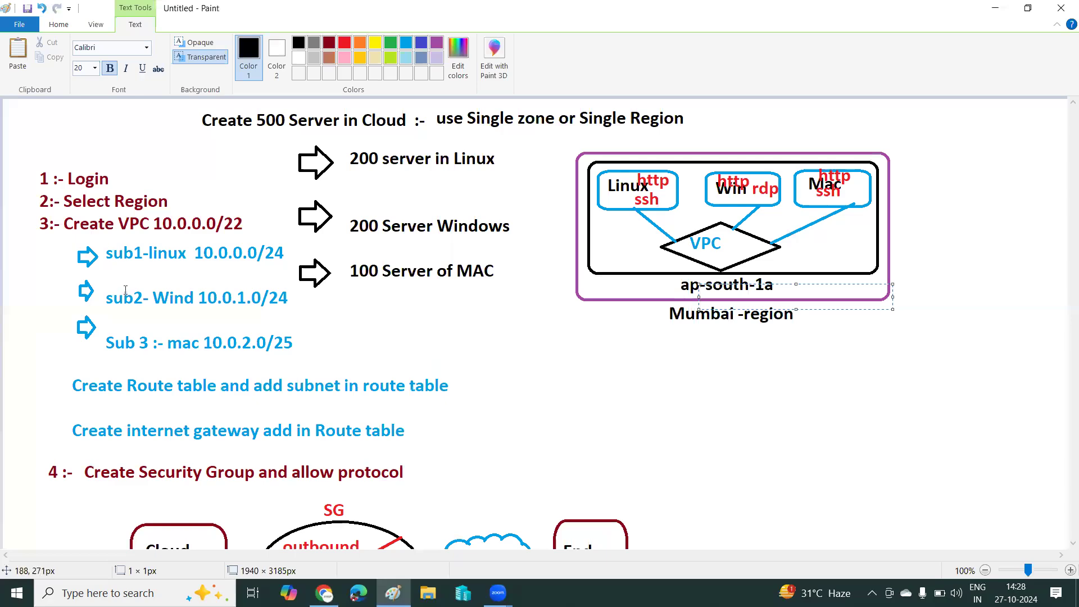
{"action": "scroll", "coordinate": [130, 306], "scroll_direction": "down", "scroll_amount": 6}
{"action": "scroll", "coordinate": [128, 303], "scroll_direction": "up", "scroll_amount": 2}
{"action": "scroll", "coordinate": [129, 303], "scroll_direction": "up", "scroll_amount": 4}
{"action": "scroll", "coordinate": [129, 303], "scroll_direction": "down", "scroll_amount": 4}
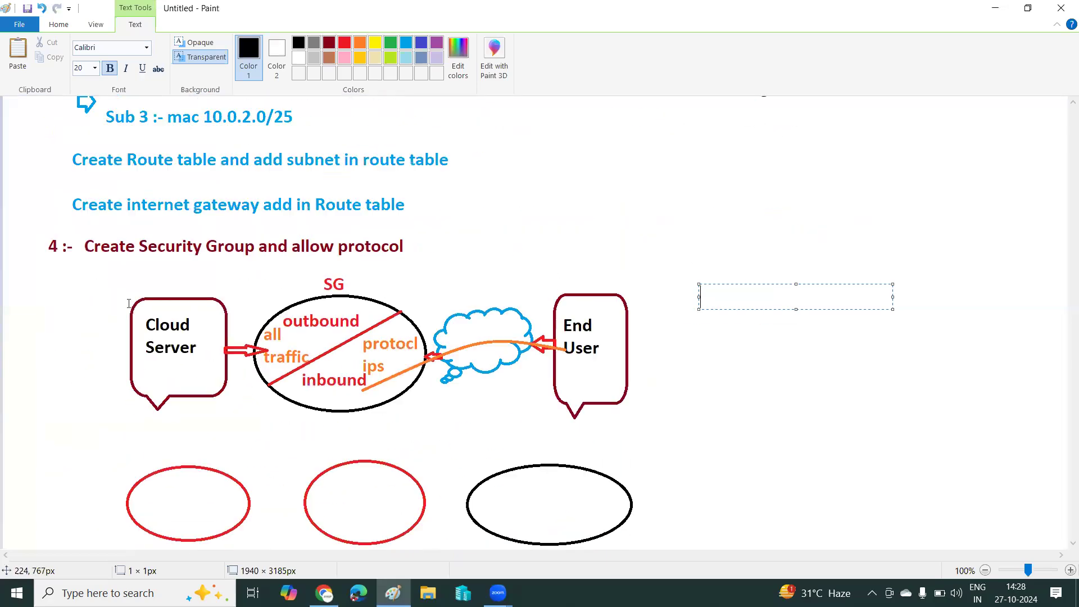
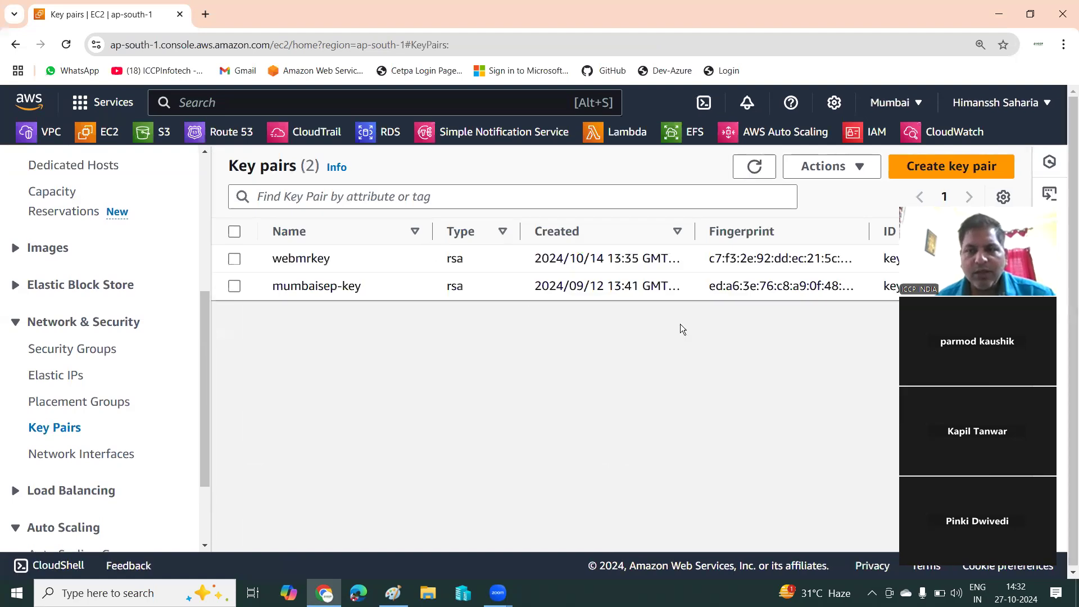
Create an EC2 key pair named project-key of type RSA with the .pem private key file format.
{"action": "left_click", "coordinate": [952, 167]}
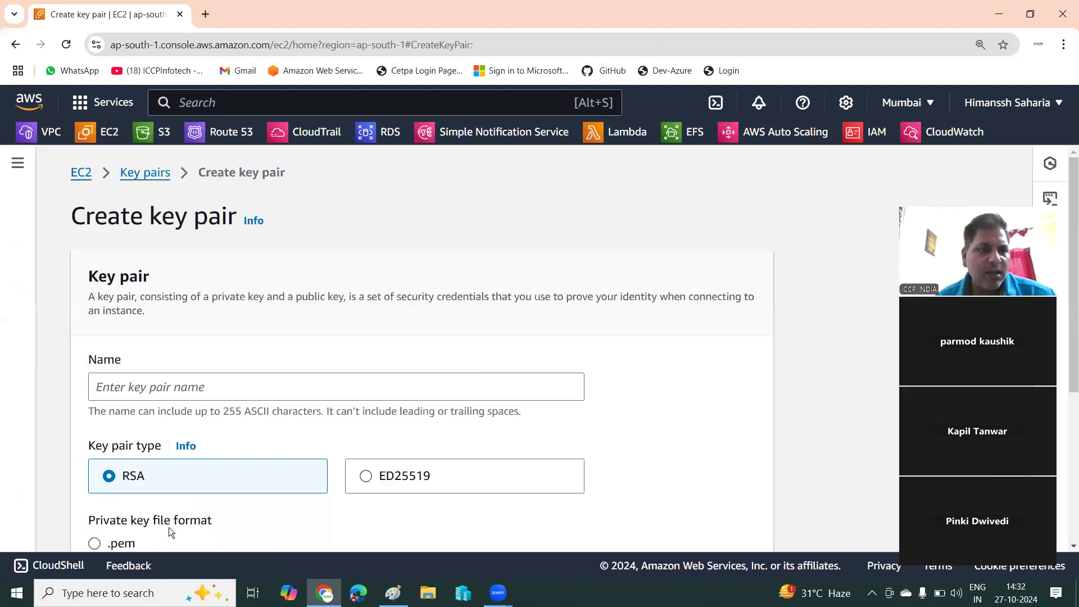
{"action": "left_click", "coordinate": [156, 387]}
{"action": "type", "text": "p"}
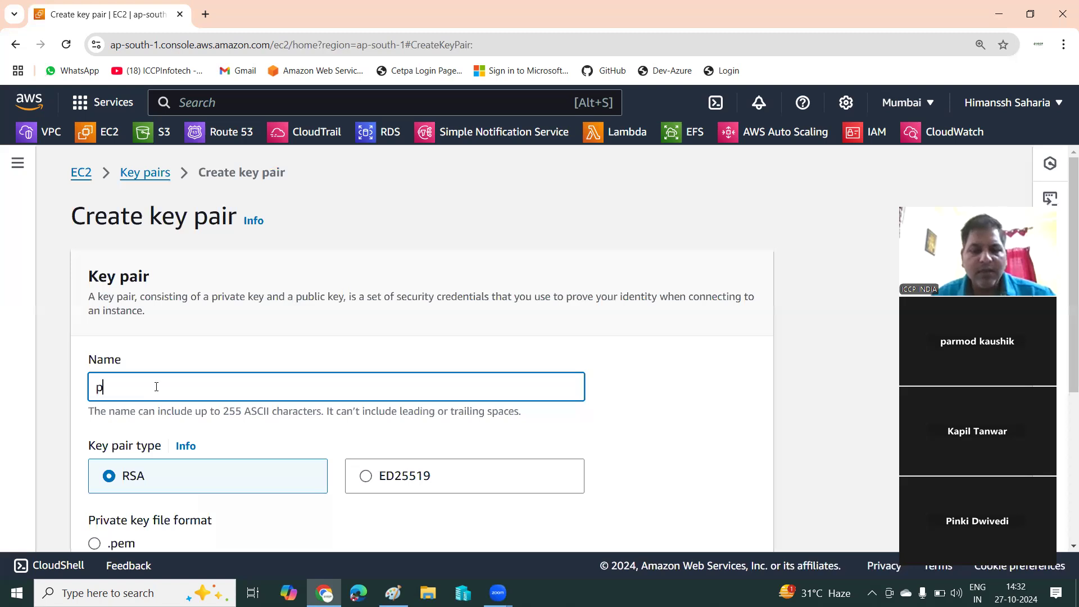
{"action": "type", "text": "roject-key"}
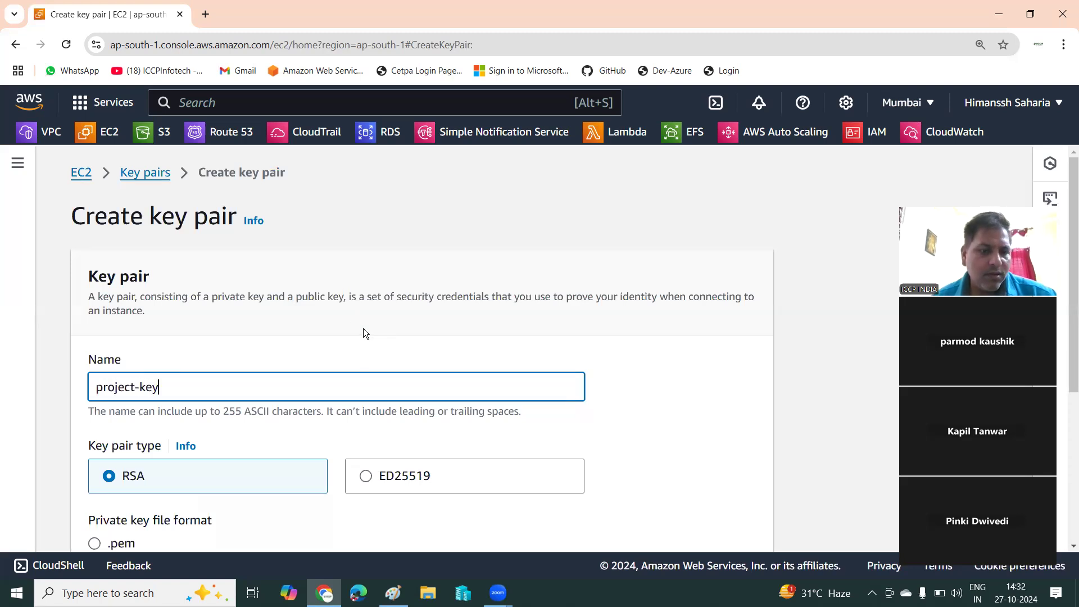
{"action": "scroll", "coordinate": [364, 335], "scroll_direction": "down", "scroll_amount": 3}
{"action": "left_click", "coordinate": [95, 333]}
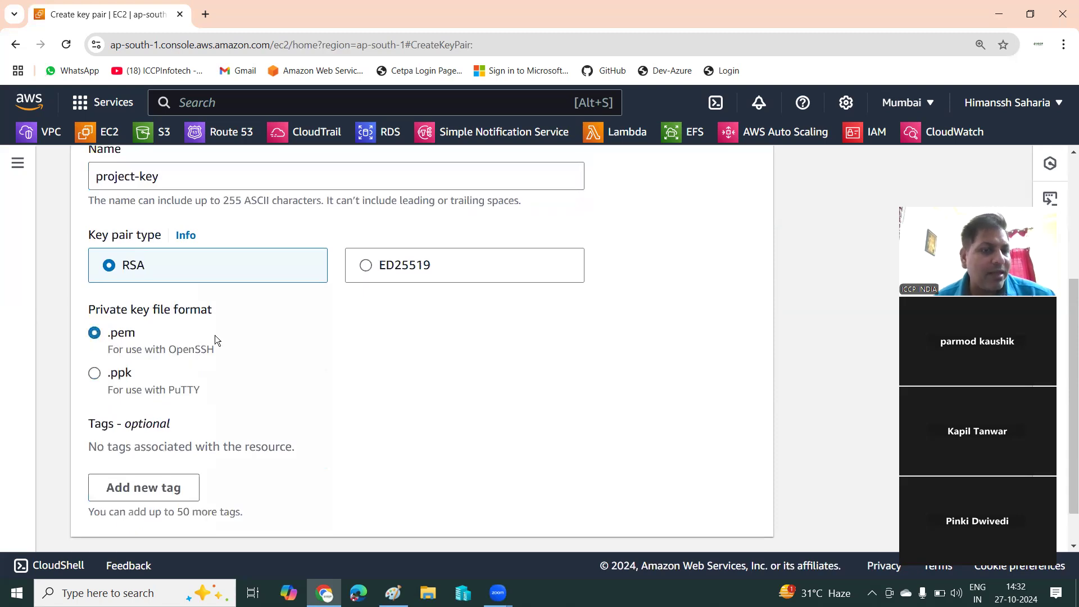
{"action": "scroll", "coordinate": [435, 362], "scroll_direction": "down", "scroll_amount": 1}
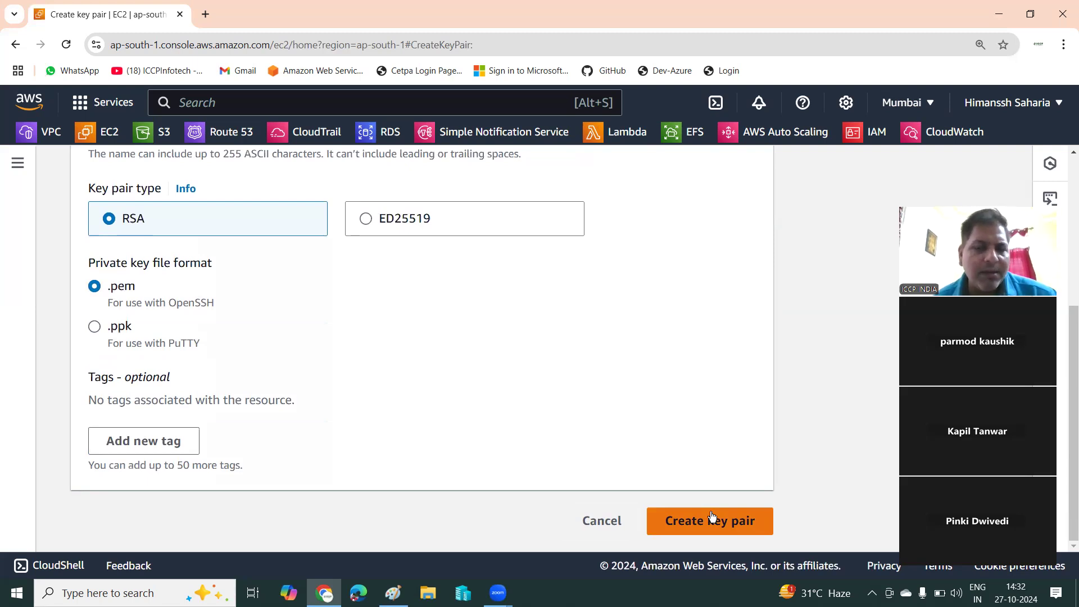
{"action": "left_click", "coordinate": [711, 515]}
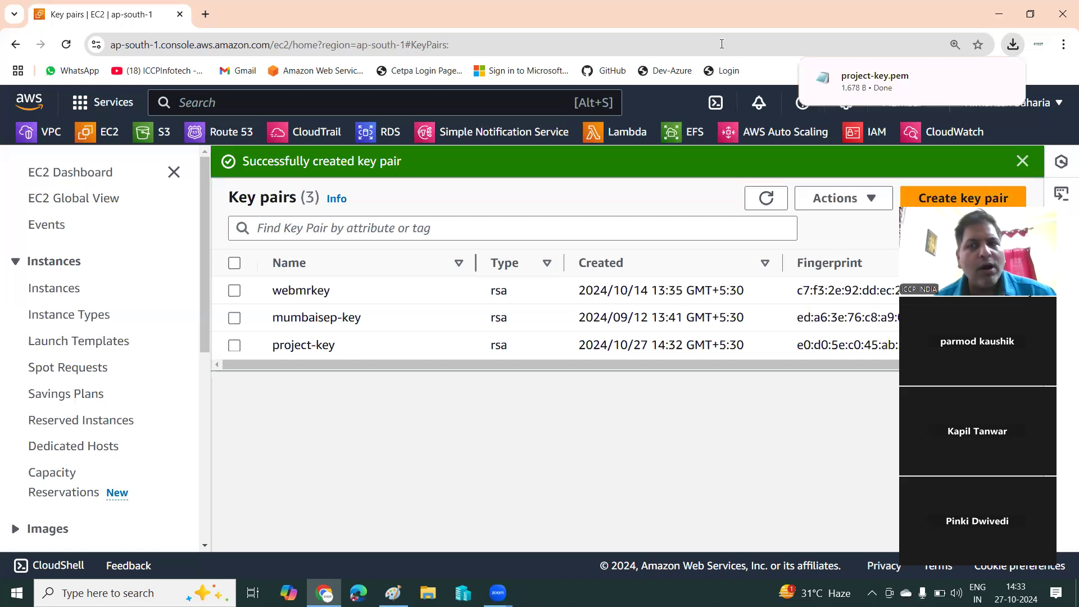
Switch to Paint and add an orange text note reading "6 :- select AMI o/S" in the blank area below the diagrams.
{"action": "left_click", "coordinate": [1010, 14]}
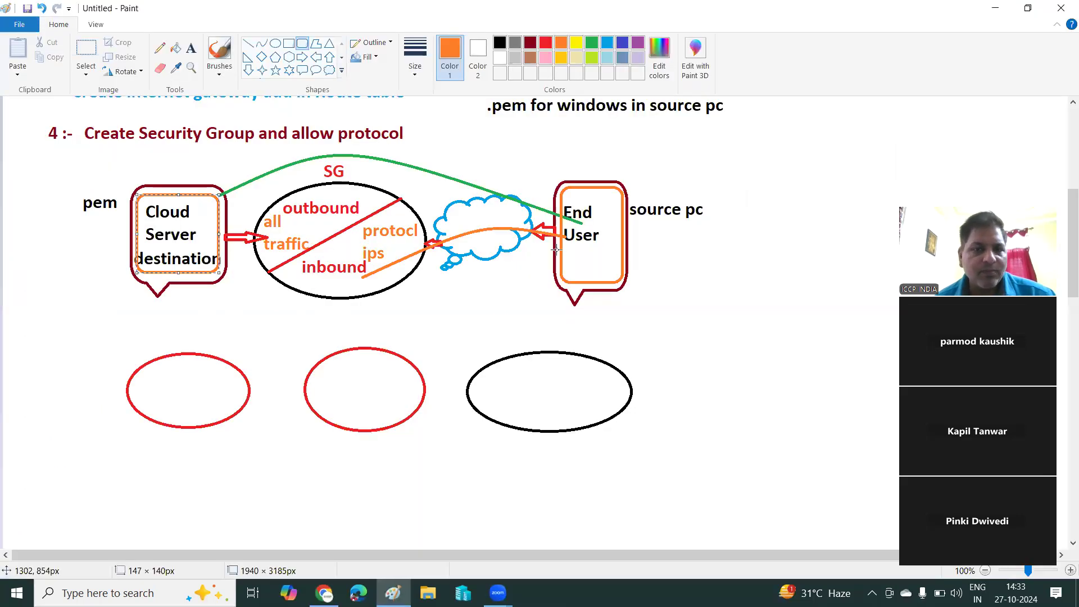
{"action": "scroll", "coordinate": [559, 267], "scroll_direction": "up", "scroll_amount": 4}
{"action": "scroll", "coordinate": [559, 267], "scroll_direction": "down", "scroll_amount": 10}
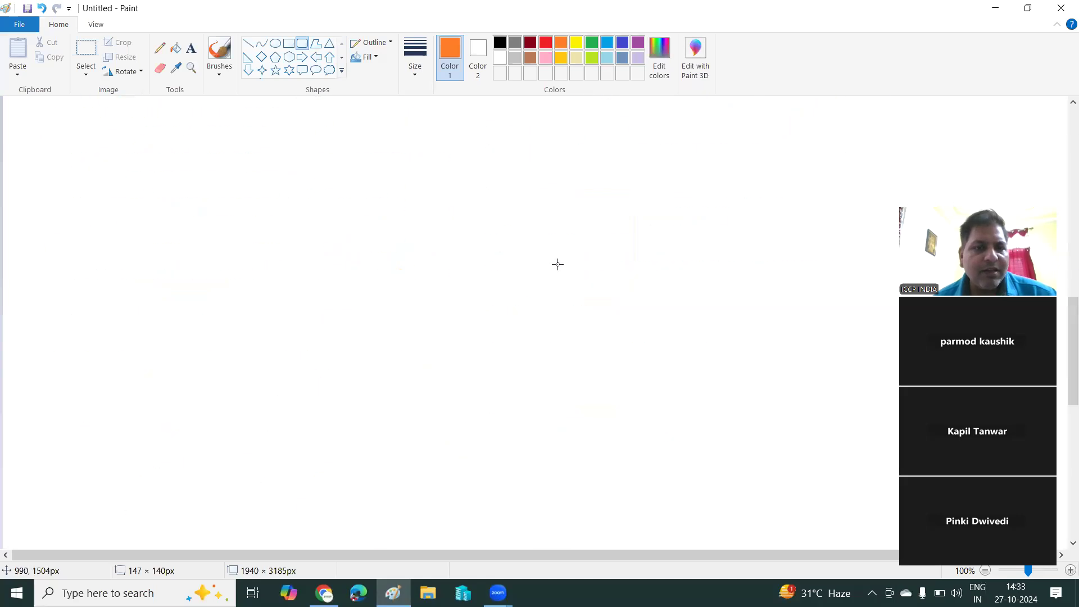
{"action": "left_click", "coordinate": [191, 47]}
{"action": "left_click", "coordinate": [55, 128]}
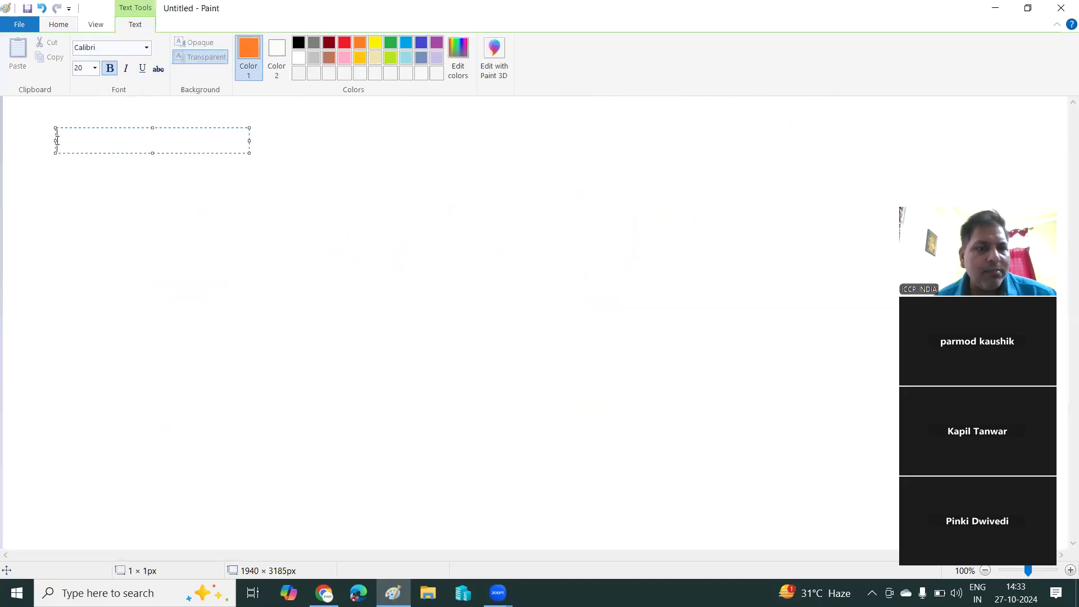
{"action": "type", "text": "6"}
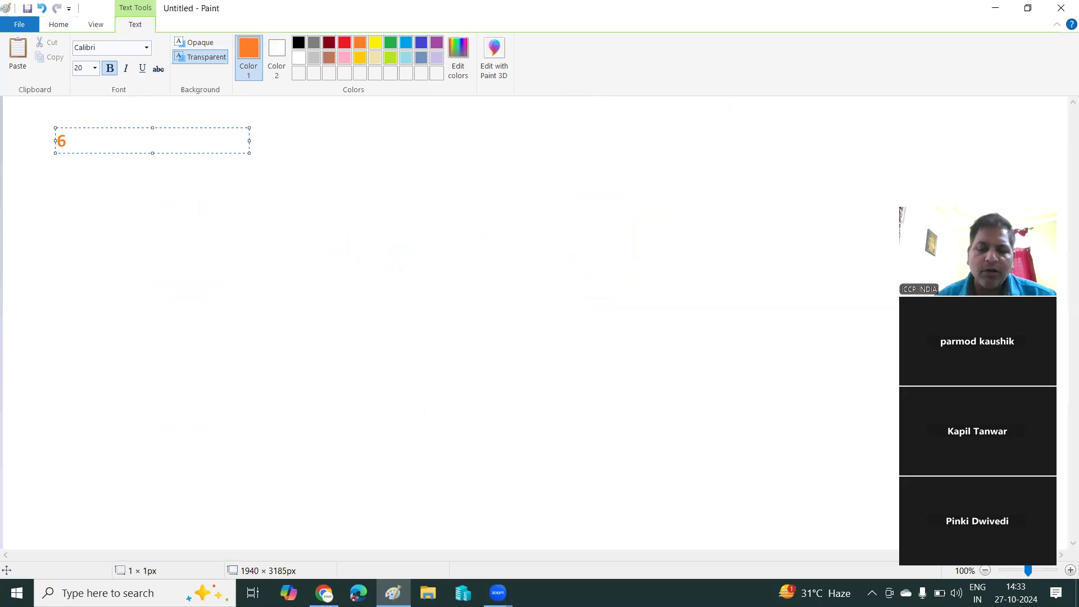
{"action": "type", "text": " :-    sele"}
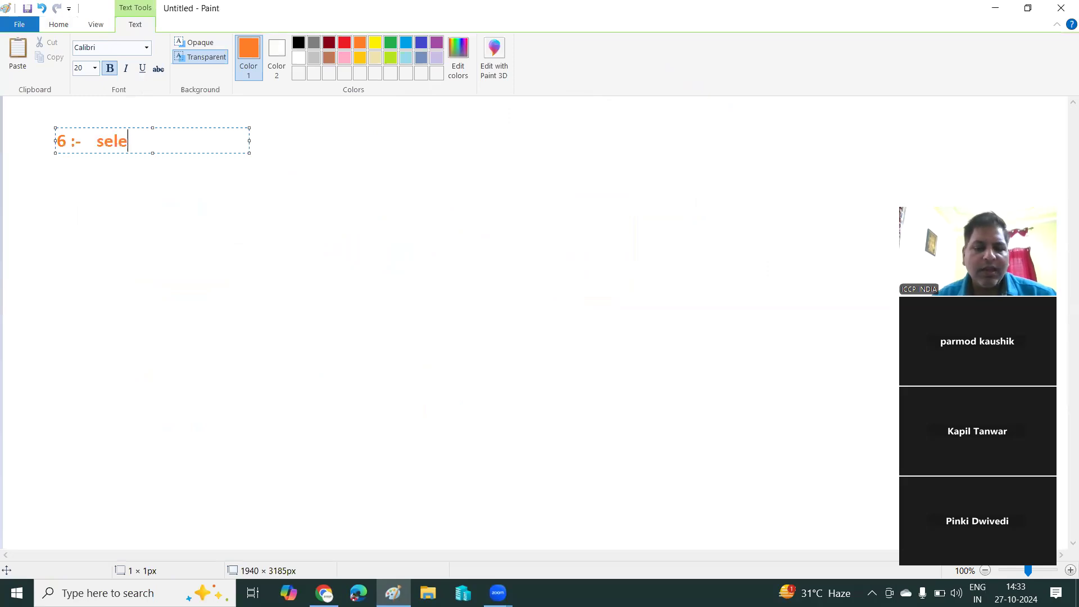
{"action": "type", "text": "ct AM"}
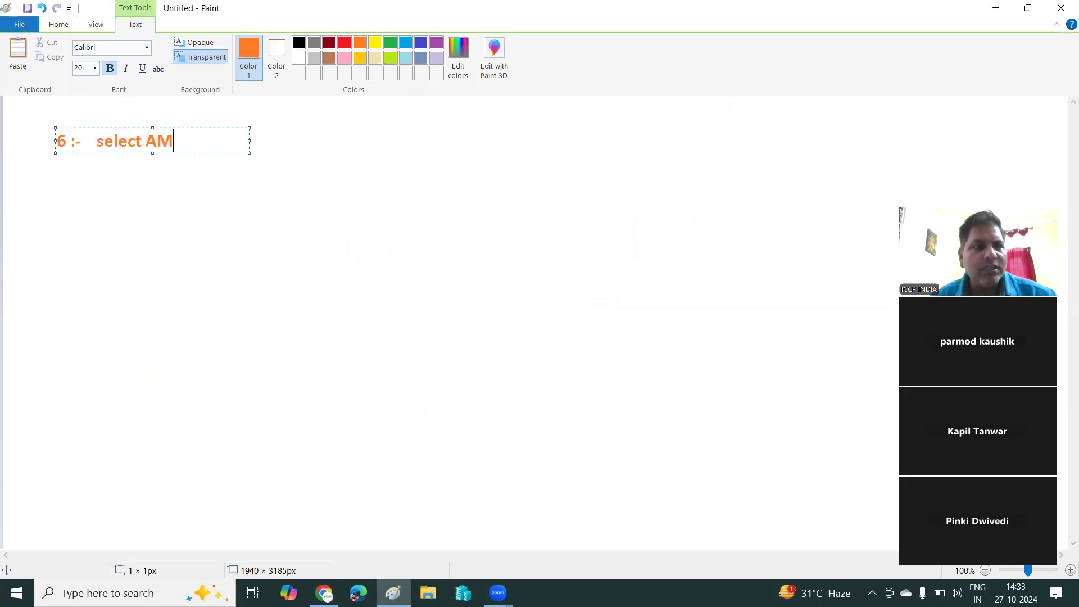
{"action": "type", "text": "I 0"}
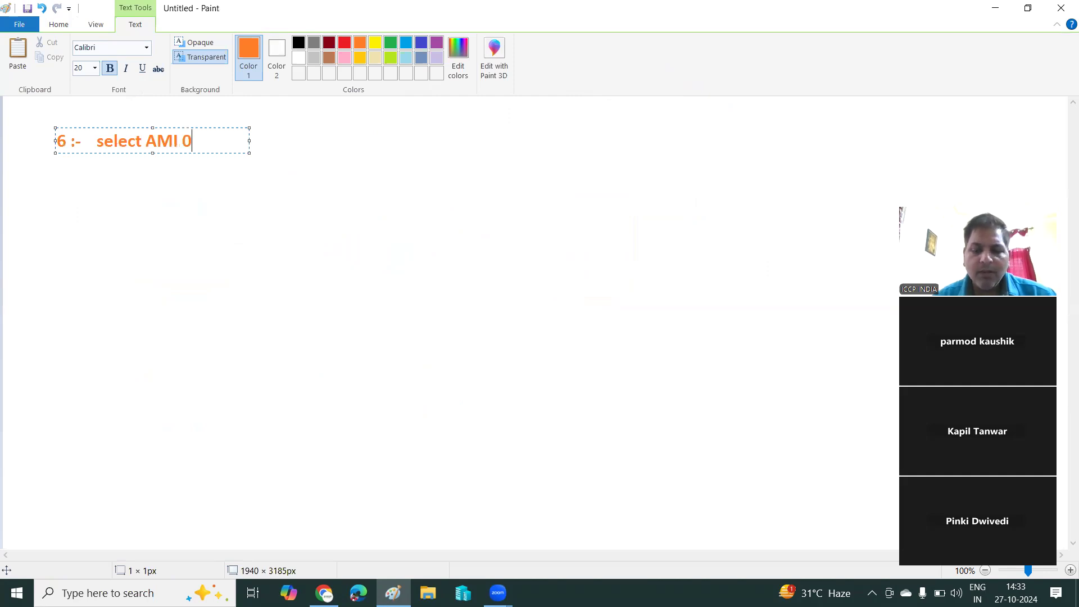
{"action": "type", "text": "o/S"}
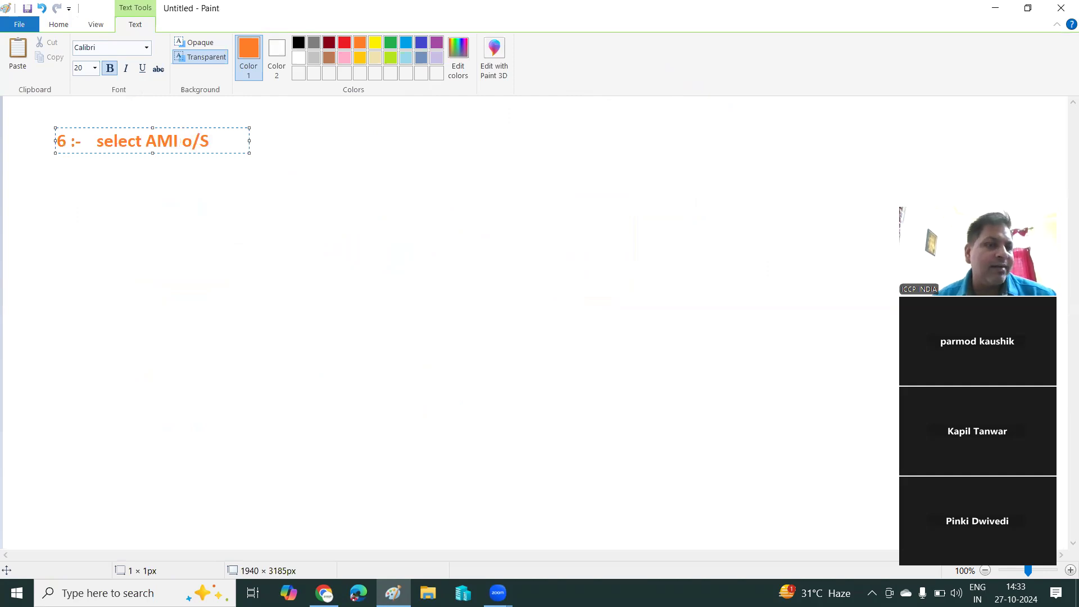
Add a second line reading "7 :- Select instance type" to the orange text note below "6 :- select AMI o/S".
{"action": "key", "text": "Return"}
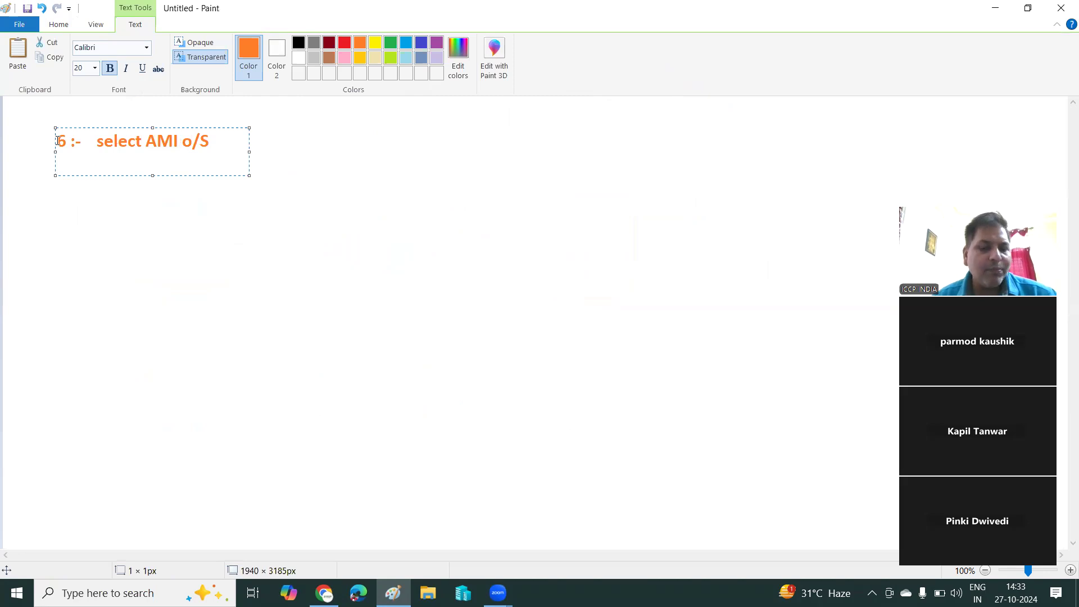
{"action": "type", "text": "7"}
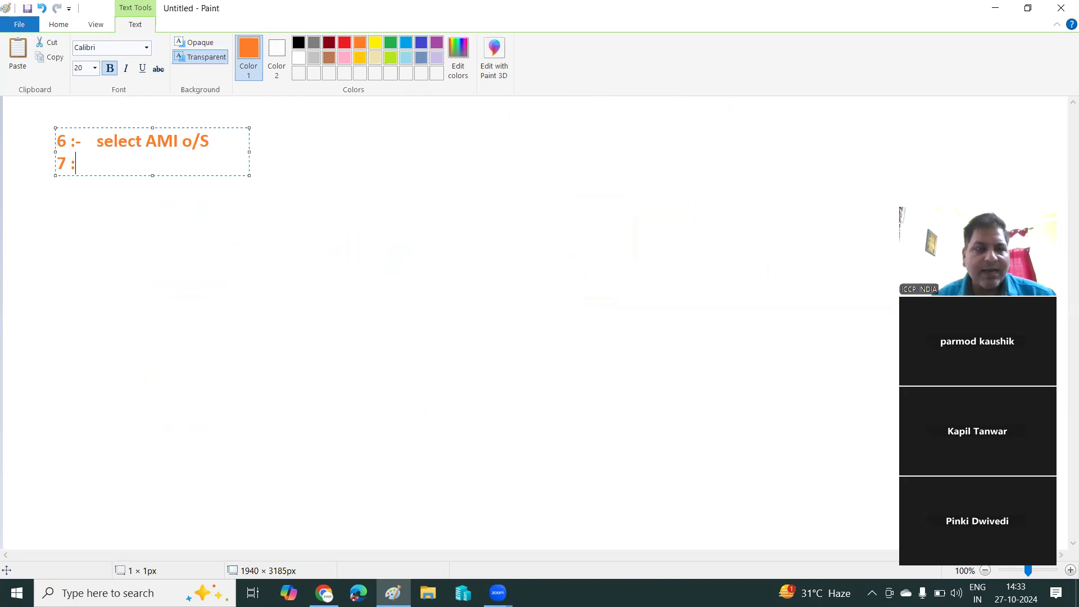
{"action": "type", "text": " :- Sle"}
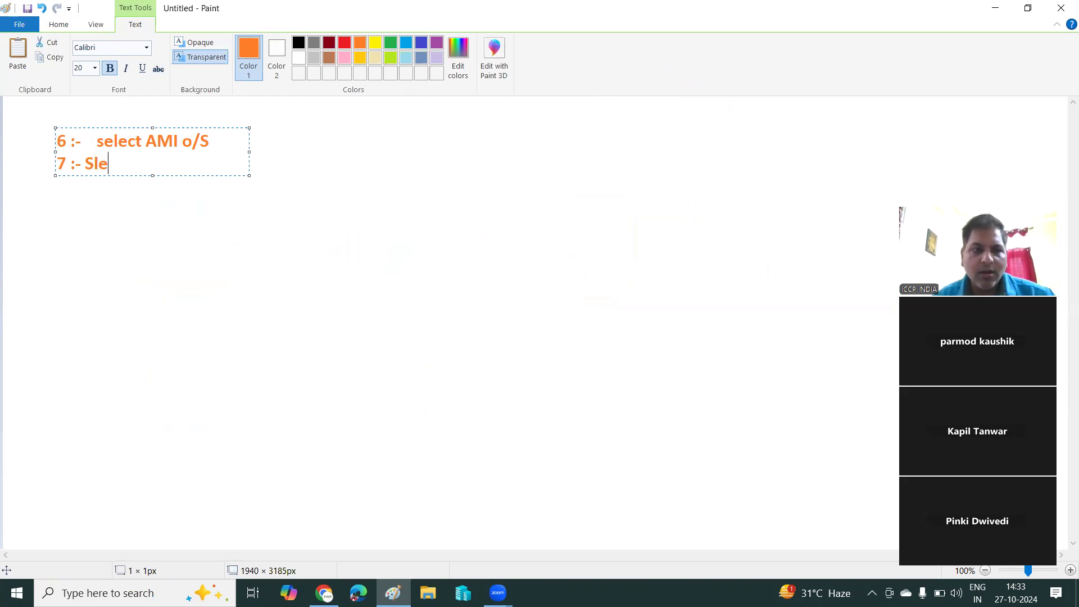
{"action": "key", "text": "BackSpace"}
{"action": "key", "text": "BackSpace"}
{"action": "type", "text": "ele"}
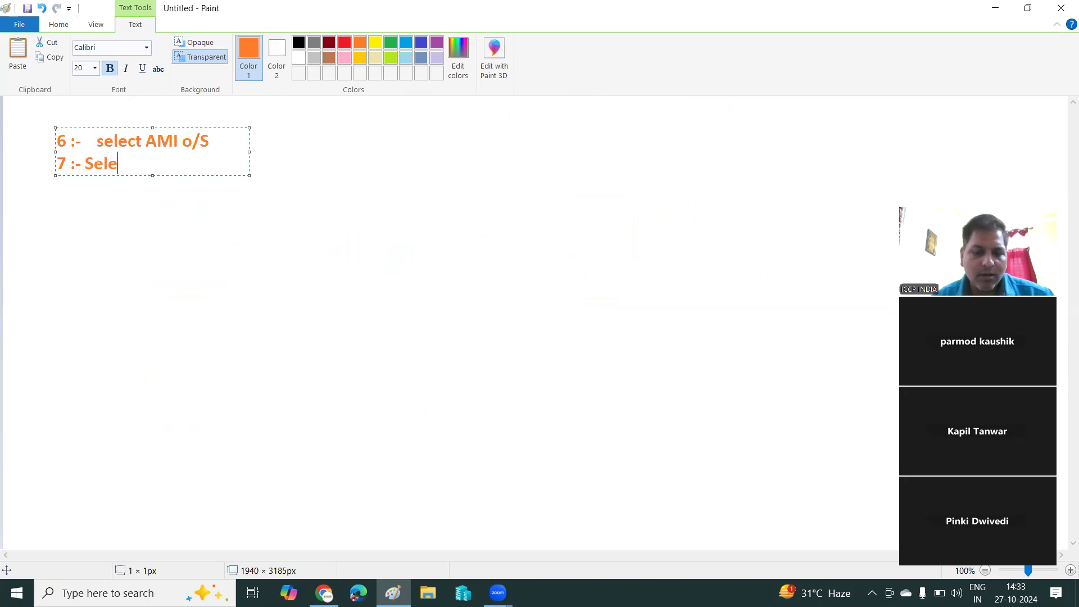
{"action": "type", "text": "ct insta"}
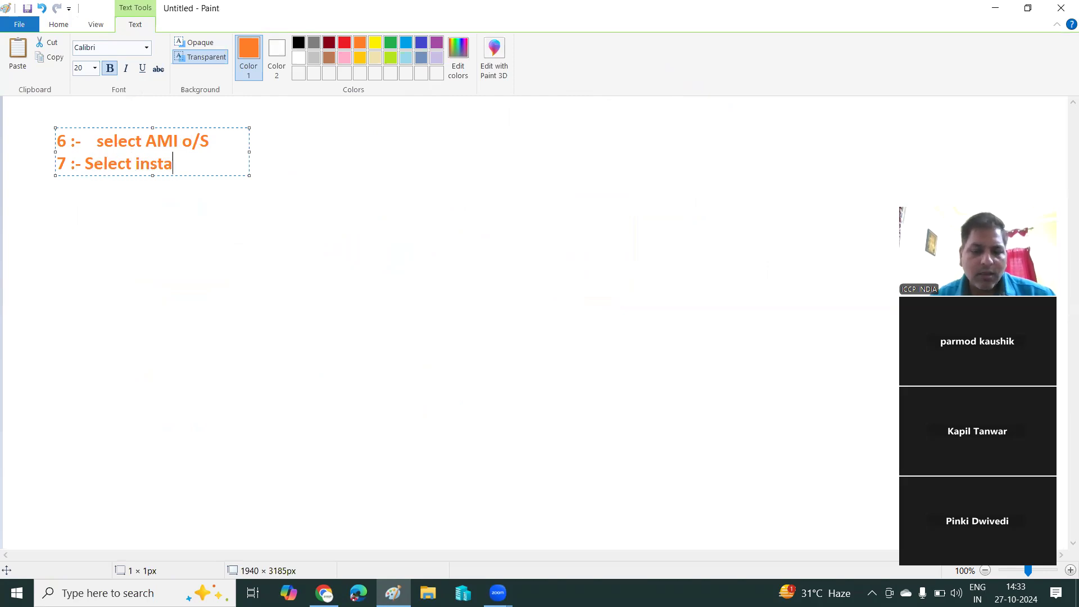
{"action": "type", "text": "nce type"}
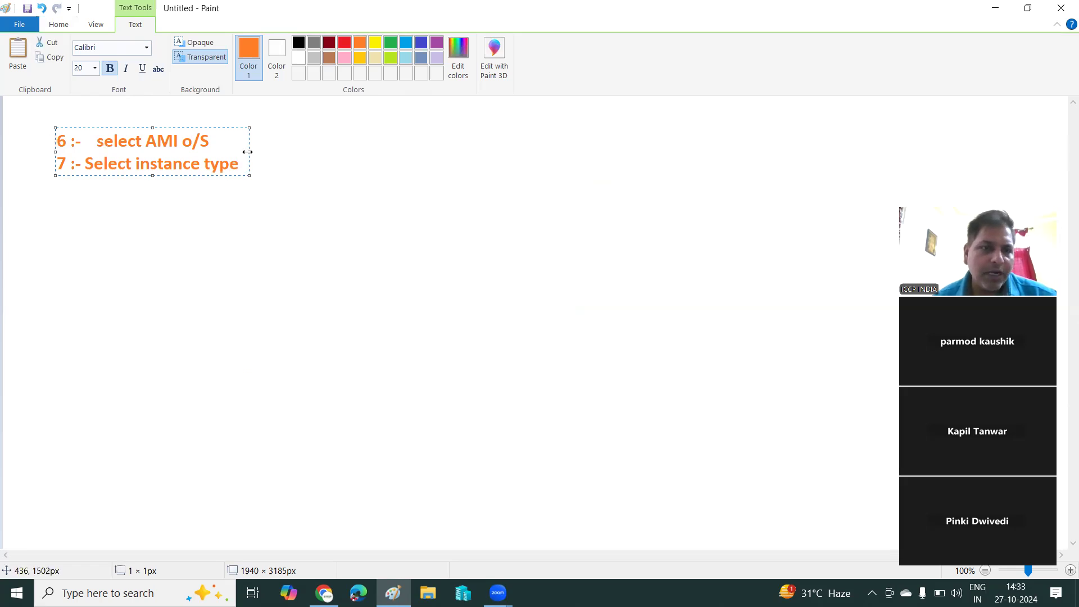
Widen the note's text box and extend line 7 with "H/W t2.micro".
{"action": "left_click_drag", "start_coordinate": [247, 153], "coordinate": [509, 155]}
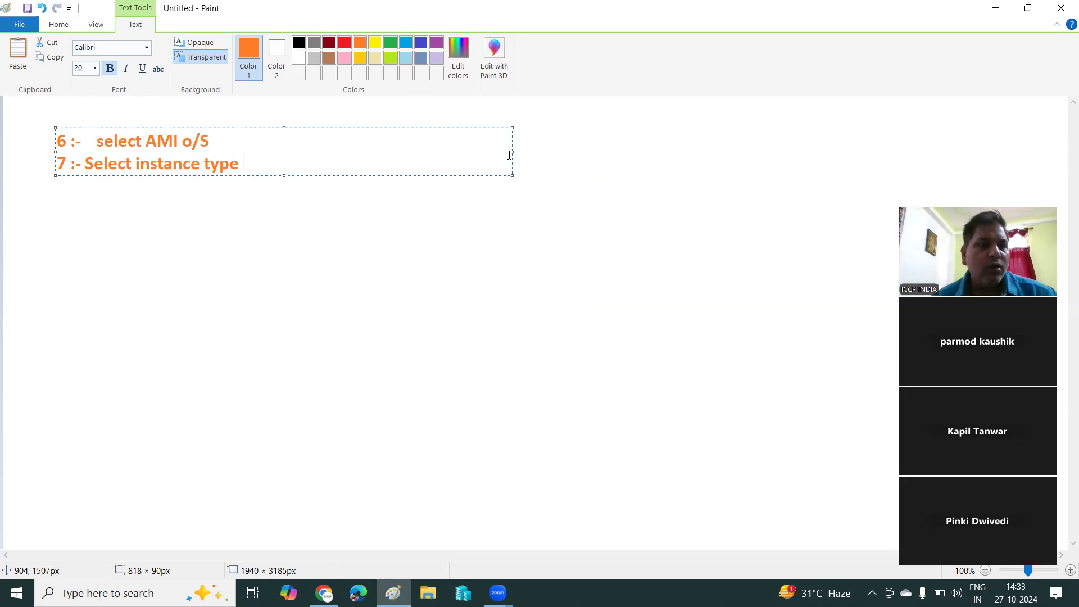
{"action": "type", "text": "H"}
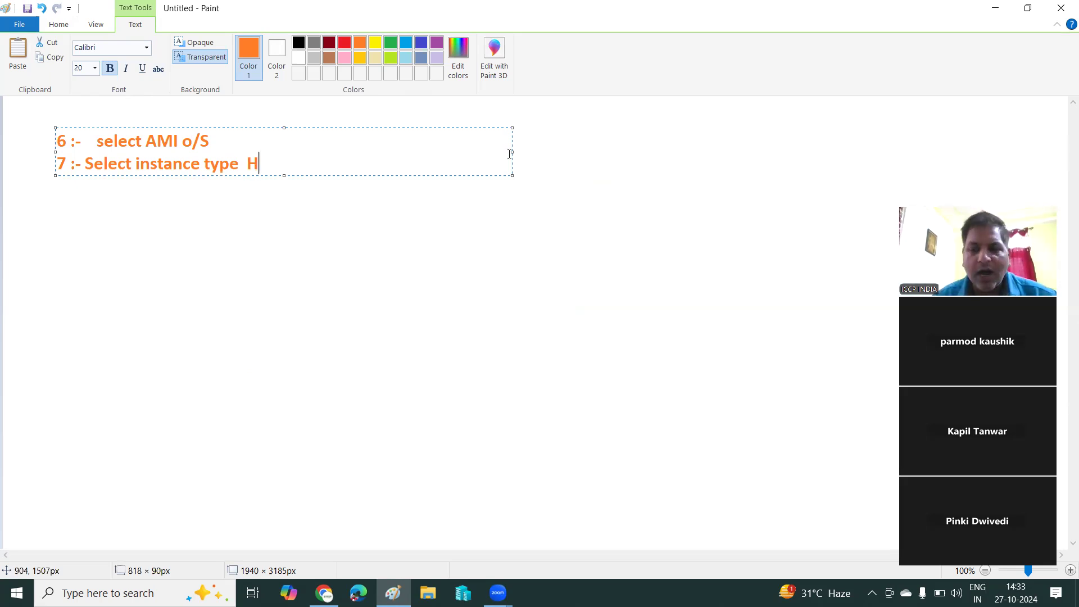
{"action": "type", "text": "/W"}
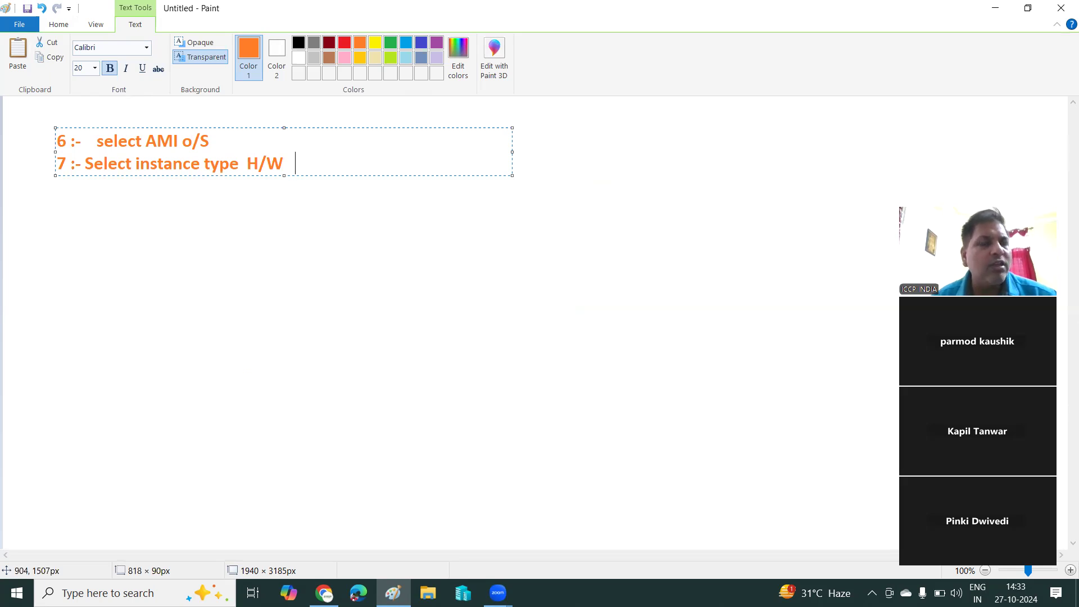
{"action": "type", "text": "   t2.micro"}
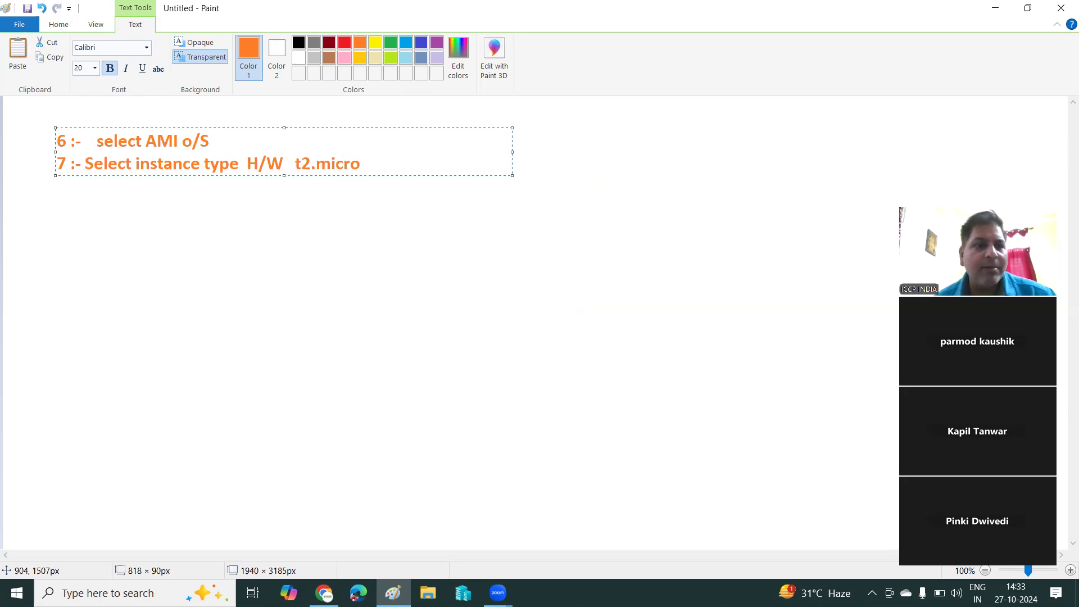
{"action": "left_click", "coordinate": [320, 240]}
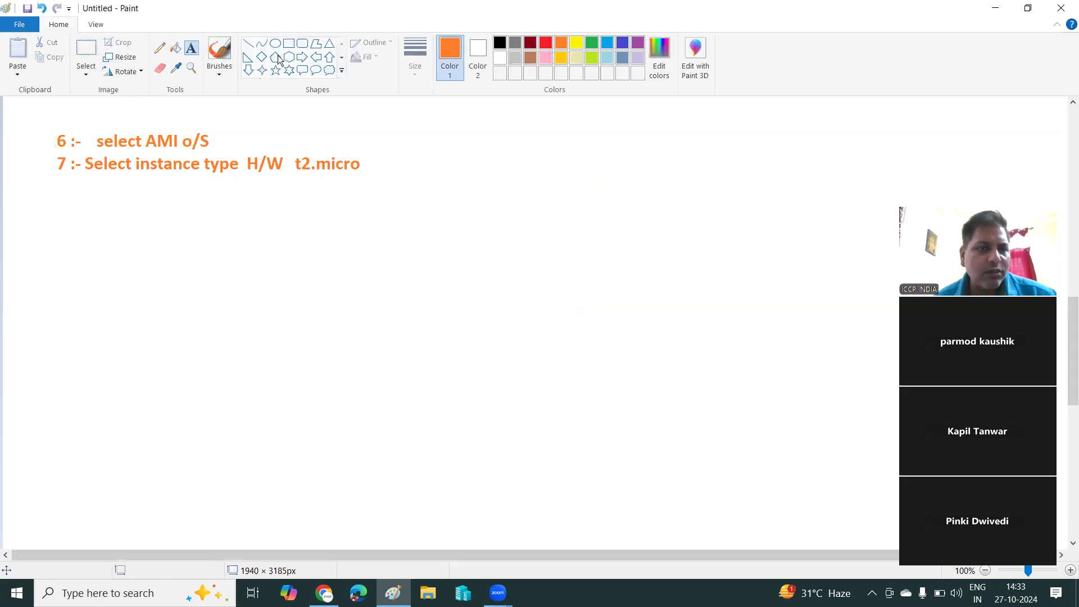
Review the notes from the server plan and VPC steps through the security group diagram to steps 6 and 7.
{"action": "left_click", "coordinate": [159, 204]}
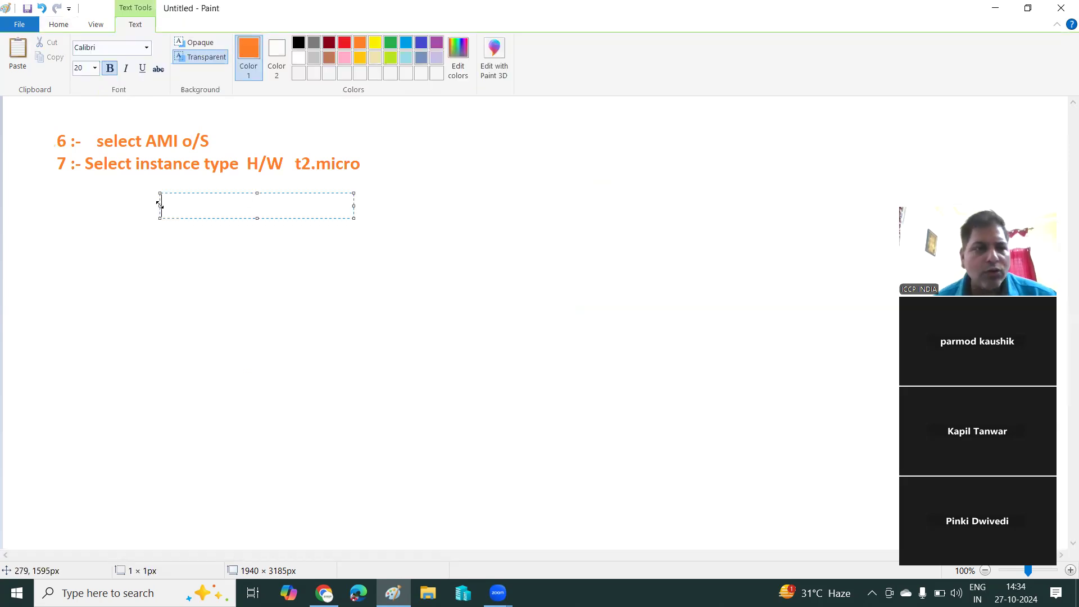
{"action": "left_click", "coordinate": [252, 336]}
{"action": "scroll", "coordinate": [267, 326], "scroll_direction": "up", "scroll_amount": 15}
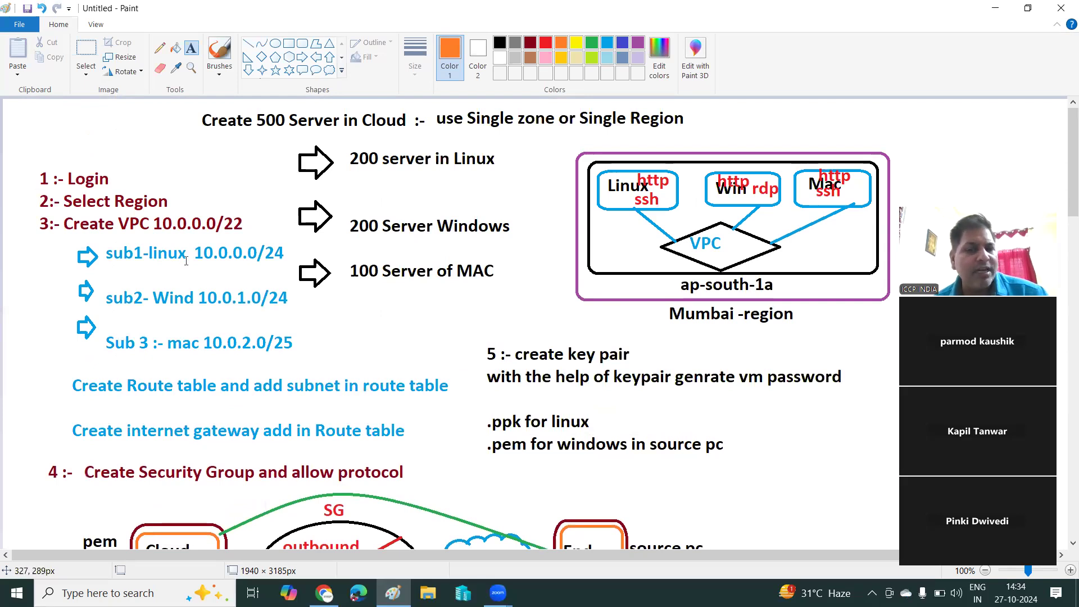
{"action": "scroll", "coordinate": [186, 261], "scroll_direction": "down", "scroll_amount": 4}
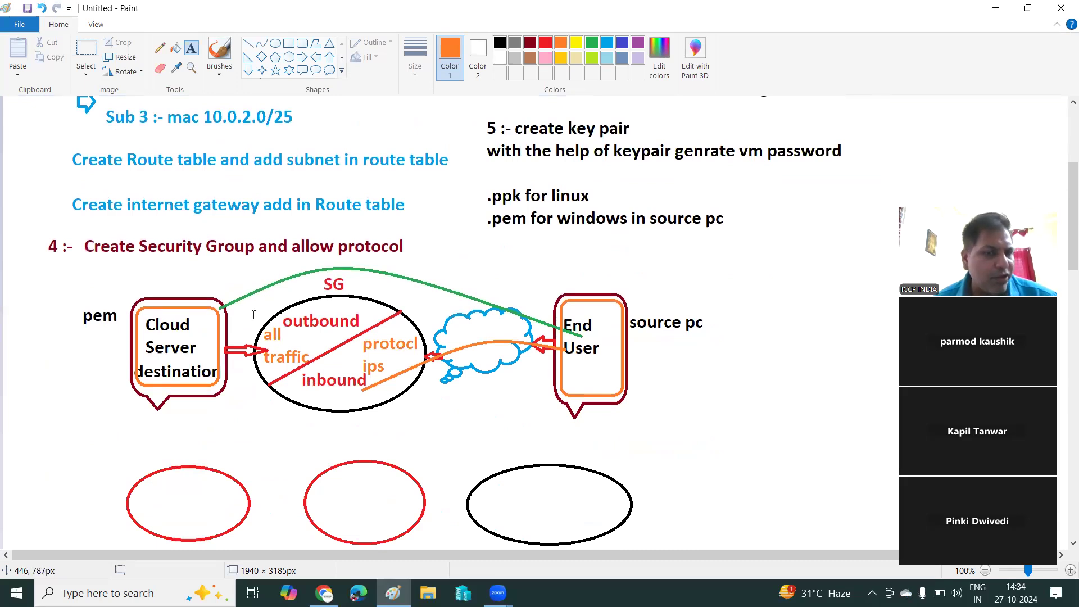
{"action": "scroll", "coordinate": [326, 345], "scroll_direction": "up", "scroll_amount": 4}
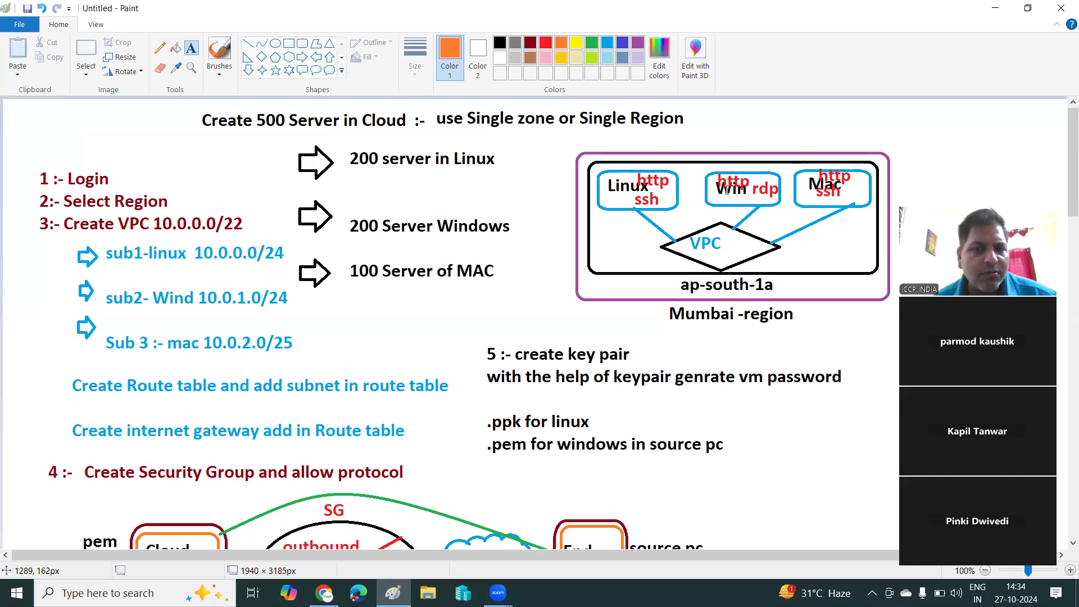
{"action": "scroll", "coordinate": [385, 341], "scroll_direction": "down", "scroll_amount": 4}
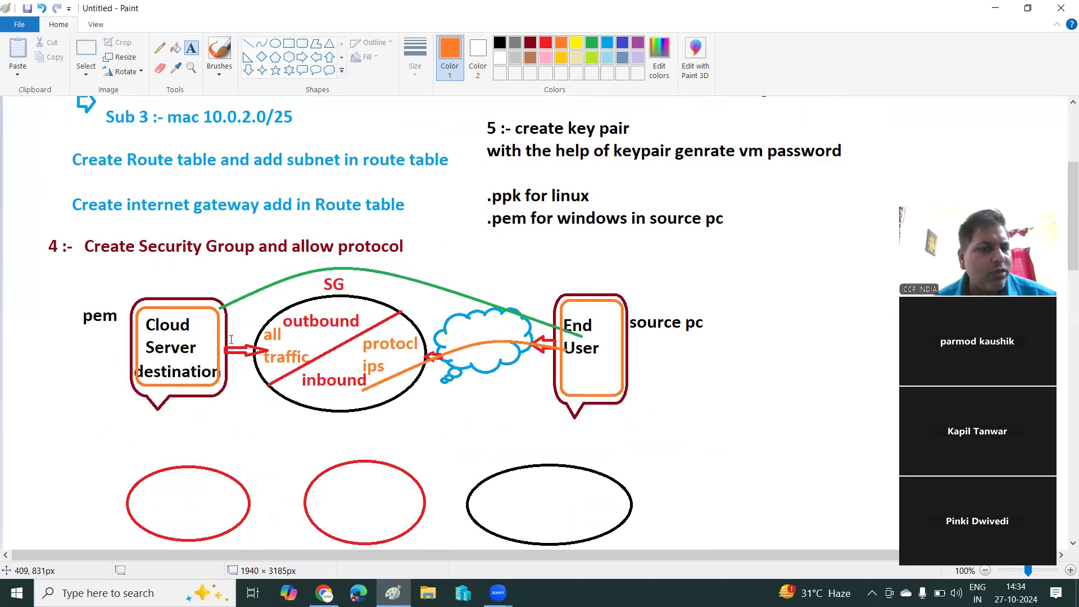
{"action": "scroll", "coordinate": [385, 341], "scroll_direction": "down", "scroll_amount": 8}
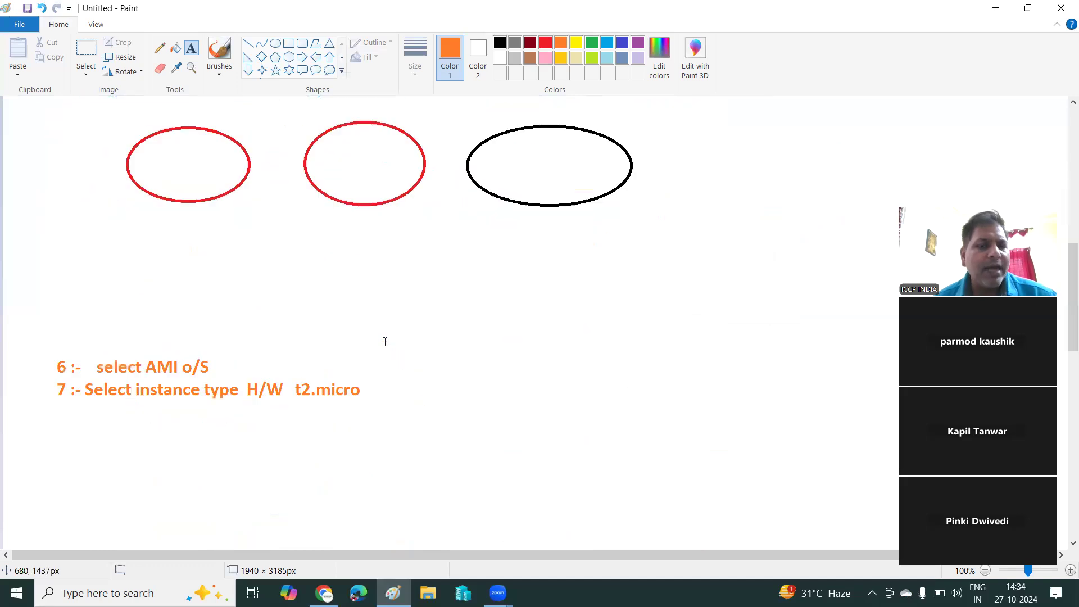
{"action": "scroll", "coordinate": [242, 145], "scroll_direction": "up", "scroll_amount": 2}
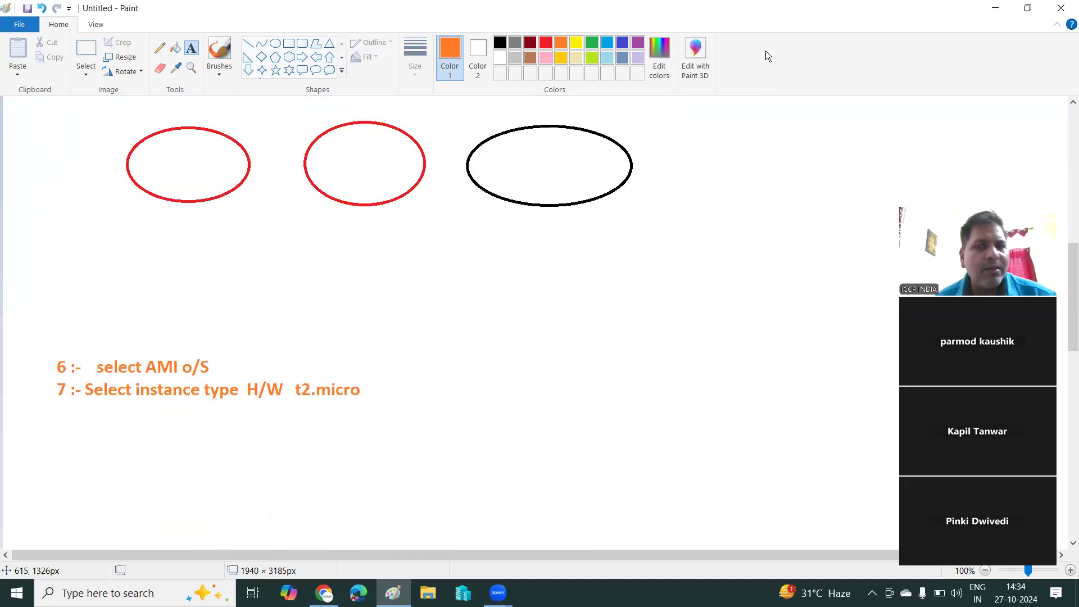
Switch to the AWS console in Chrome and start launching a new instance from the EC2 Instances page.
{"action": "left_click", "coordinate": [993, 10]}
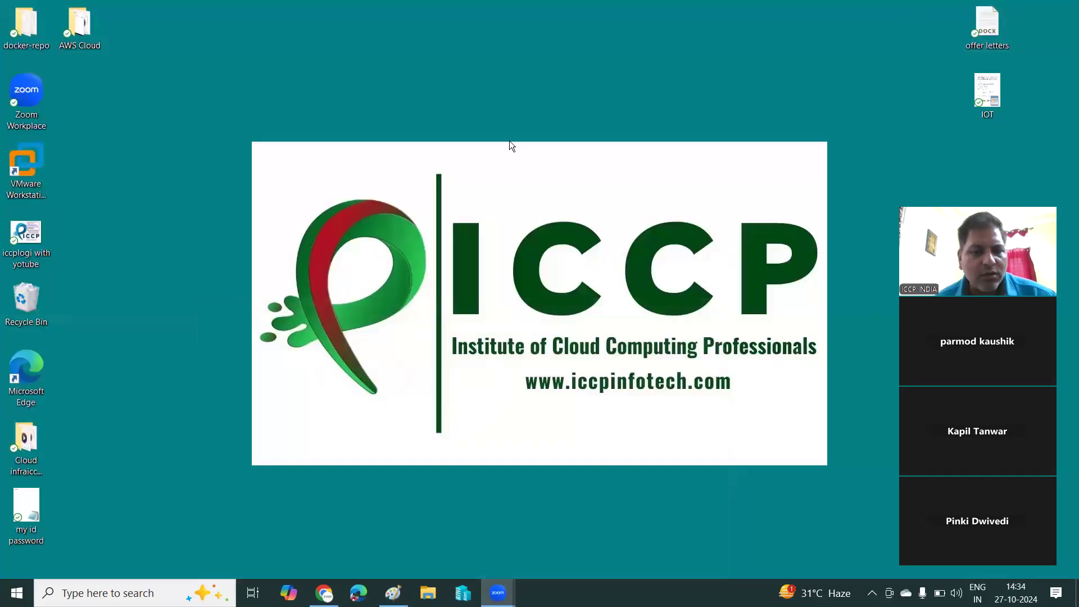
{"action": "left_click", "coordinate": [323, 593]}
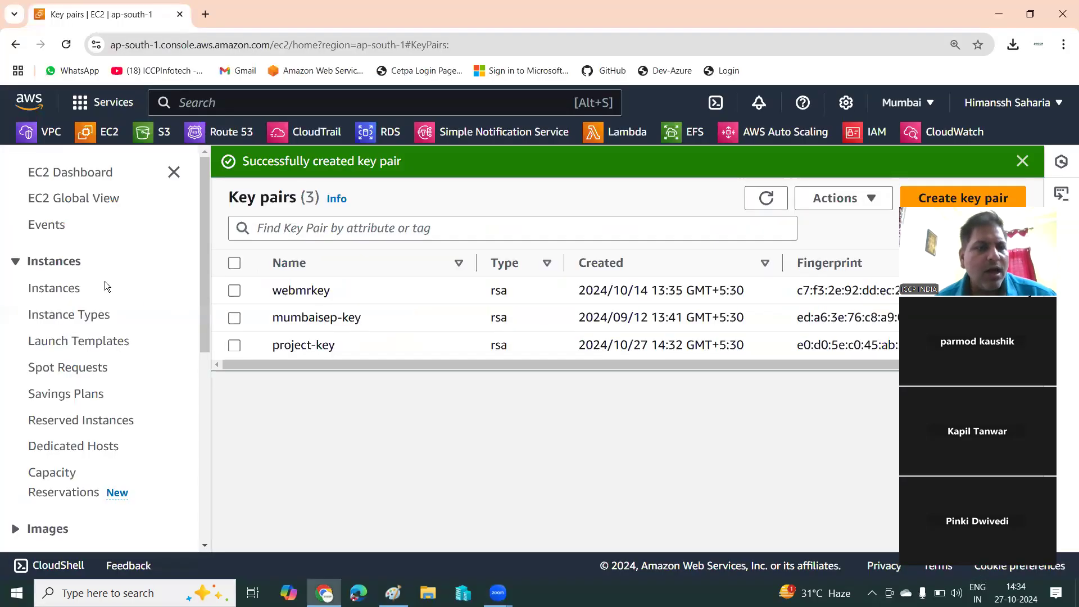
{"action": "left_click", "coordinate": [110, 137]}
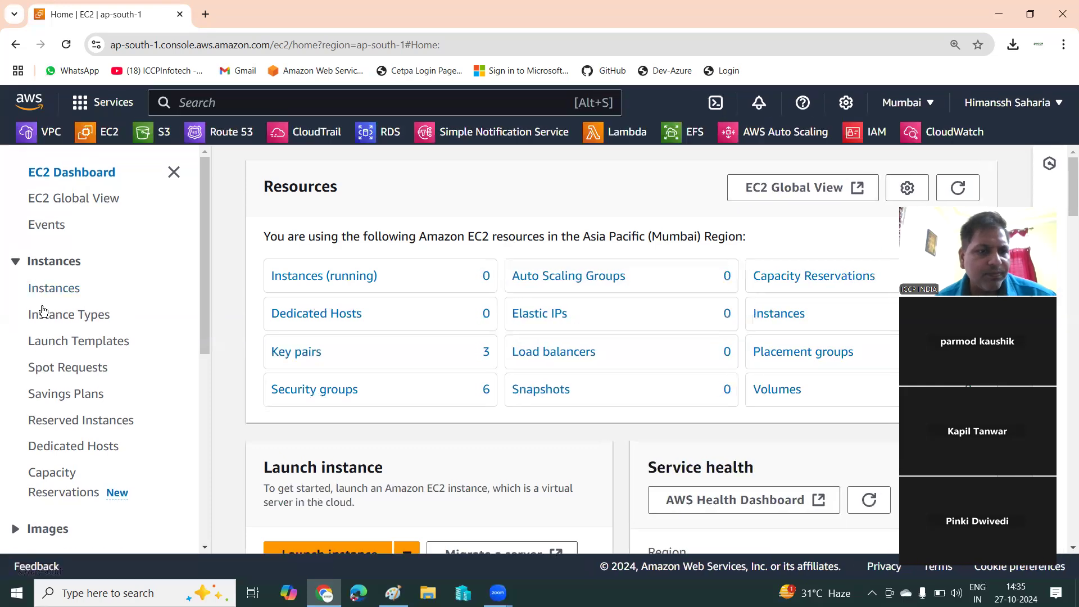
{"action": "left_click", "coordinate": [43, 291]}
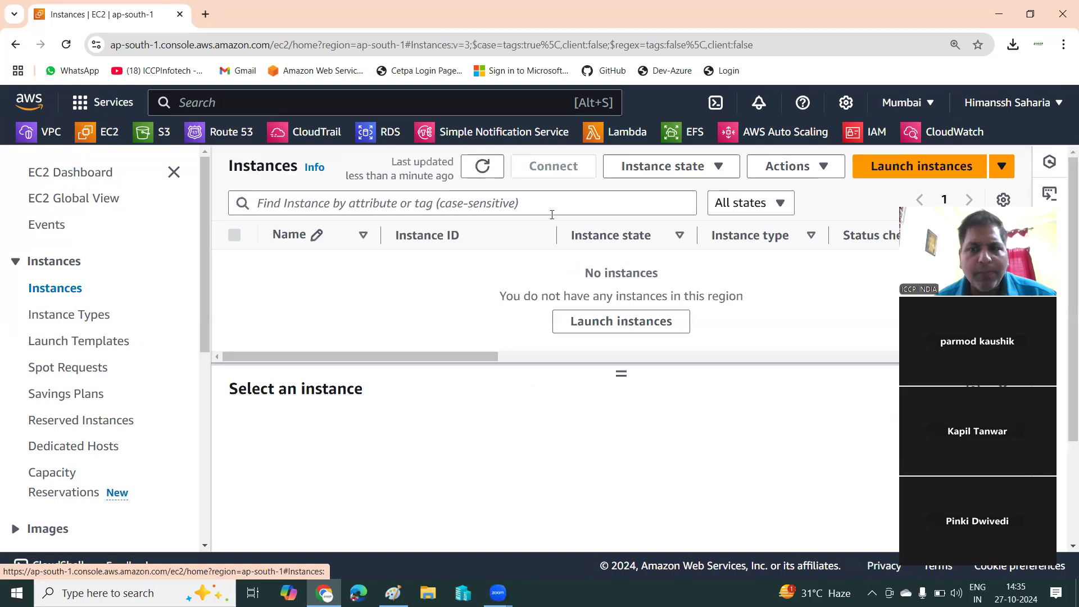
{"action": "left_click", "coordinate": [911, 168]}
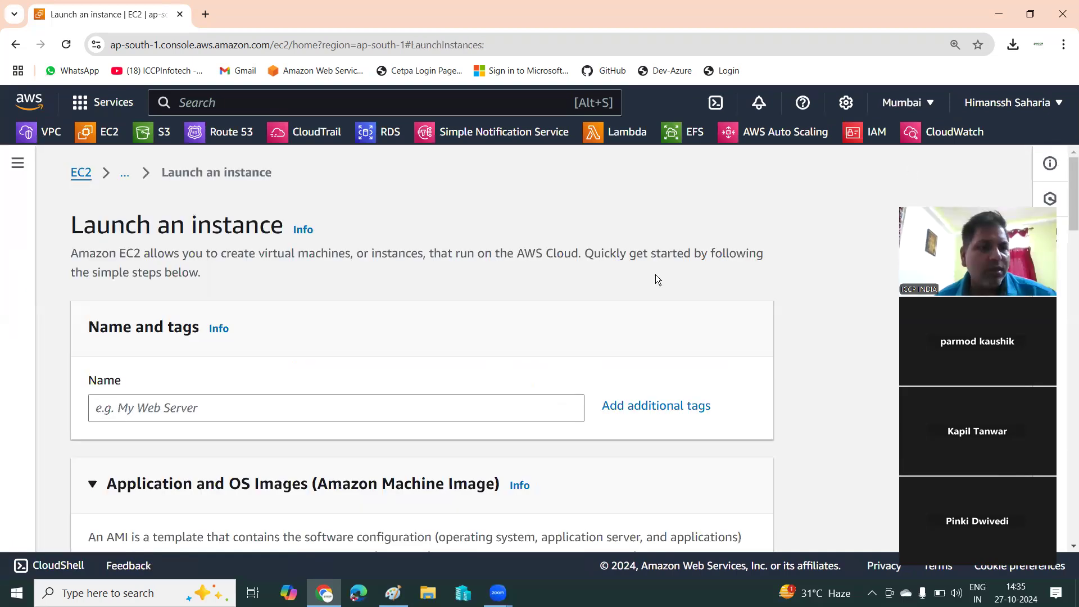
Name the new instance Linux-server1 and keep the Amazon Linux 2023 AMI as its operating system image.
{"action": "left_click", "coordinate": [231, 405]}
{"action": "type", "text": "Linux-server1"}
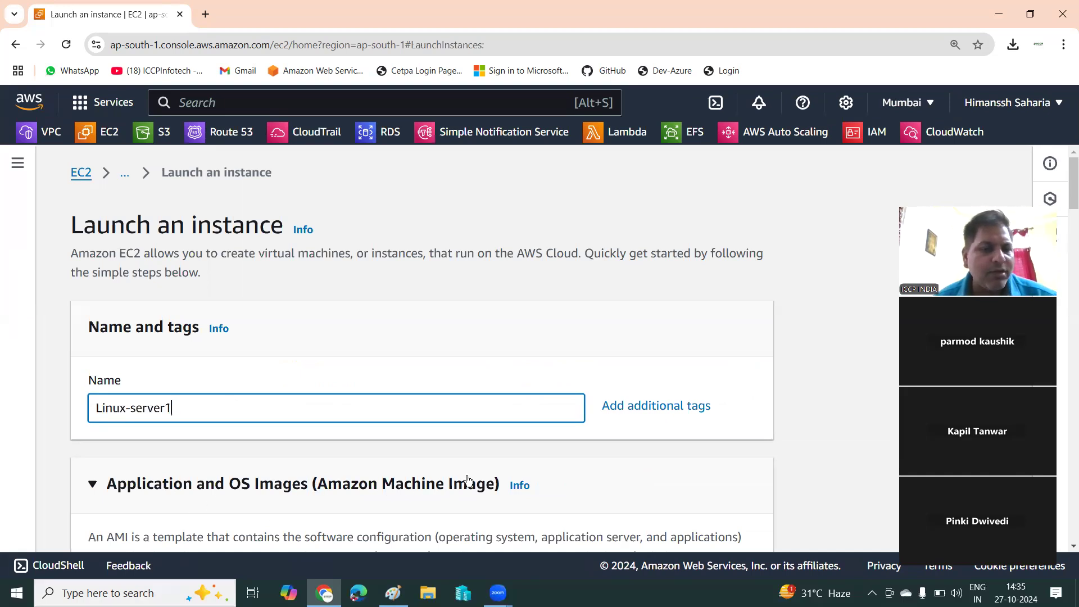
{"action": "scroll", "coordinate": [459, 326], "scroll_direction": "down", "scroll_amount": 5}
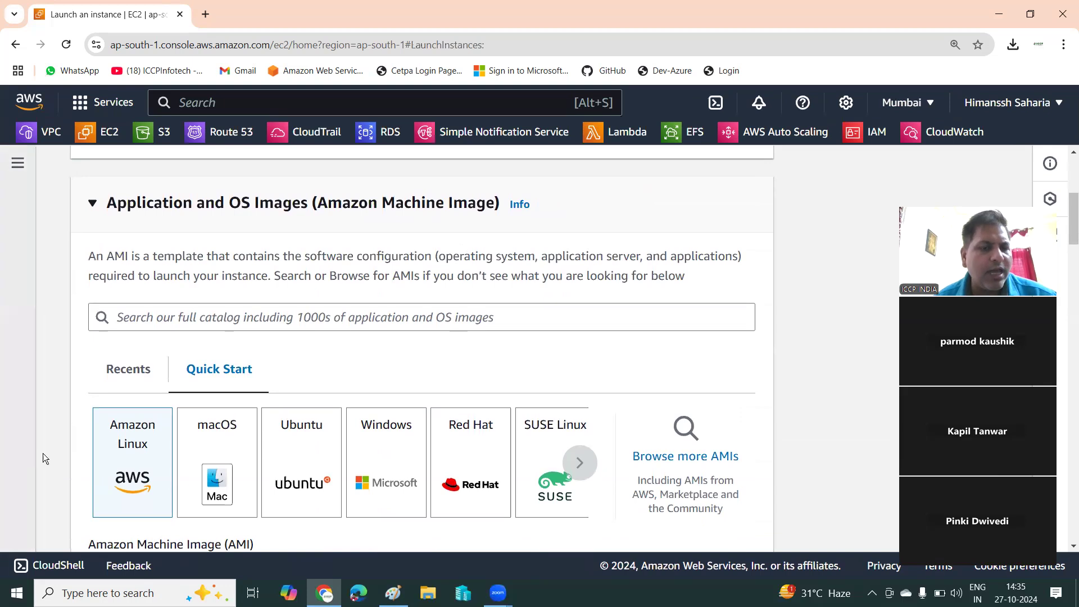
{"action": "scroll", "coordinate": [463, 323], "scroll_direction": "down", "scroll_amount": 4}
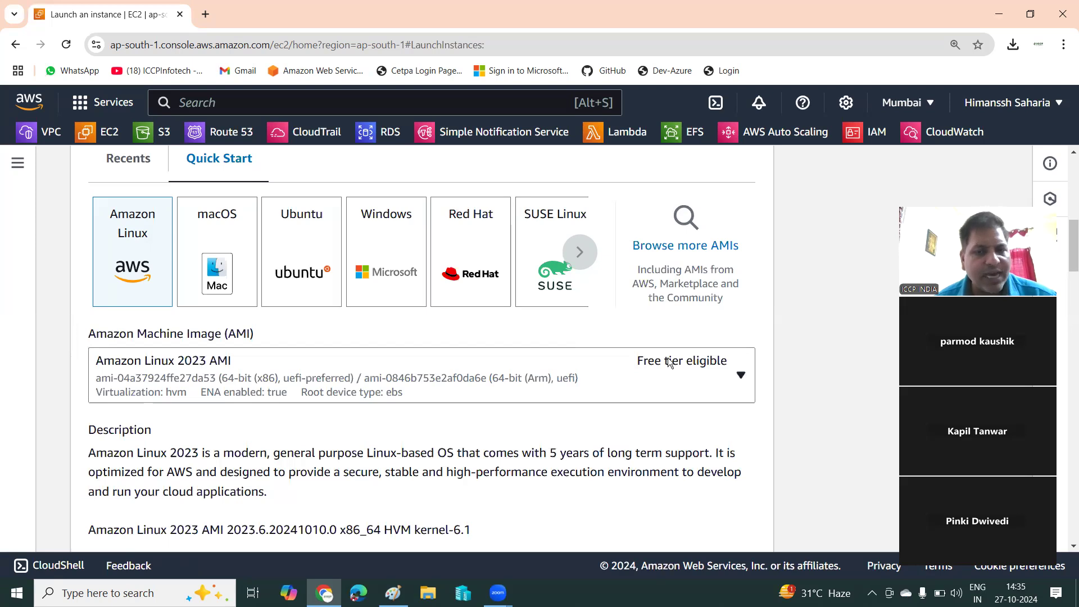
Browse the available instance types and their hourly pricing, keeping t2.micro for the instance.
{"action": "scroll", "coordinate": [581, 336], "scroll_direction": "down", "scroll_amount": 8}
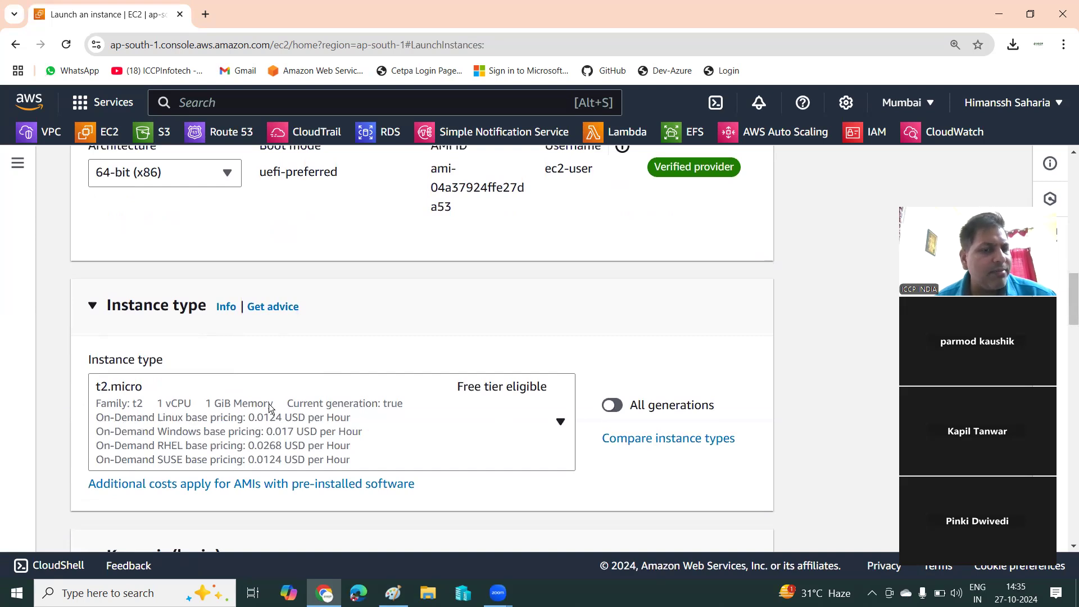
{"action": "left_click", "coordinate": [496, 429]}
{"action": "scroll", "coordinate": [388, 331], "scroll_direction": "down", "scroll_amount": 3}
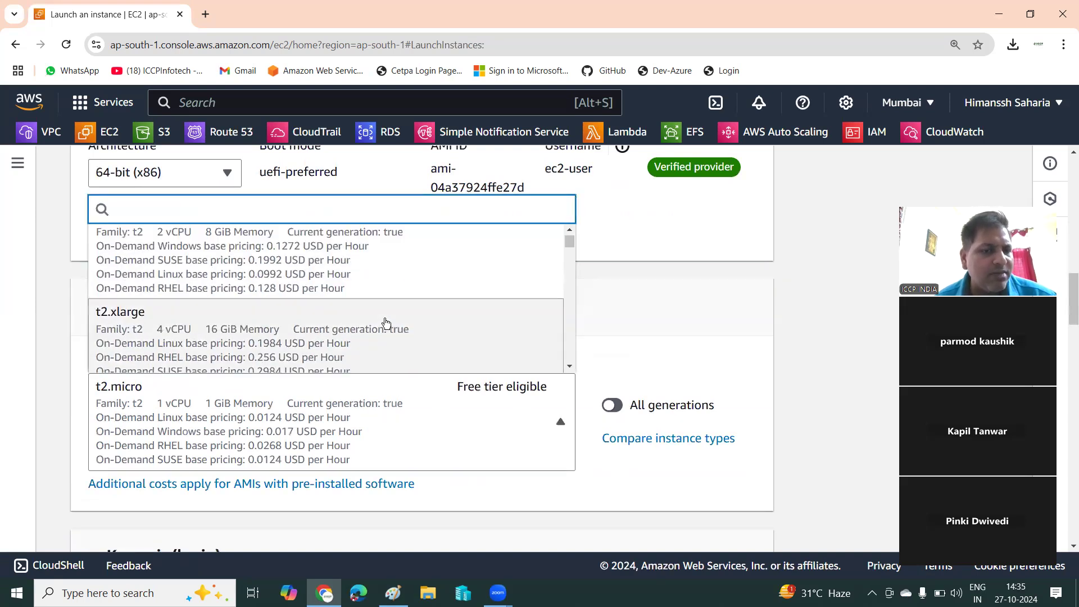
{"action": "scroll", "coordinate": [385, 326], "scroll_direction": "down", "scroll_amount": 2}
{"action": "scroll", "coordinate": [386, 321], "scroll_direction": "down", "scroll_amount": 1}
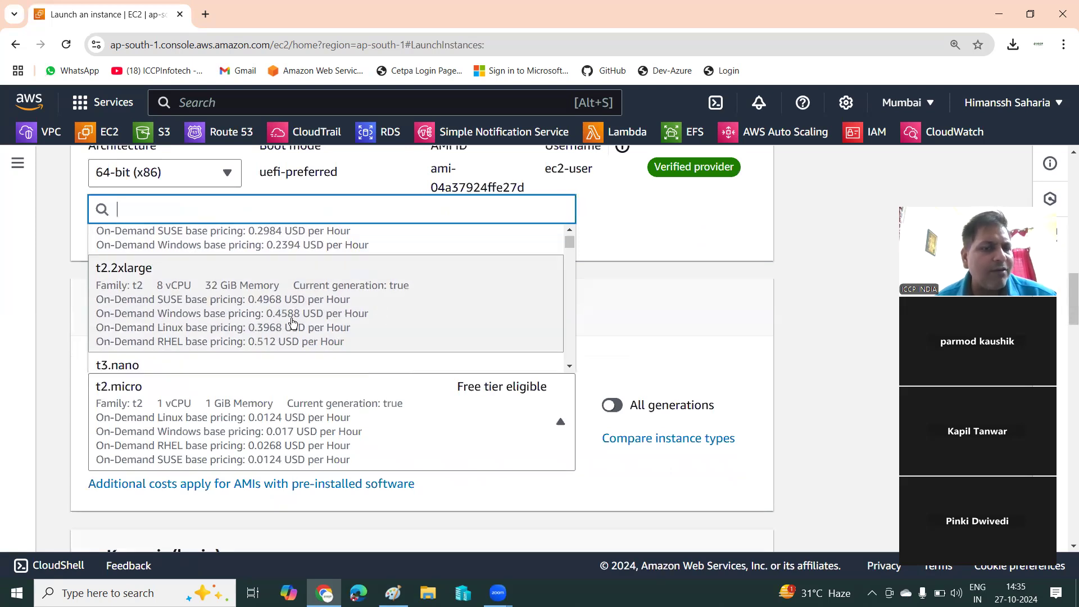
{"action": "left_click", "coordinate": [680, 286]}
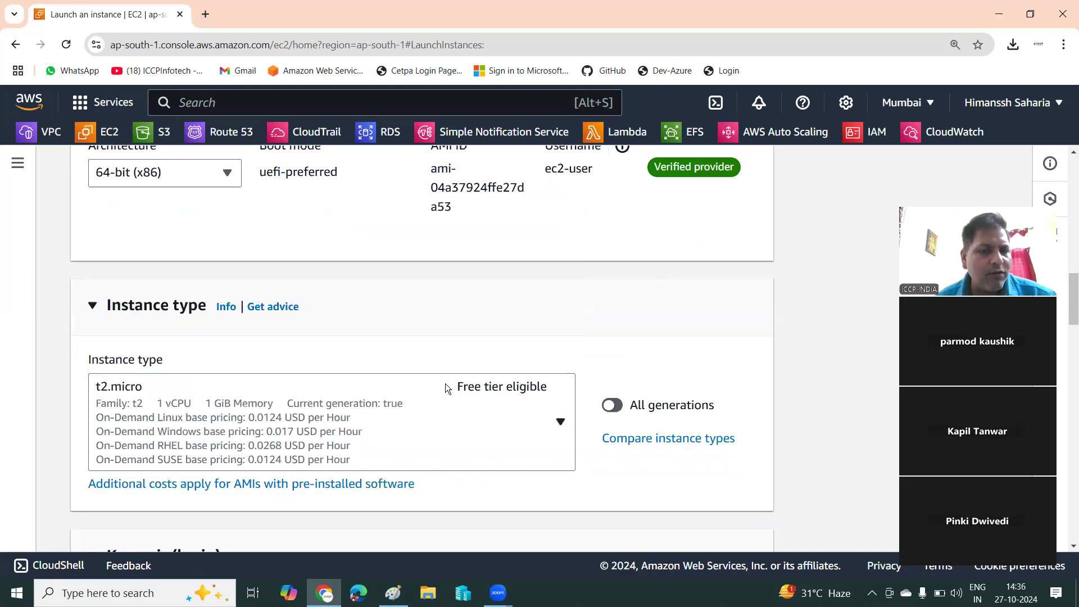
{"action": "left_click", "coordinate": [571, 385]}
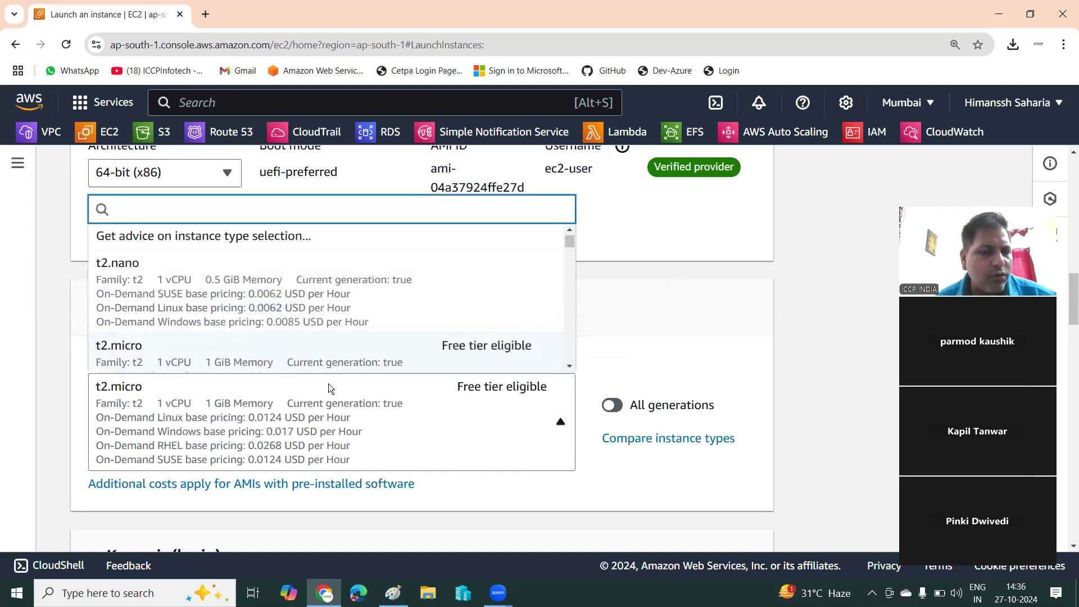
{"action": "left_click", "coordinate": [331, 388]}
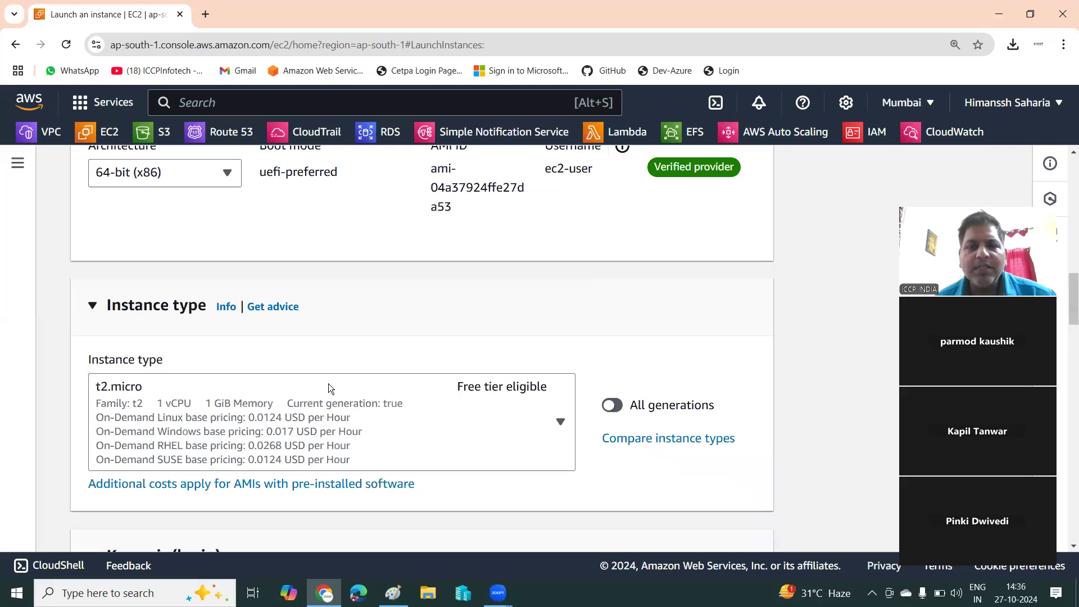
Assign the existing key pair project-key to the Linux-server1 instance.
{"action": "scroll", "coordinate": [267, 367], "scroll_direction": "down", "scroll_amount": 5}
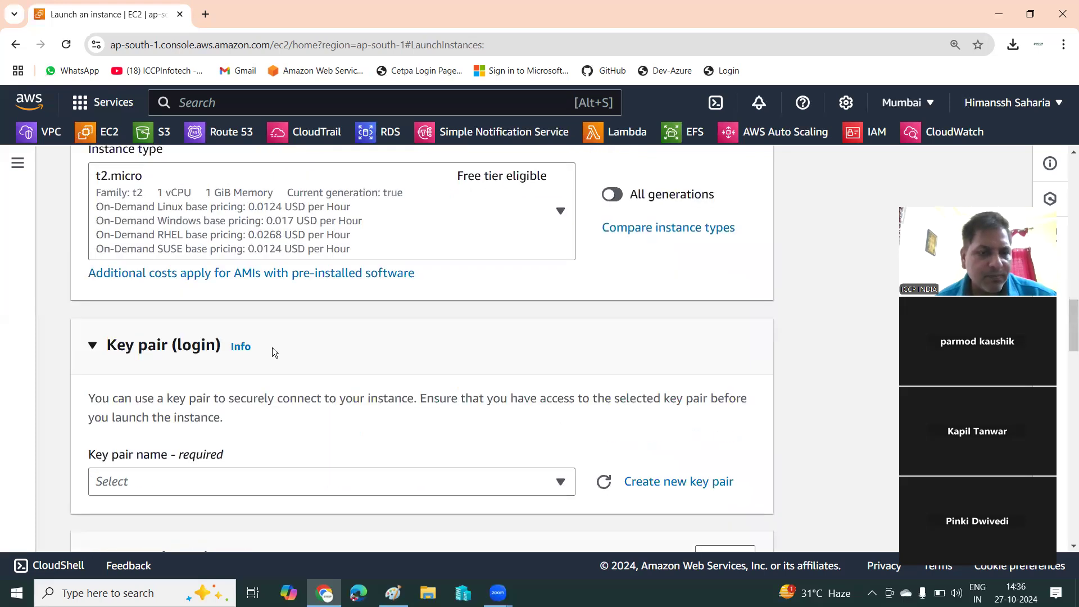
{"action": "scroll", "coordinate": [268, 349], "scroll_direction": "down", "scroll_amount": 1}
{"action": "left_click", "coordinate": [253, 338]}
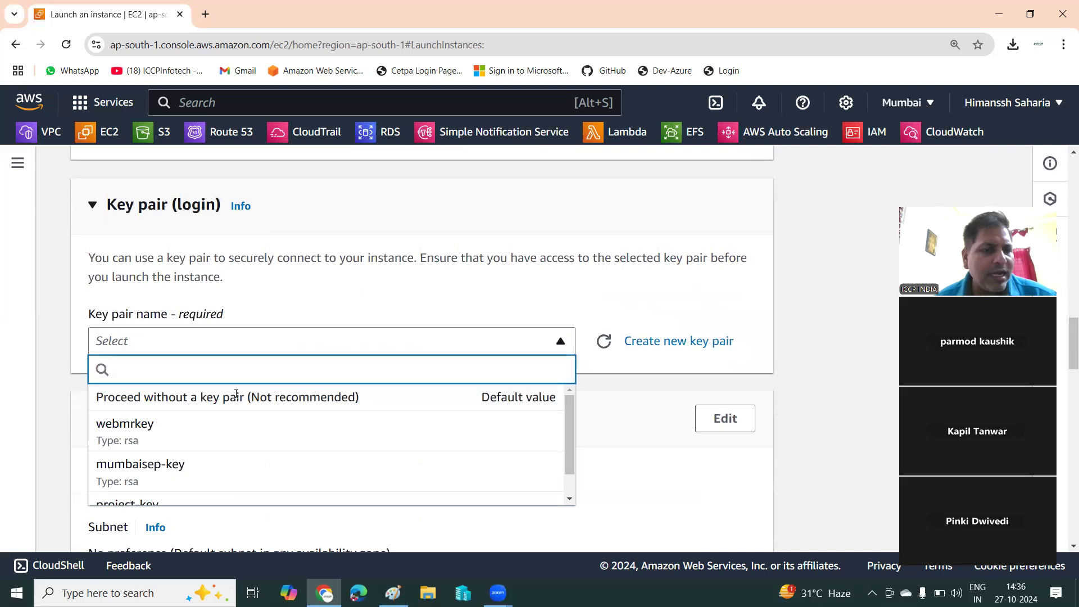
{"action": "scroll", "coordinate": [250, 419], "scroll_direction": "down", "scroll_amount": 1}
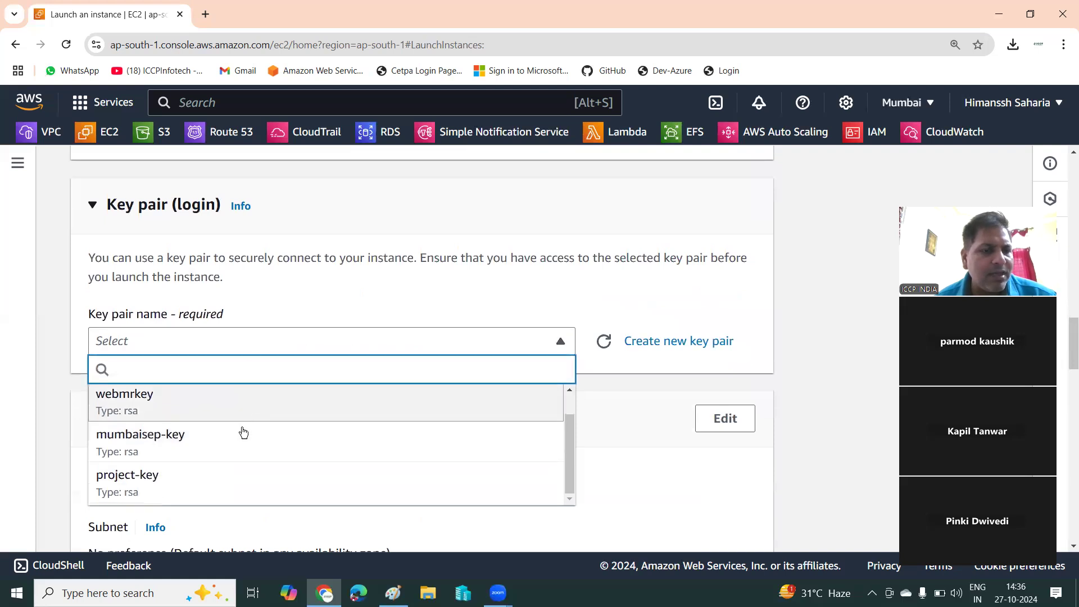
{"action": "left_click", "coordinate": [163, 480]}
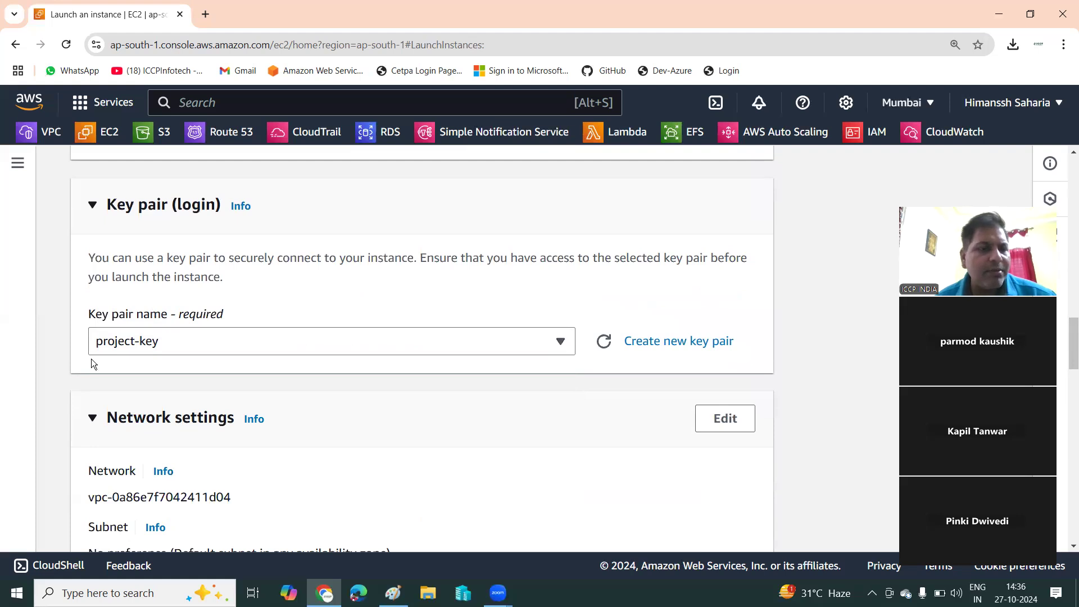
Edit the network settings to place the instance in Project-vpc1, using the Sub1-Linux-VM subnet.
{"action": "scroll", "coordinate": [228, 336], "scroll_direction": "down", "scroll_amount": 2}
{"action": "scroll", "coordinate": [200, 299], "scroll_direction": "down", "scroll_amount": 1}
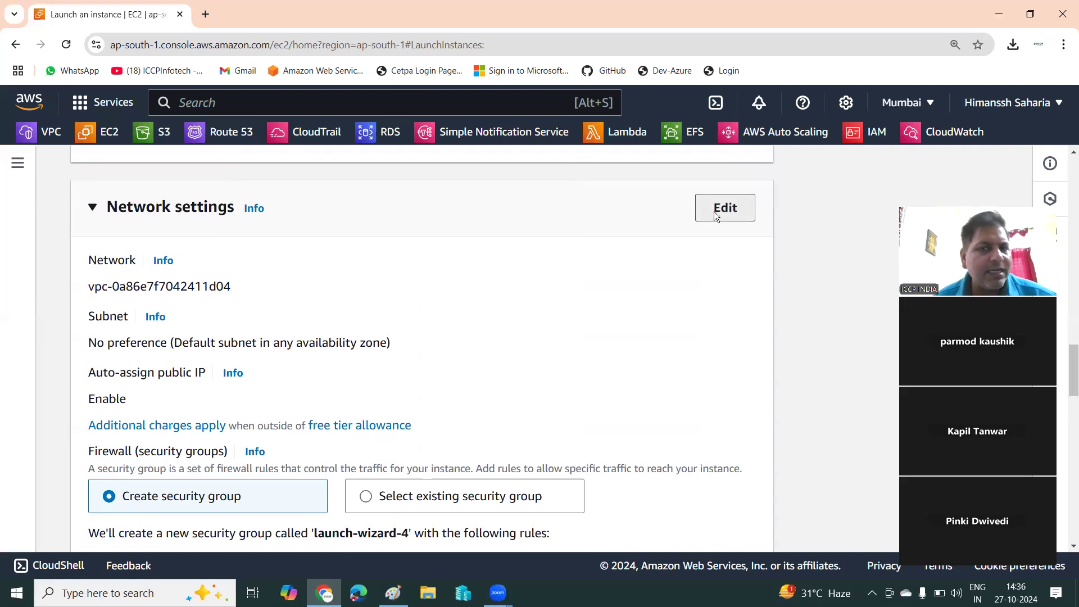
{"action": "left_click", "coordinate": [714, 211]}
{"action": "left_click", "coordinate": [295, 297]}
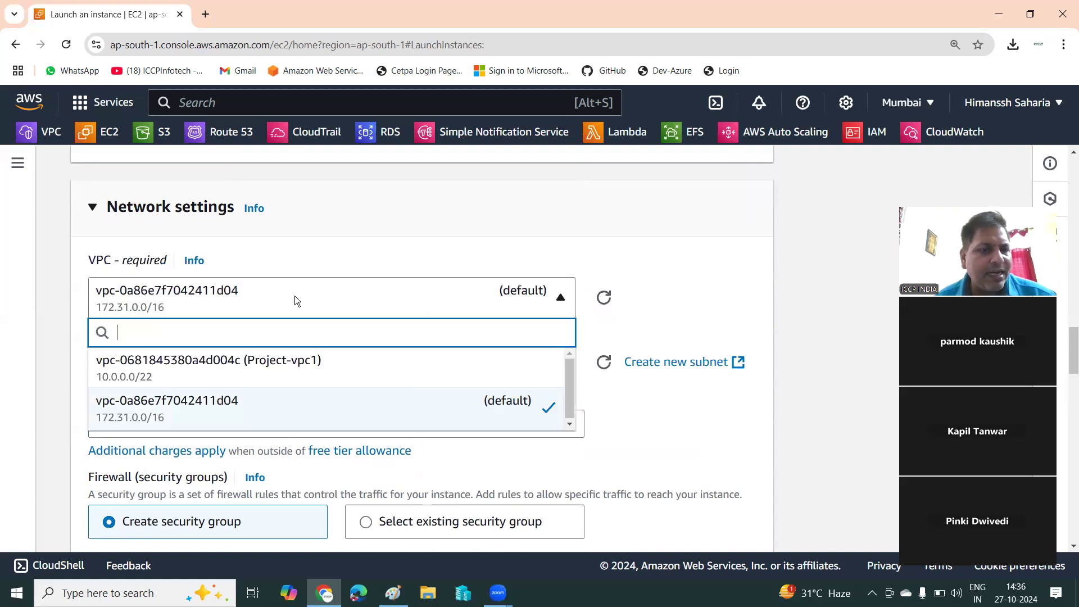
{"action": "left_click", "coordinate": [253, 368]}
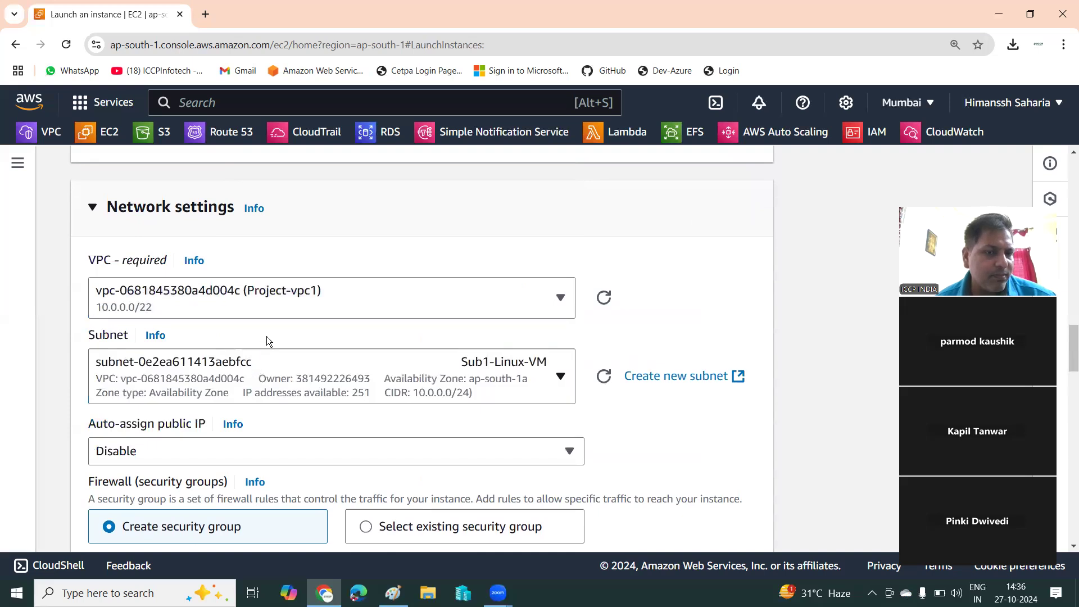
{"action": "scroll", "coordinate": [298, 323], "scroll_direction": "down", "scroll_amount": 2}
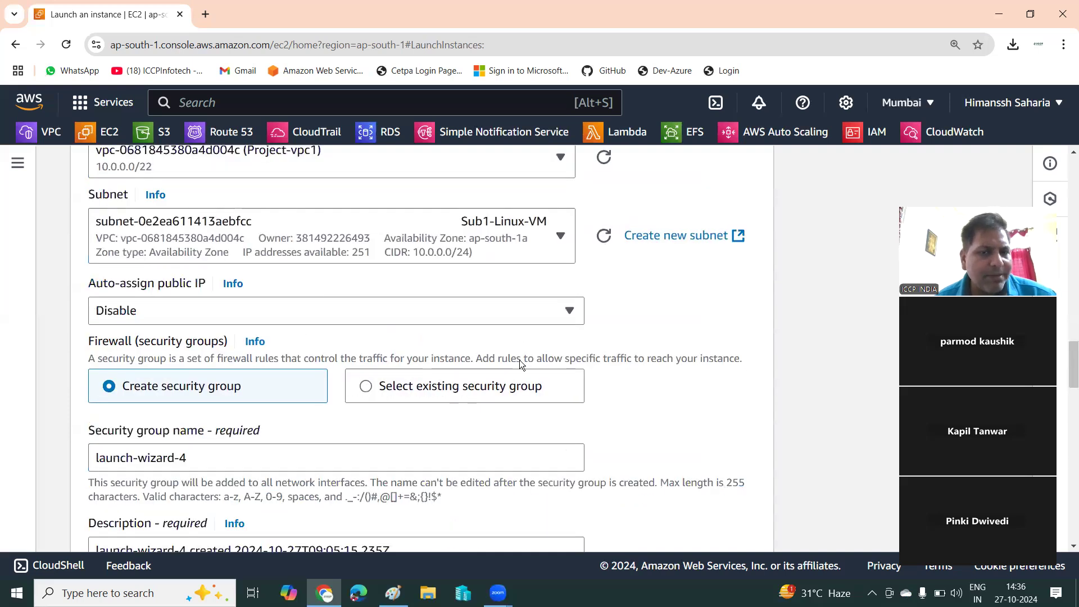
{"action": "left_click", "coordinate": [558, 241]}
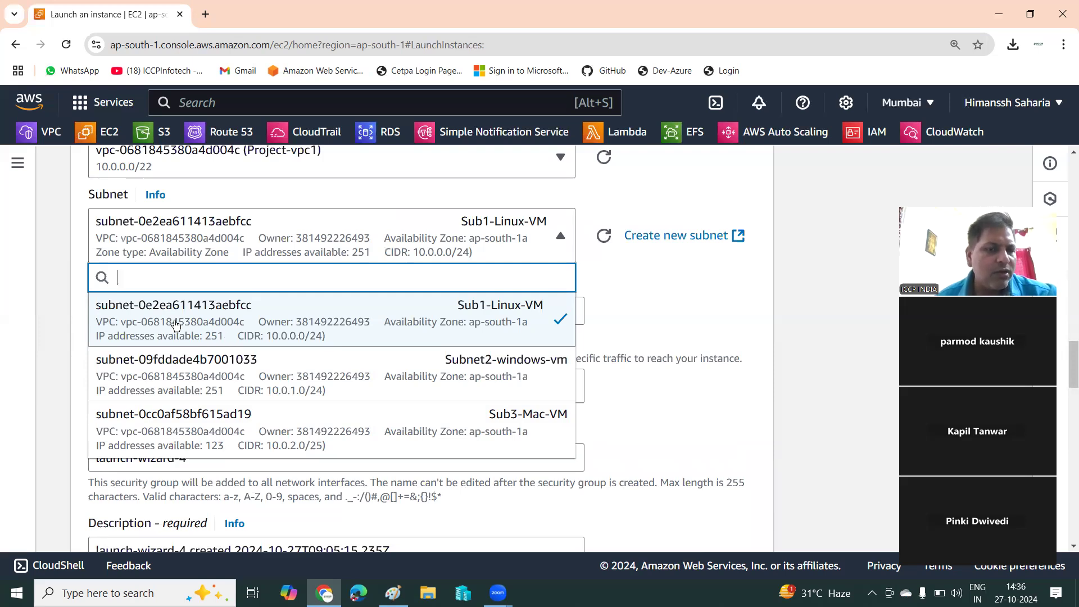
{"action": "left_click", "coordinate": [214, 317]}
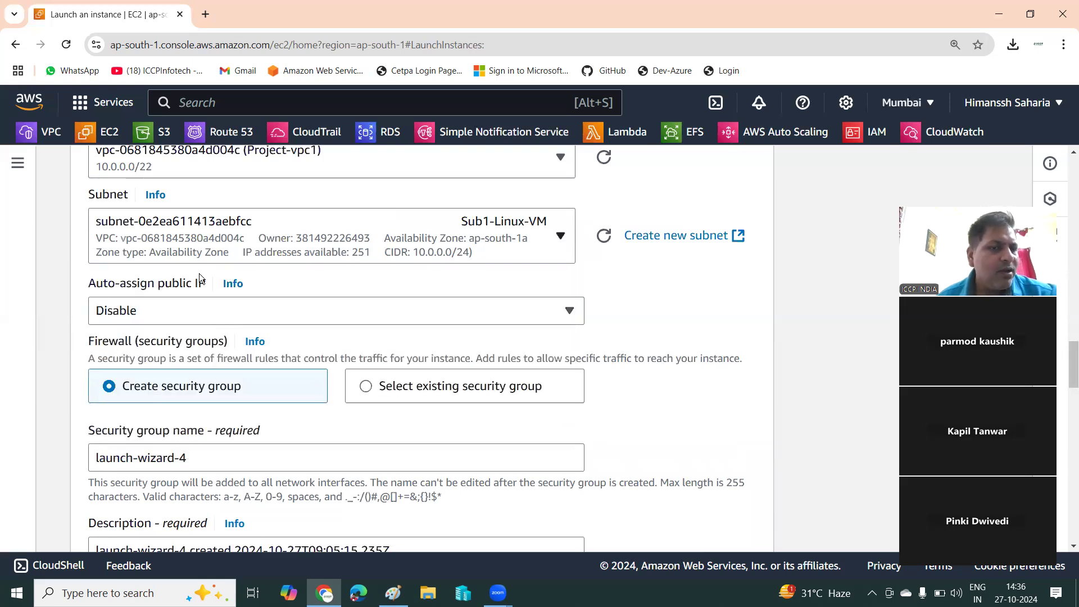
Enable auto-assigned public IP and attach the existing security group Project-sg to the instance.
{"action": "left_click", "coordinate": [153, 310]}
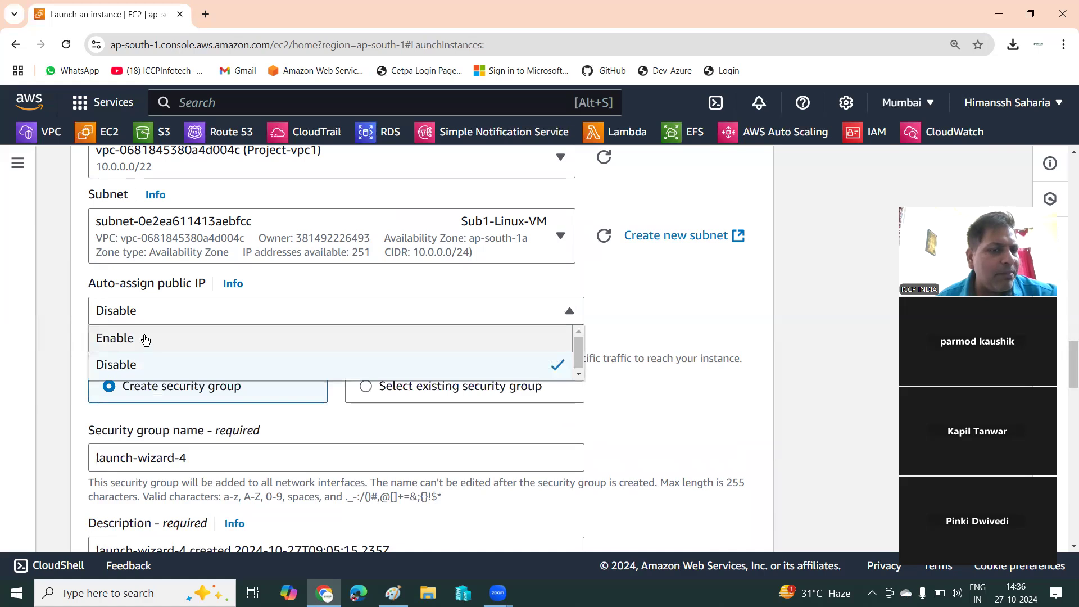
{"action": "left_click", "coordinate": [145, 338]}
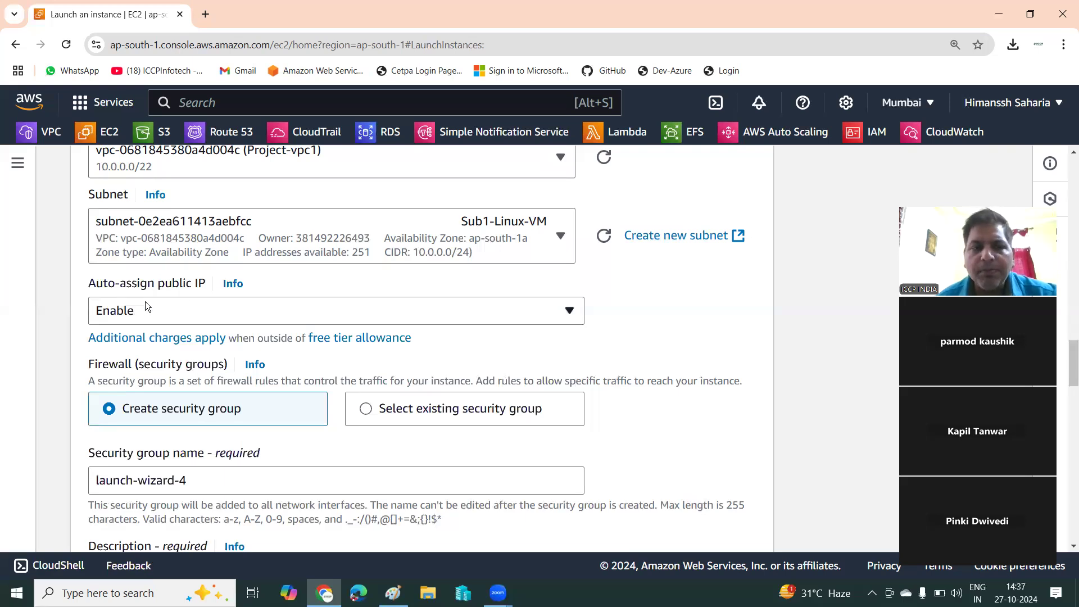
{"action": "scroll", "coordinate": [160, 321], "scroll_direction": "down", "scroll_amount": 2}
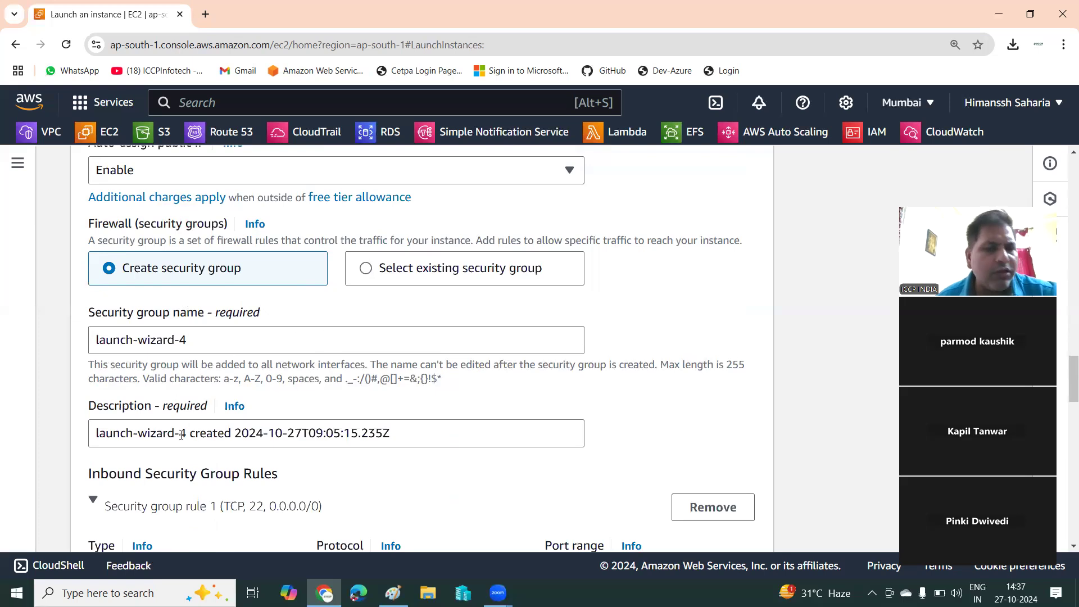
{"action": "left_click", "coordinate": [367, 277]}
{"action": "left_click", "coordinate": [312, 348]}
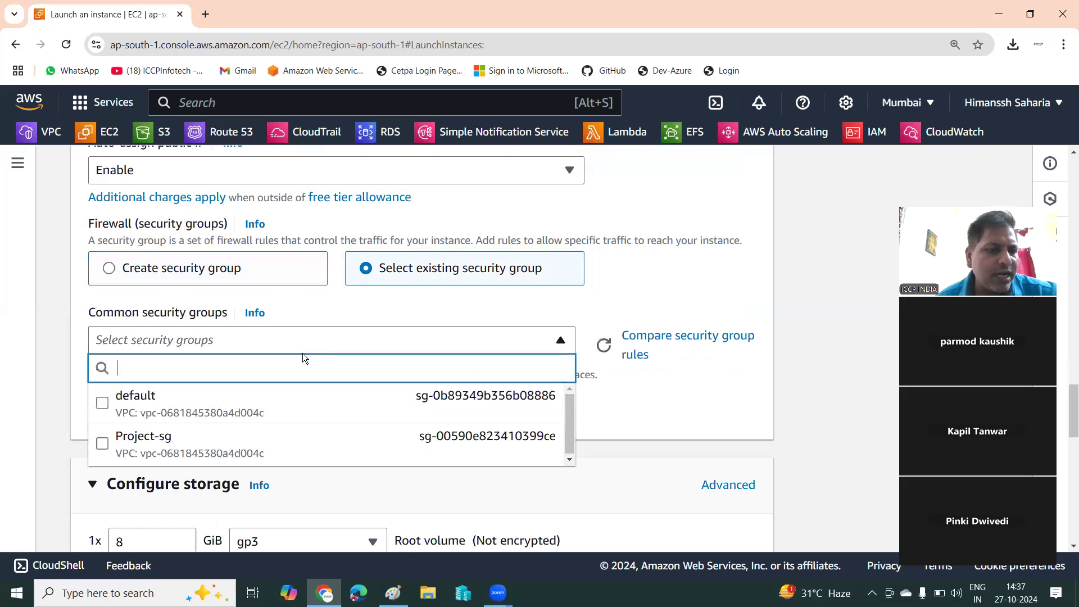
{"action": "left_click", "coordinate": [102, 444]}
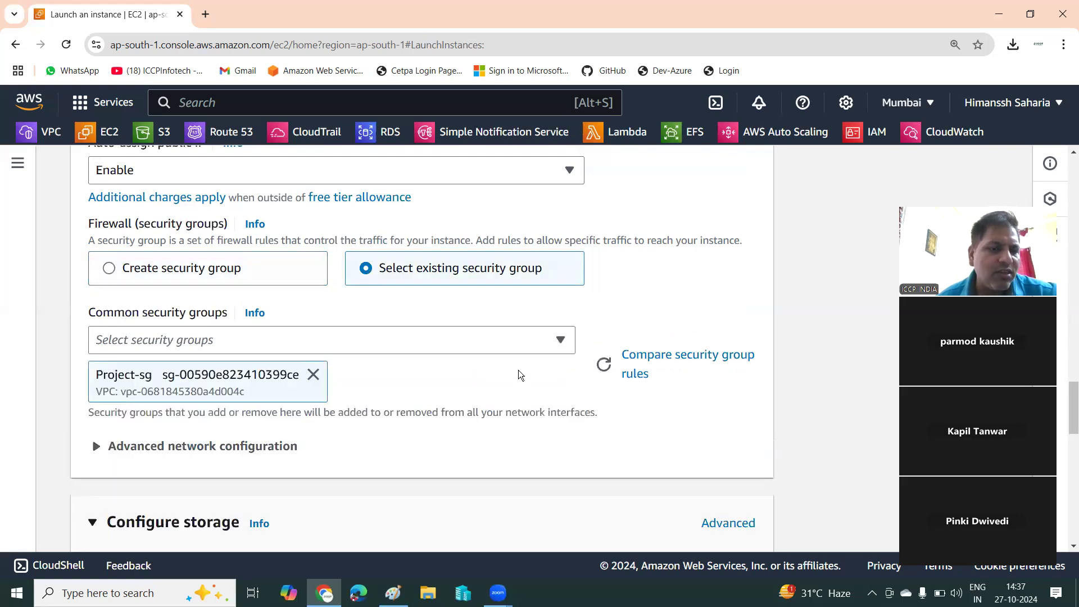
Set the size of the gp3 root volume to 20 GiB in the storage configuration.
{"action": "scroll", "coordinate": [419, 346], "scroll_direction": "down", "scroll_amount": 3}
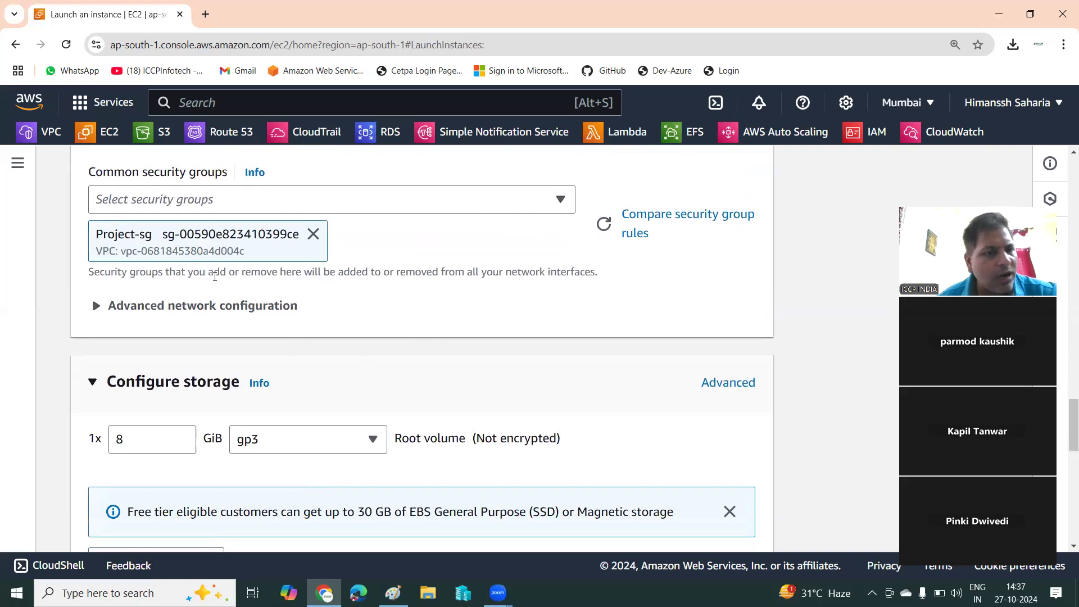
{"action": "scroll", "coordinate": [219, 285], "scroll_direction": "down", "scroll_amount": 3}
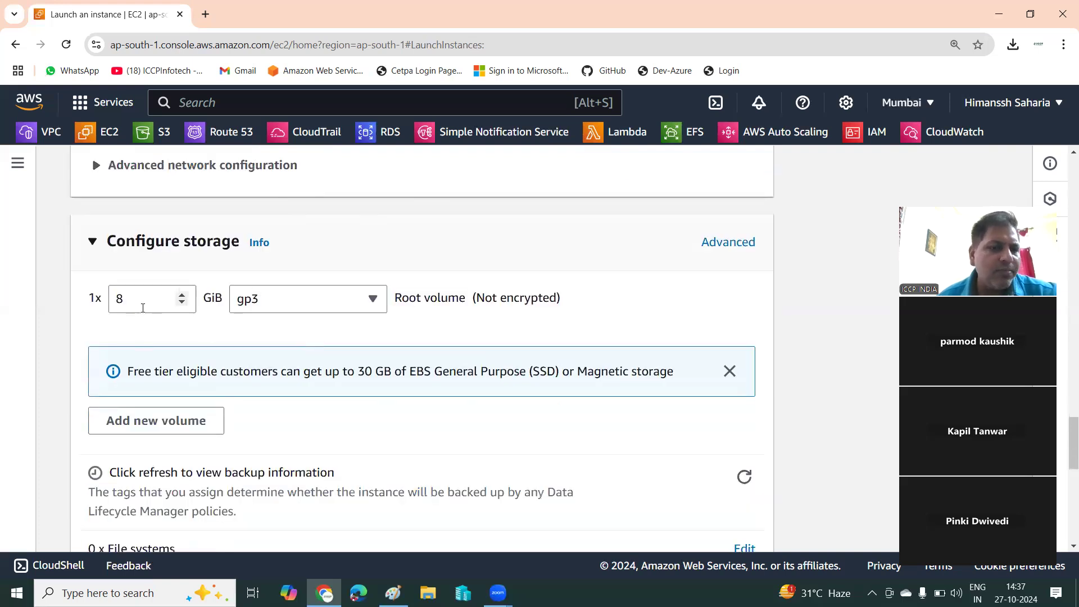
{"action": "left_click_drag", "start_coordinate": [268, 372], "coordinate": [466, 375]}
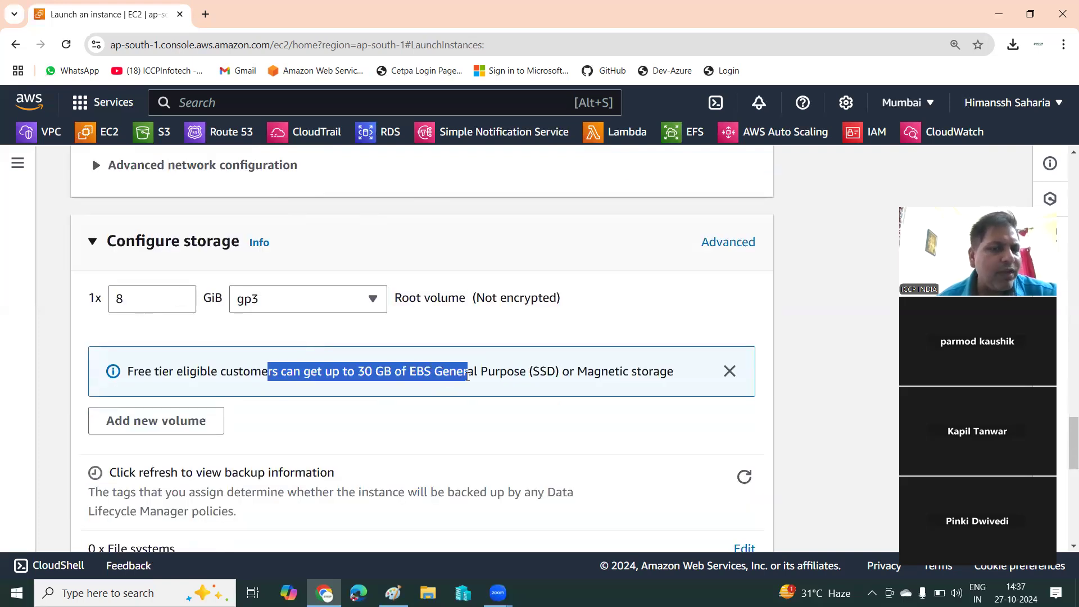
{"action": "left_click", "coordinate": [132, 299]}
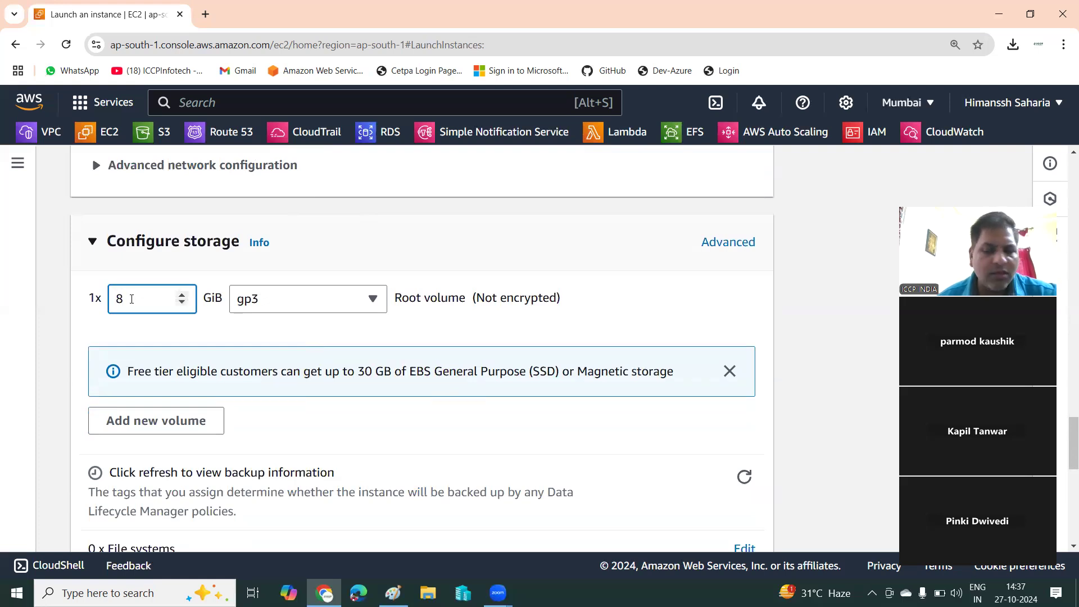
{"action": "key", "text": "BackSpace"}
{"action": "type", "text": "20"}
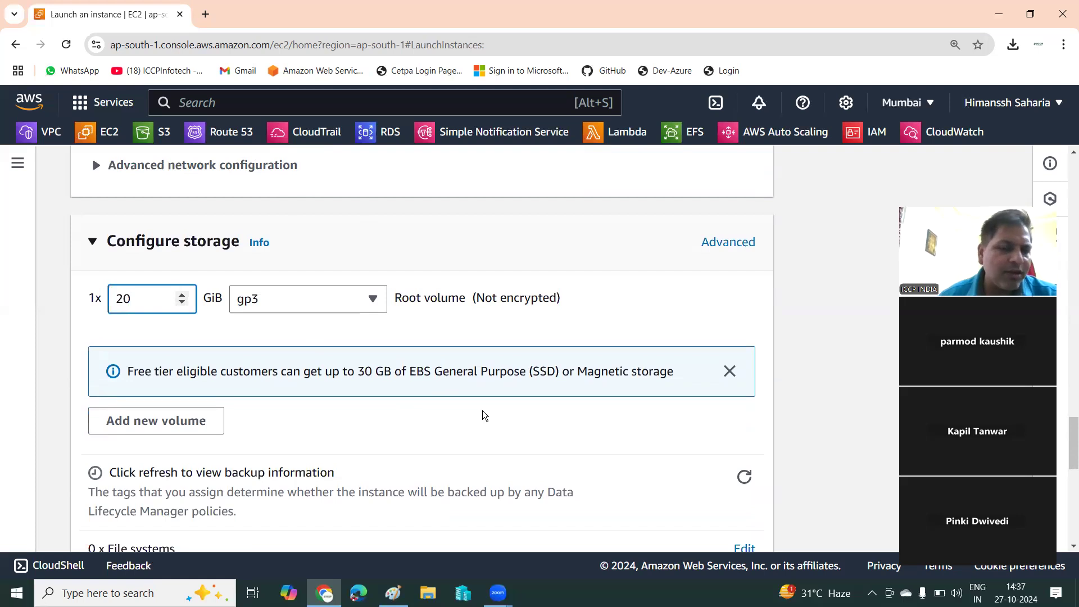
Keep the number of instances at 1 in the summary and launch the Linux instance.
{"action": "scroll", "coordinate": [481, 413], "scroll_direction": "down", "scroll_amount": 3}
{"action": "scroll", "coordinate": [494, 417], "scroll_direction": "down", "scroll_amount": 8}
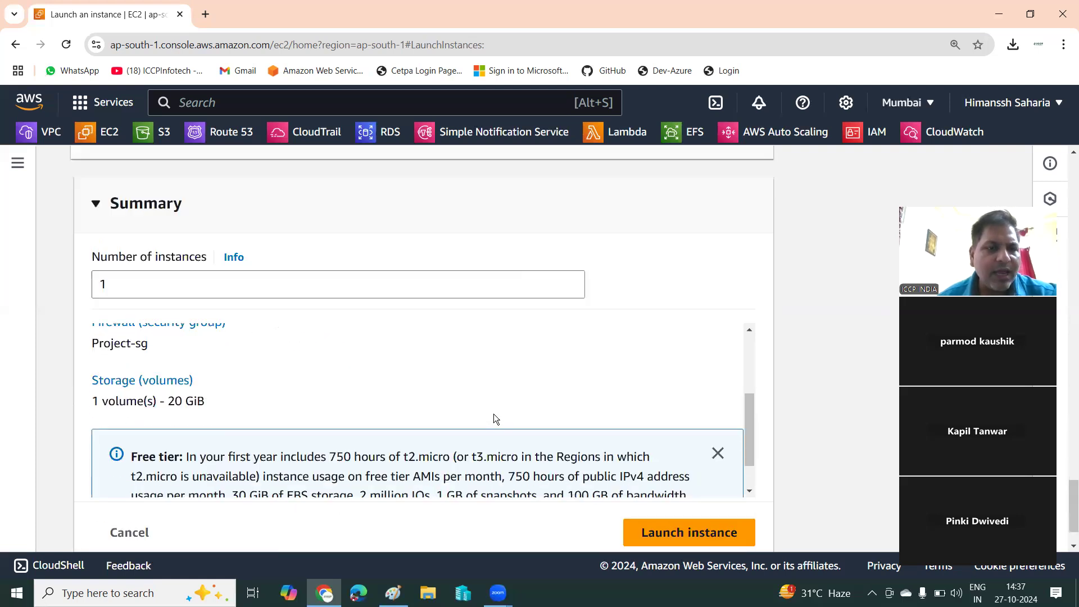
{"action": "left_click", "coordinate": [127, 281]}
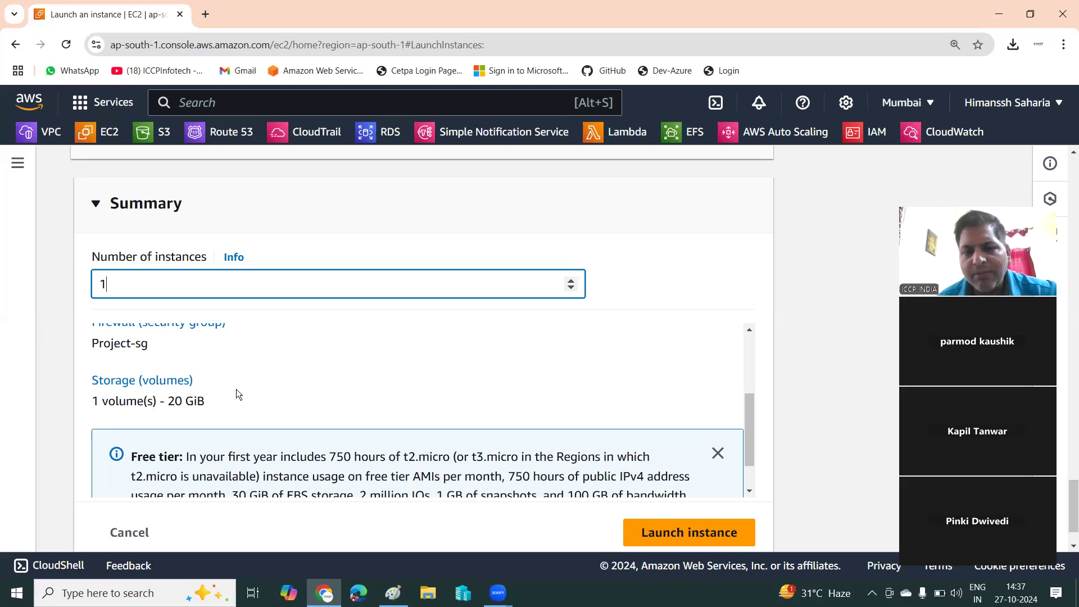
{"action": "left_click", "coordinate": [676, 539]}
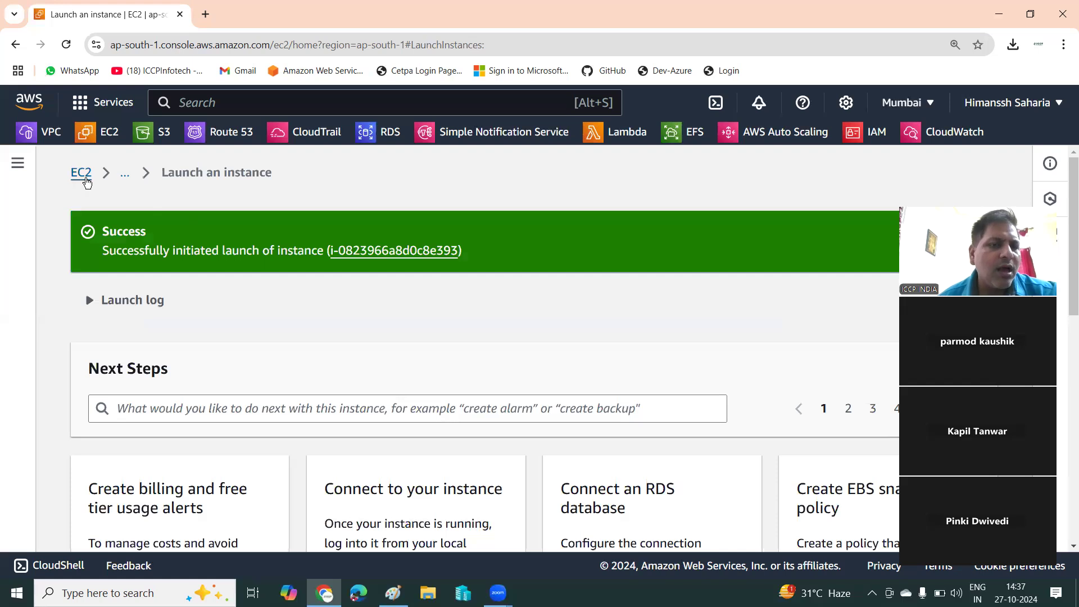
Return to the EC2 Instances list and start launching another instance.
{"action": "left_click", "coordinate": [80, 173]}
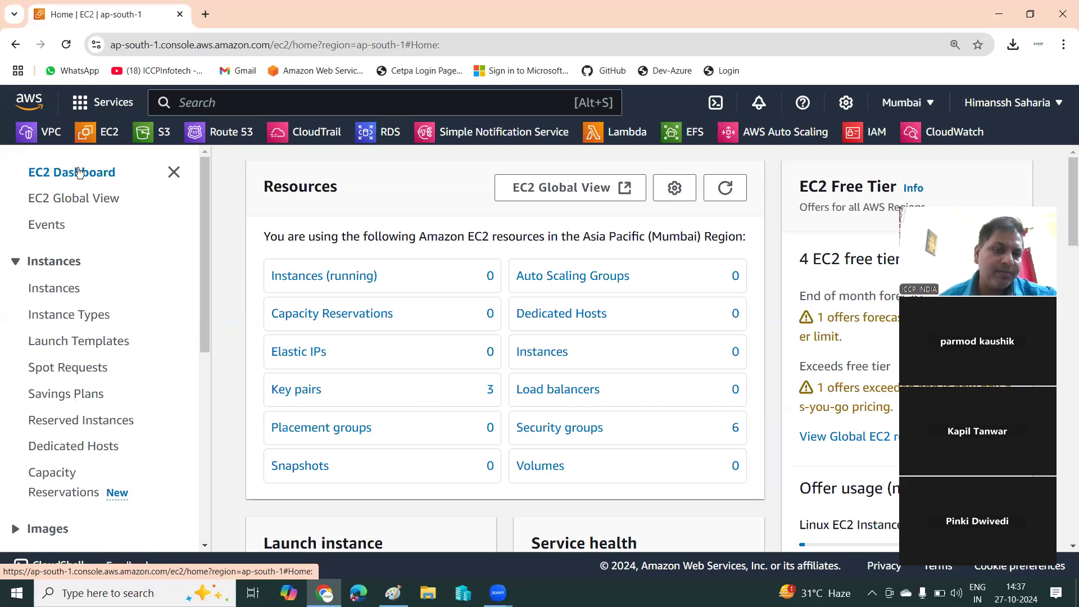
{"action": "left_click", "coordinate": [61, 290]}
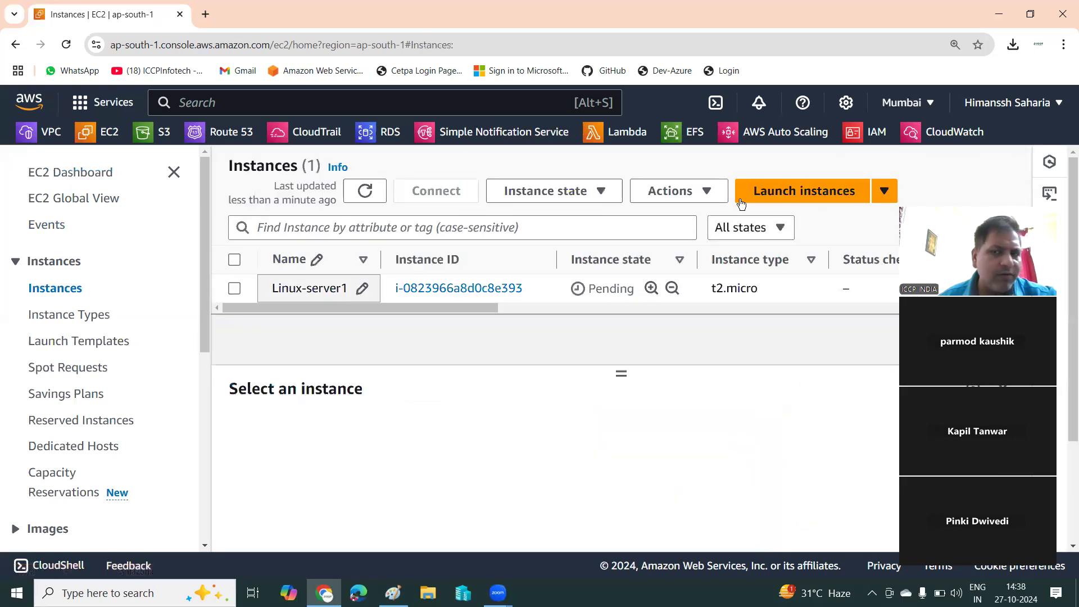
{"action": "left_click", "coordinate": [824, 198]}
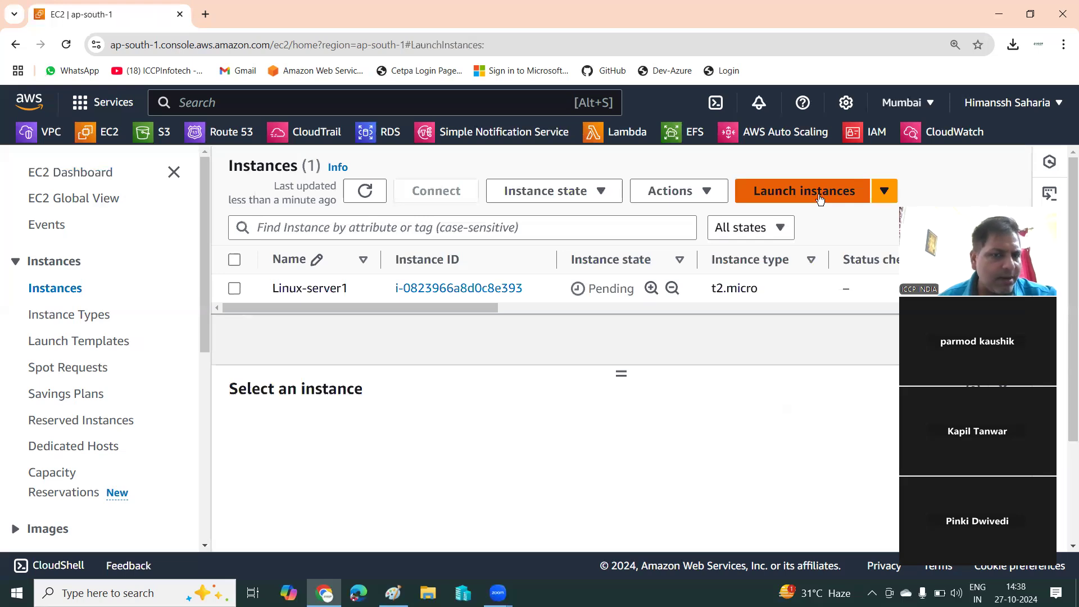
Name the second instance "Windows -Server1".
{"action": "left_click", "coordinate": [210, 405]}
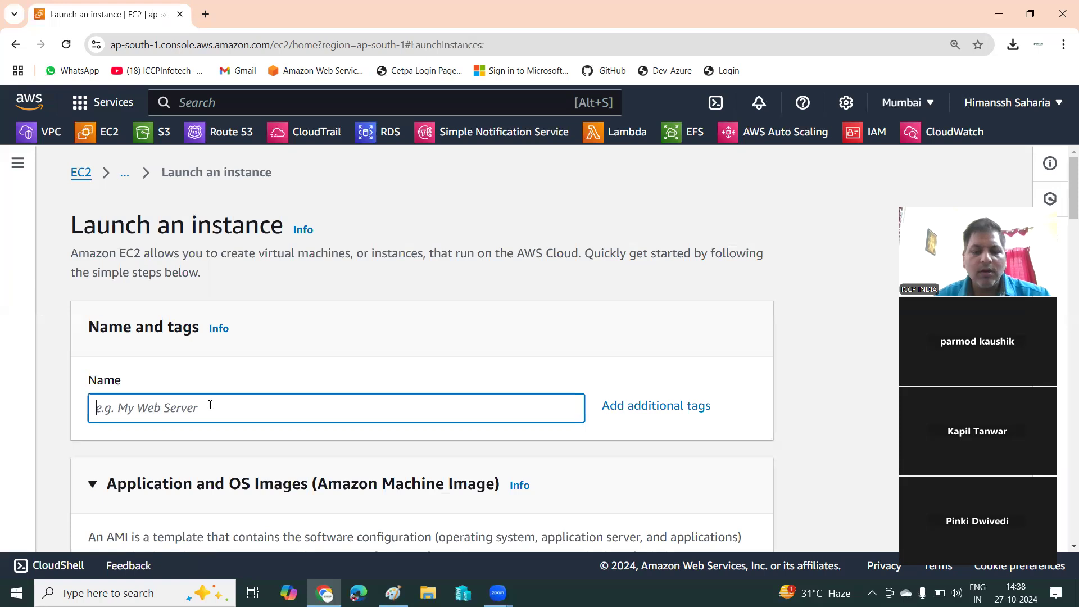
{"action": "type", "text": "Windows "}
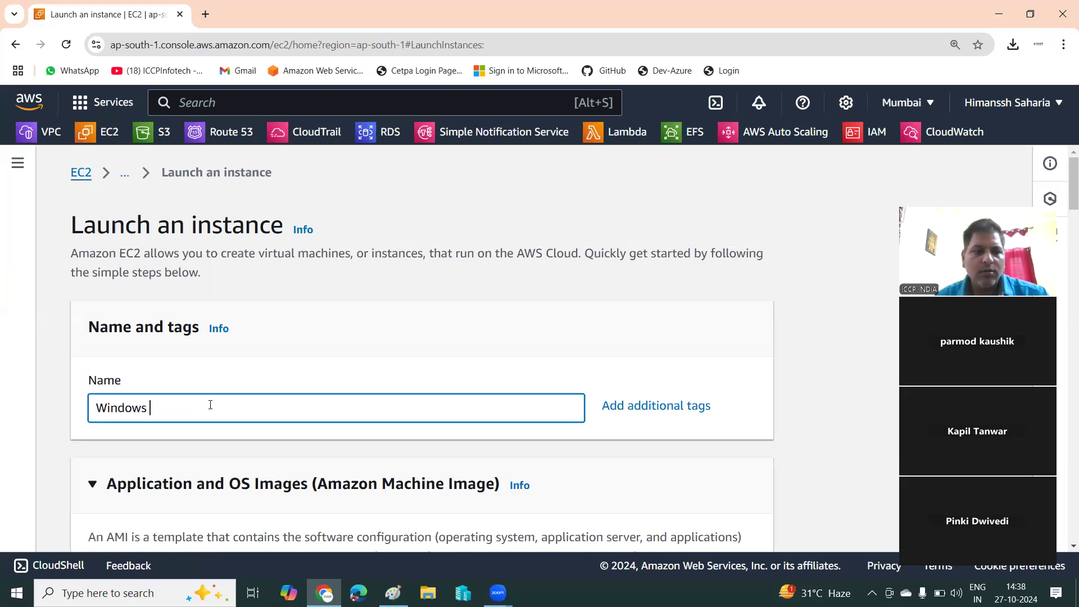
{"action": "type", "text": "-Serv"}
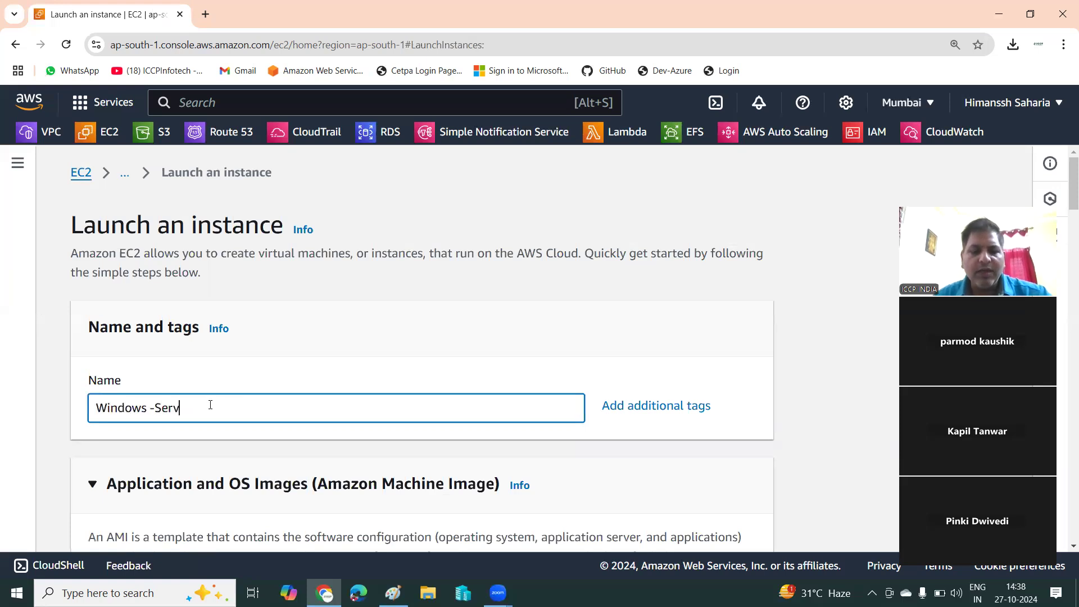
{"action": "type", "text": "er1"}
Choose Windows as the operating system and Microsoft Windows Server 2016 Base as the AMI.
{"action": "scroll", "coordinate": [268, 371], "scroll_direction": "down", "scroll_amount": 6}
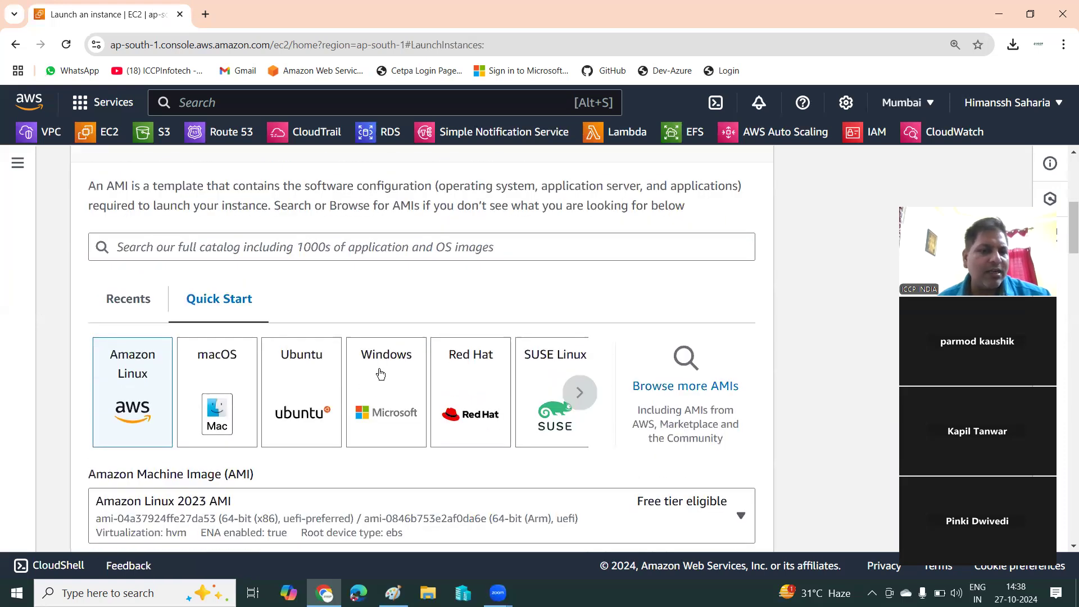
{"action": "left_click", "coordinate": [380, 369]}
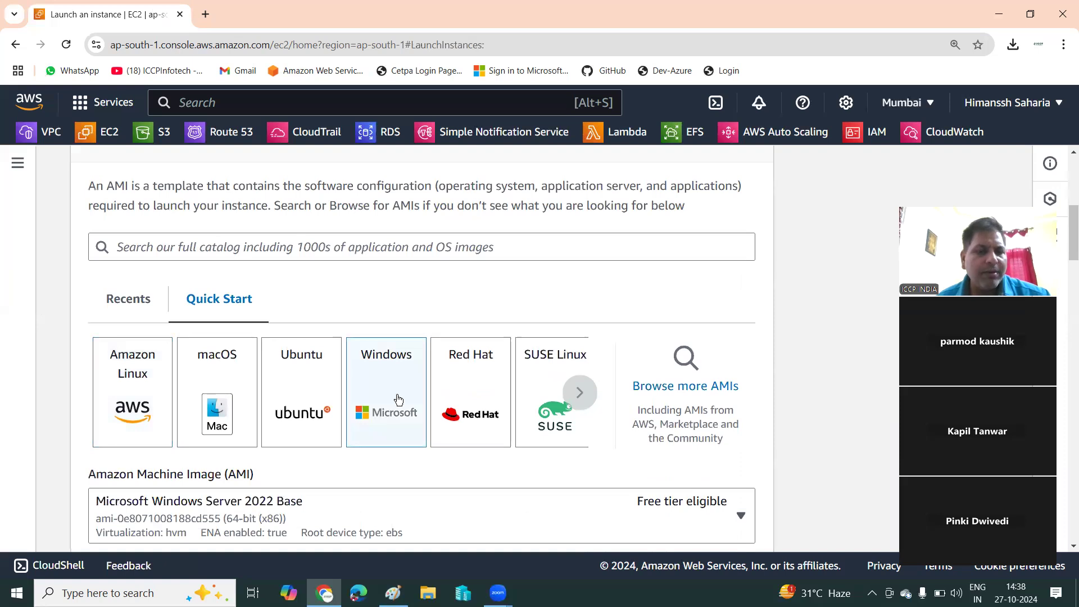
{"action": "left_click", "coordinate": [610, 505]}
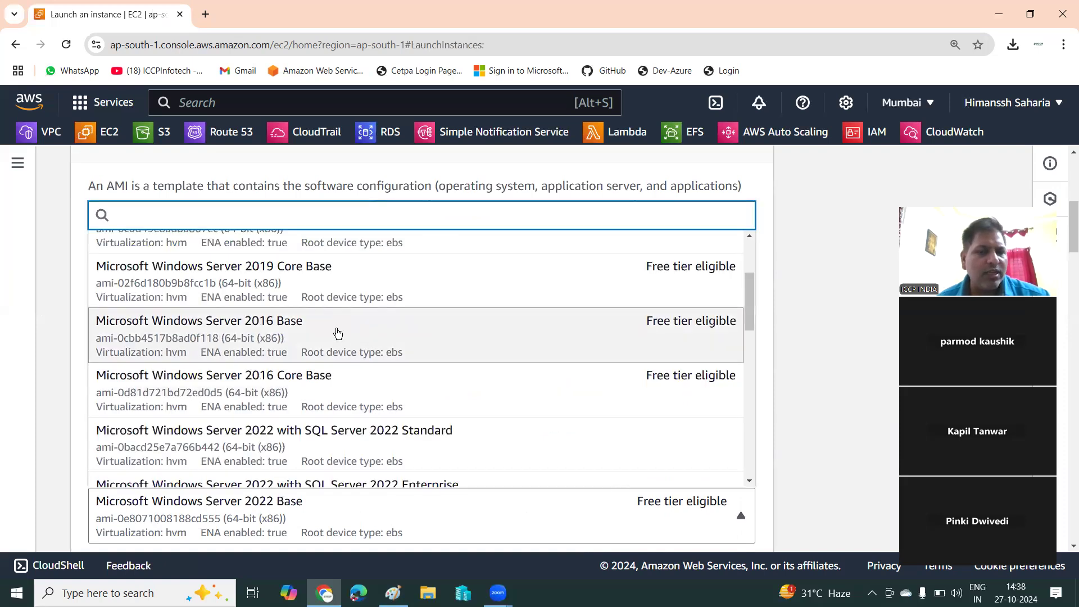
{"action": "left_click", "coordinate": [275, 327]}
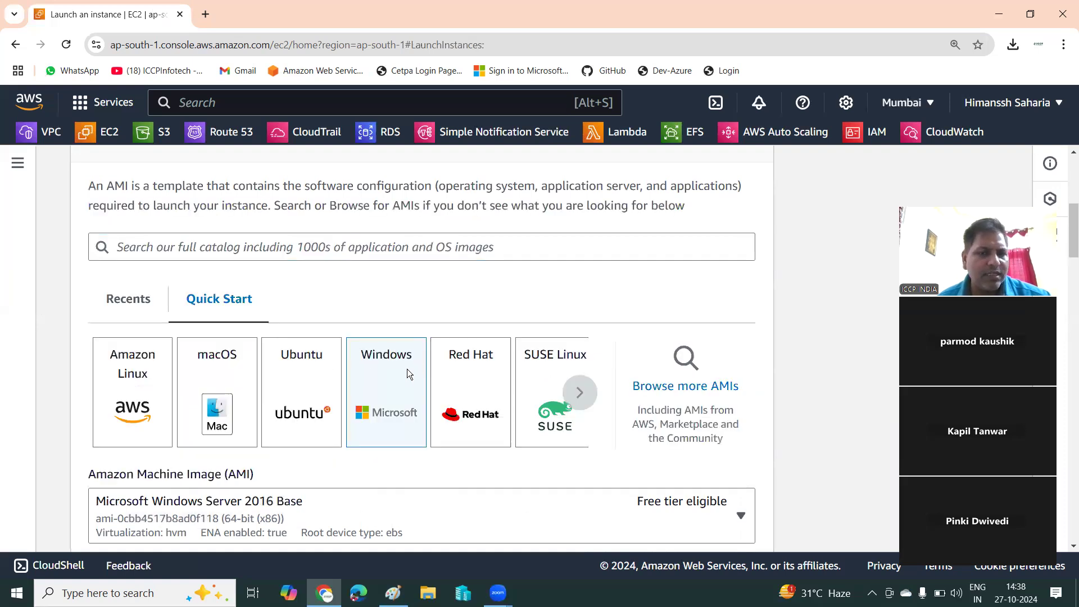
{"action": "scroll", "coordinate": [420, 418], "scroll_direction": "down", "scroll_amount": 3}
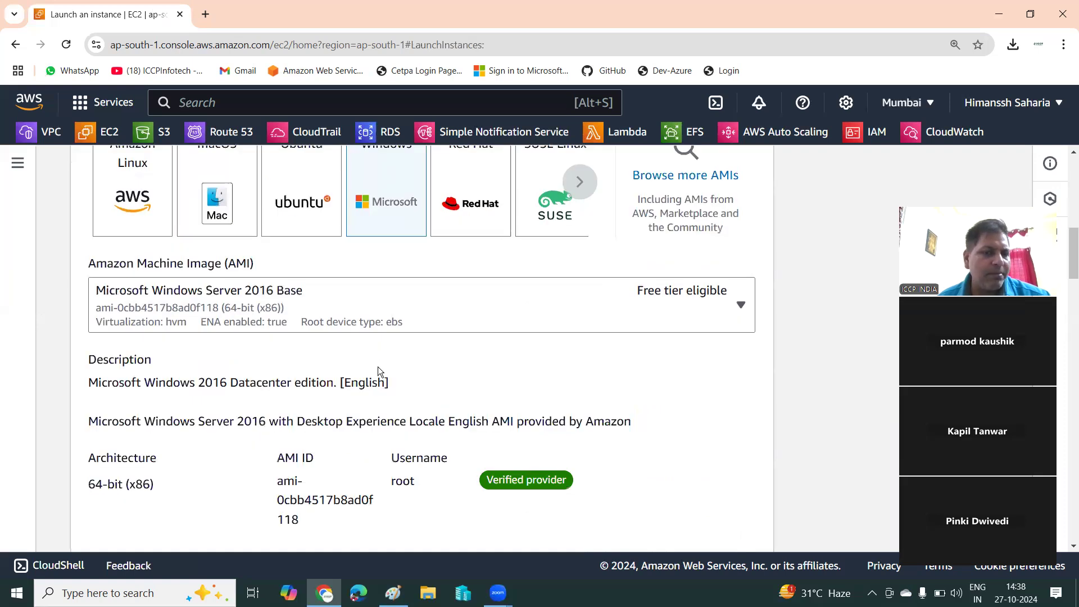
{"action": "scroll", "coordinate": [332, 313], "scroll_direction": "down", "scroll_amount": 3}
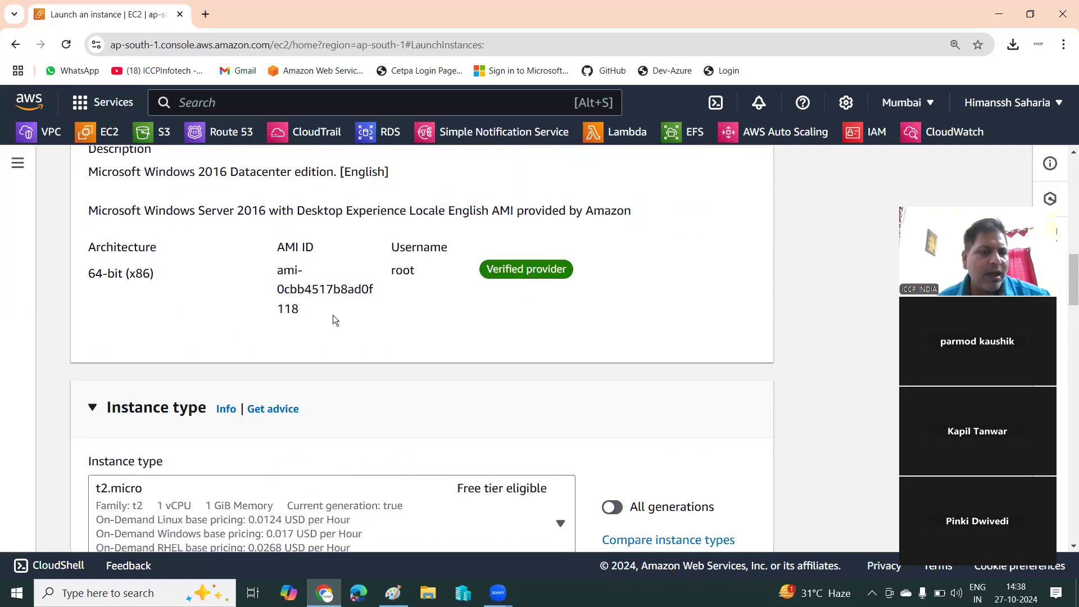
Choose project-key as the login key pair for the Windows instance.
{"action": "scroll", "coordinate": [332, 315], "scroll_direction": "down", "scroll_amount": 2}
{"action": "scroll", "coordinate": [336, 367], "scroll_direction": "down", "scroll_amount": 3}
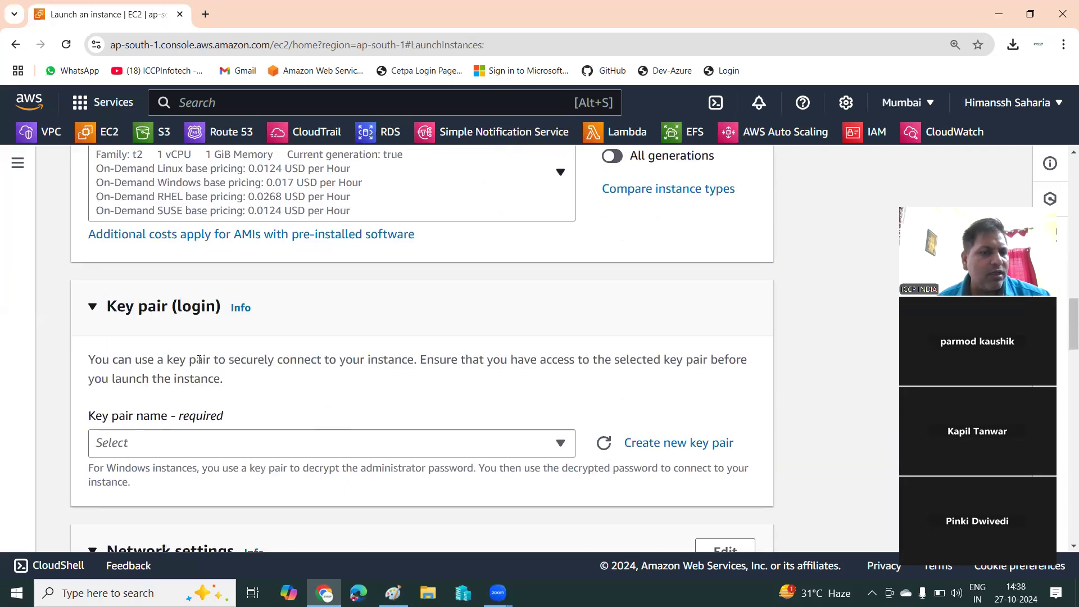
{"action": "left_click", "coordinate": [218, 432]}
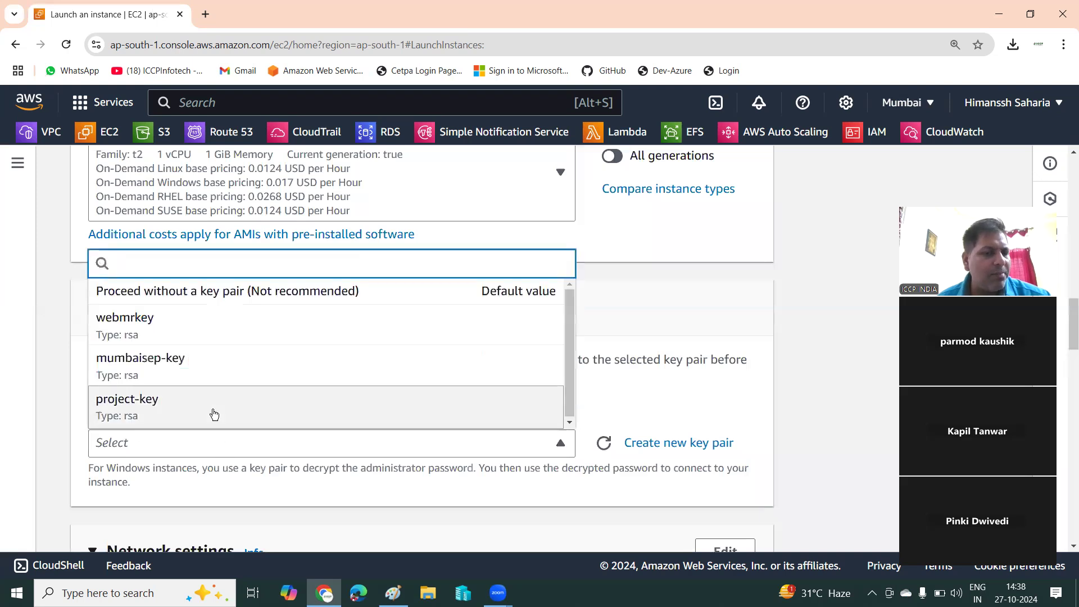
{"action": "left_click", "coordinate": [187, 410]}
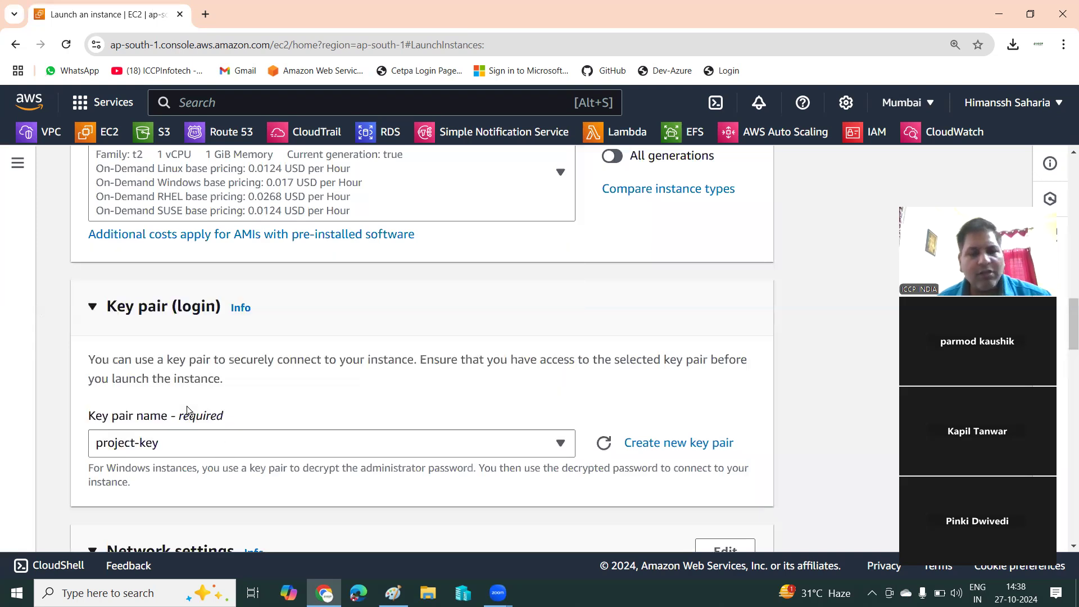
Edit the instance's network settings and set the VPC to Project-vpc1.
{"action": "scroll", "coordinate": [235, 352], "scroll_direction": "down", "scroll_amount": 3}
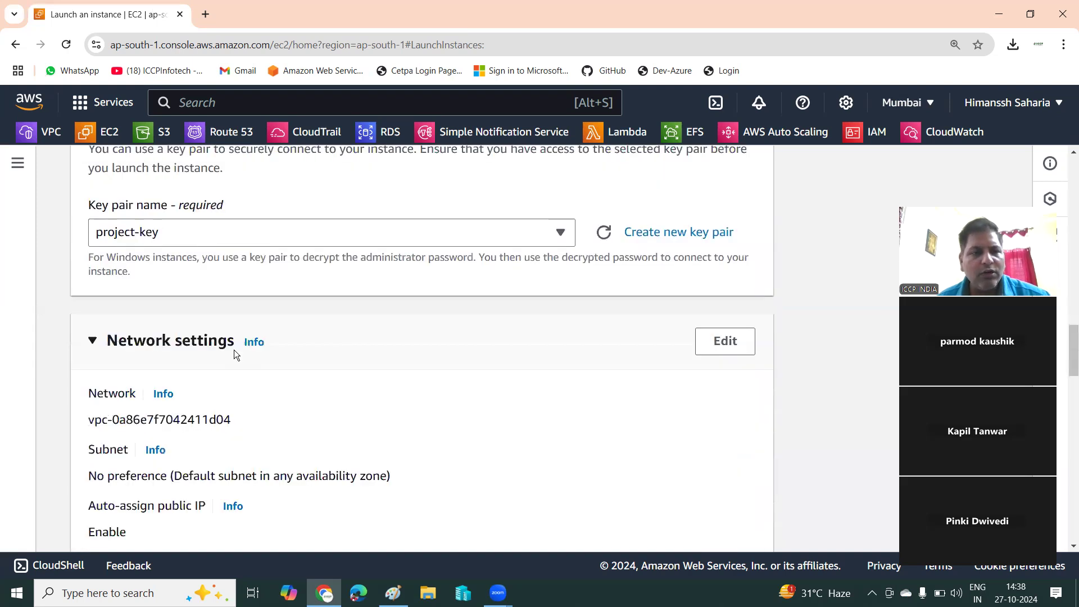
{"action": "left_click", "coordinate": [733, 341]}
{"action": "scroll", "coordinate": [478, 361], "scroll_direction": "down", "scroll_amount": 2}
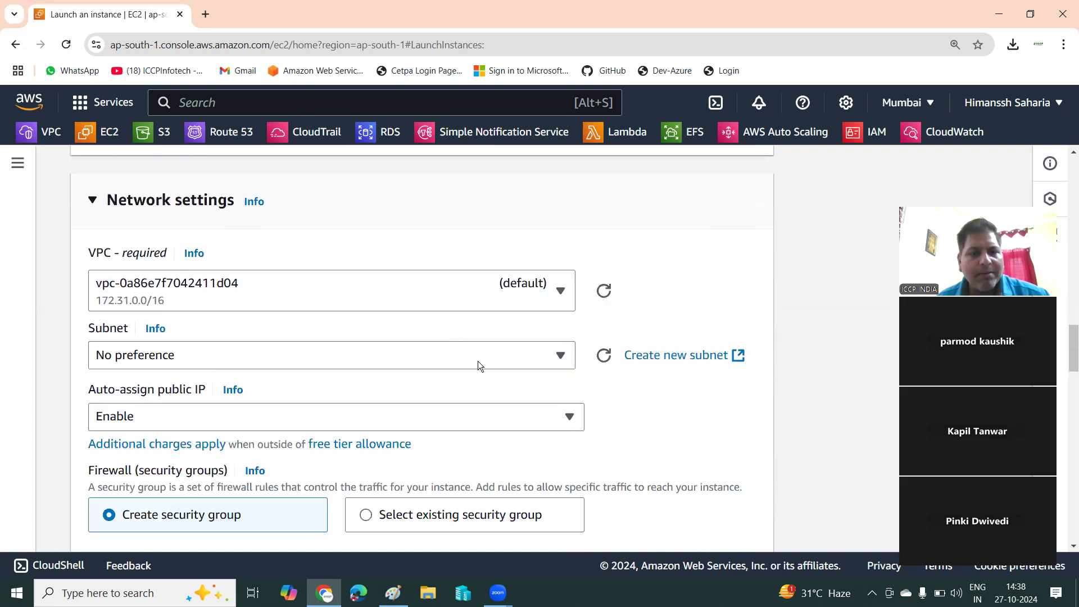
{"action": "left_click", "coordinate": [419, 281]}
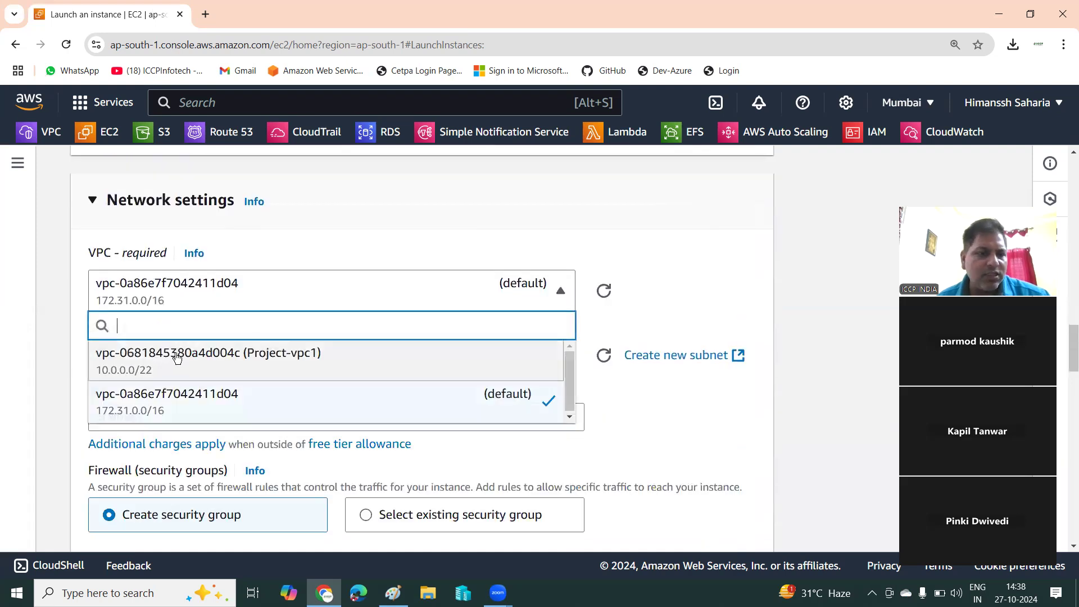
{"action": "left_click", "coordinate": [268, 362]}
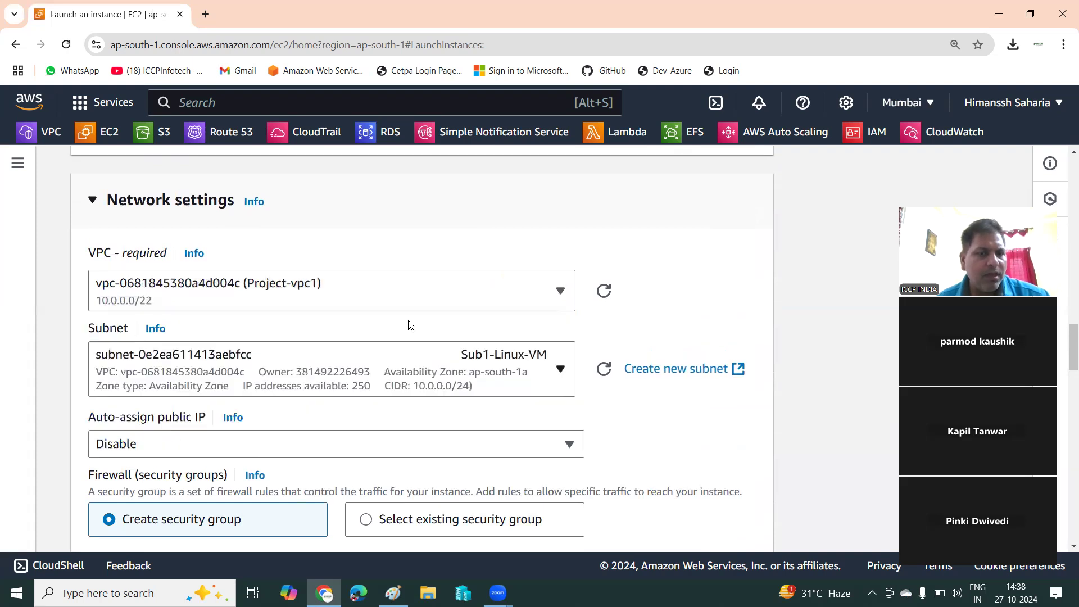
Place the instance in the Subnet2-windows-vm subnet and enable auto-assigned public IP.
{"action": "scroll", "coordinate": [408, 320], "scroll_direction": "down", "scroll_amount": 2}
{"action": "scroll", "coordinate": [495, 248], "scroll_direction": "down", "scroll_amount": 1}
{"action": "scroll", "coordinate": [484, 236], "scroll_direction": "up", "scroll_amount": 2}
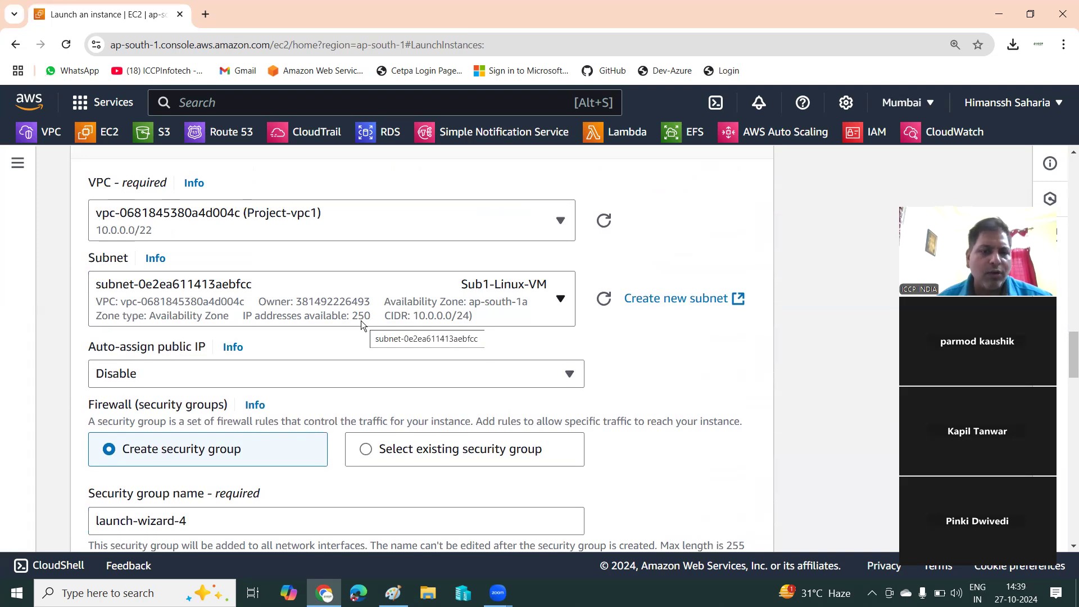
{"action": "left_click", "coordinate": [545, 307]}
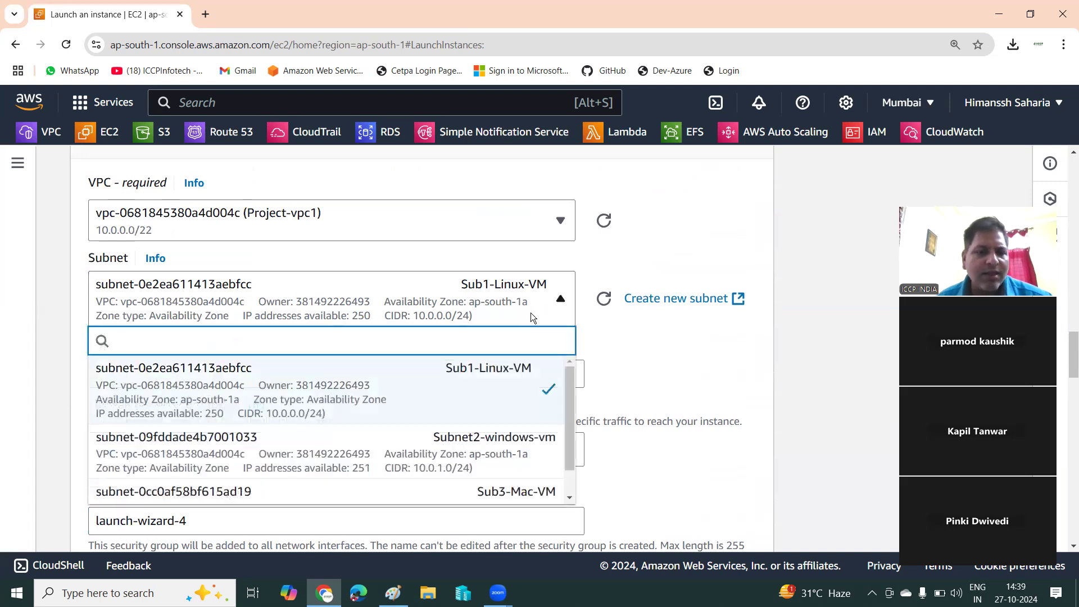
{"action": "left_click", "coordinate": [369, 447]}
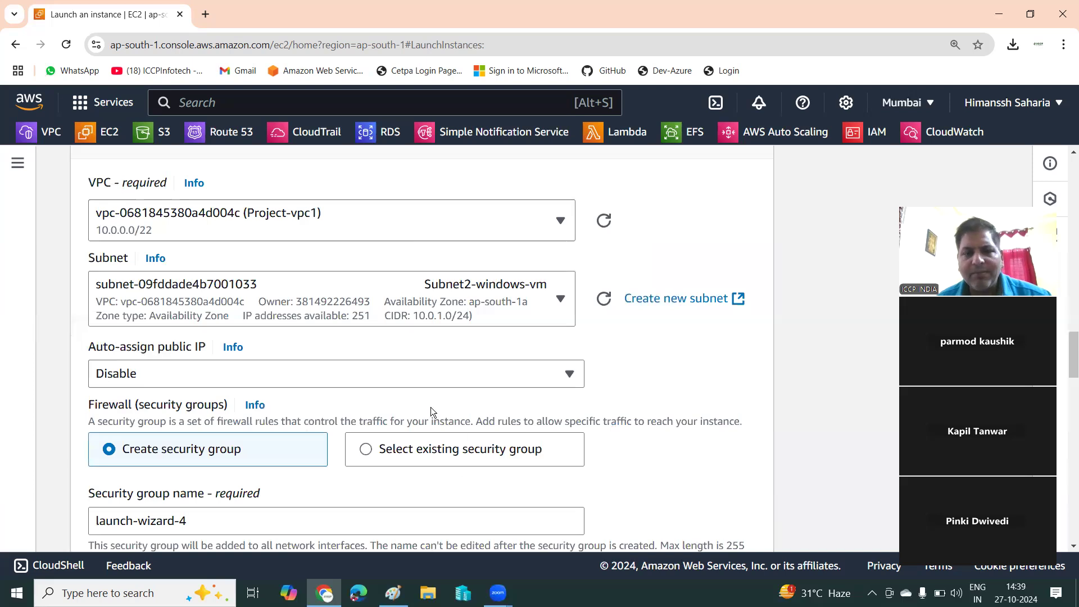
{"action": "left_click", "coordinate": [408, 375]}
{"action": "left_click", "coordinate": [120, 403]}
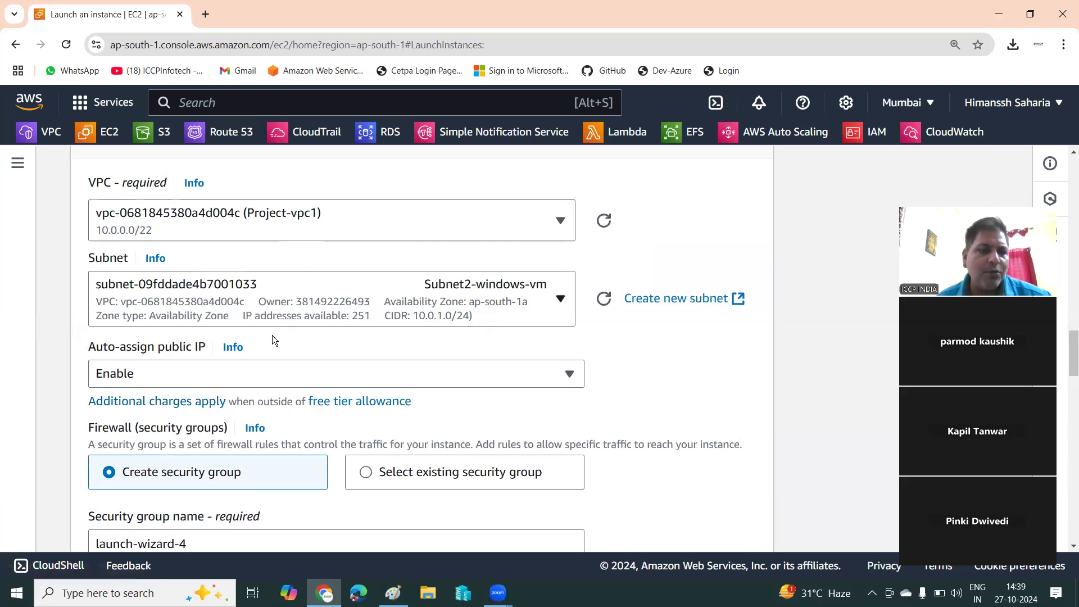
Use an existing security group for the firewall and assign Project-sg.
{"action": "scroll", "coordinate": [270, 336], "scroll_direction": "down", "scroll_amount": 3}
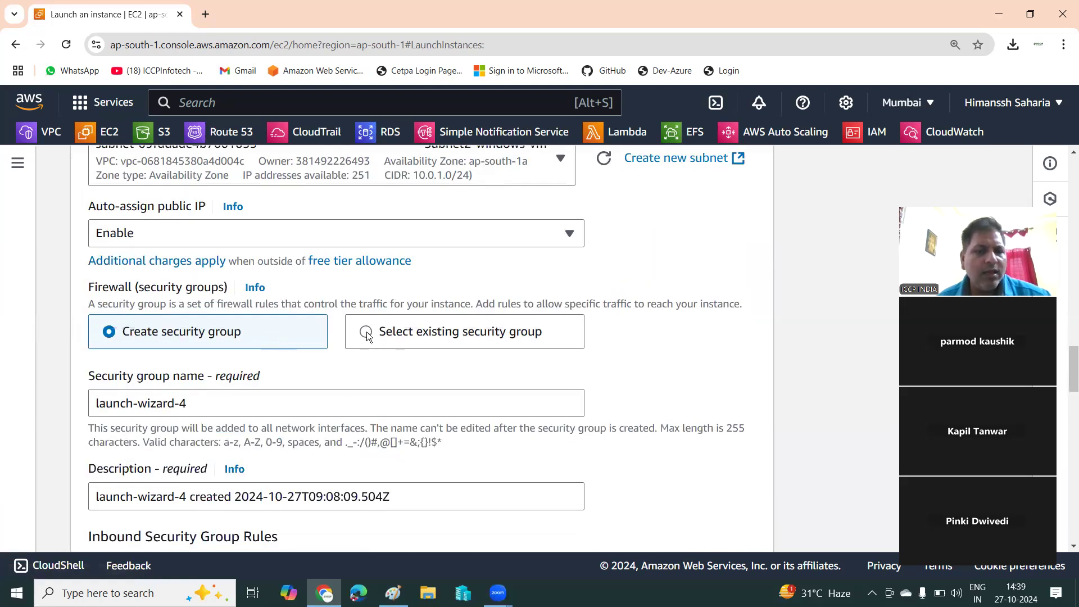
{"action": "left_click", "coordinate": [366, 331]}
{"action": "left_click", "coordinate": [348, 401]}
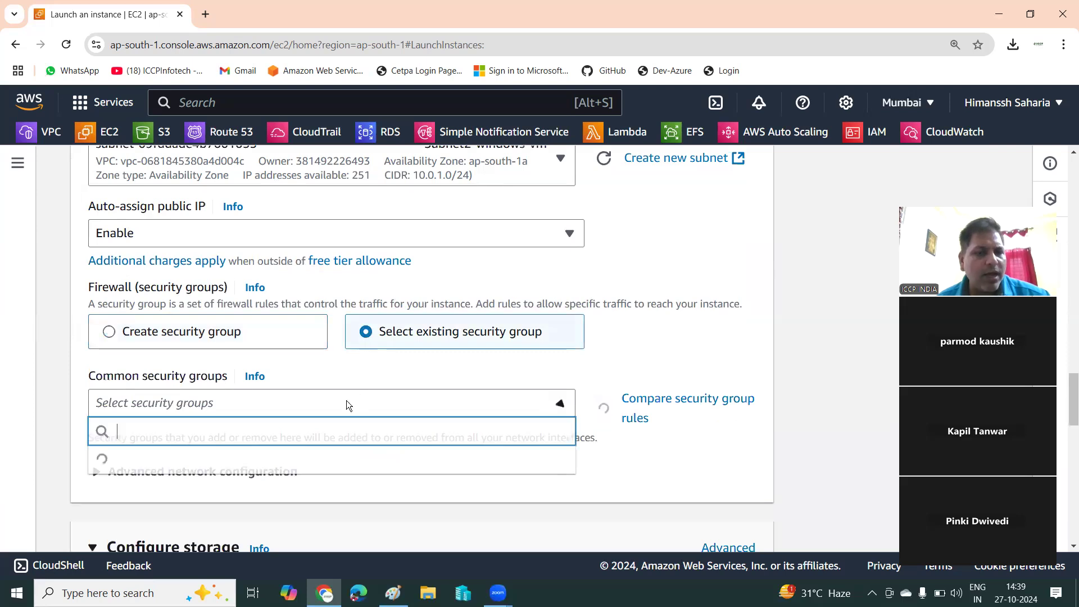
{"action": "left_click", "coordinate": [97, 506]}
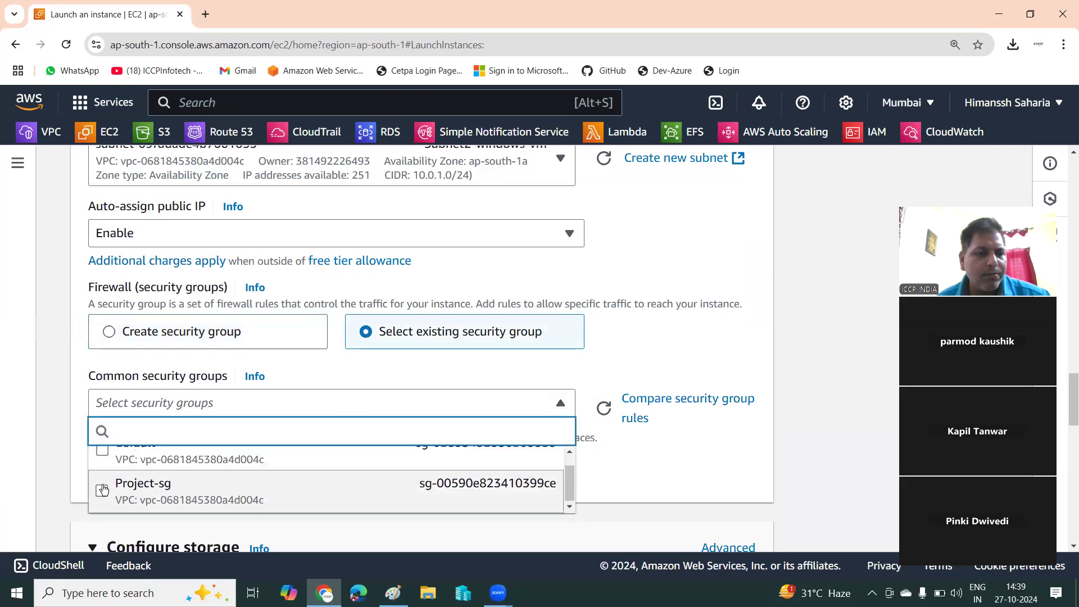
{"action": "left_click", "coordinate": [181, 396]}
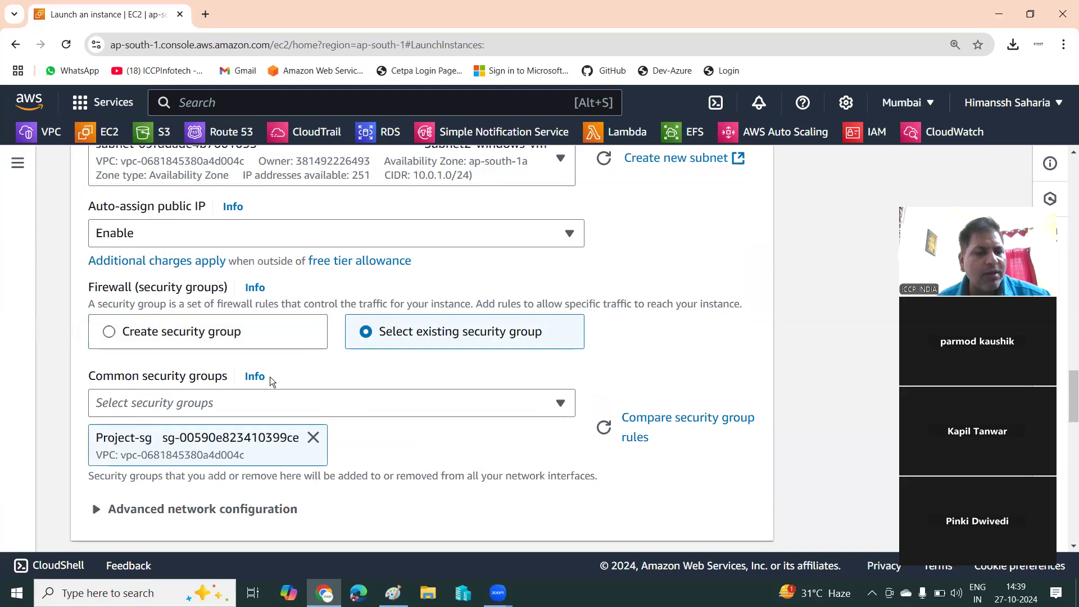
Keep the 30 GiB gp2 root volume and 1 instance, and launch the Windows instance.
{"action": "scroll", "coordinate": [272, 380], "scroll_direction": "down", "scroll_amount": 5}
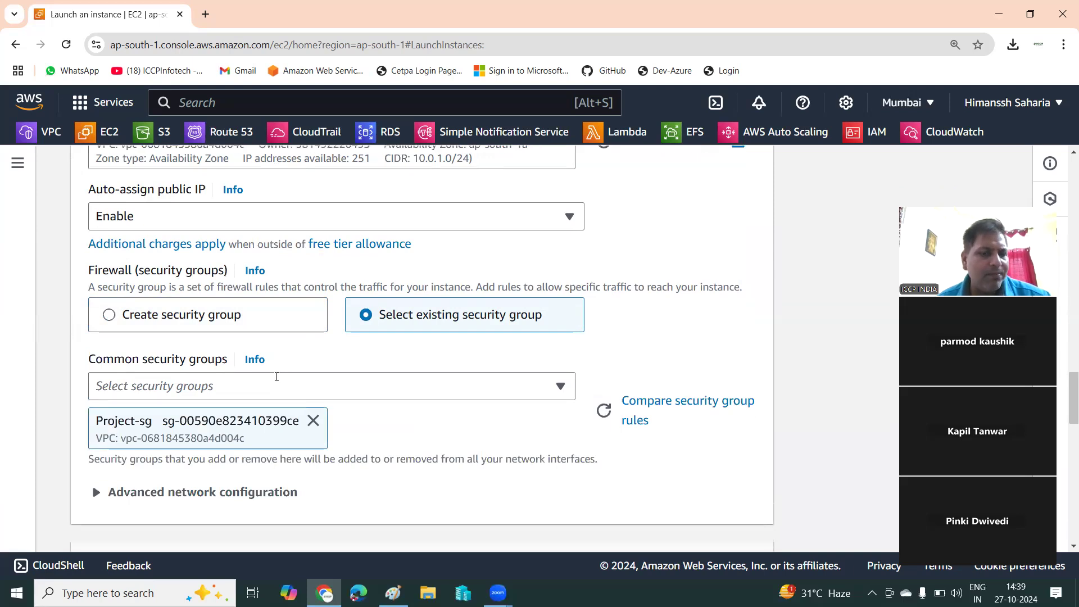
{"action": "scroll", "coordinate": [252, 257], "scroll_direction": "down", "scroll_amount": 4}
{"action": "scroll", "coordinate": [261, 254], "scroll_direction": "up", "scroll_amount": 1}
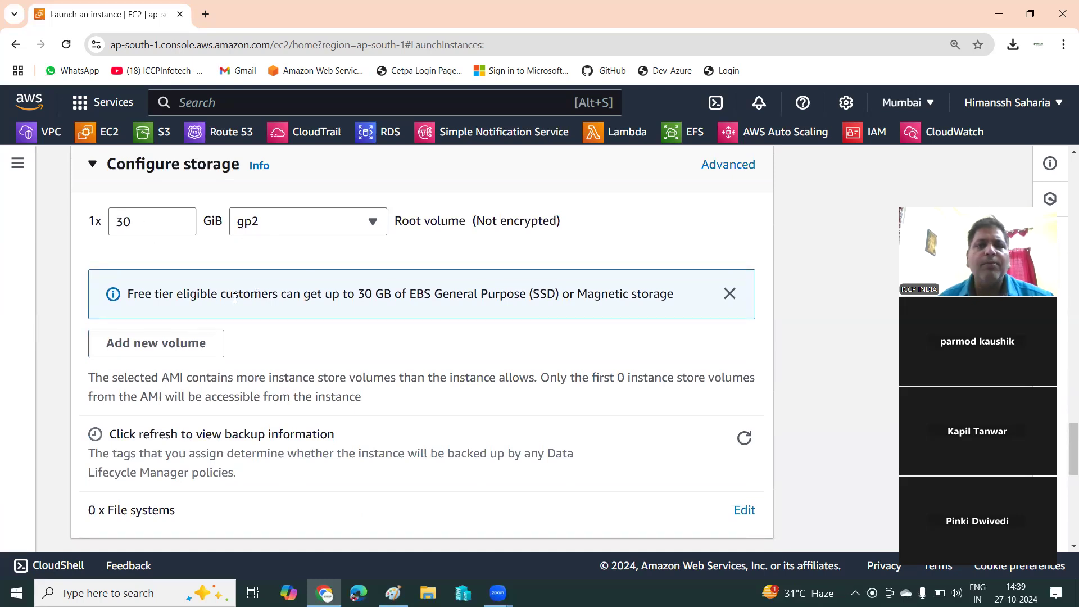
{"action": "scroll", "coordinate": [490, 379], "scroll_direction": "down", "scroll_amount": 9}
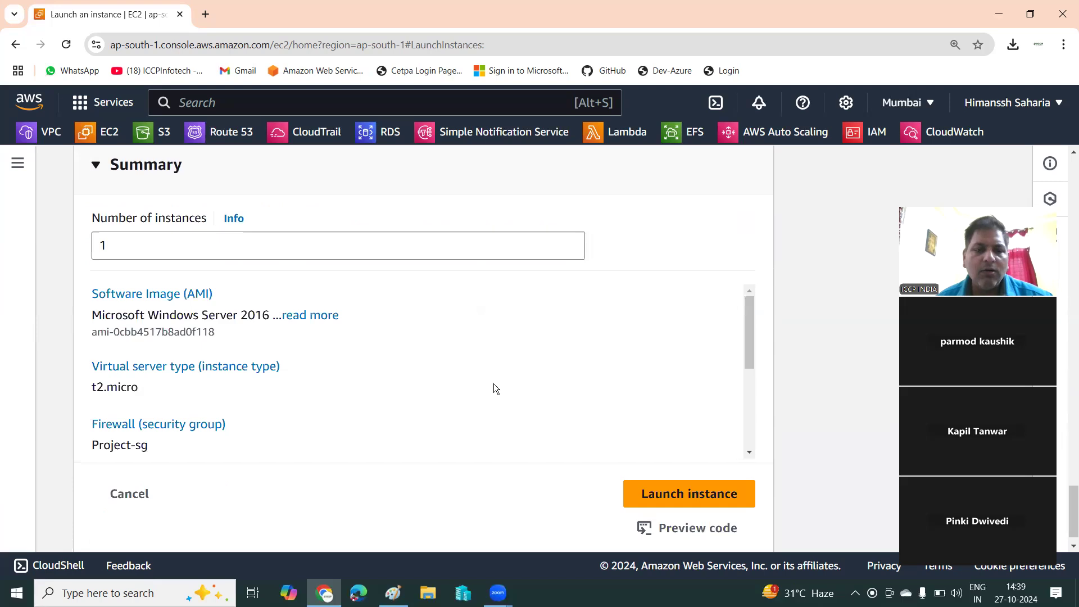
{"action": "left_click", "coordinate": [678, 475]}
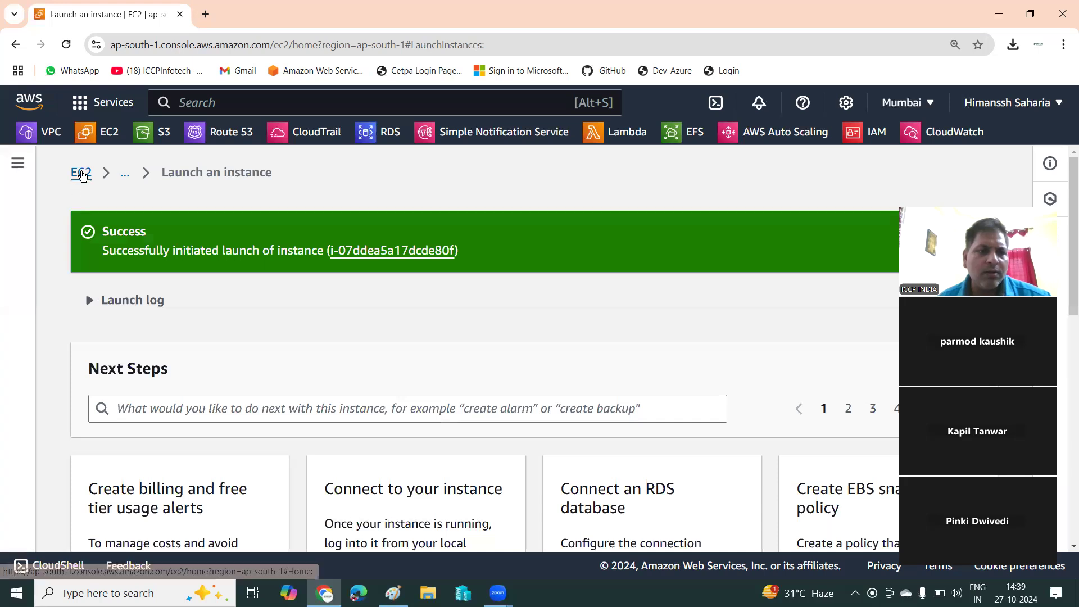
Go back to the EC2 Instances list, select Linux-server1 and refresh the list.
{"action": "left_click", "coordinate": [81, 174]}
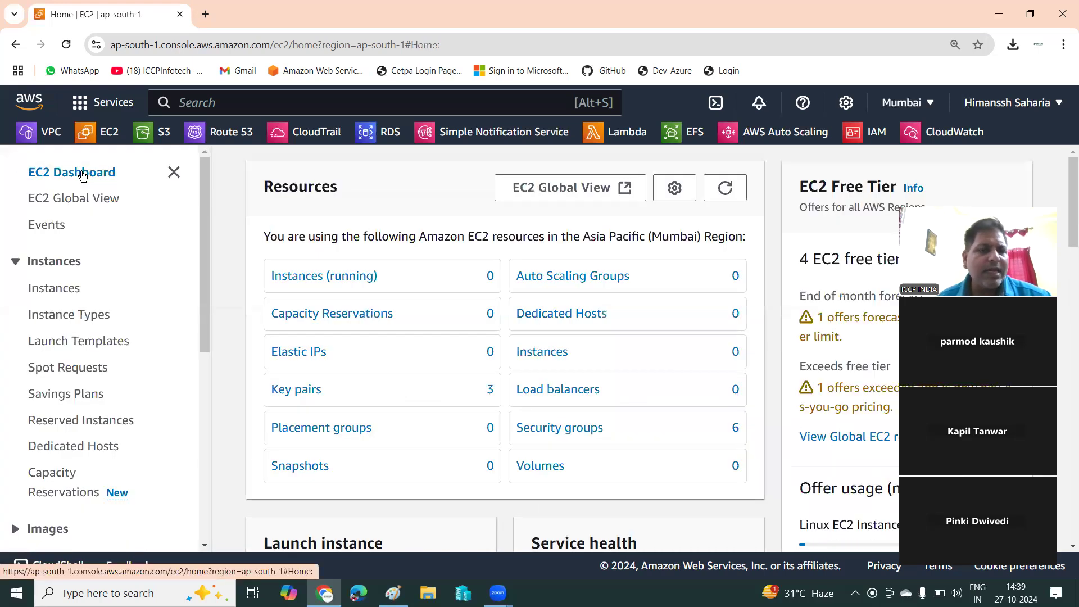
{"action": "left_click", "coordinate": [38, 290]}
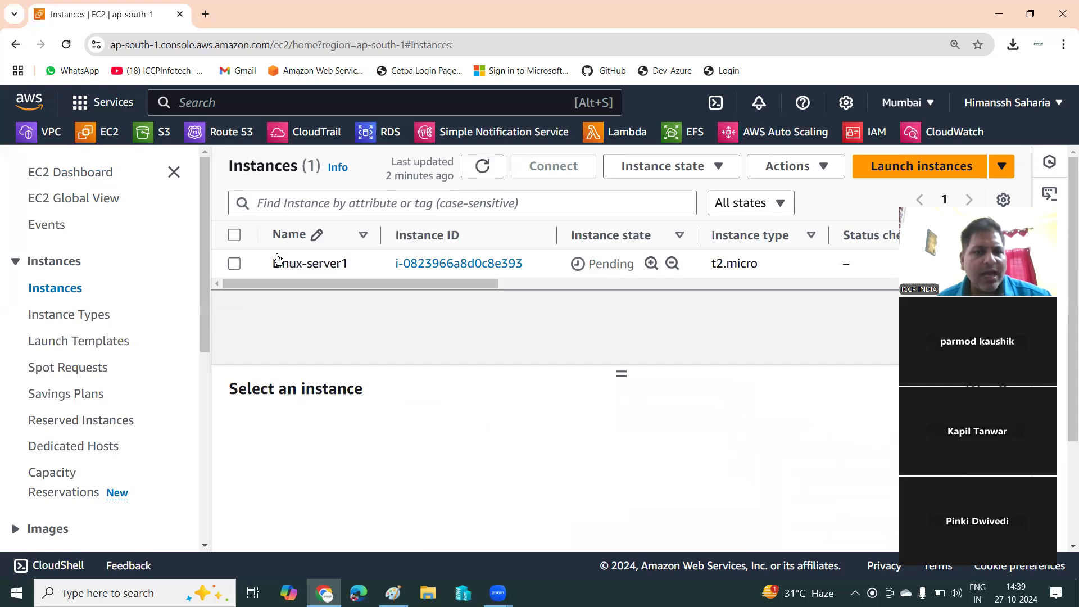
{"action": "left_click", "coordinate": [235, 264]}
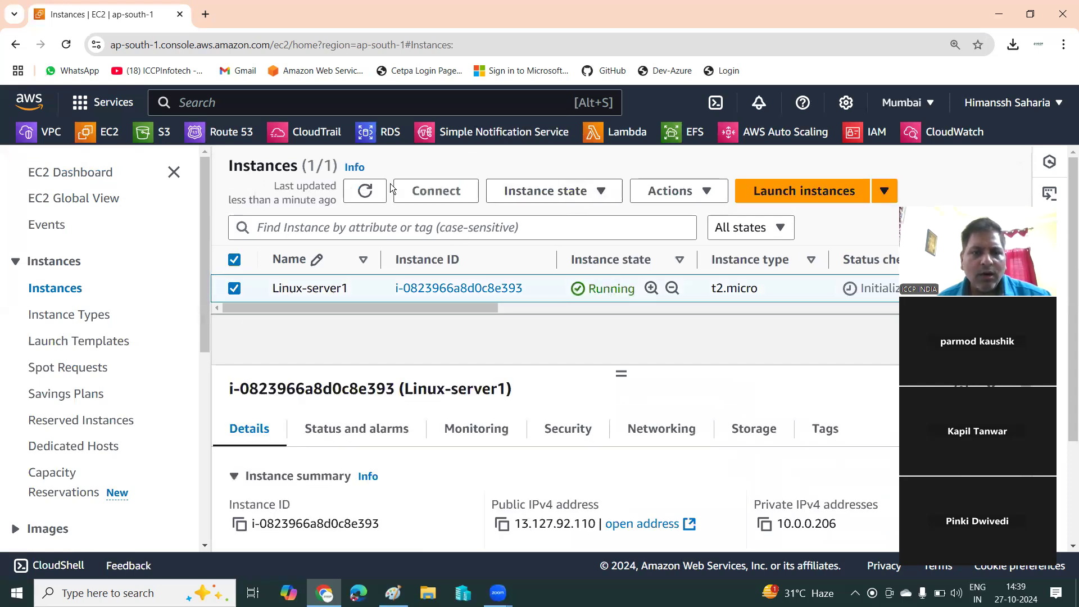
{"action": "left_click", "coordinate": [367, 191]}
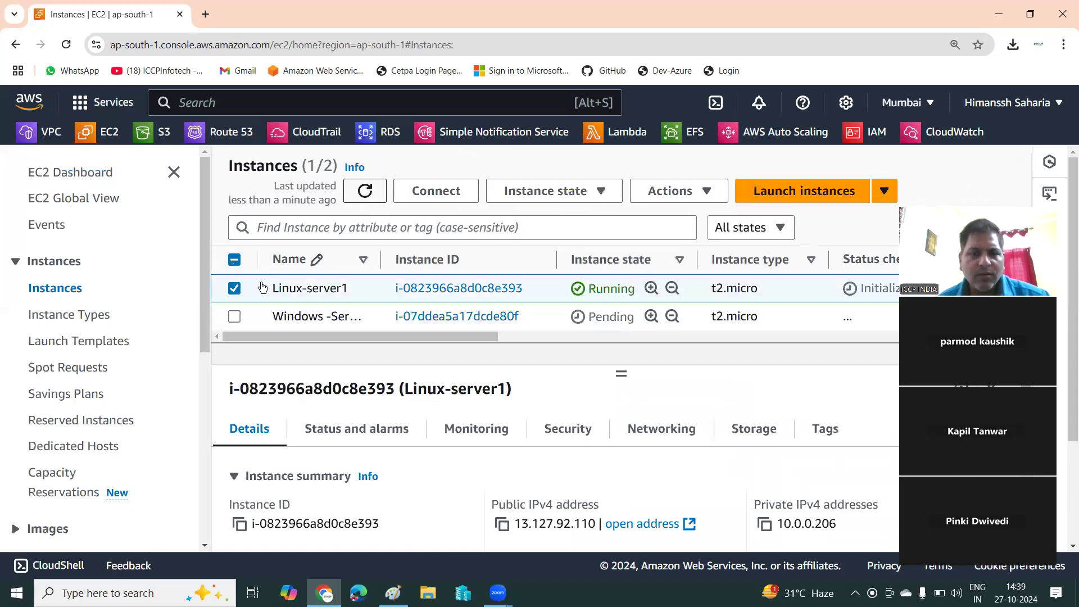
Open the SSH client connection instructions for Linux-server1 and copy the example ssh command.
{"action": "left_click", "coordinate": [235, 289]}
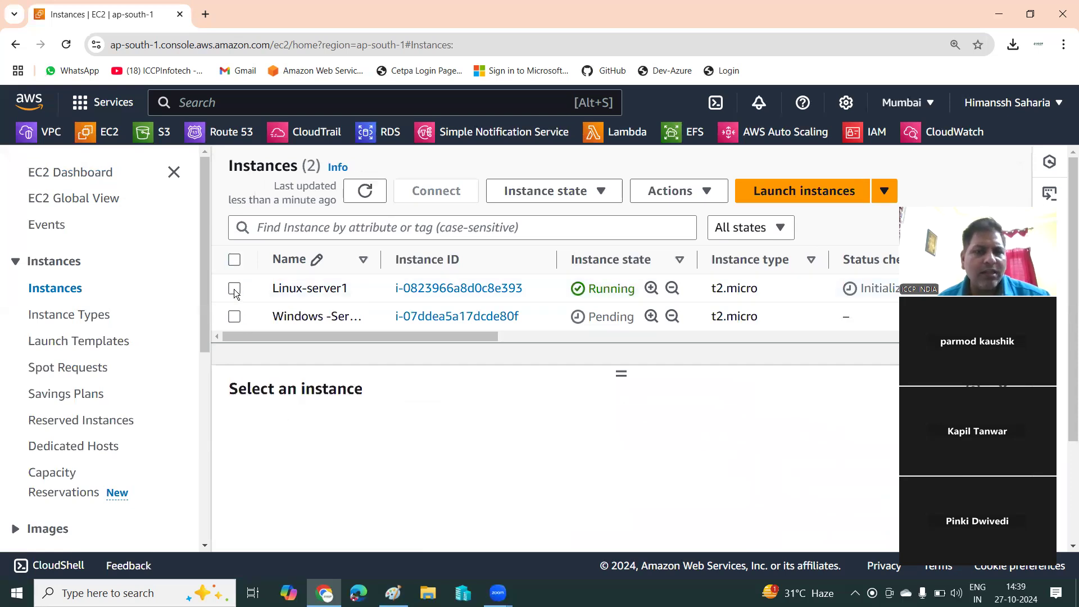
{"action": "left_click", "coordinate": [233, 289]}
{"action": "left_click", "coordinate": [433, 189]}
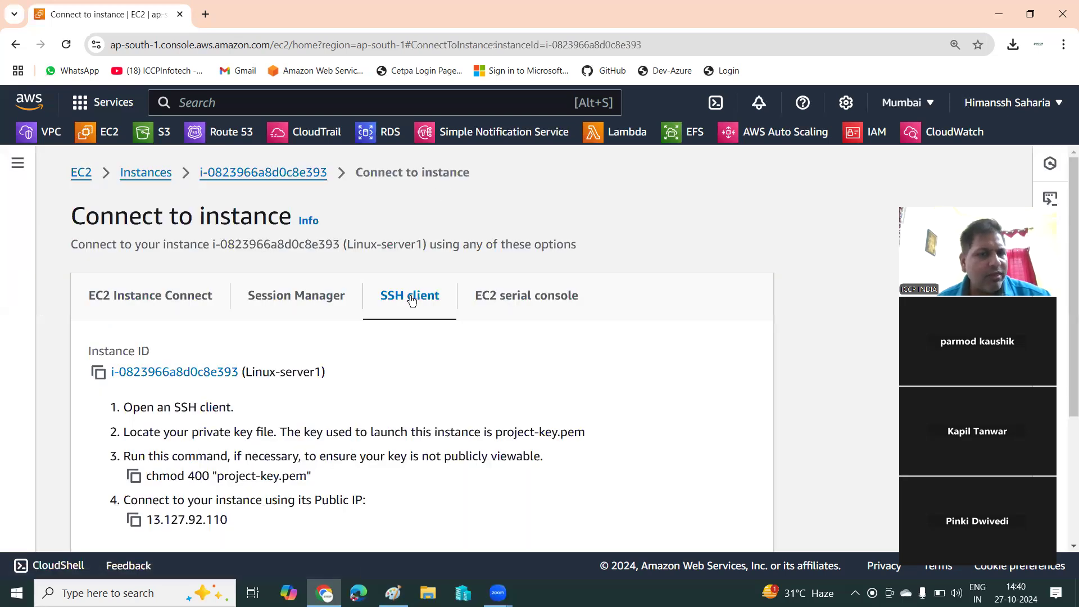
{"action": "scroll", "coordinate": [411, 295], "scroll_direction": "down", "scroll_amount": 4}
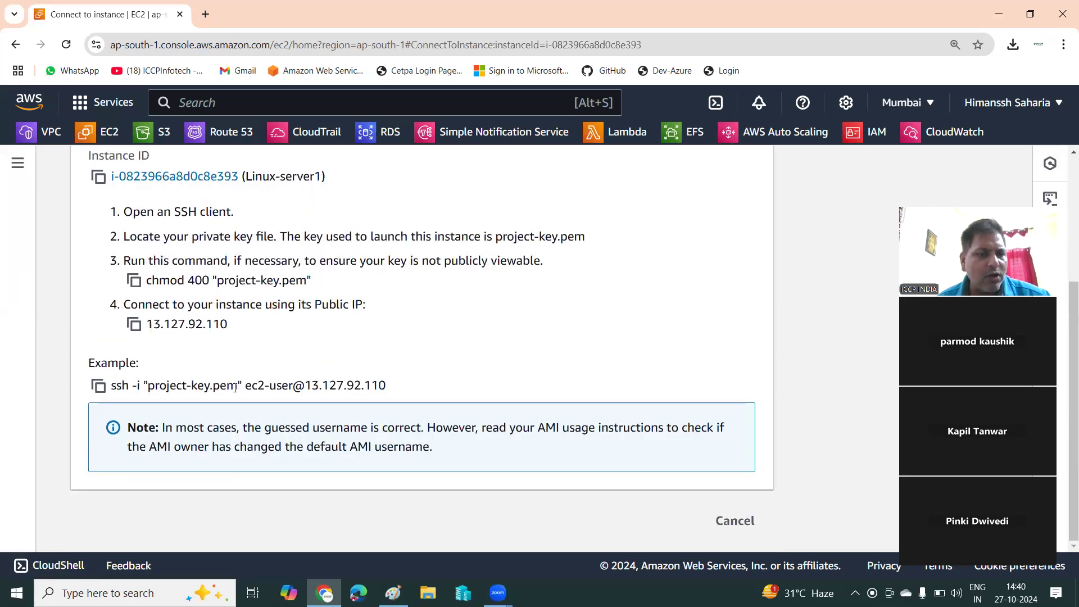
{"action": "left_click_drag", "start_coordinate": [386, 385], "coordinate": [140, 385]}
{"action": "left_click", "coordinate": [98, 386]}
Open Windows Command Prompt and change to the Downloads folder with "cd Downloads".
{"action": "left_click", "coordinate": [96, 590]}
{"action": "type", "text": "com"}
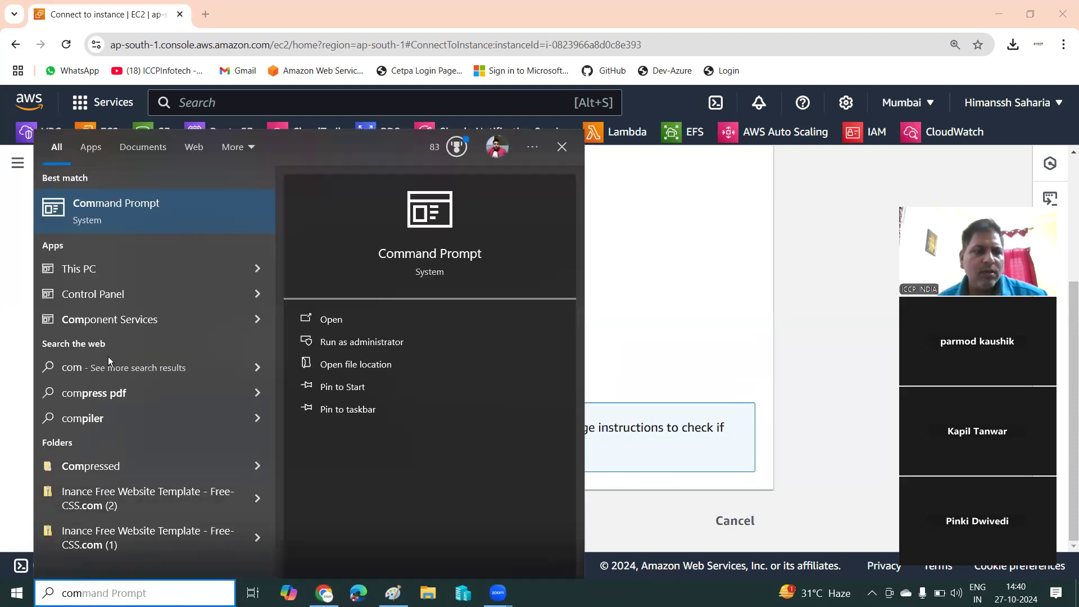
{"action": "left_click", "coordinate": [113, 202]}
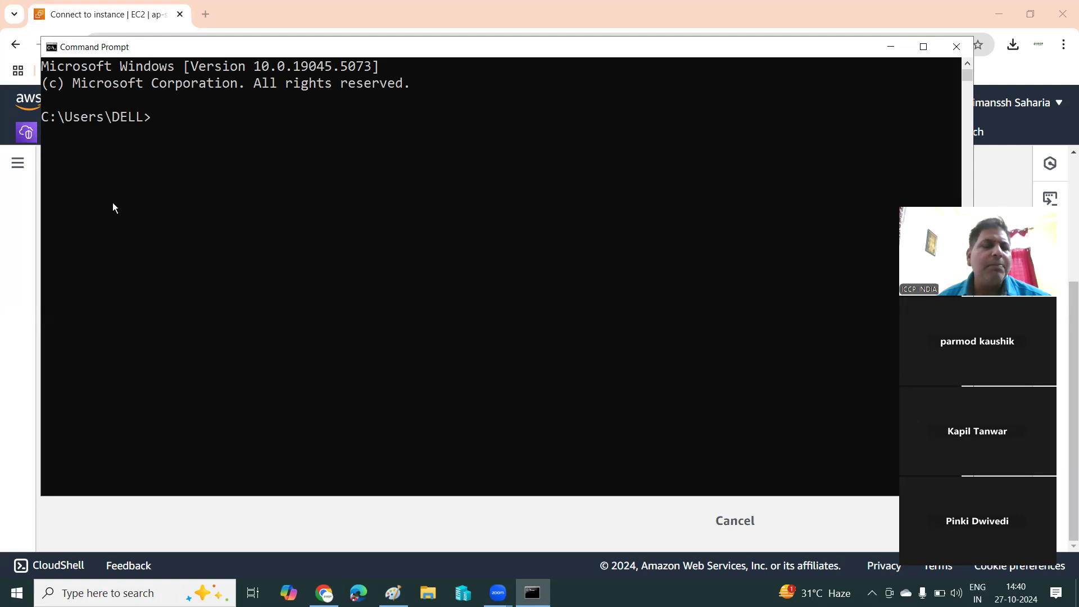
{"action": "type", "text": "cd"}
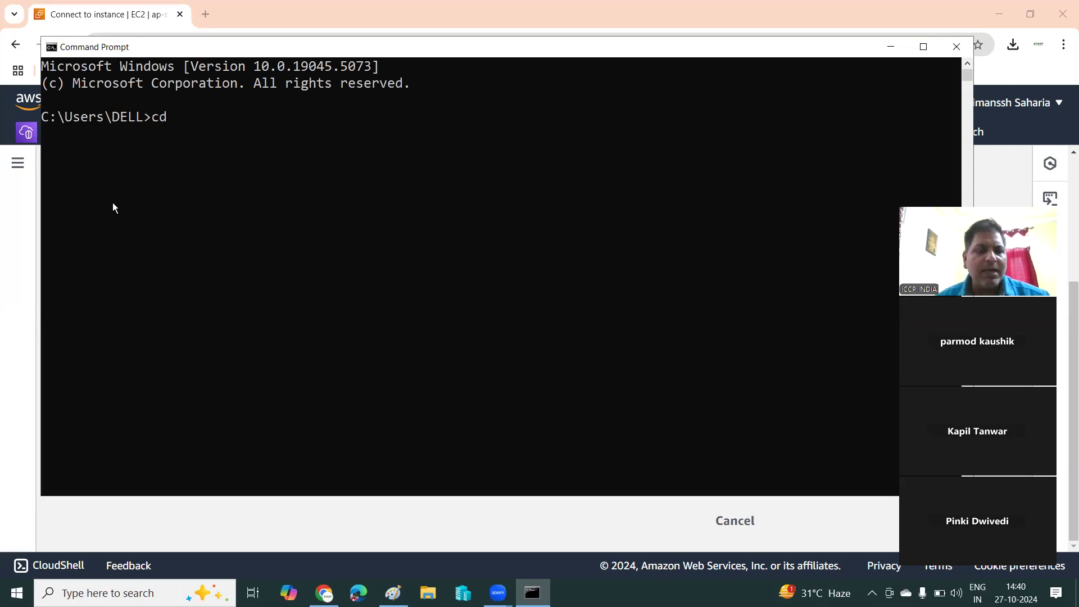
{"action": "type", "text": " Downloads"}
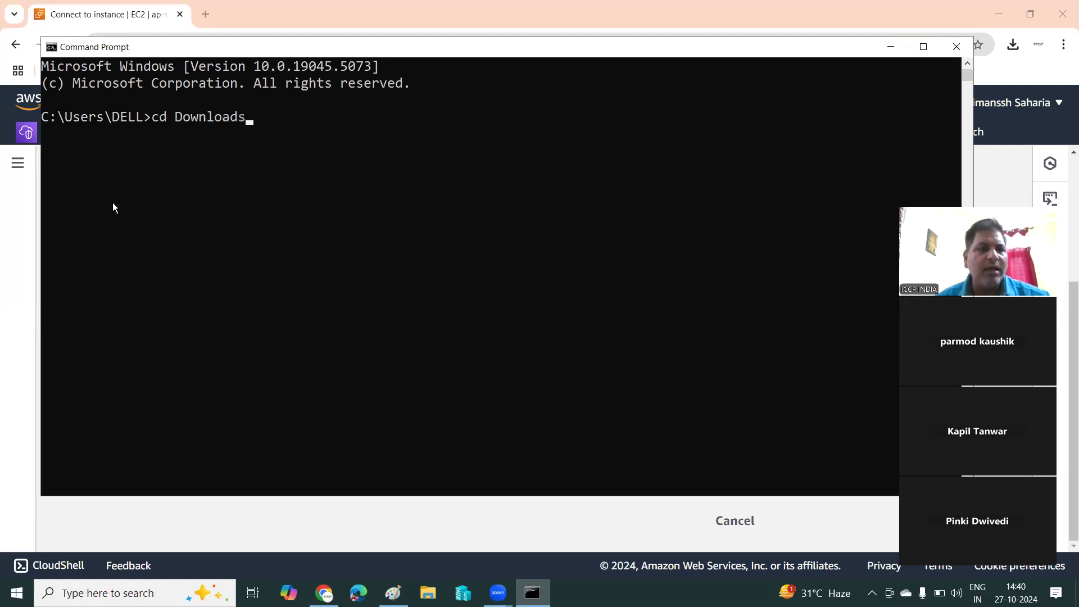
{"action": "key", "text": "Return"}
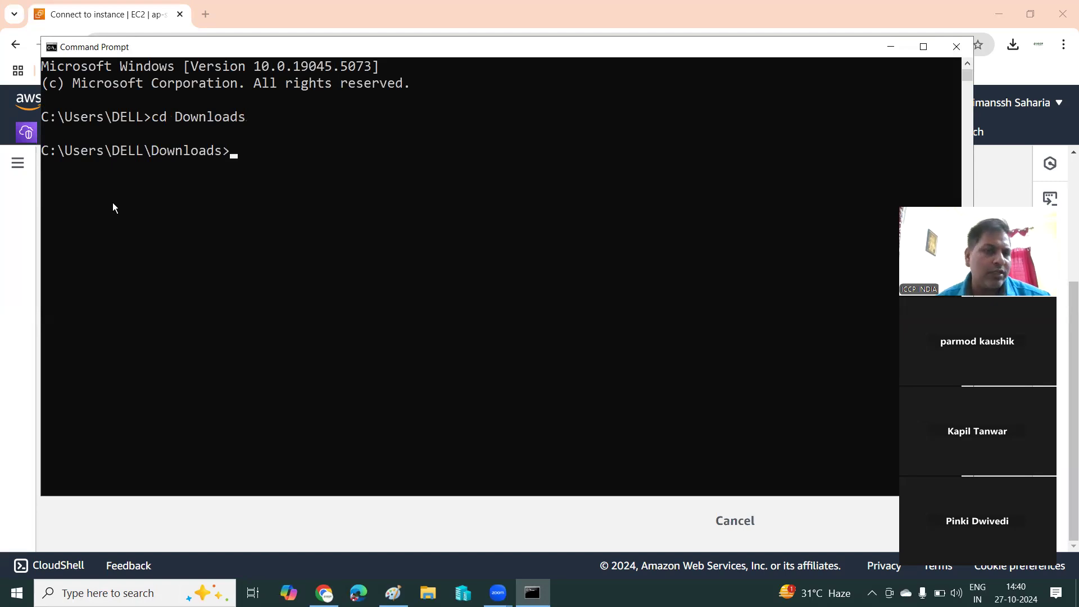
{"action": "key", "text": "ctrl+v"}
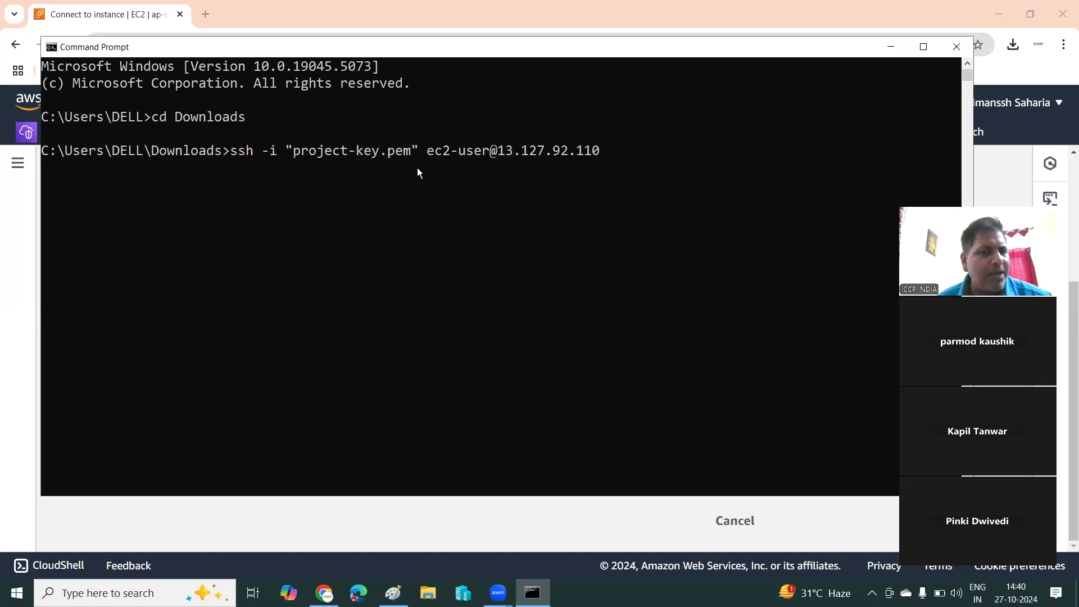
{"action": "key", "text": "Return"}
{"action": "type", "text": "yes"}
{"action": "key", "text": "Return"}
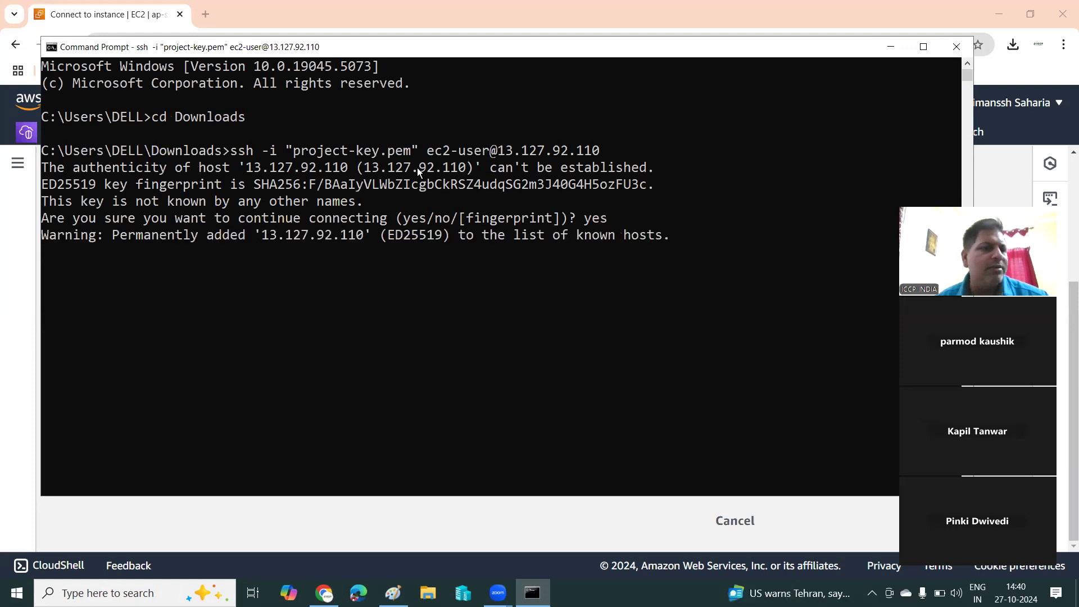
Switch to the root user on the Linux server with "sudo su -".
{"action": "key", "text": "Return"}
{"action": "key", "text": "Return"}
{"action": "type", "text": "sudo su -"}
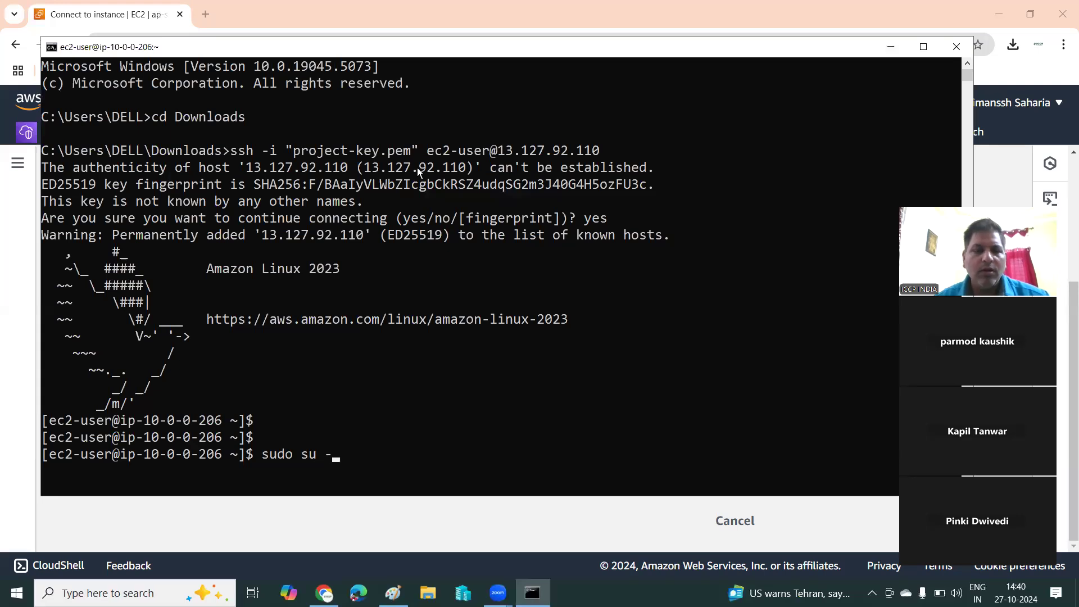
{"action": "key", "text": "Return"}
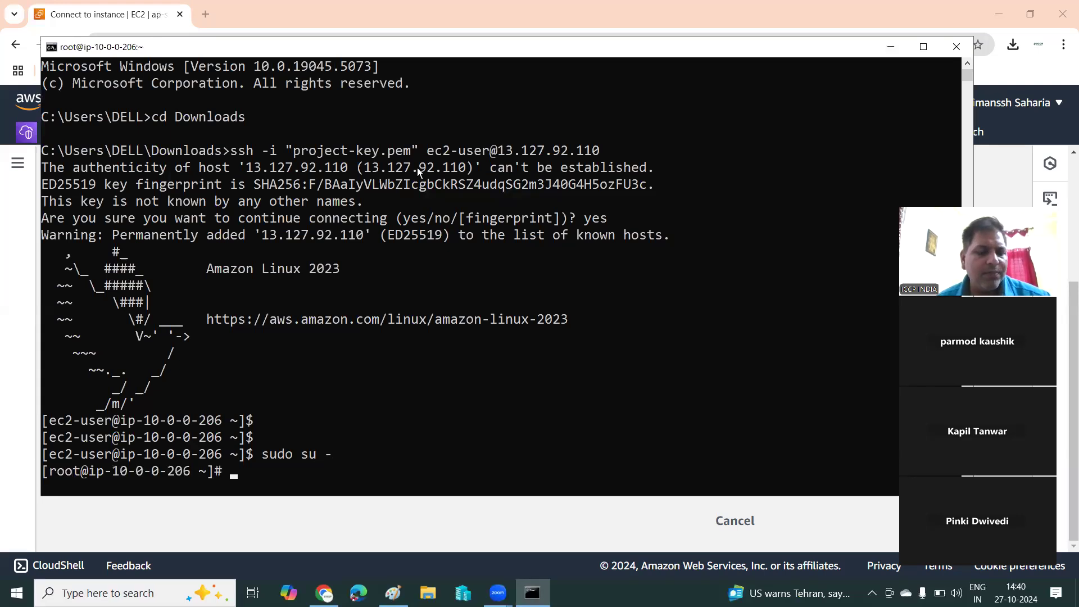
Enlarge the terminal text, move the terminal window up the screen and add several empty root prompt lines.
{"action": "scroll", "coordinate": [368, 340], "scroll_direction": "up", "scroll_amount": 1, "text": "ctrl"}
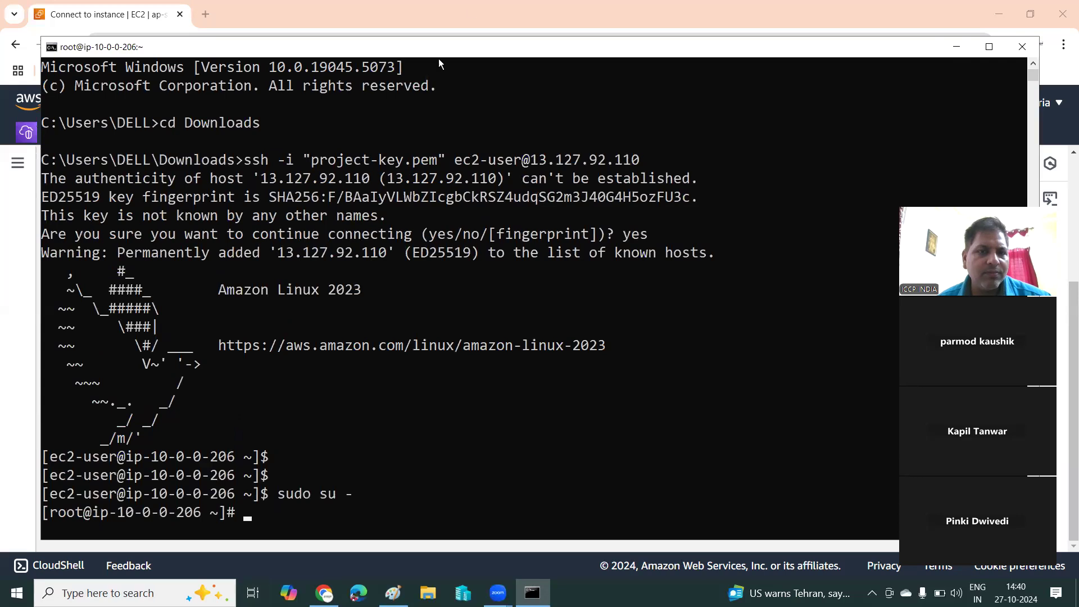
{"action": "left_click_drag", "start_coordinate": [474, 45], "coordinate": [474, 8]}
{"action": "left_click", "coordinate": [507, 144]}
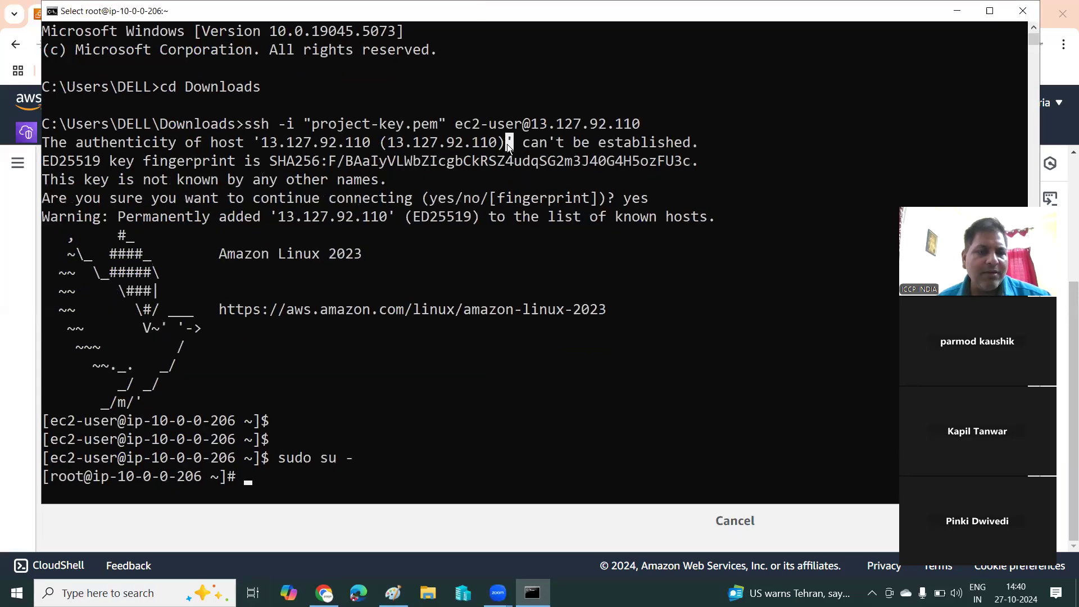
{"action": "key", "text": "Return"}
{"action": "key", "text": "Return"}
{"action": "key", "text": "Return"}
{"action": "key", "text": "Return"}
{"action": "key", "text": "Return"}
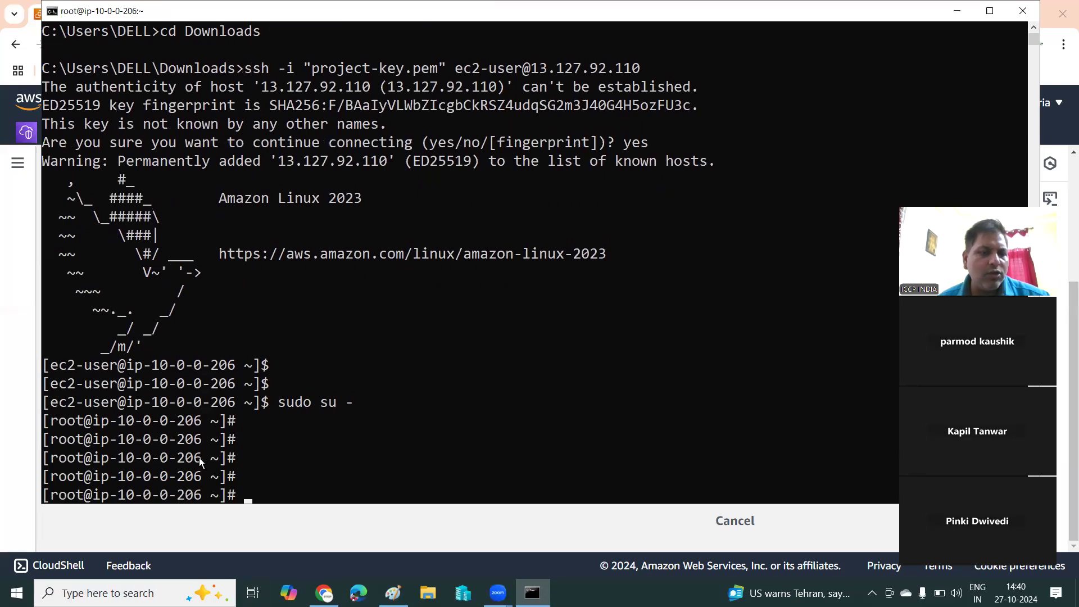
Return to the EC2 instances list in the browser and highlight Linux-server1's private IPv4 address.
{"action": "left_click", "coordinate": [955, 12]}
{"action": "scroll", "coordinate": [344, 367], "scroll_direction": "up", "scroll_amount": 5}
{"action": "left_click", "coordinate": [131, 175]}
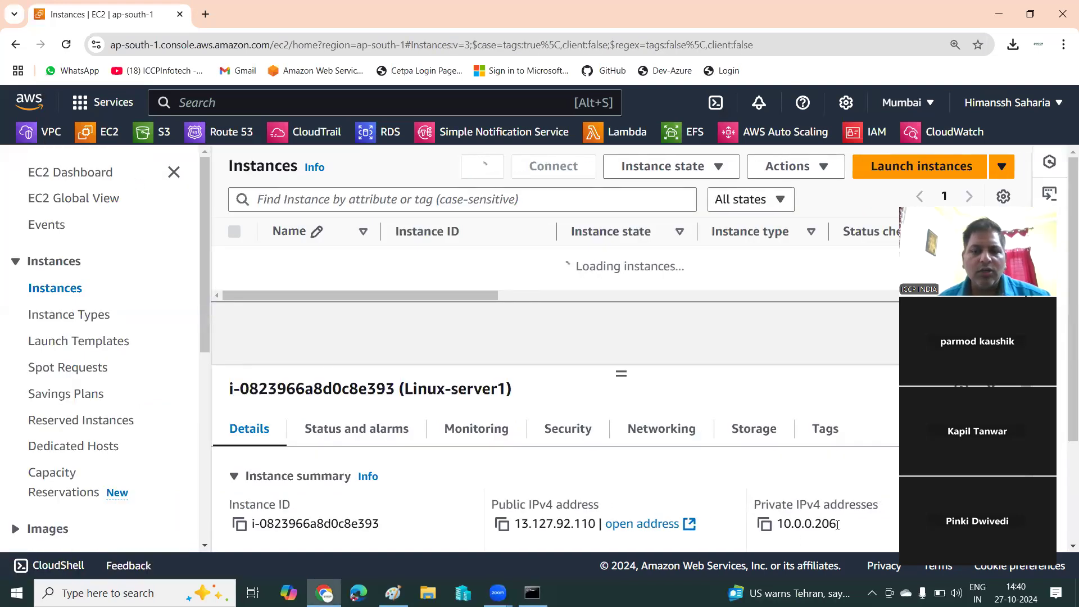
{"action": "left_click_drag", "start_coordinate": [832, 526], "coordinate": [775, 525]}
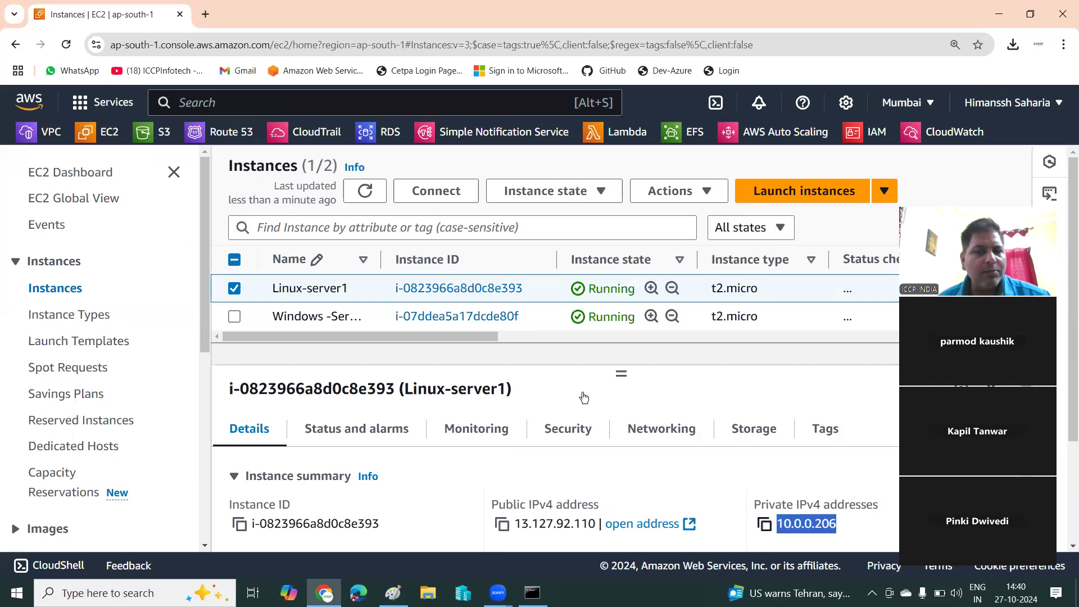
Open the RDP client connection details for the Windows -Server1 instance and copy its public IP.
{"action": "left_click", "coordinate": [234, 288]}
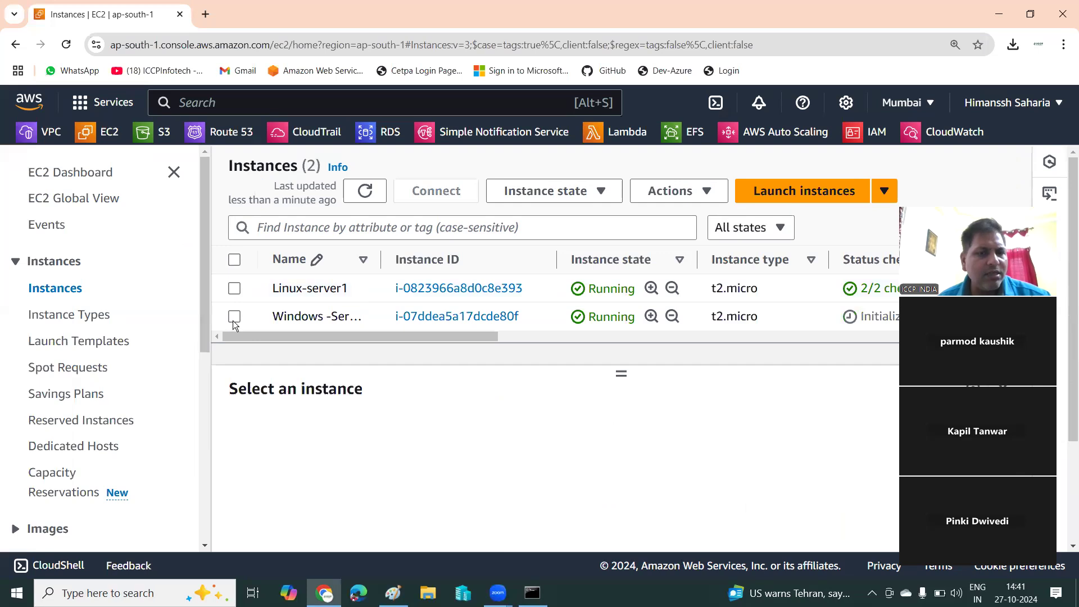
{"action": "left_click", "coordinate": [234, 317]}
{"action": "left_click", "coordinate": [443, 191]}
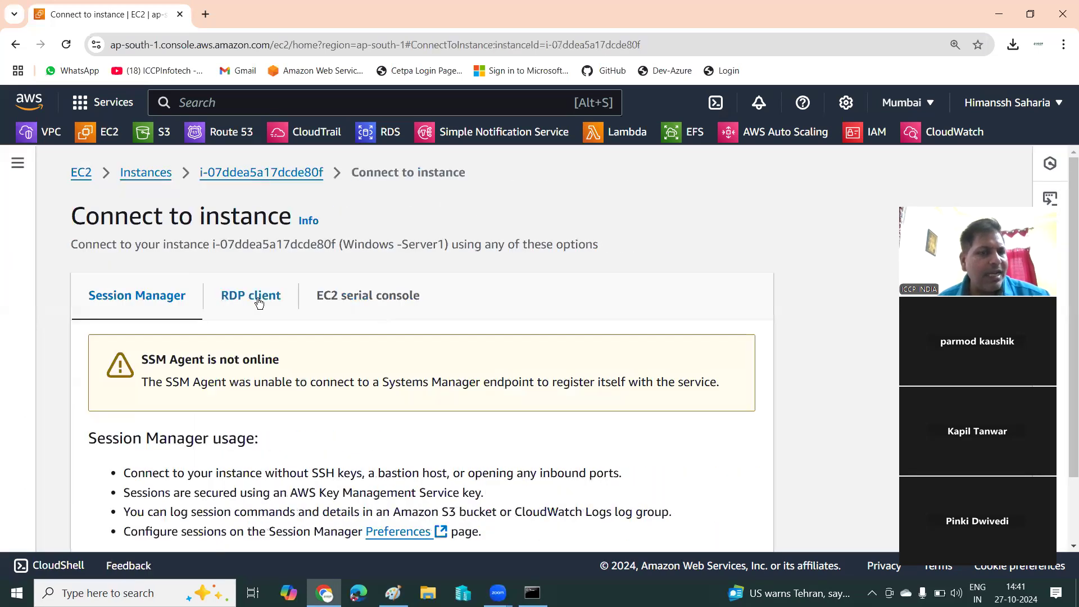
{"action": "left_click", "coordinate": [259, 303]}
{"action": "scroll", "coordinate": [345, 307], "scroll_direction": "down", "scroll_amount": 6}
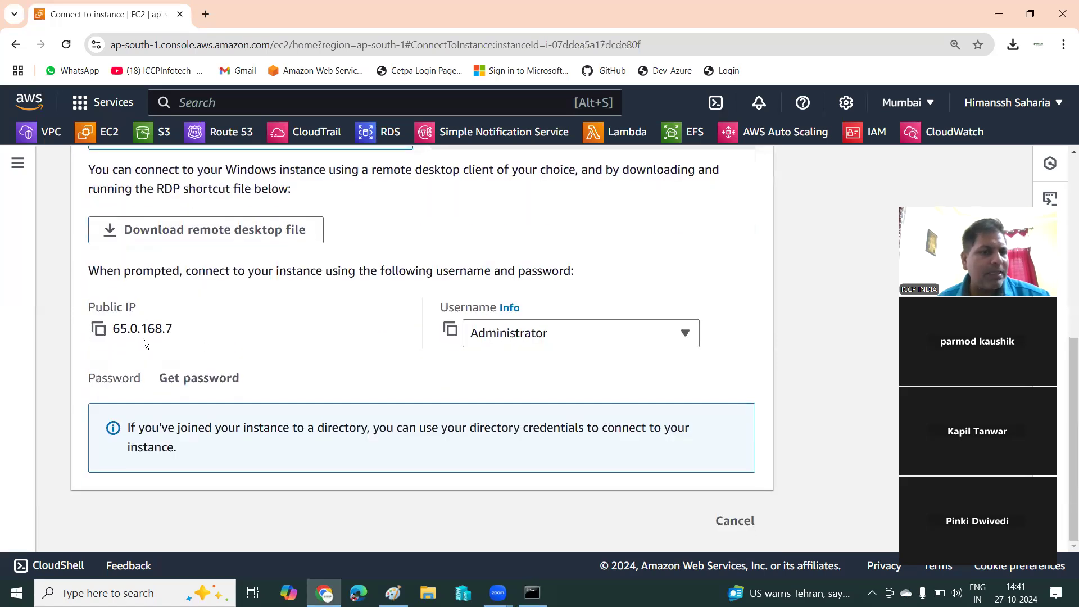
{"action": "left_click", "coordinate": [102, 331]}
Open Windows Remote Desktop Connection and start a connection to 65.0.168.7.
{"action": "left_click", "coordinate": [107, 593]}
{"action": "type", "text": "rem"}
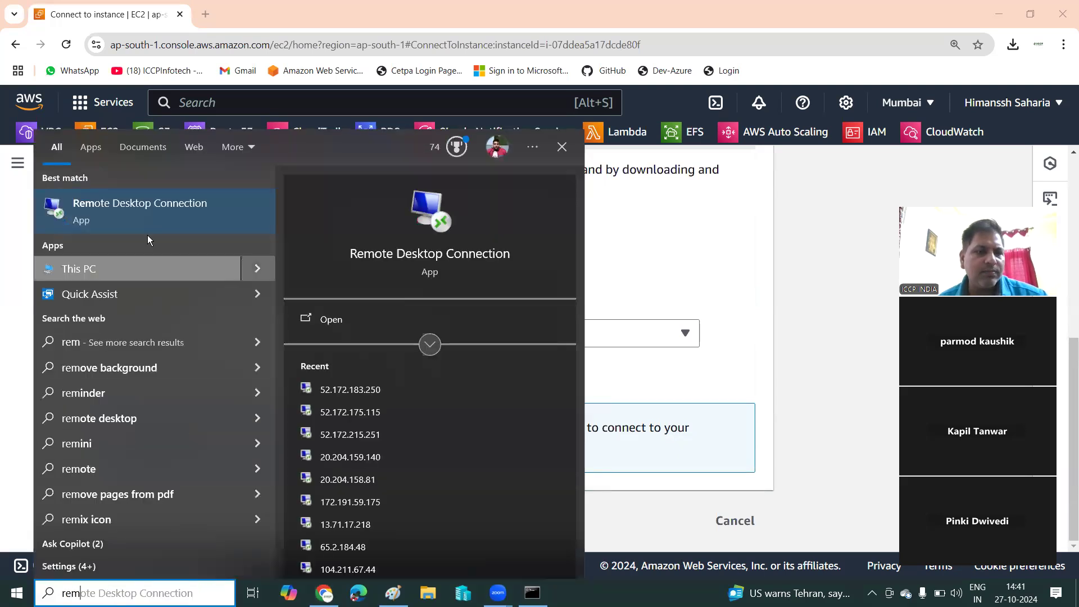
{"action": "left_click", "coordinate": [158, 210]}
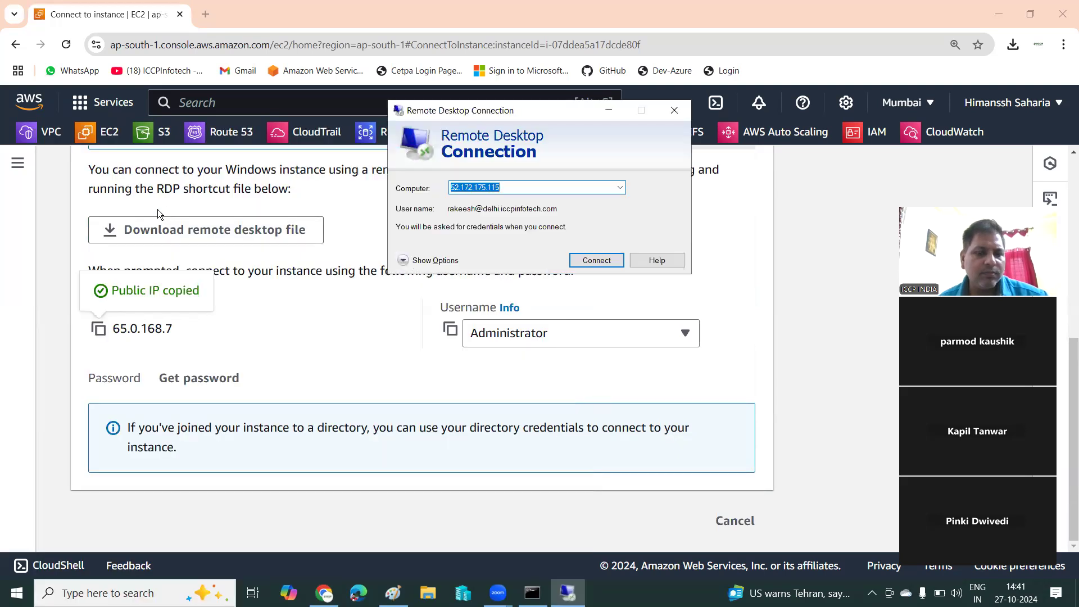
{"action": "key", "text": "ctrl+v"}
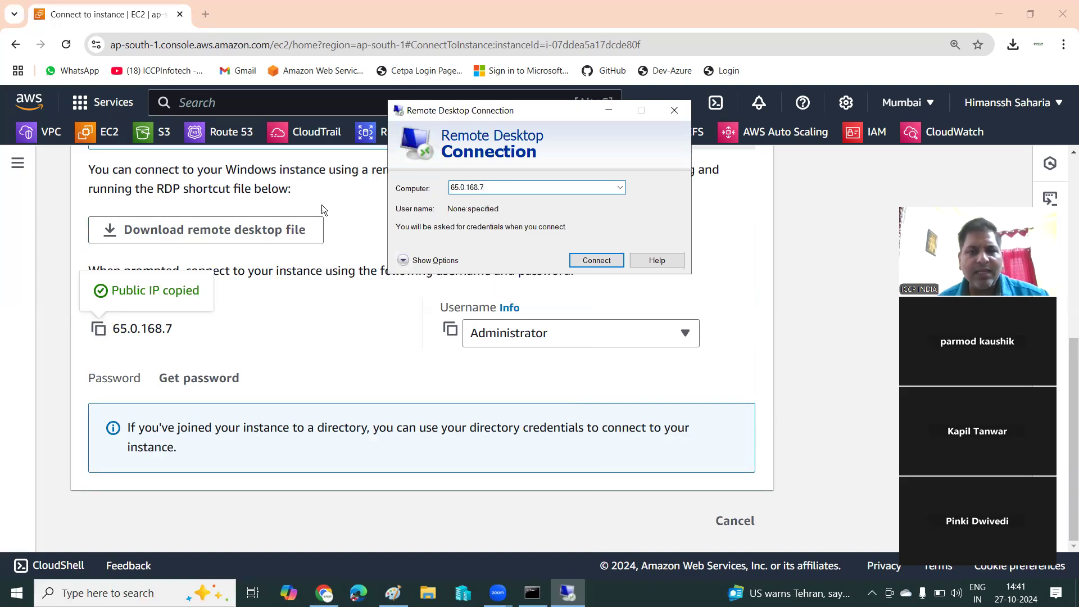
{"action": "left_click", "coordinate": [588, 263]}
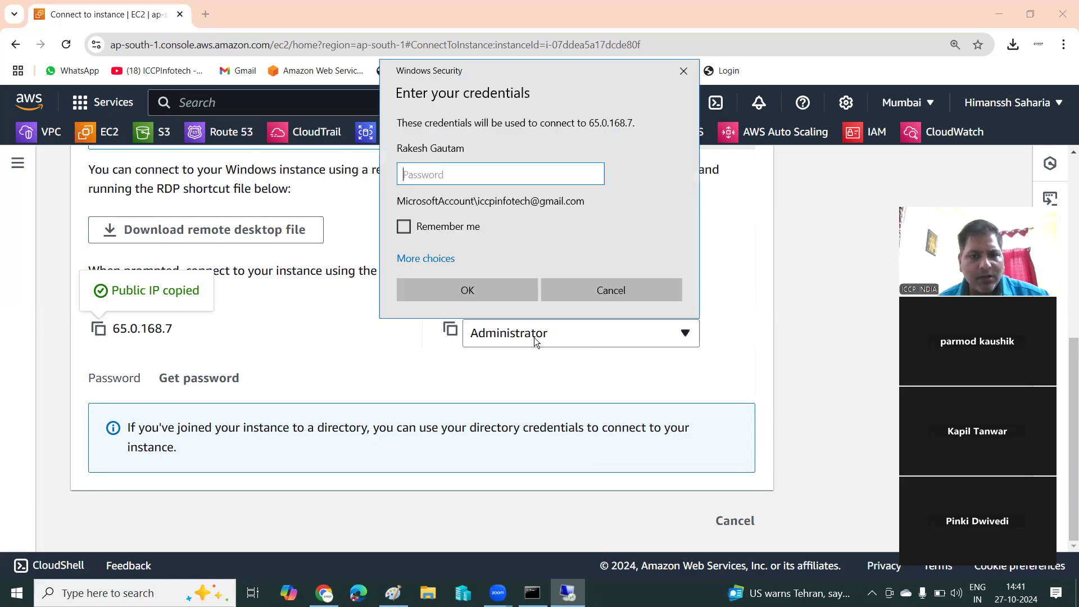
Choose to sign in to the remote computer with a different account and enter the username "administrator".
{"action": "left_click", "coordinate": [534, 339]}
{"action": "left_click", "coordinate": [489, 337]}
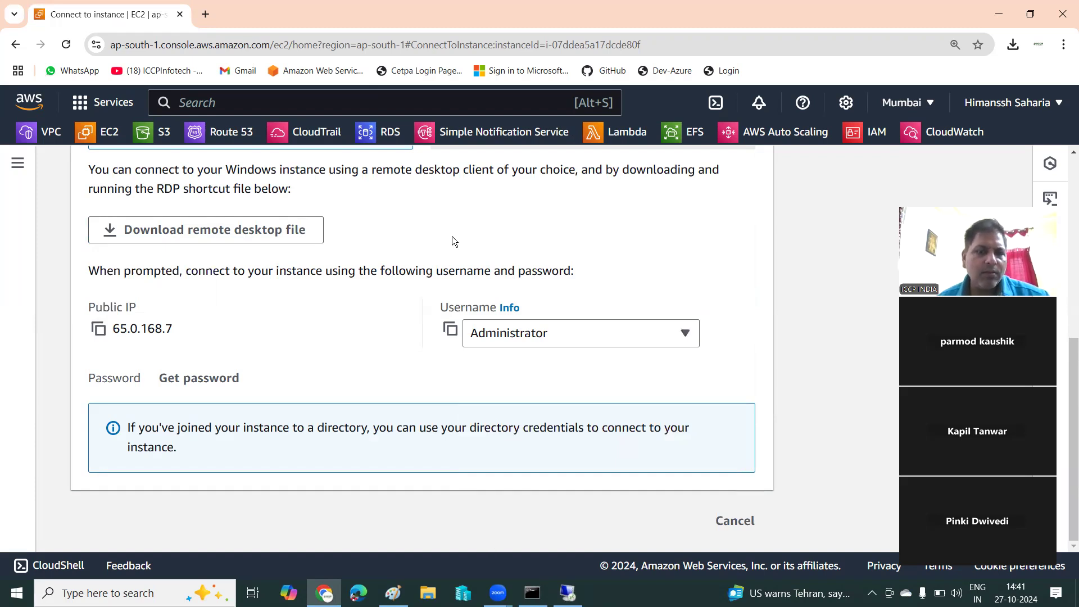
{"action": "key", "text": "alt+Tab"}
{"action": "left_click", "coordinate": [441, 259]}
{"action": "left_click", "coordinate": [466, 337]}
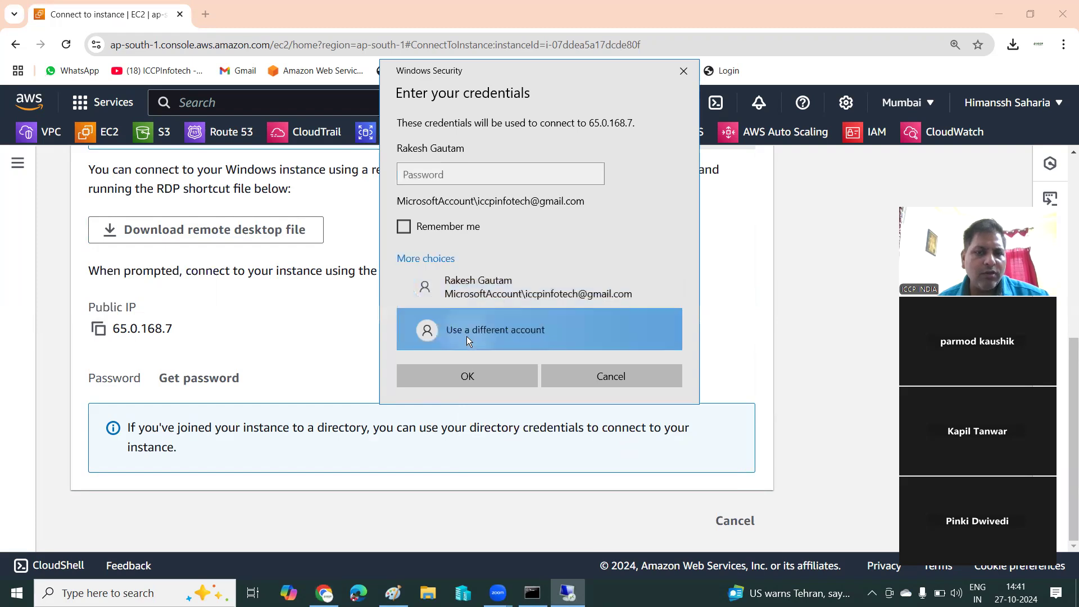
{"action": "type", "text": "administrator"}
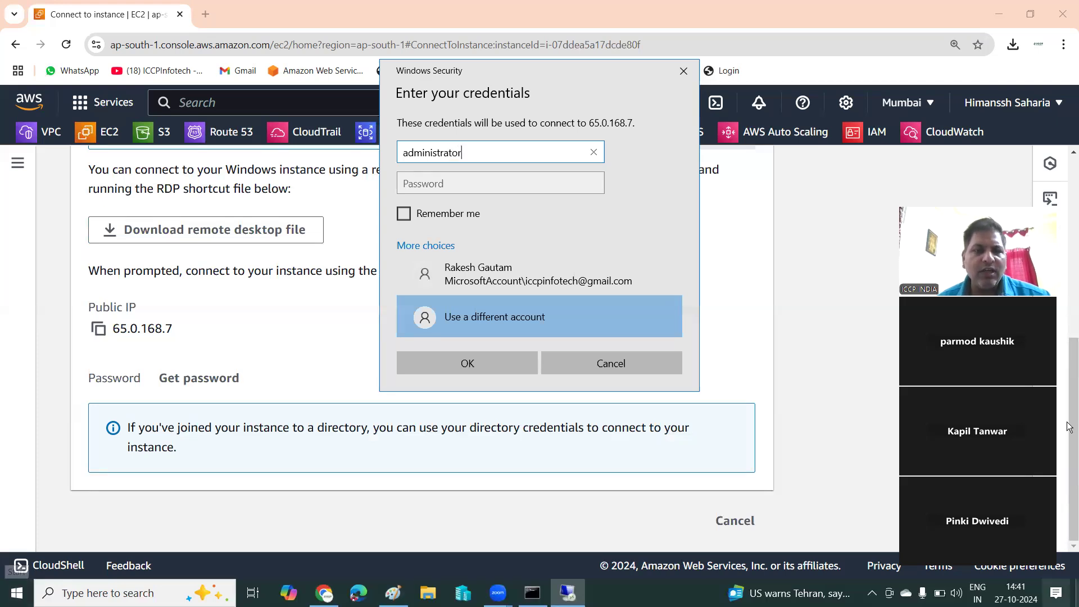
{"action": "left_click", "coordinate": [477, 187]}
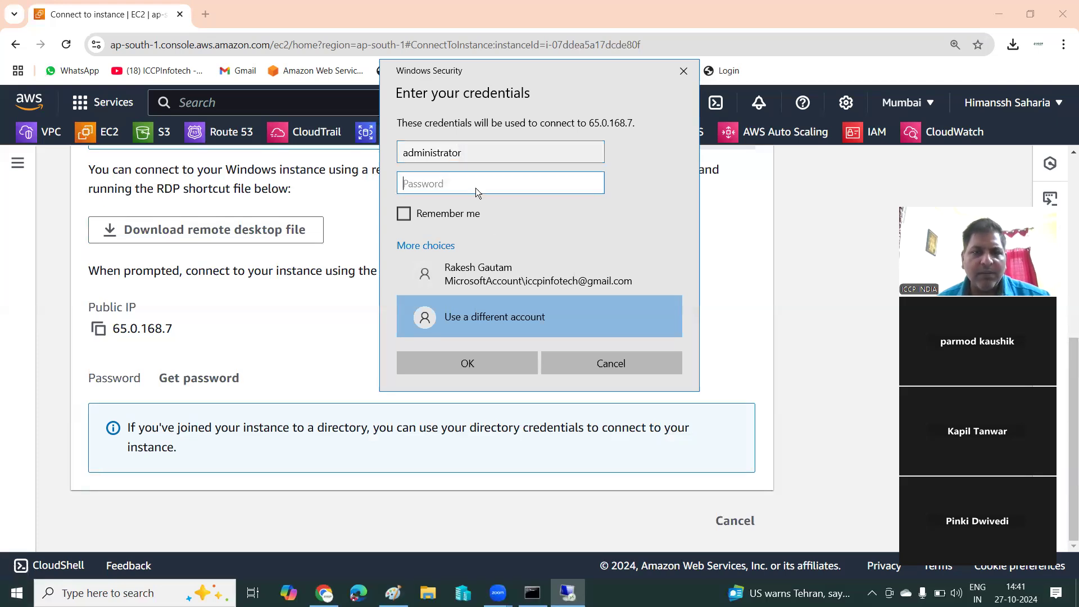
Decrypt the Windows instance's administrator password using the private key file project-key.pem and copy the password.
{"action": "left_click", "coordinate": [330, 336]}
{"action": "left_click", "coordinate": [193, 379]}
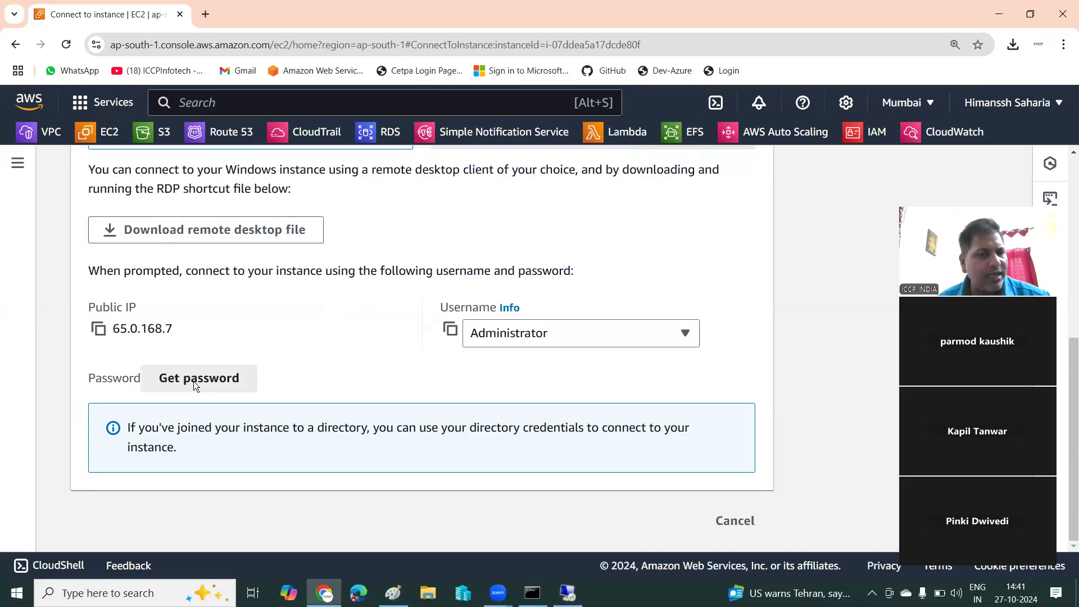
{"action": "scroll", "coordinate": [209, 368], "scroll_direction": "down", "scroll_amount": 2}
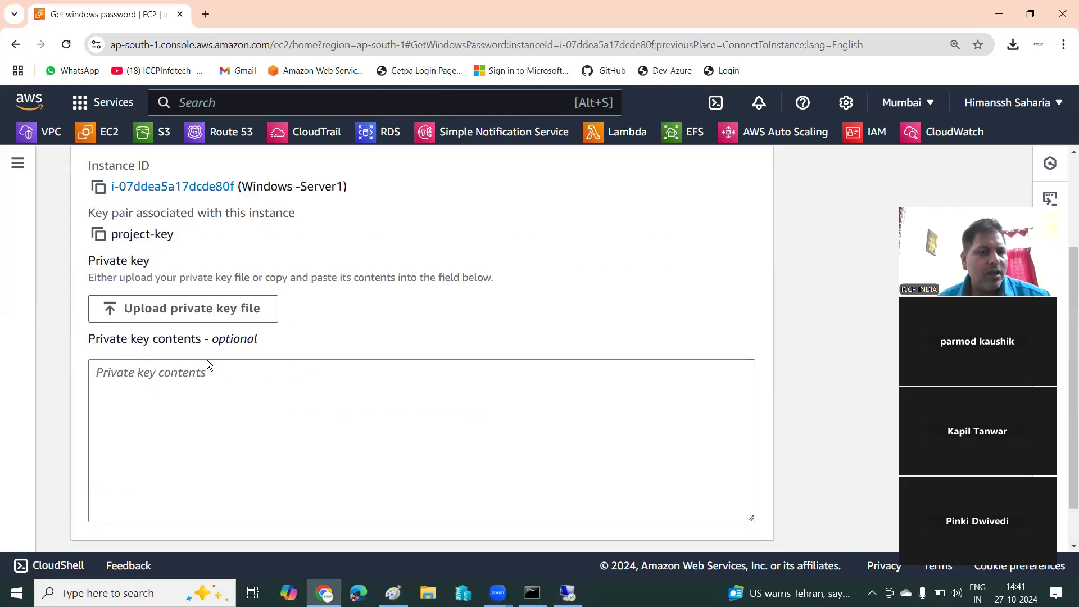
{"action": "left_click", "coordinate": [220, 310]}
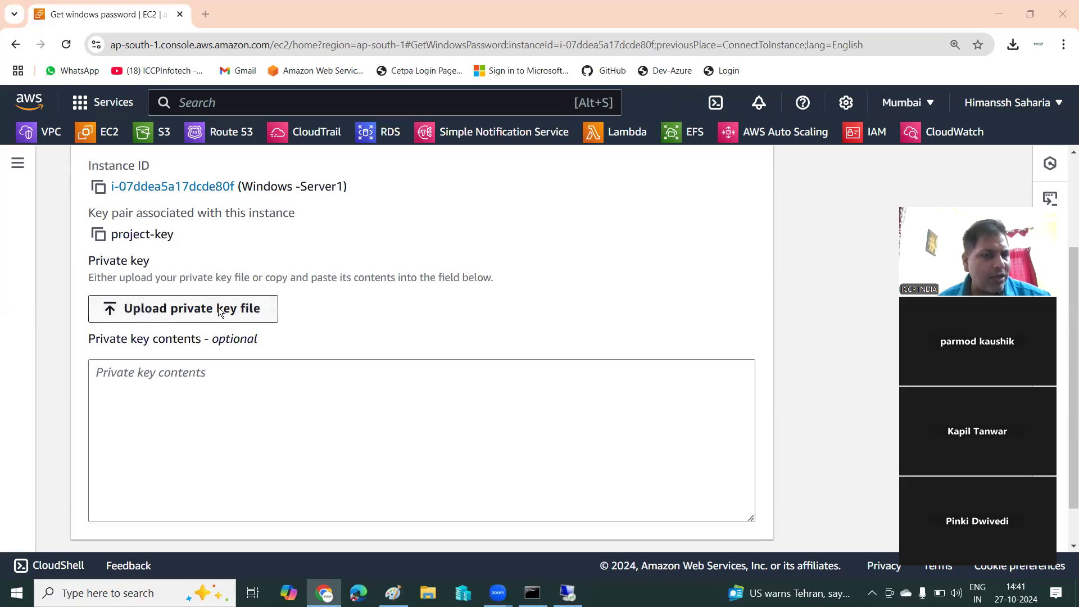
{"action": "double_click", "coordinate": [173, 113]}
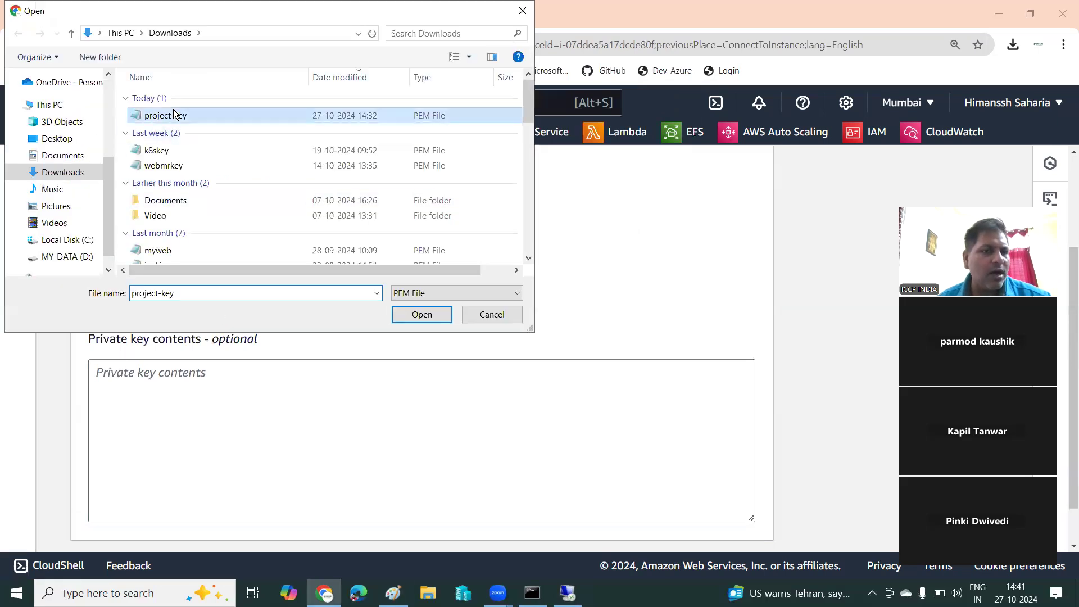
{"action": "scroll", "coordinate": [674, 466], "scroll_direction": "down", "scroll_amount": 2}
{"action": "left_click", "coordinate": [660, 519]}
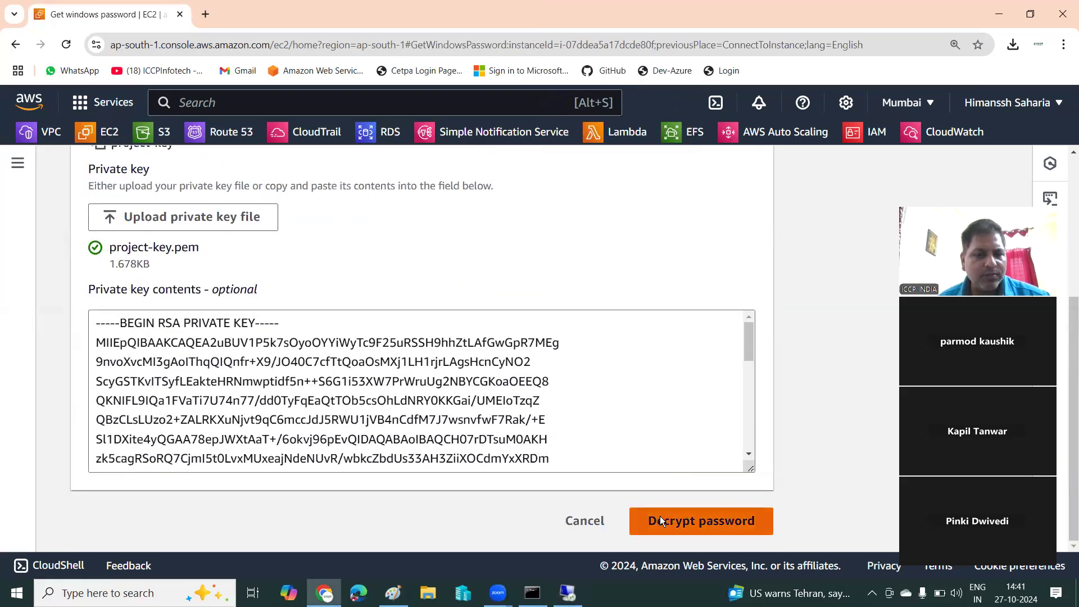
{"action": "left_click", "coordinate": [98, 383]}
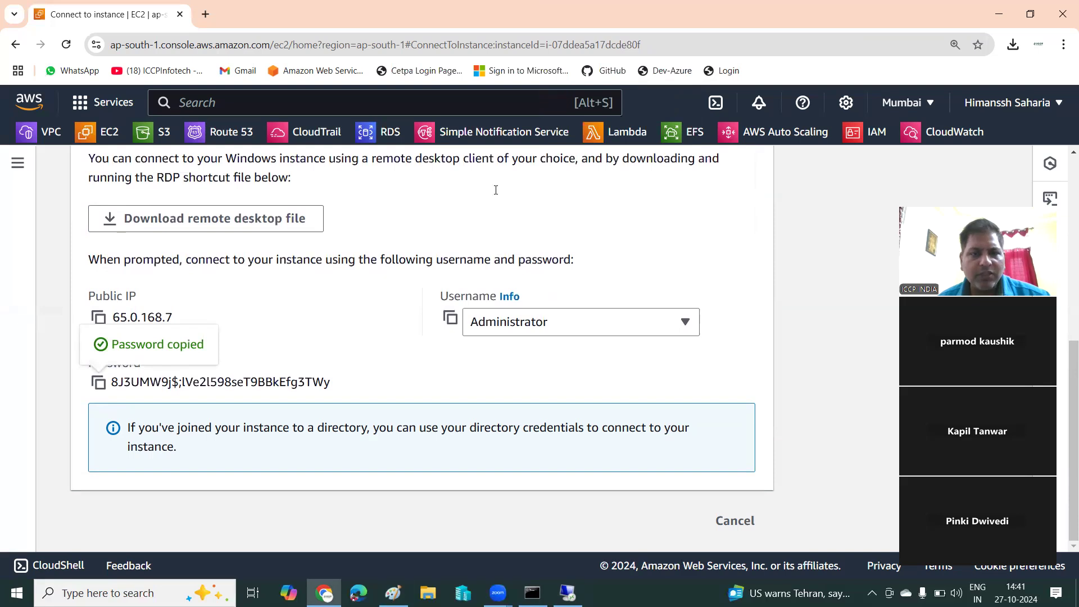
Paste the administrator password into the remote desktop credentials and connect despite the certificate warning.
{"action": "key", "text": "ctrl+v"}
{"action": "left_click", "coordinate": [480, 363]}
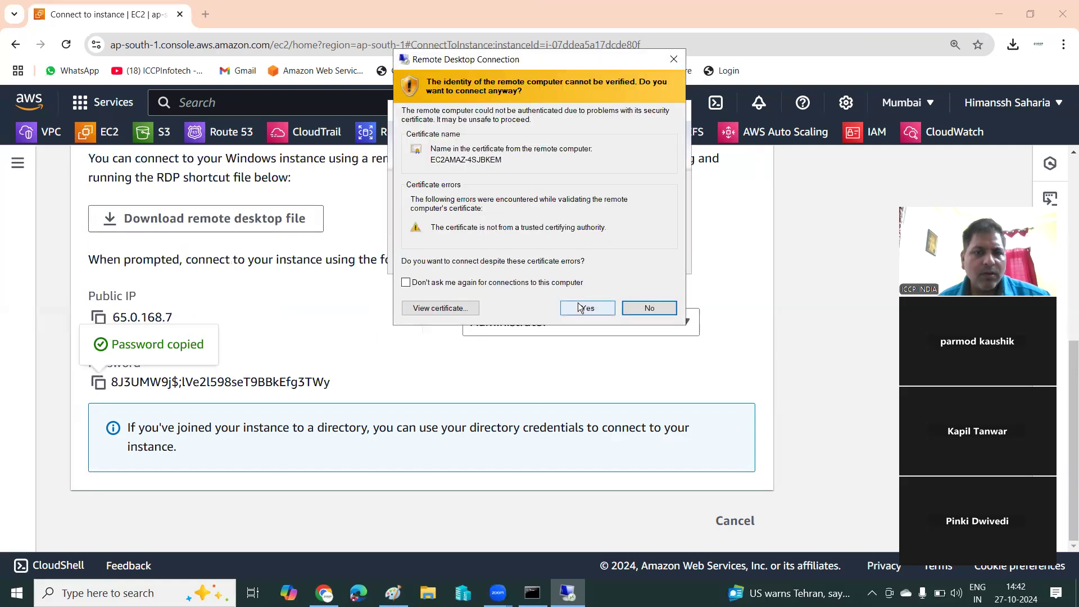
{"action": "left_click", "coordinate": [579, 307]}
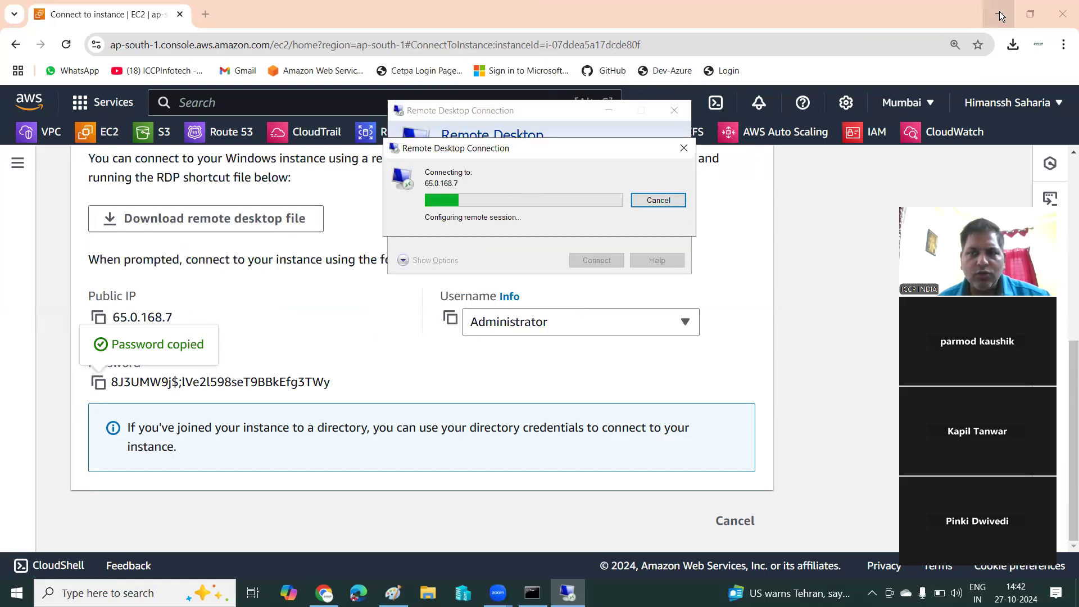
Minimize the browser and arrange the resized remote desktop window and Linux terminal side by side.
{"action": "left_click", "coordinate": [998, 13]}
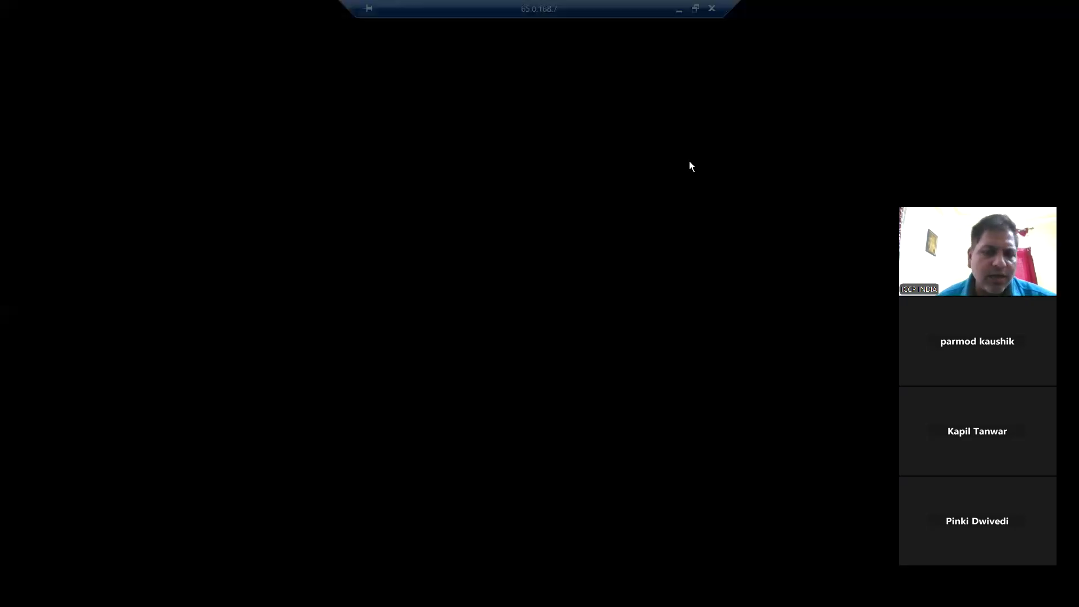
{"action": "left_click", "coordinate": [696, 9]}
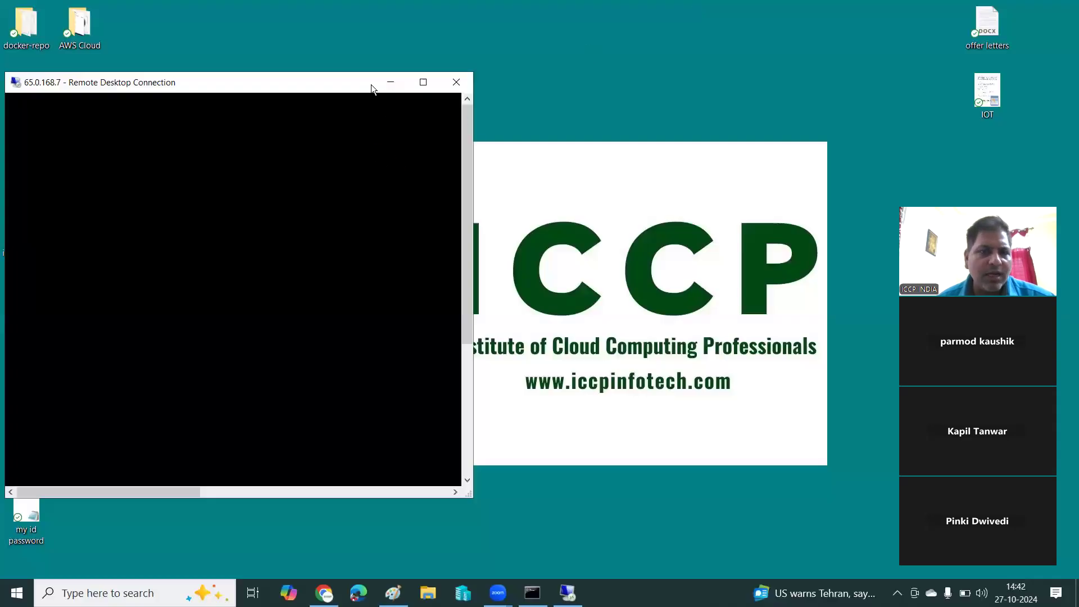
{"action": "left_click_drag", "start_coordinate": [375, 72], "coordinate": [376, 20]}
{"action": "left_click", "coordinate": [483, 498]}
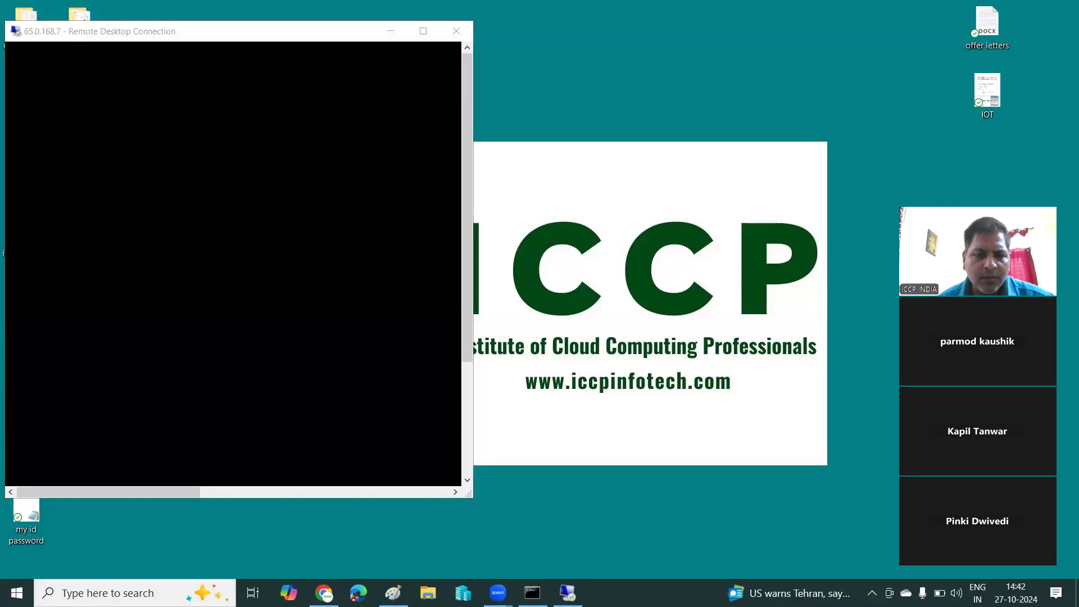
{"action": "mouse_move", "coordinate": [533, 592]}
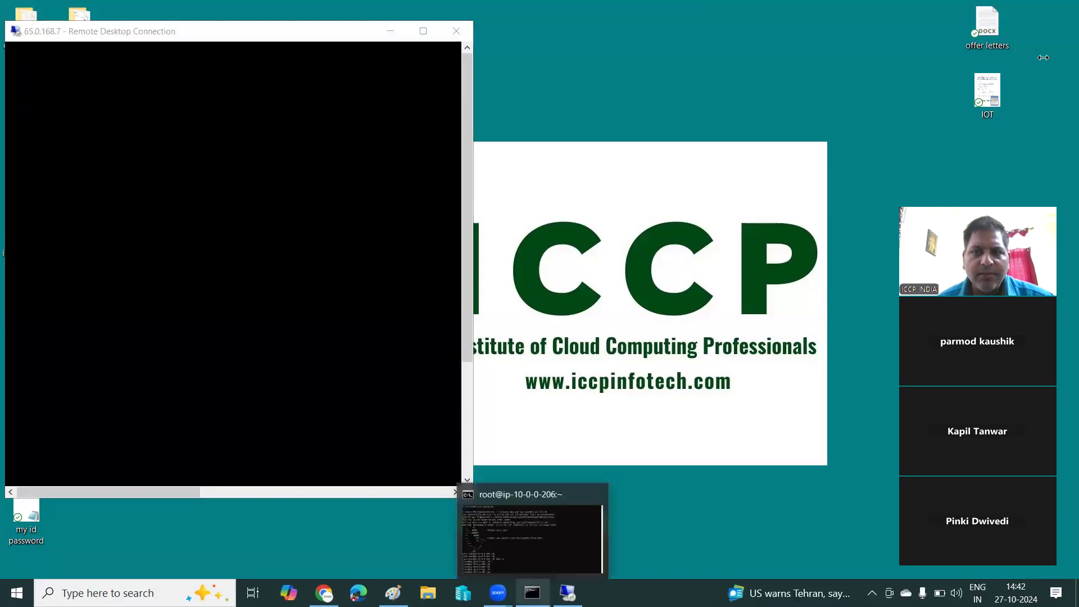
{"action": "left_click_drag", "start_coordinate": [1044, 57], "coordinate": [689, 110]}
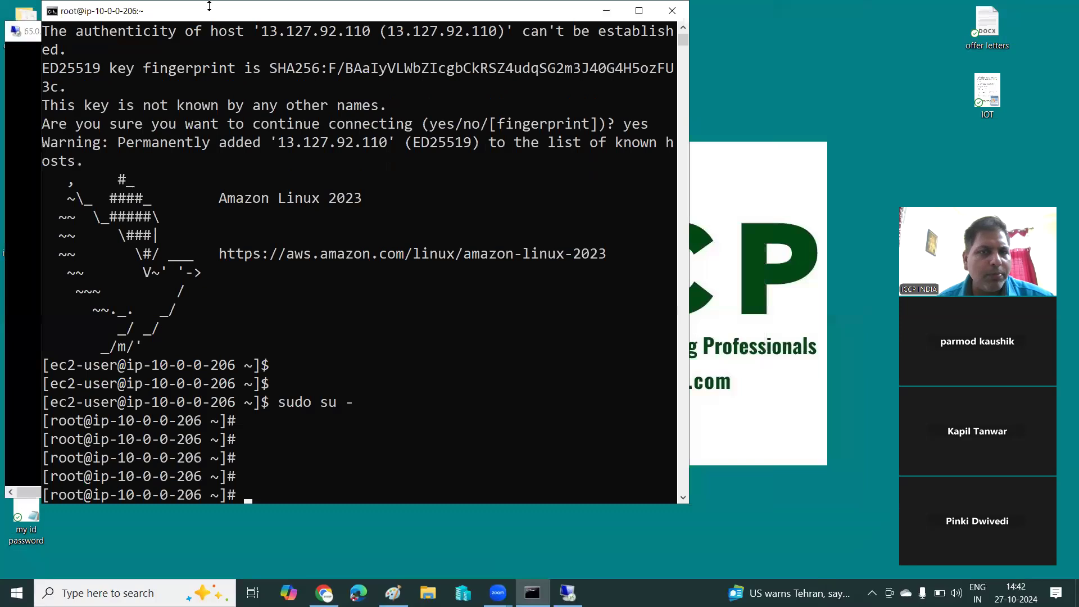
{"action": "left_click_drag", "start_coordinate": [242, 13], "coordinate": [642, 45]}
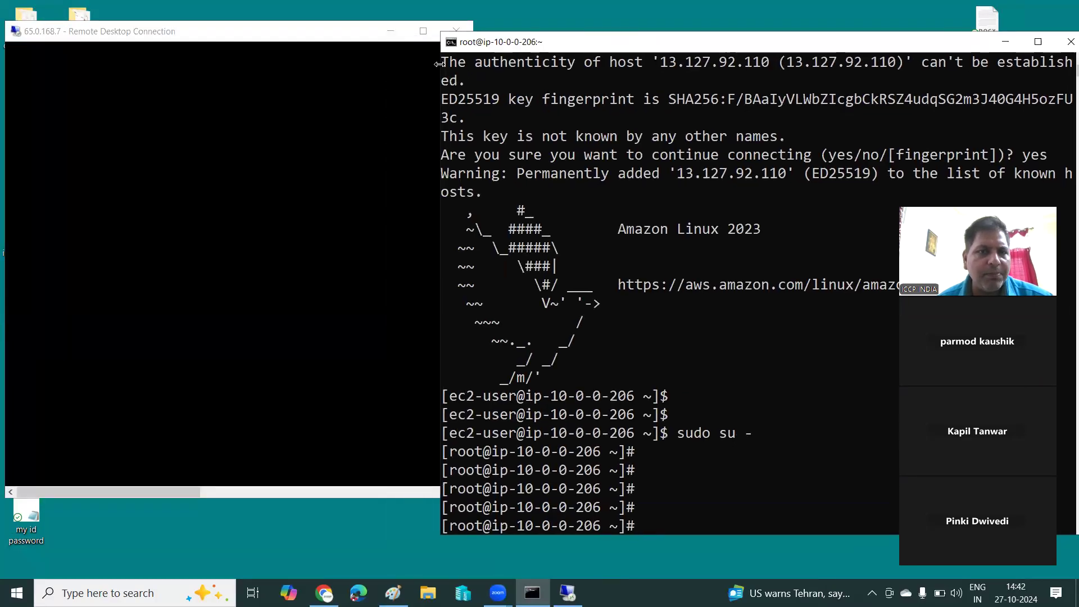
{"action": "left_click_drag", "start_coordinate": [441, 62], "coordinate": [541, 65]}
{"action": "left_click_drag", "start_coordinate": [438, 76], "coordinate": [511, 93]}
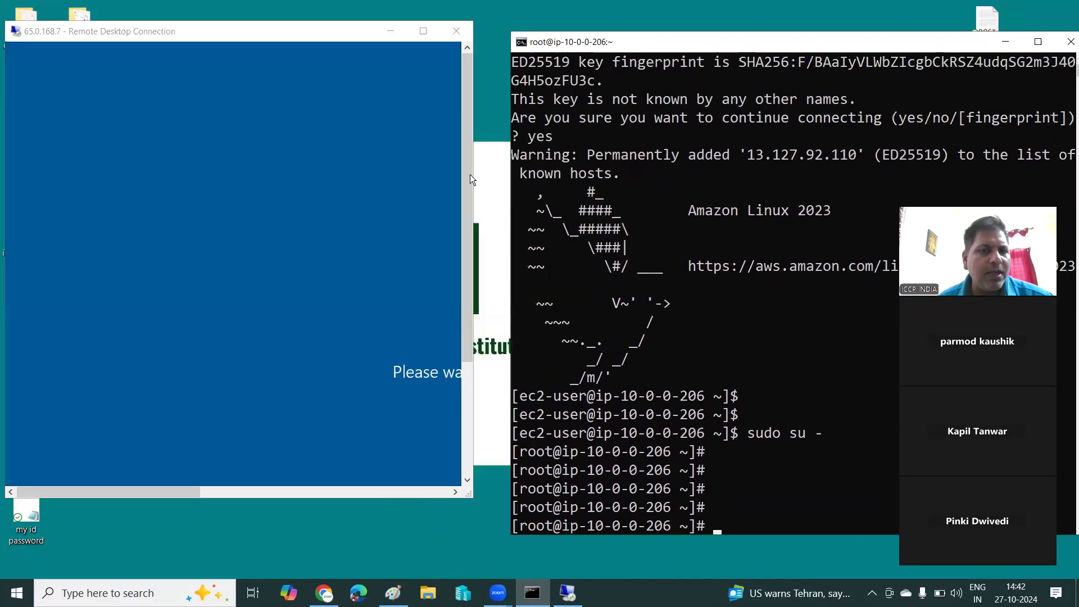
{"action": "left_click_drag", "start_coordinate": [472, 169], "coordinate": [502, 169]}
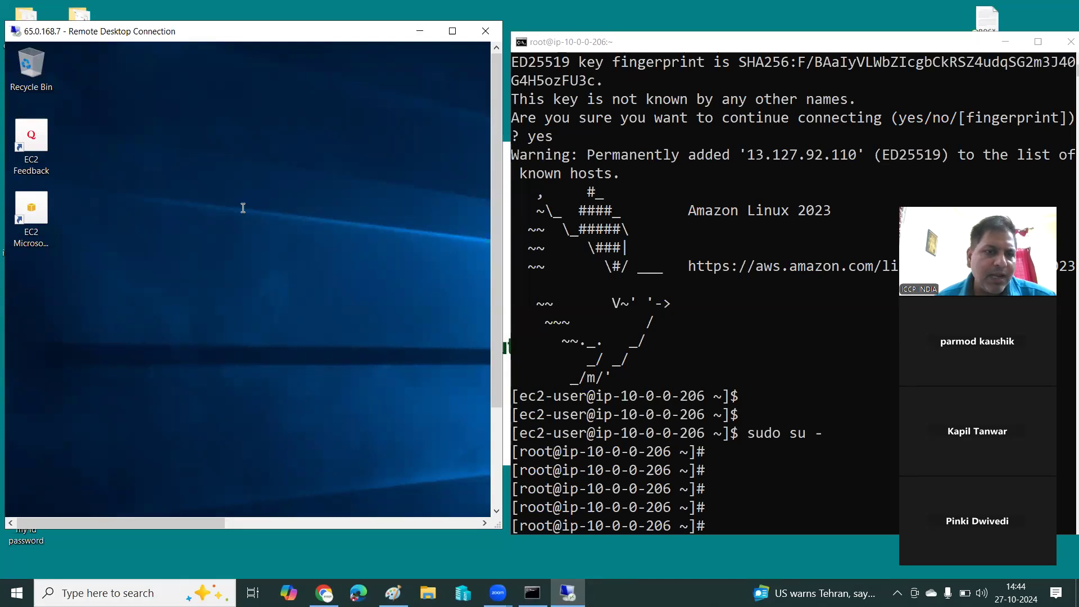
Return to the EC2 instances list, select Windows -Server1 and Linux-server1 together, and terminate both instances.
{"action": "key", "text": "alt+Tab"}
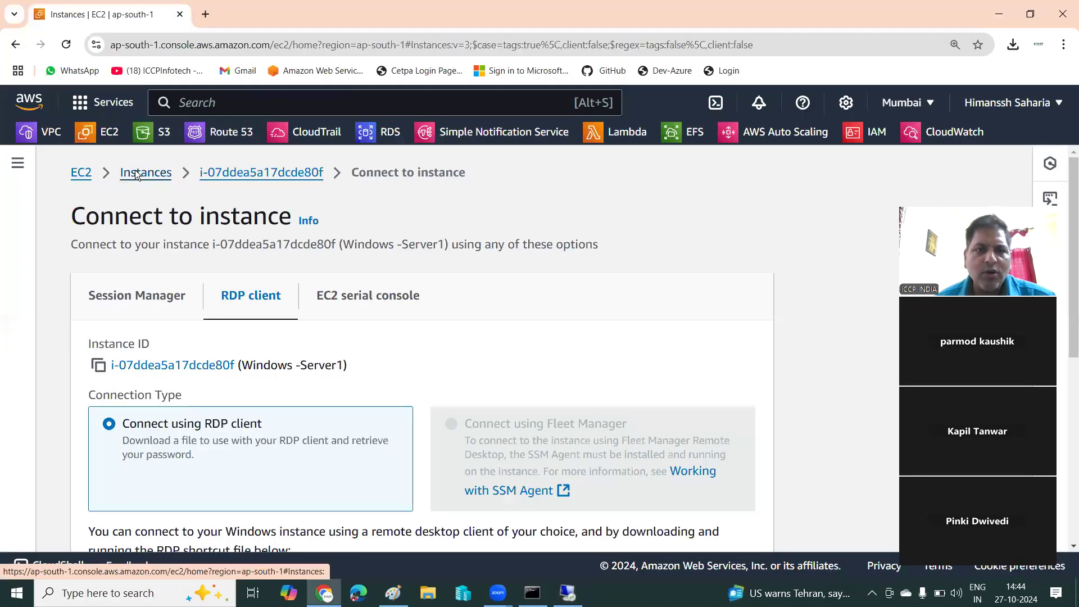
{"action": "left_click", "coordinate": [137, 174]}
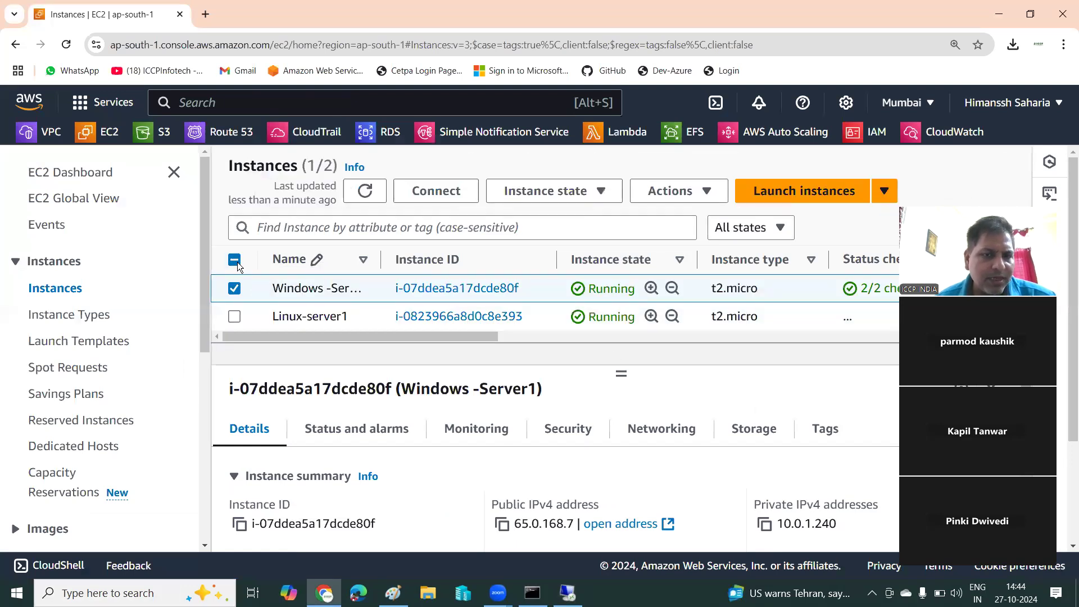
{"action": "left_click", "coordinate": [234, 317]}
{"action": "left_click", "coordinate": [235, 317]}
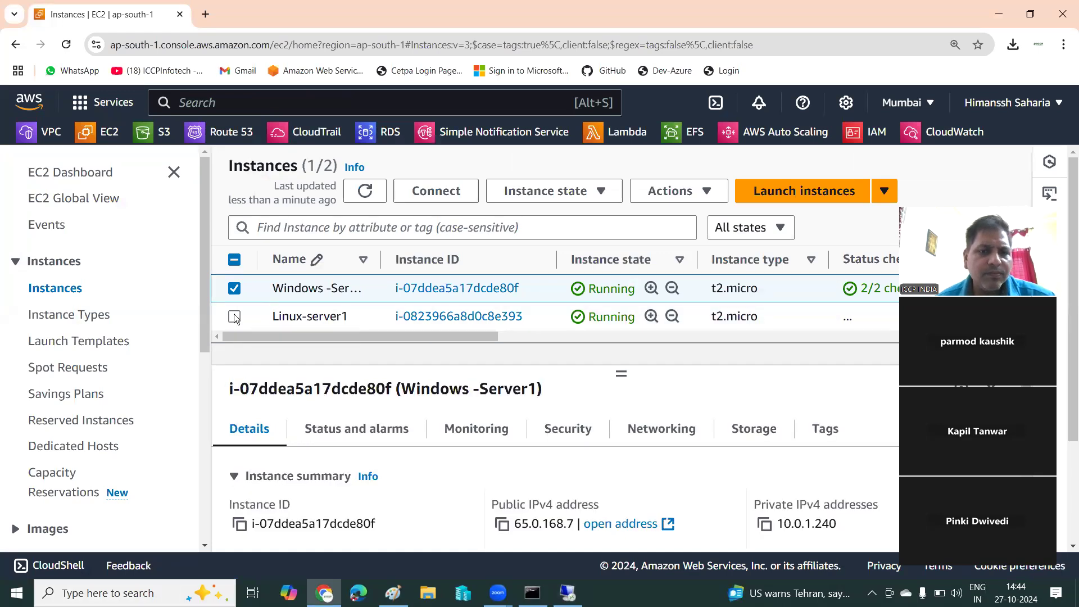
{"action": "left_click", "coordinate": [234, 317]}
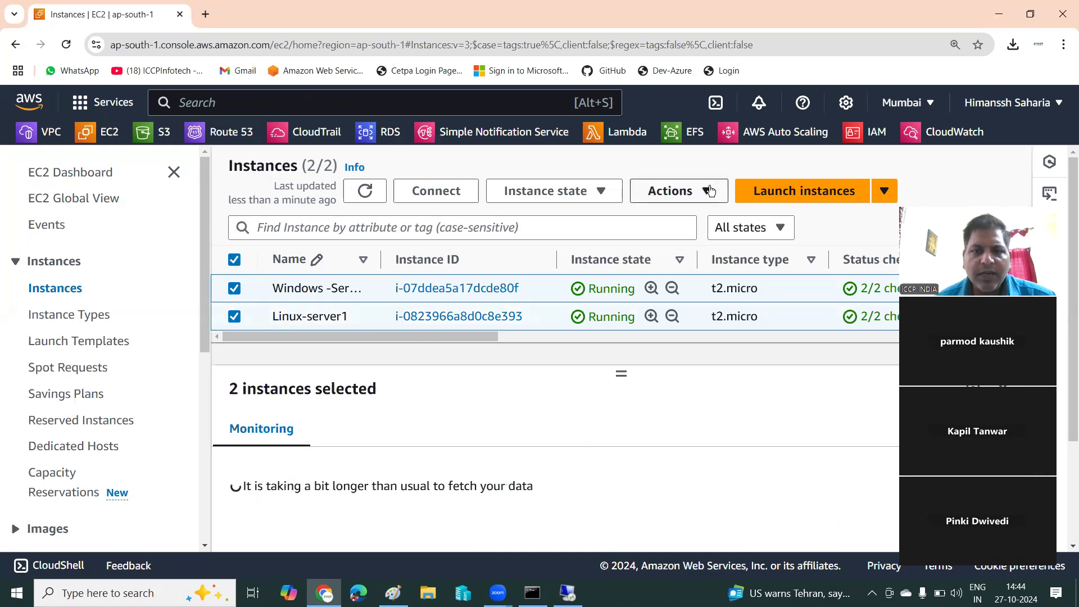
{"action": "left_click", "coordinate": [579, 192]}
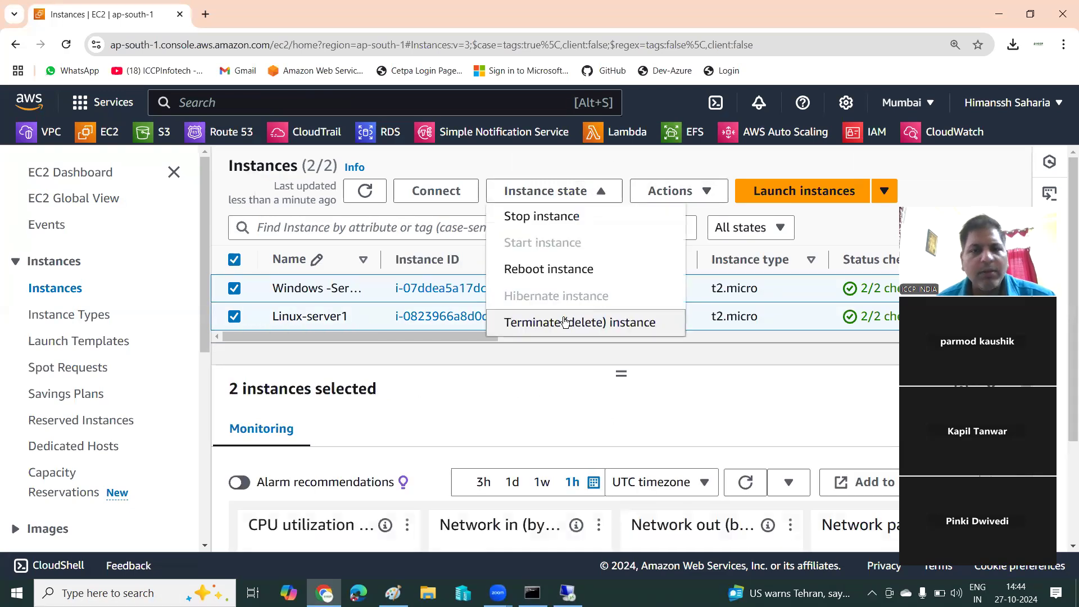
{"action": "left_click", "coordinate": [565, 321]}
{"action": "left_click", "coordinate": [869, 496]}
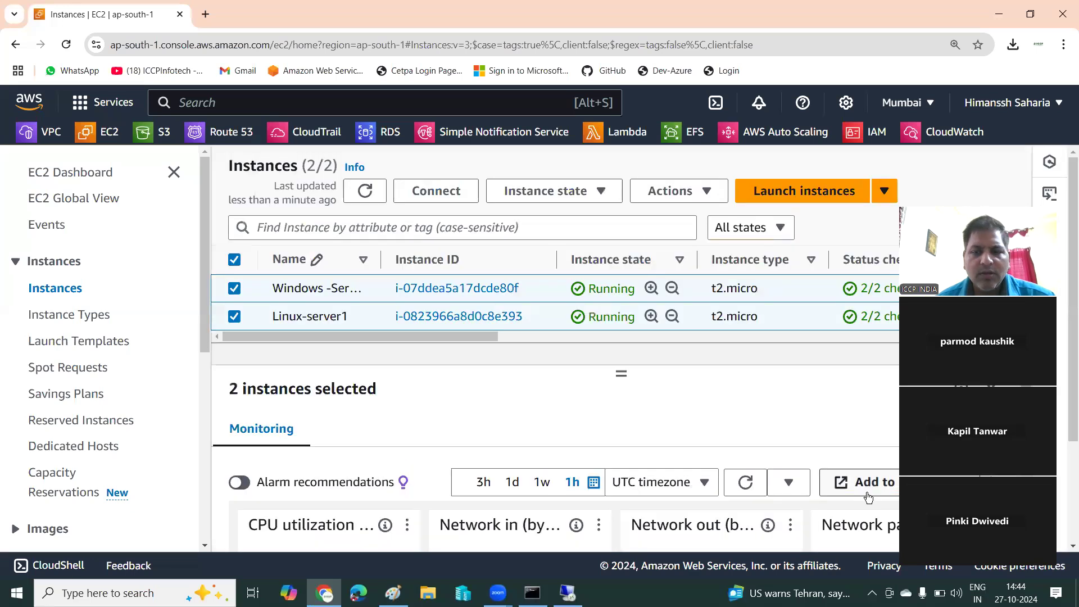